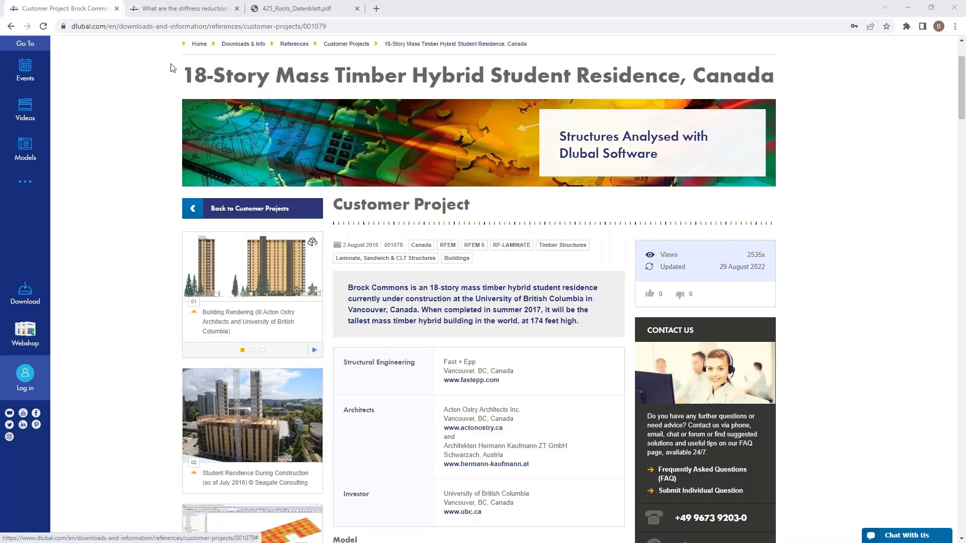
Review the FAQ on stiffness reduction factors k33 and k88 and the Roots project data sheet, finally switching to RFEM.
left_click(177, 10)
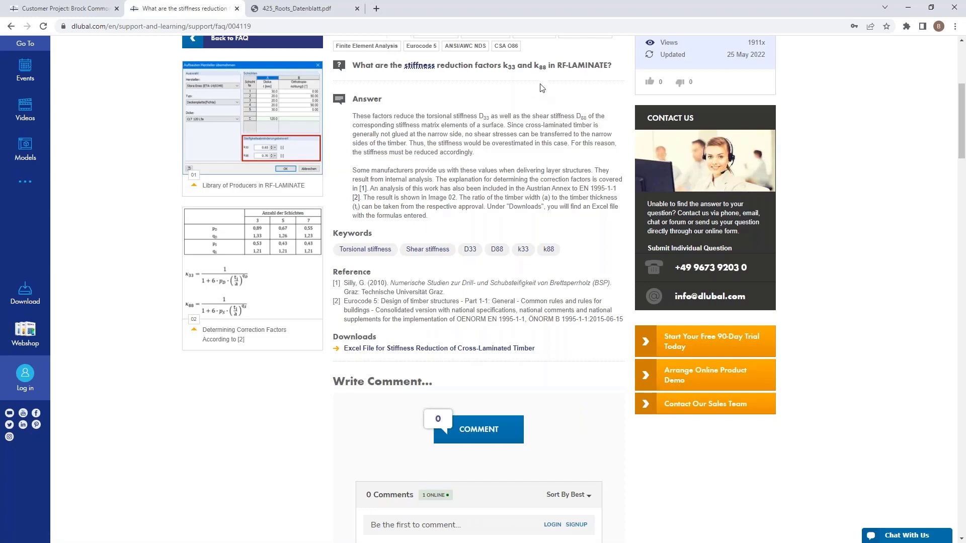
scroll(299, 253, "up", 1)
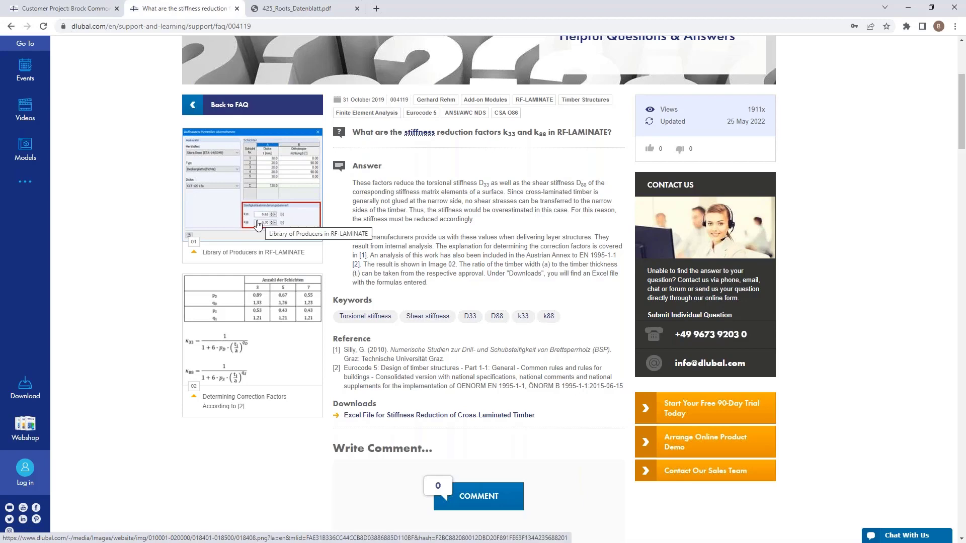
left_click(302, 8)
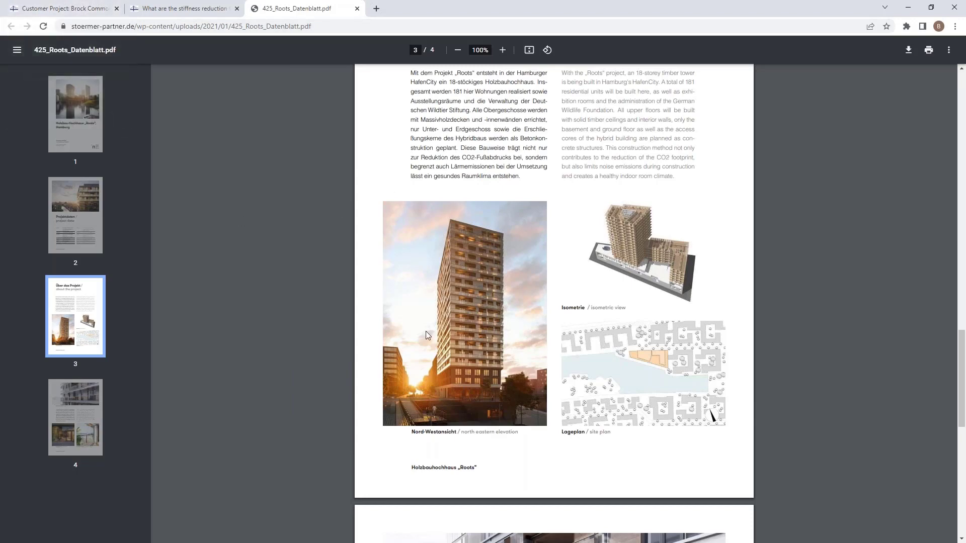
scroll(426, 331, "up", 3)
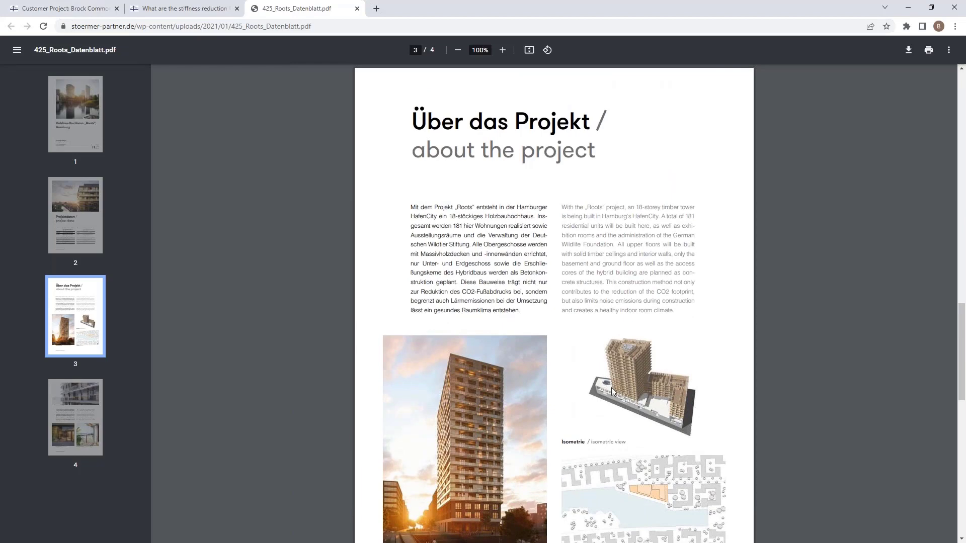
scroll(611, 388, "down", 2)
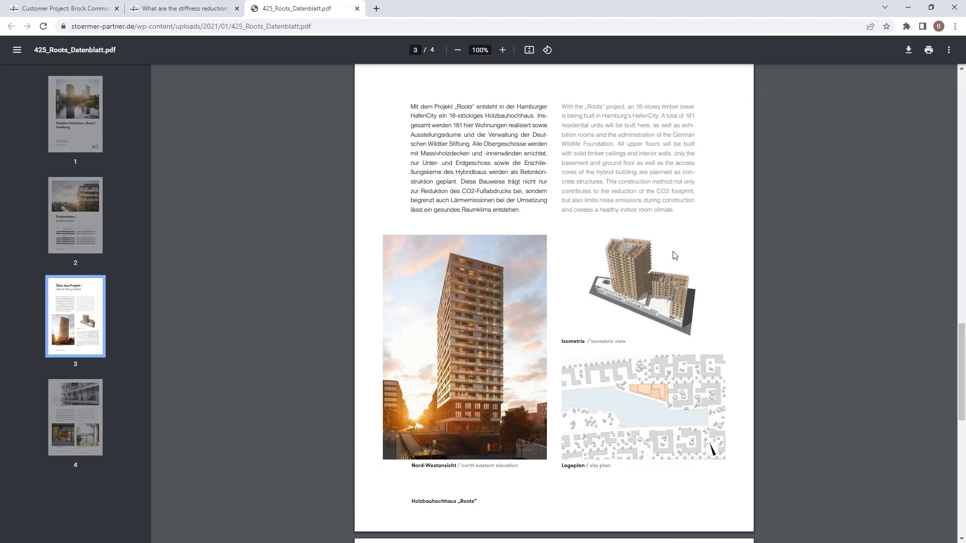
left_click(908, 7)
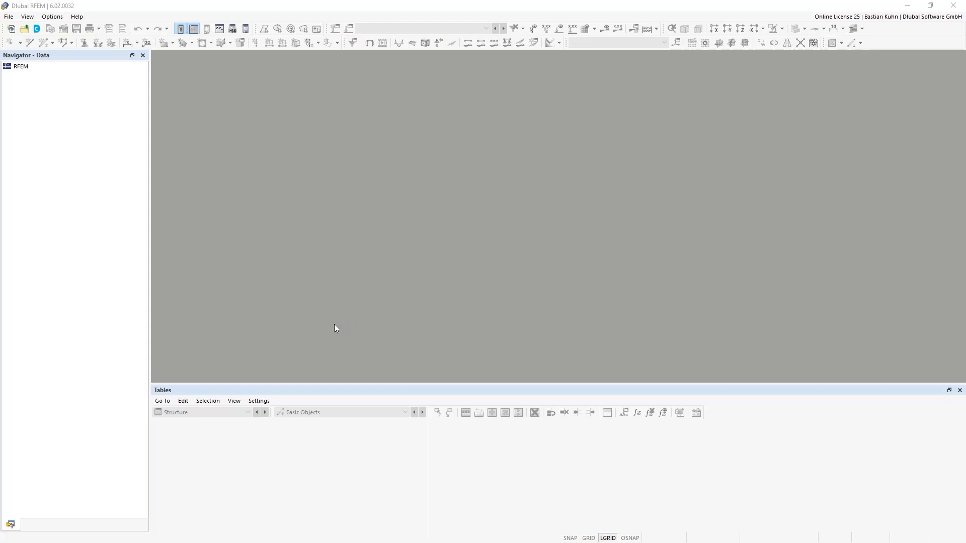
Create a new 3D model named 2D in the RX-HOLZ project.
left_click(13, 28)
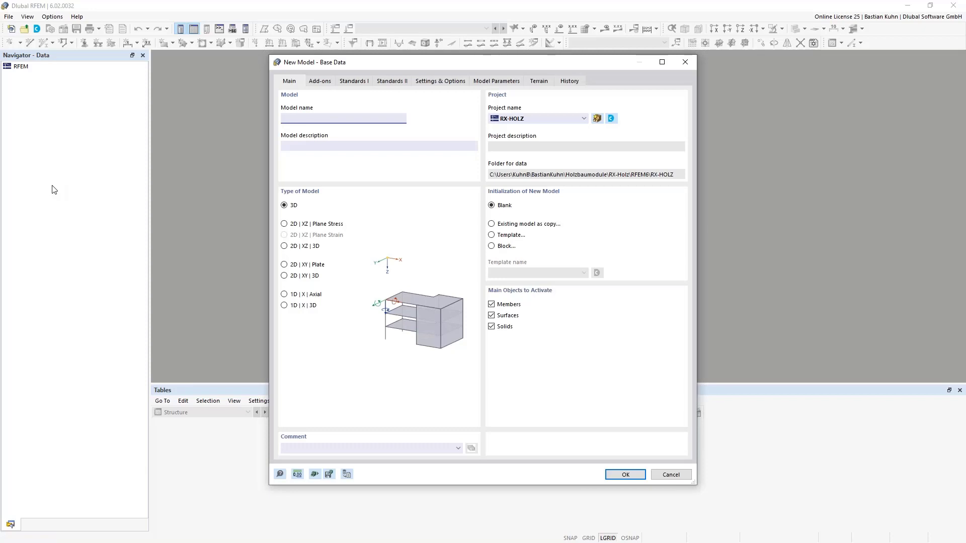
type("2D")
Activate the Multilayer Surfaces add-on and deactivate the load wizards for the new model.
left_click(321, 82)
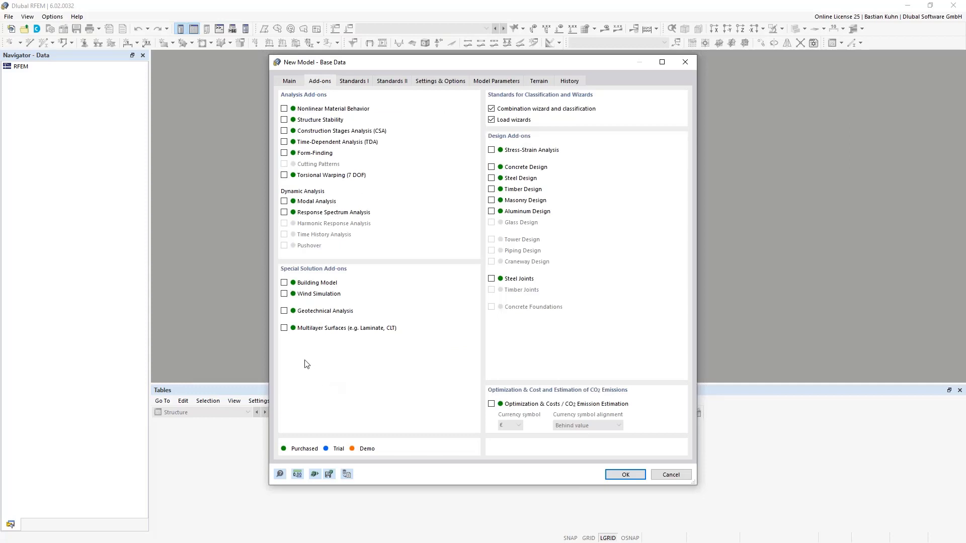
left_click(283, 328)
left_click(492, 120)
Set the standard group for load case classification and combinations to EN 1990 | Timber.
left_click(359, 82)
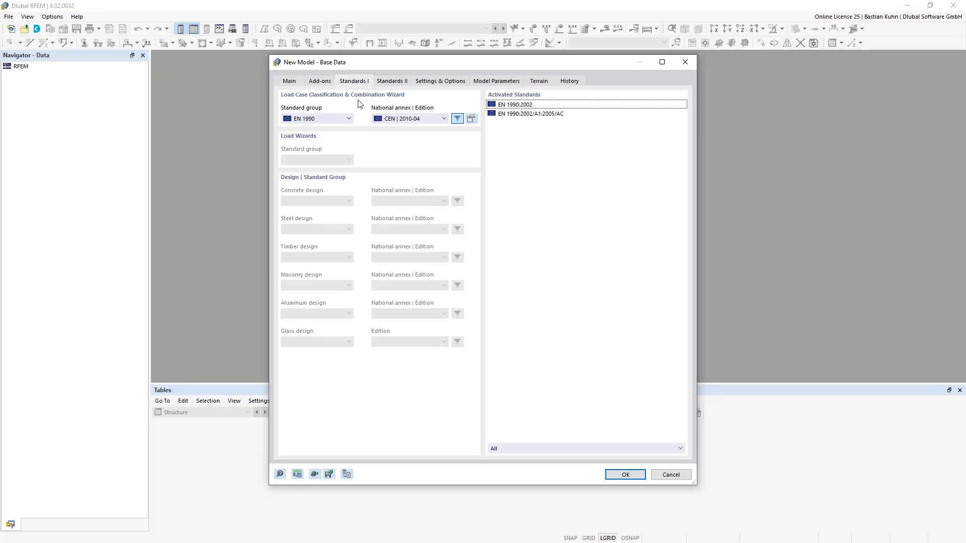
left_click(346, 121)
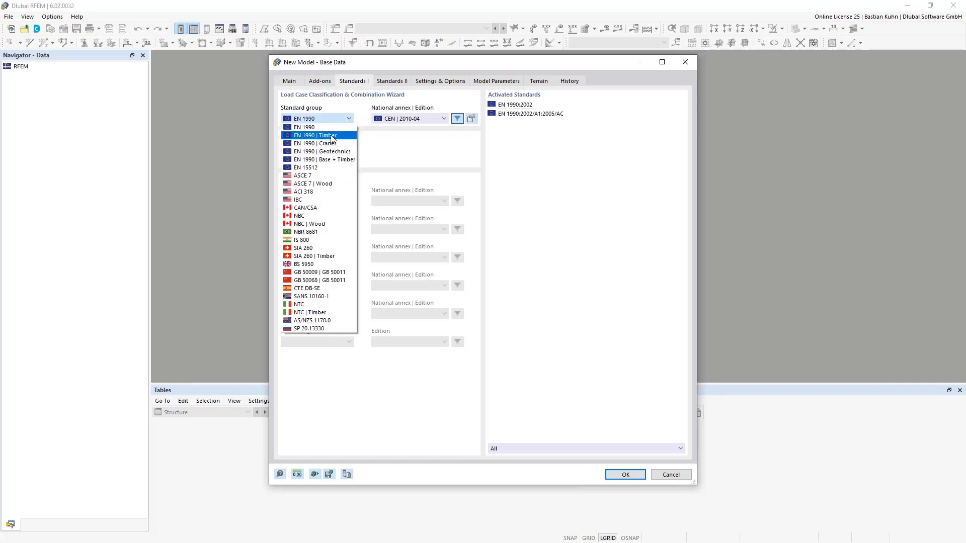
left_click(331, 136)
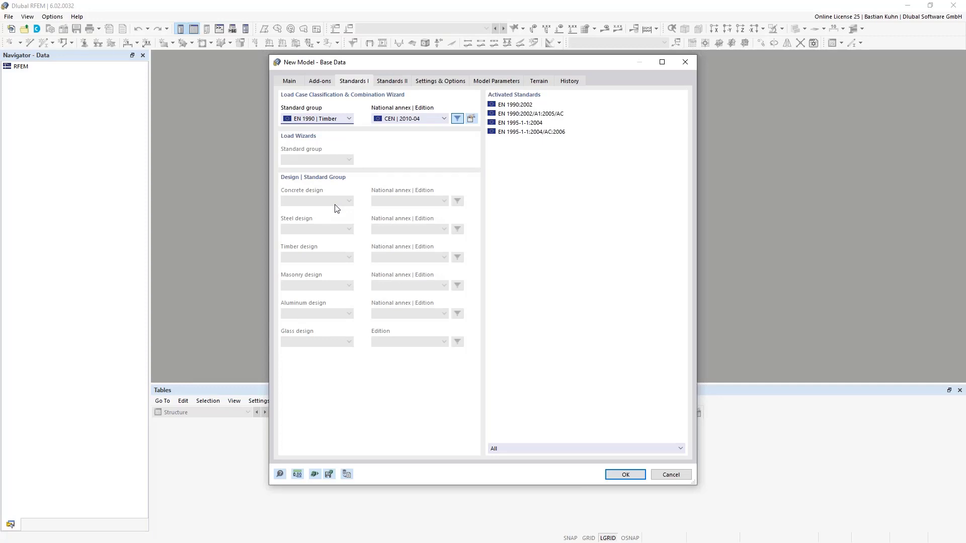
left_click(326, 123)
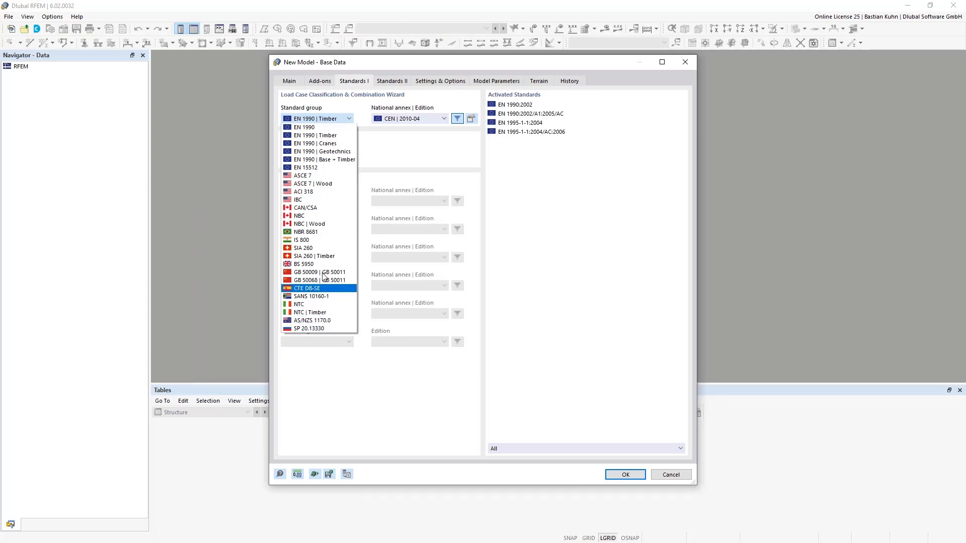
left_click(402, 155)
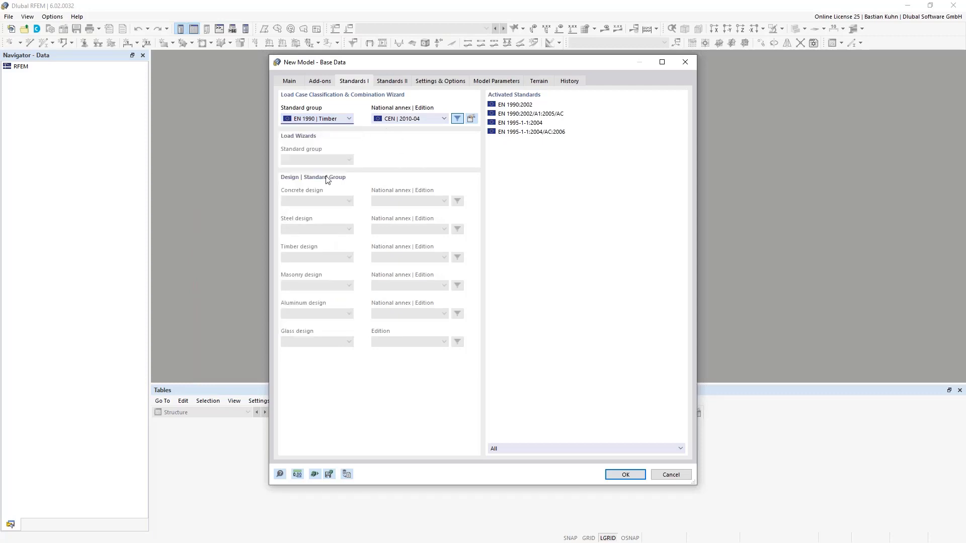
left_click(336, 119)
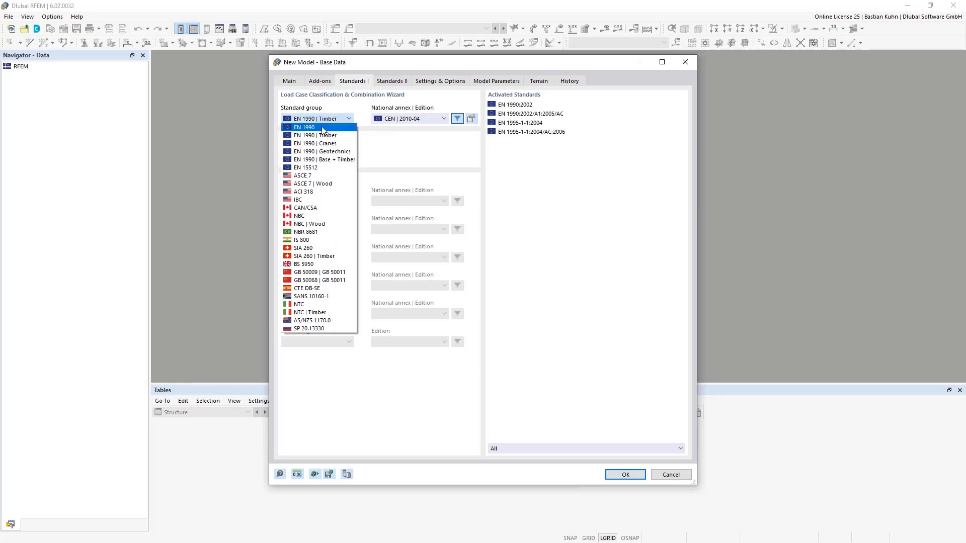
left_click(413, 144)
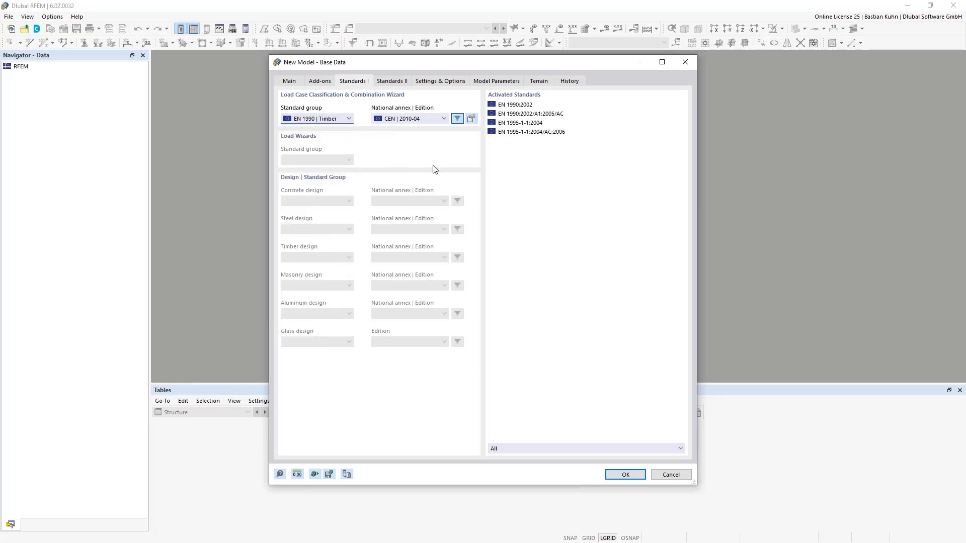
Inspect the partial factors of the EN 1990 | Timber standard, and accept the base data to create the model.
left_click(471, 120)
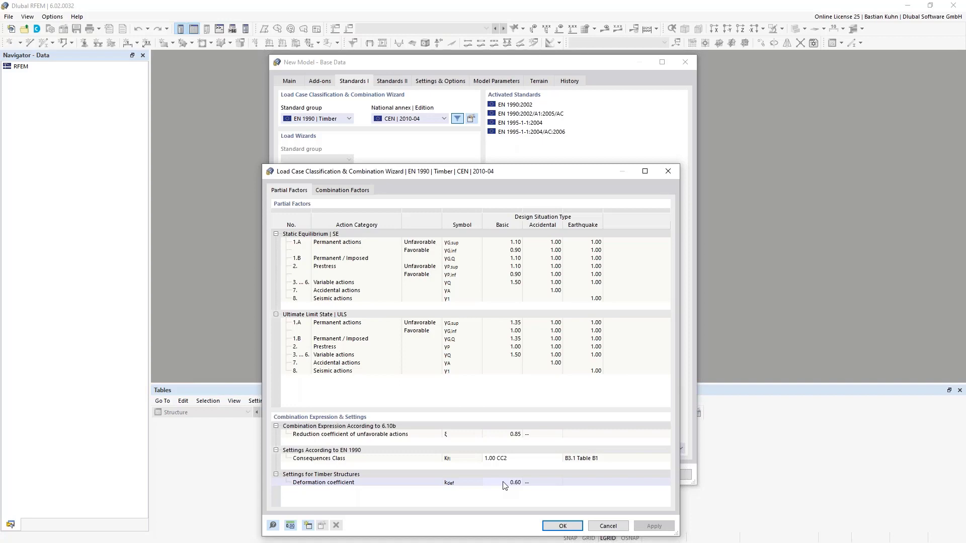
left_click(667, 171)
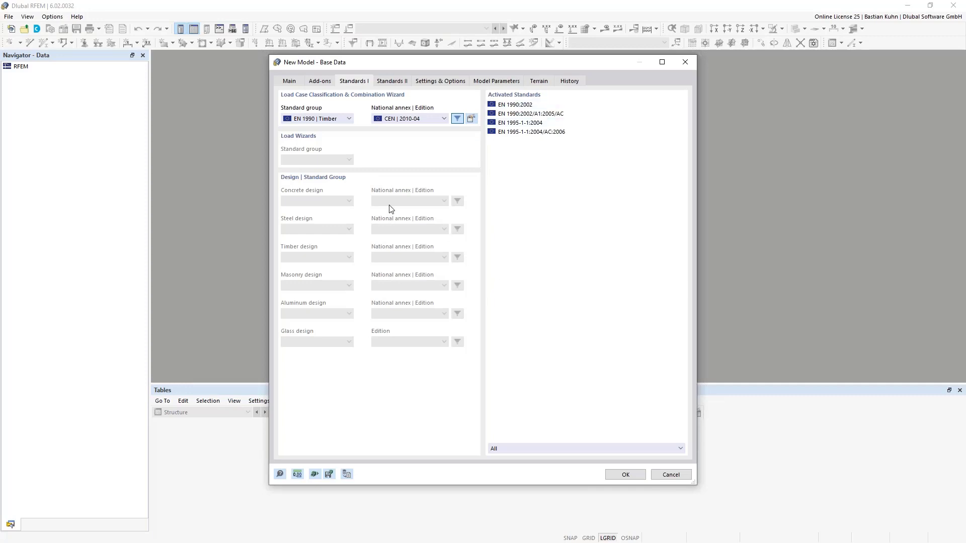
left_click(624, 475)
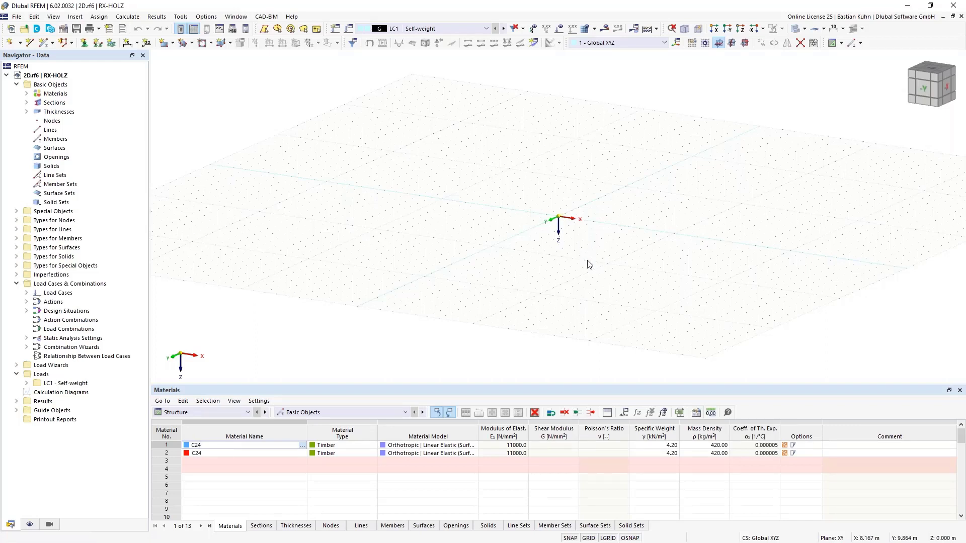
left_click(165, 43)
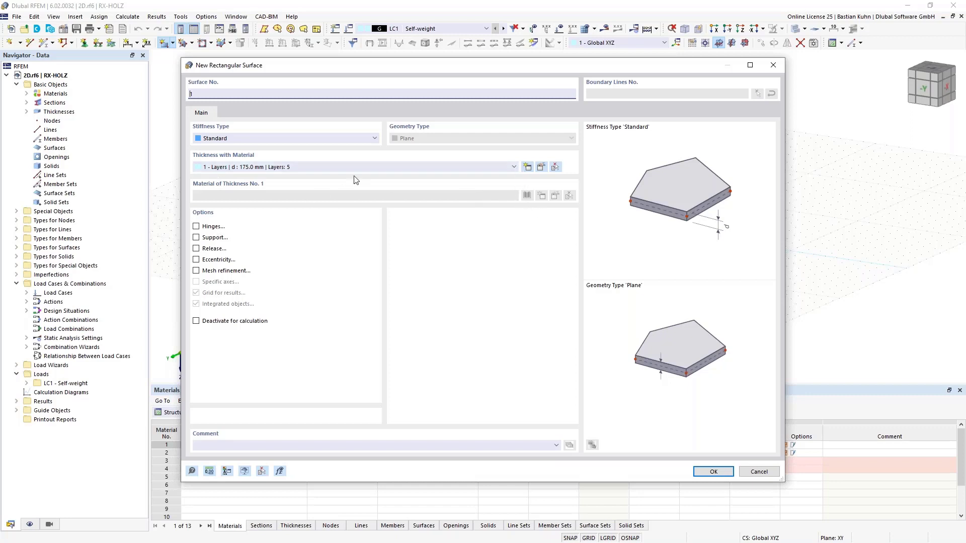
left_click(528, 168)
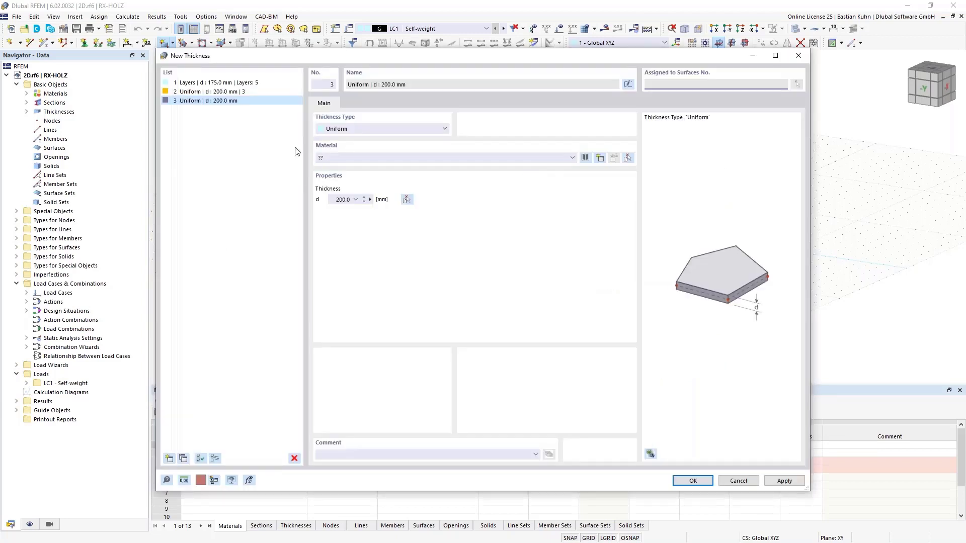
left_click(244, 85)
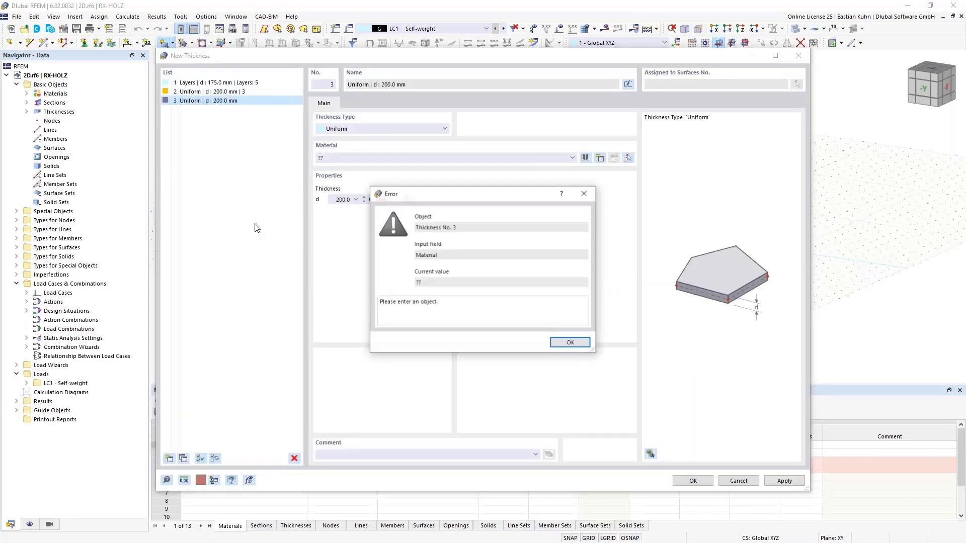
left_click(558, 344)
left_click(738, 481)
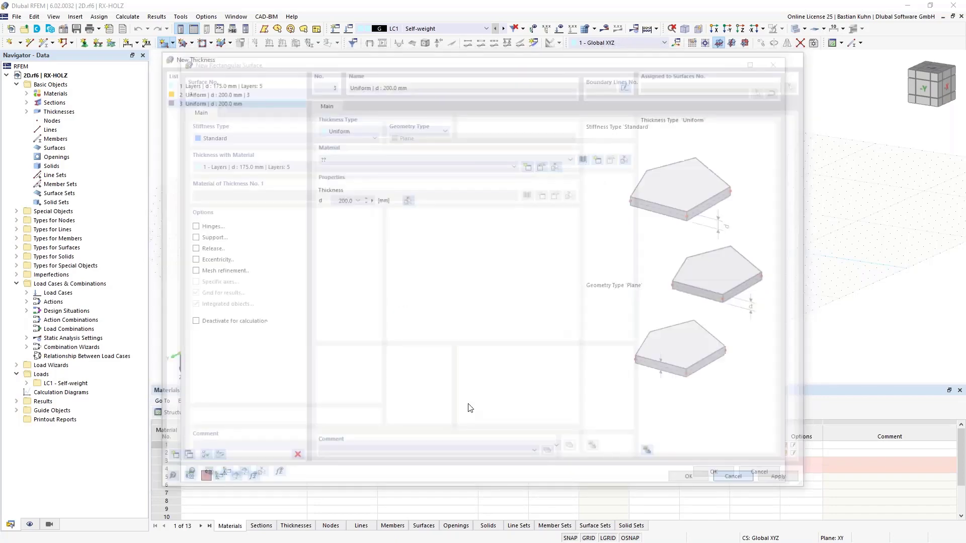
left_click(758, 472)
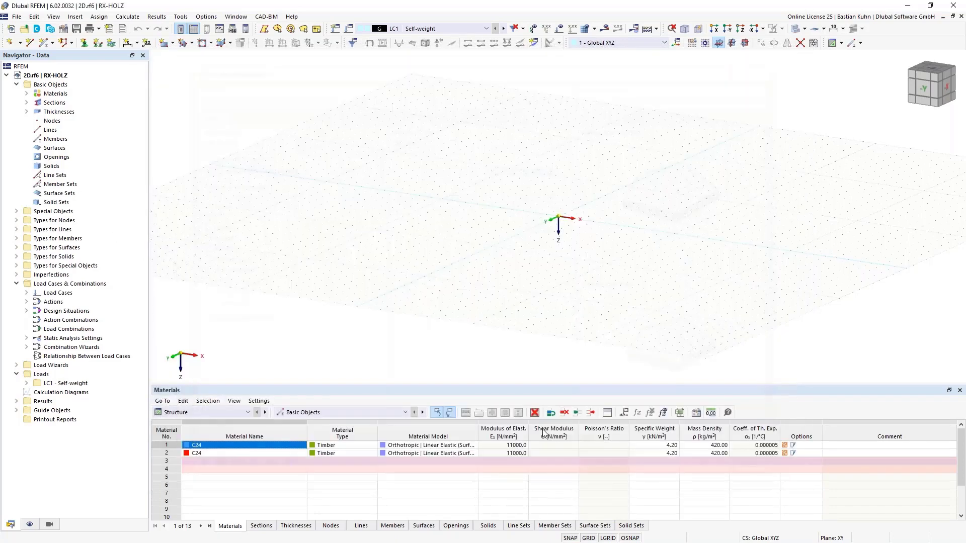
Delete all unassigned thicknesses from the model.
right_click(54, 115)
left_click(84, 168)
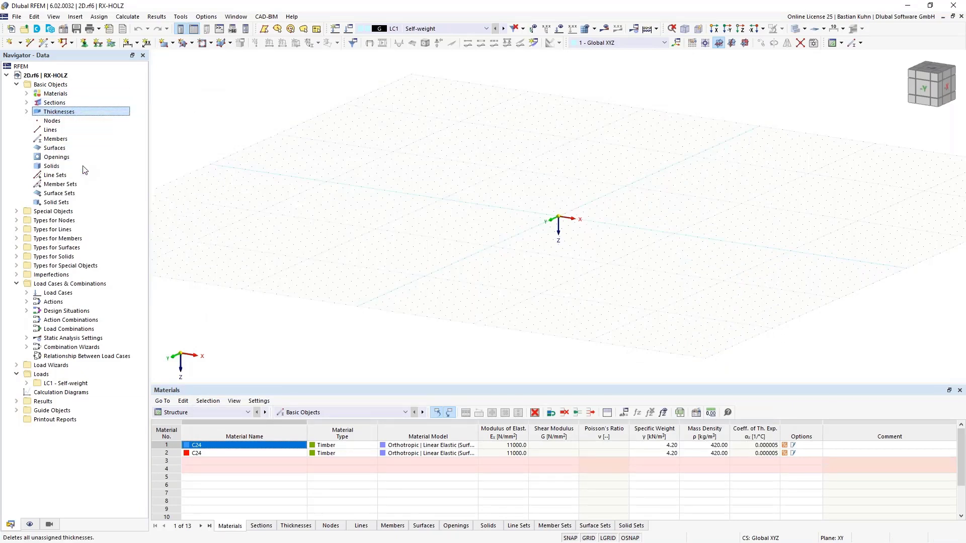
left_click(523, 321)
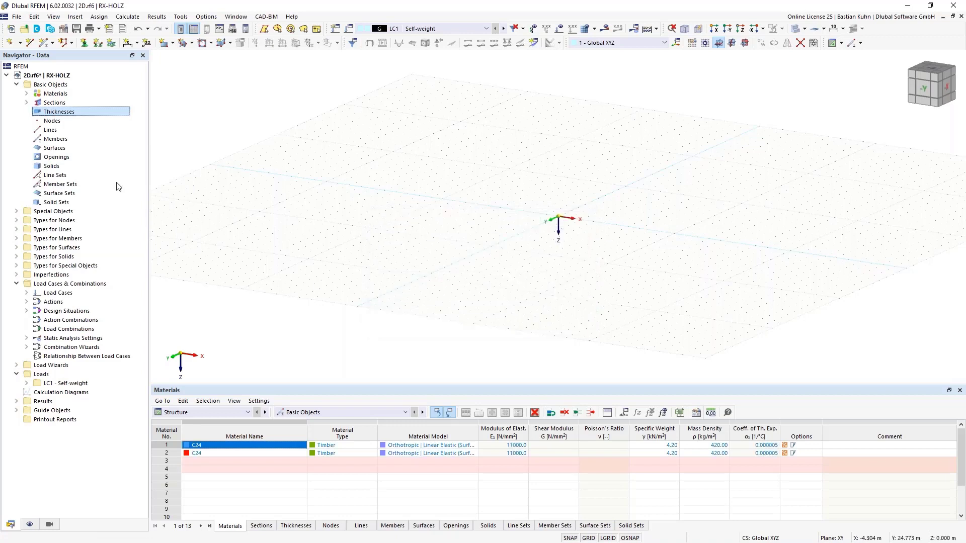
Delete all unassigned sections from the model.
left_click(50, 104)
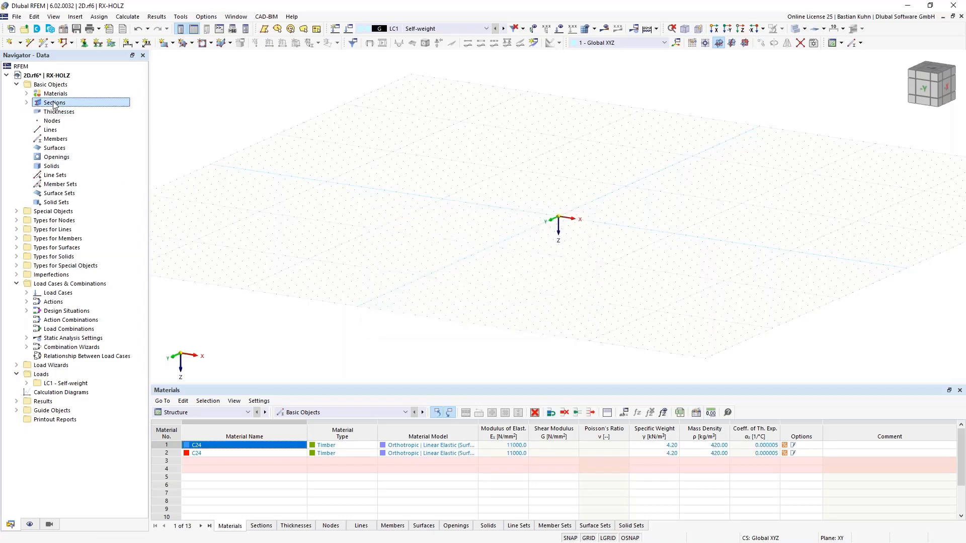
right_click(54, 105)
left_click(83, 158)
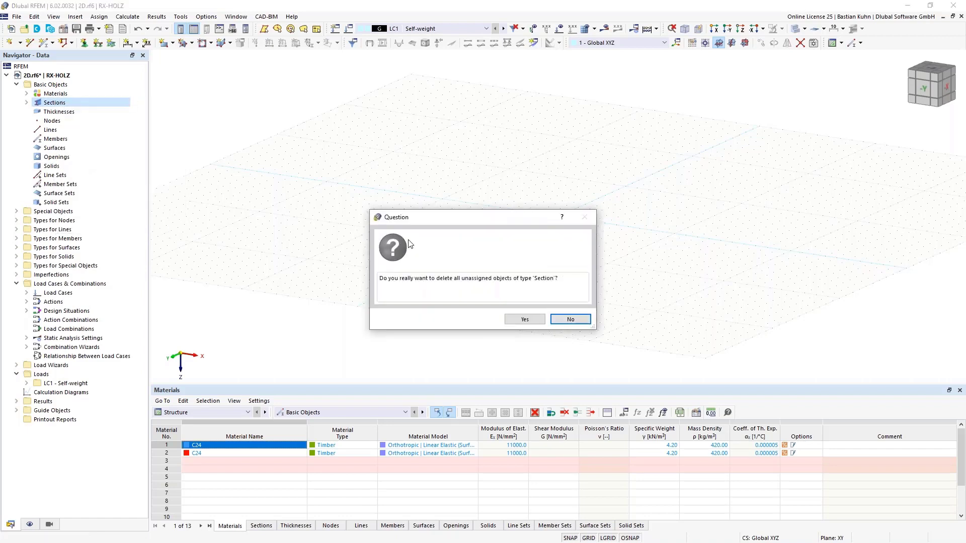
left_click(521, 321)
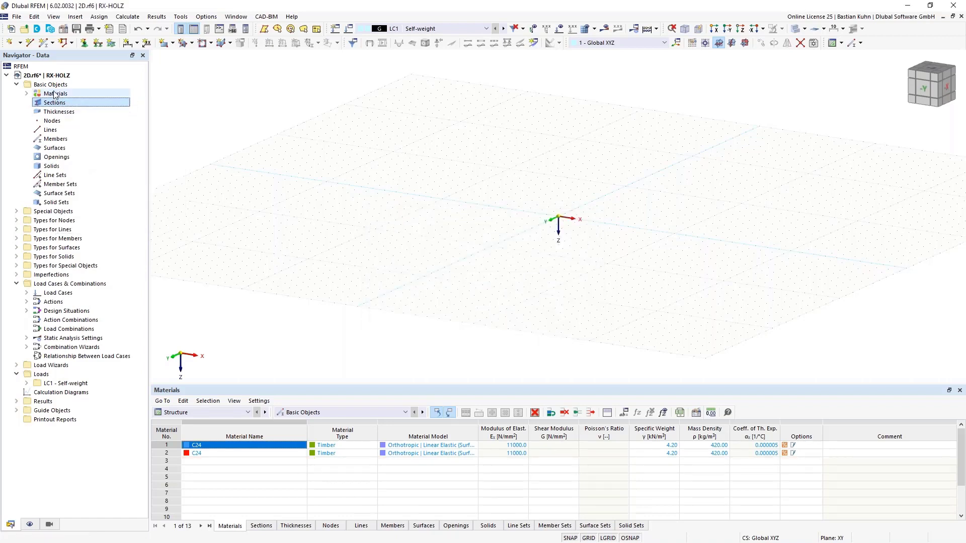
Delete all unassigned materials from the model.
left_click(56, 95)
right_click(55, 94)
left_click(92, 149)
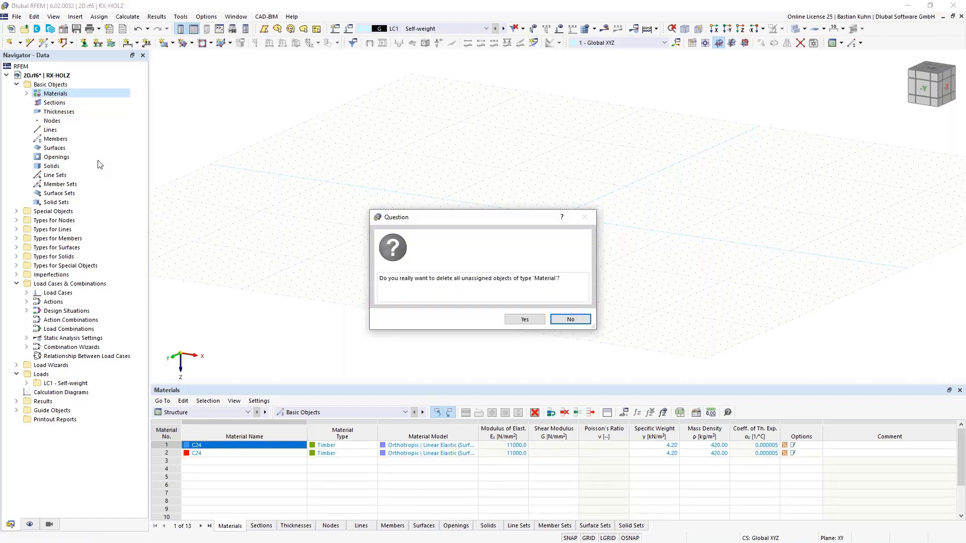
left_click(518, 320)
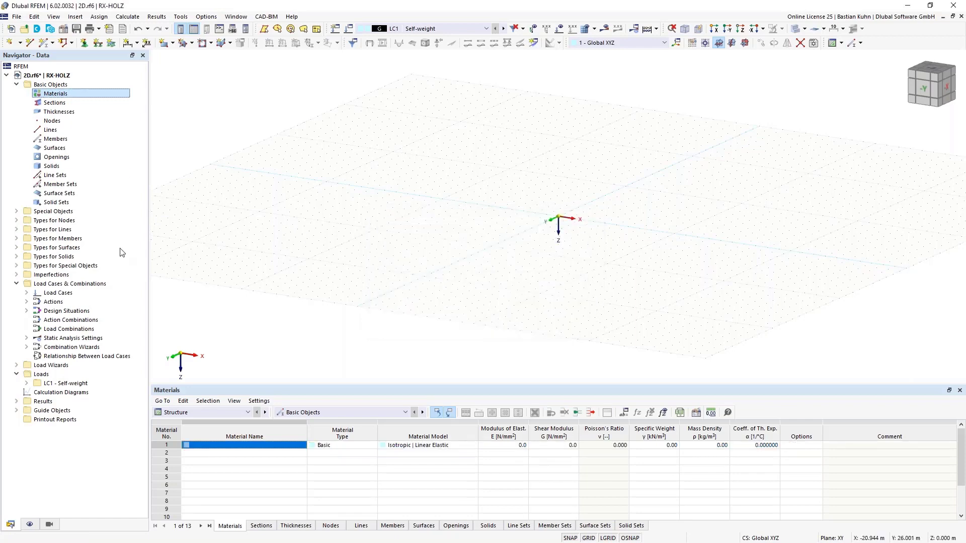
Start a new rectangular surface and create a new thickness for it with the thickness type Layers.
left_click(165, 43)
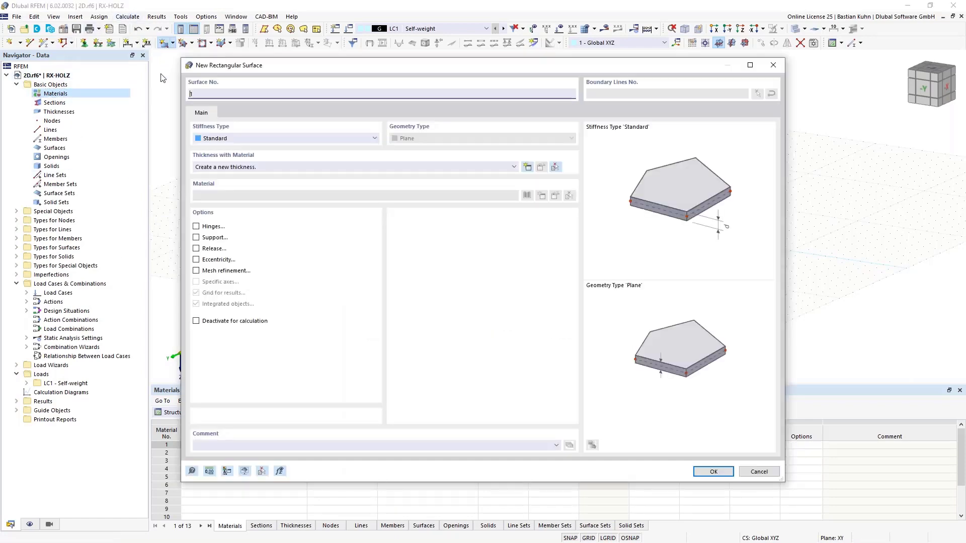
left_click(527, 167)
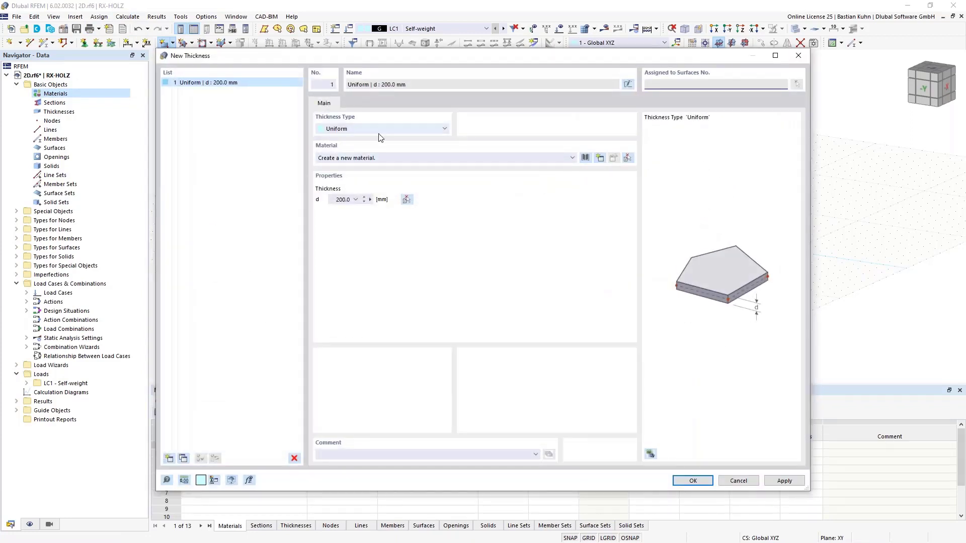
left_click(413, 129)
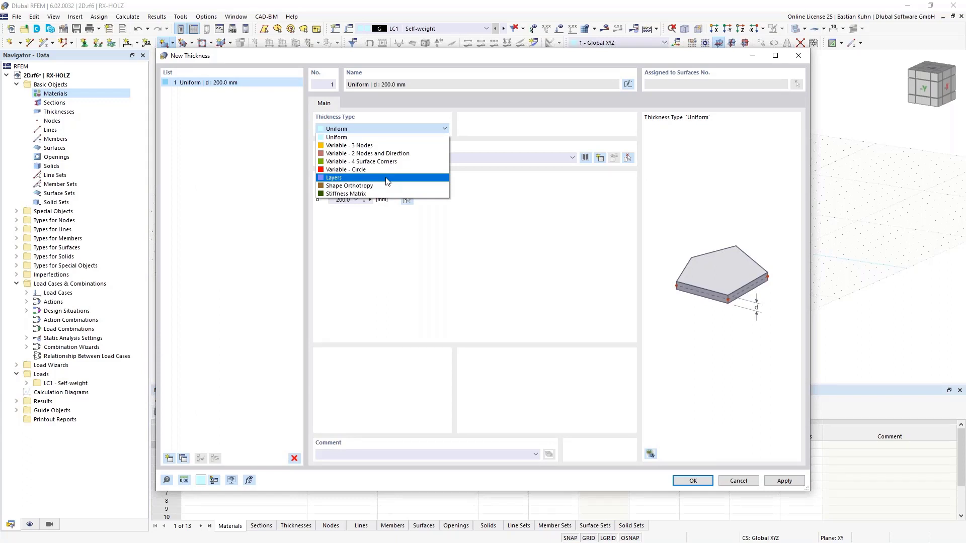
left_click(334, 179)
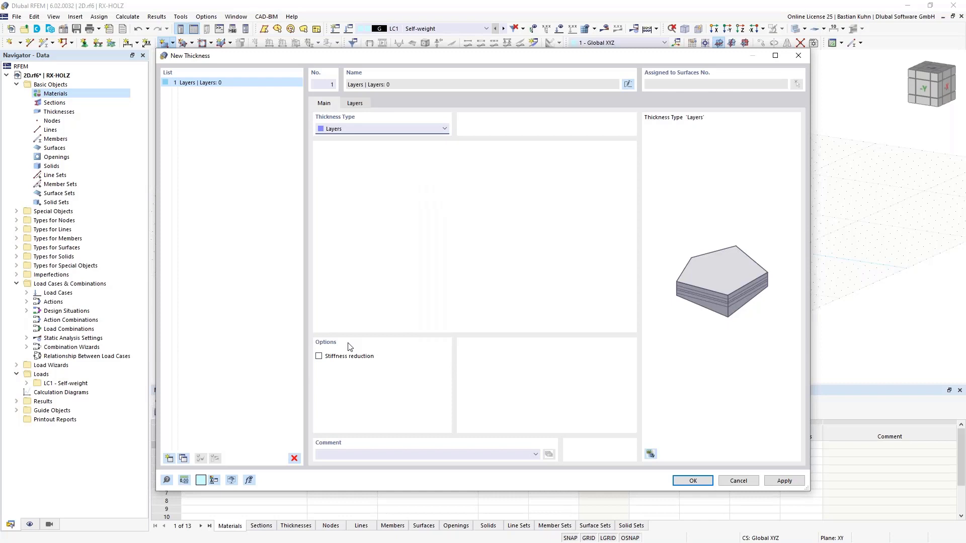
Add layer 1 to the layered thickness, with its thickness defined as Directly.
left_click(360, 105)
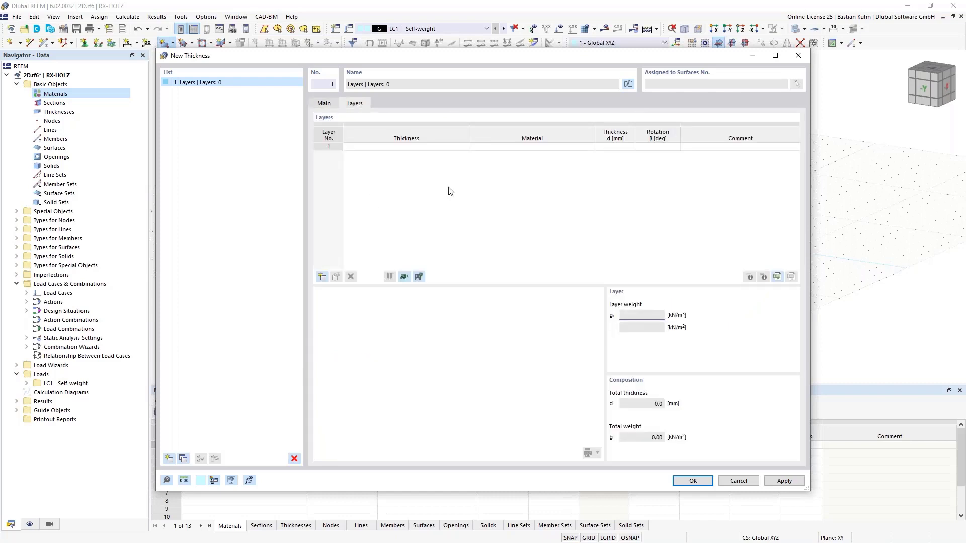
left_click(434, 148)
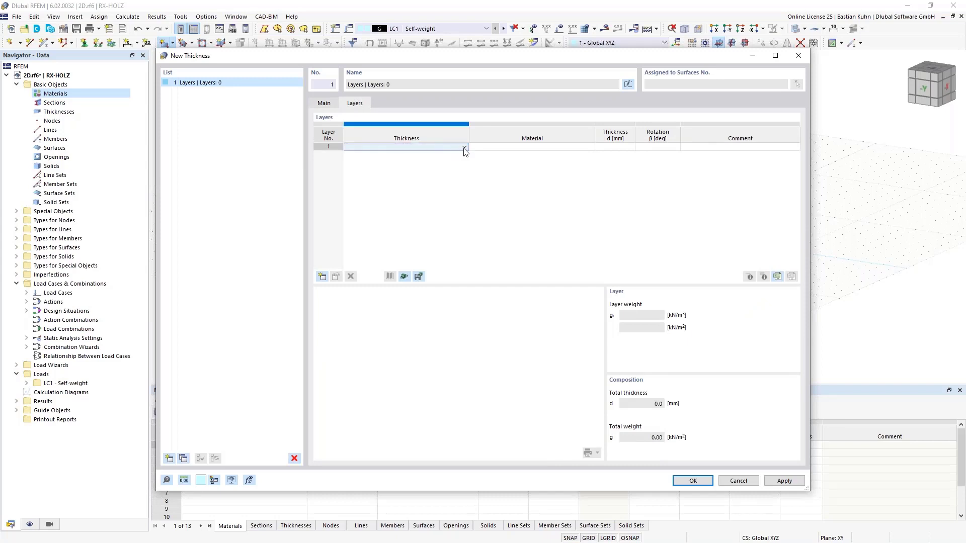
left_click(464, 147)
left_click(454, 155)
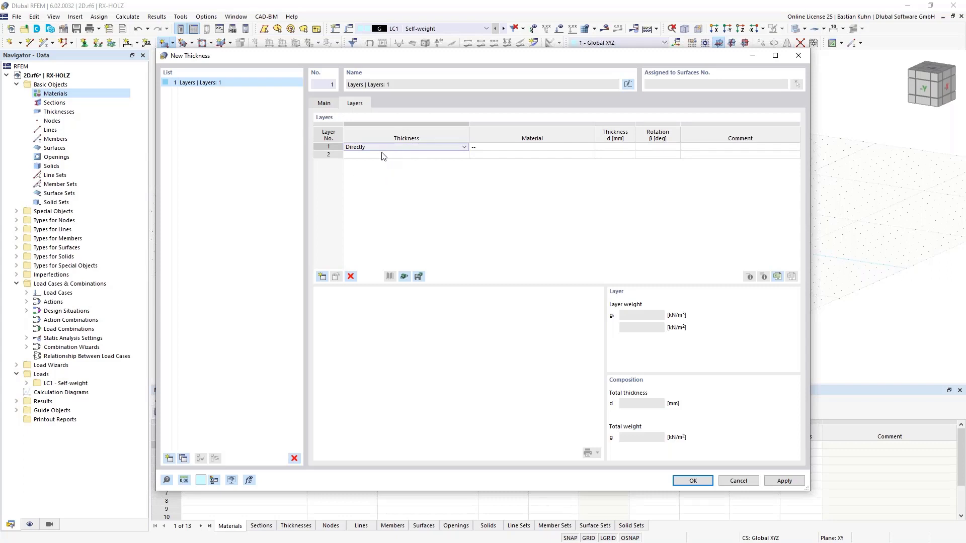
Create a new material for layer 1 and set its material model to Orthotropic | Linear Elastic (Surfaces).
left_click(493, 148)
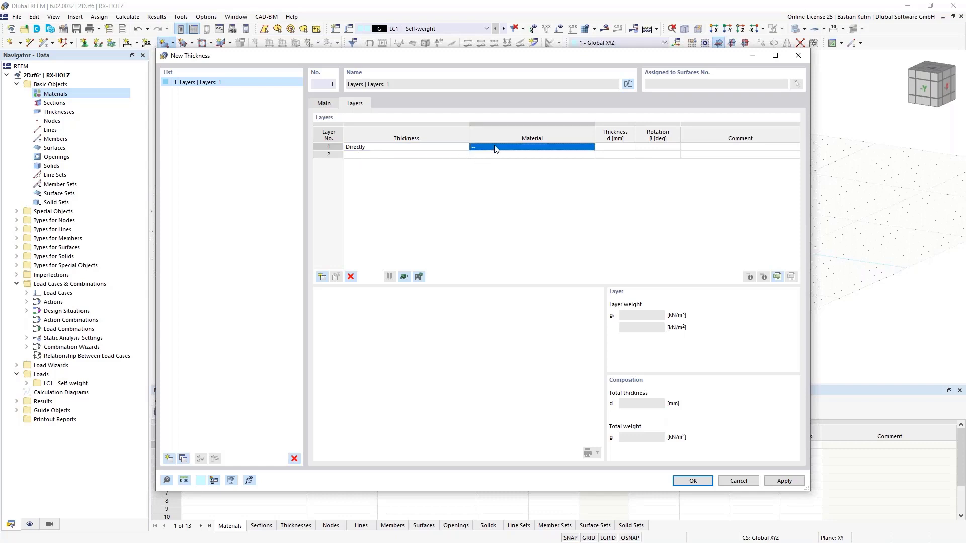
left_click(576, 149)
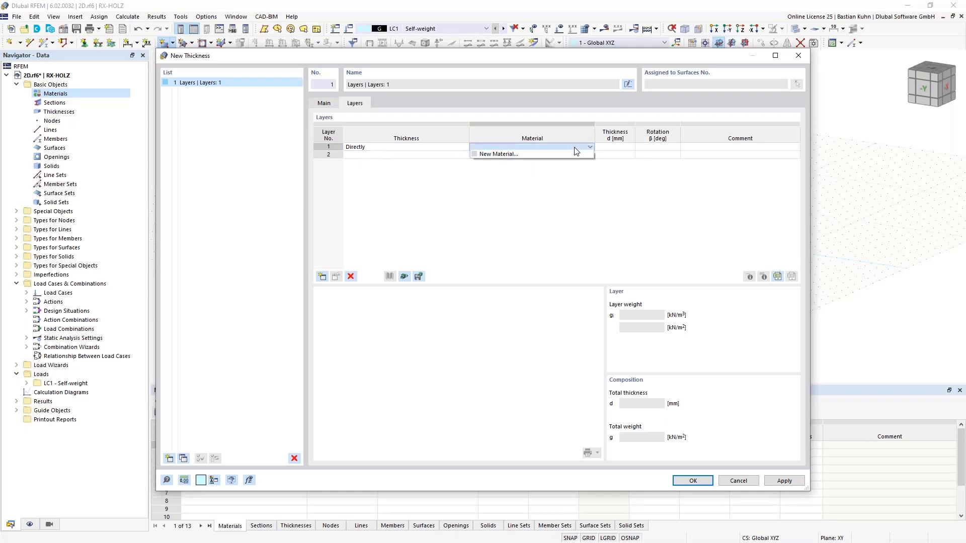
left_click(557, 155)
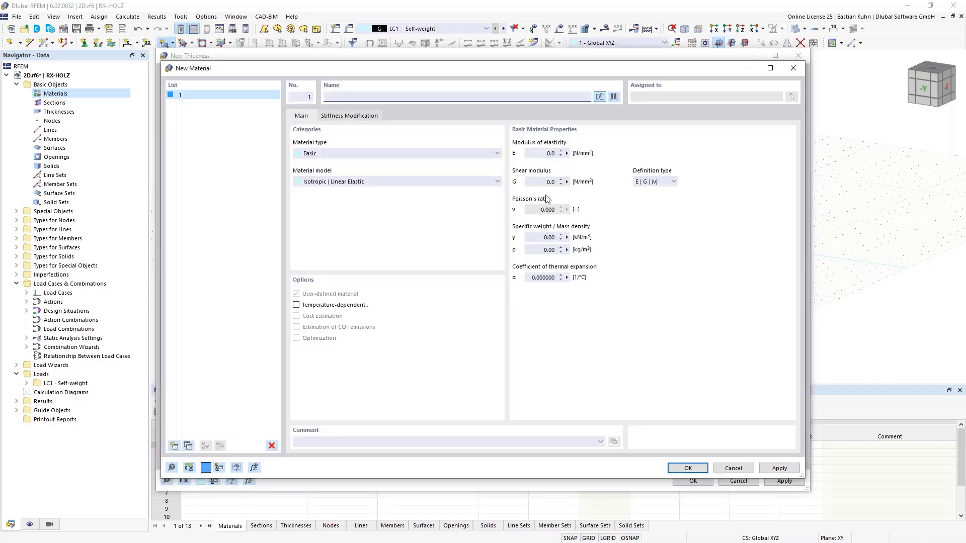
left_click(466, 183)
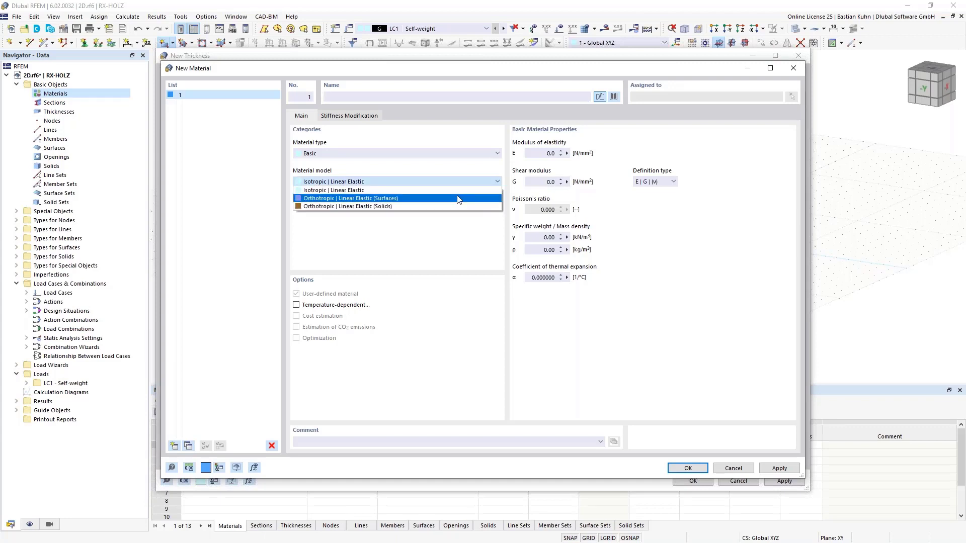
left_click(458, 198)
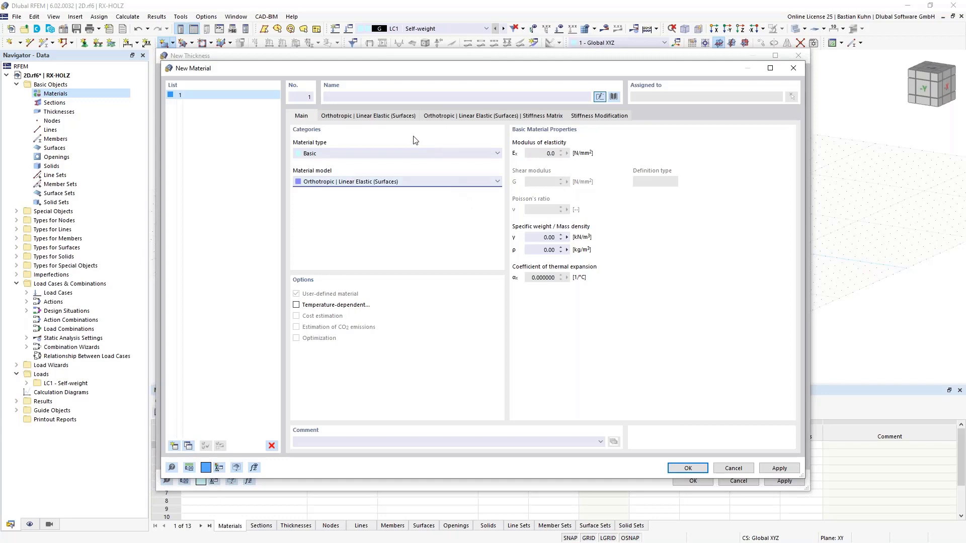
left_click(391, 116)
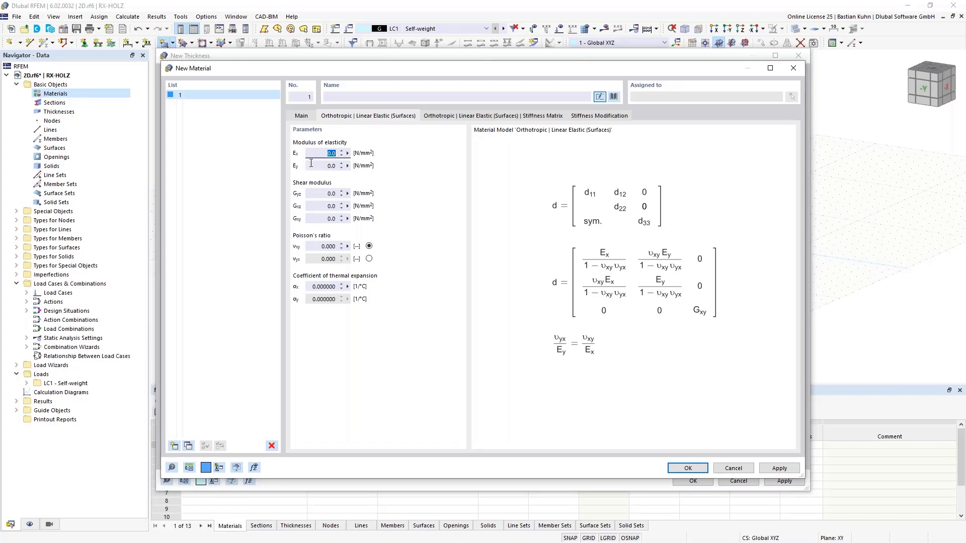
left_click(301, 116)
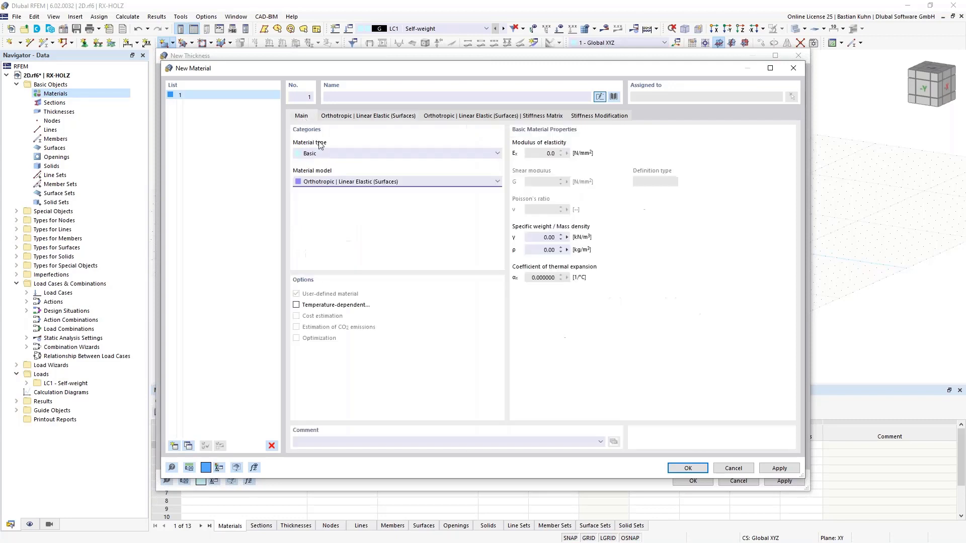
Load the cross laminated timber BBS 125 from the Binderholz series in the material library and examine its strength values.
left_click(613, 96)
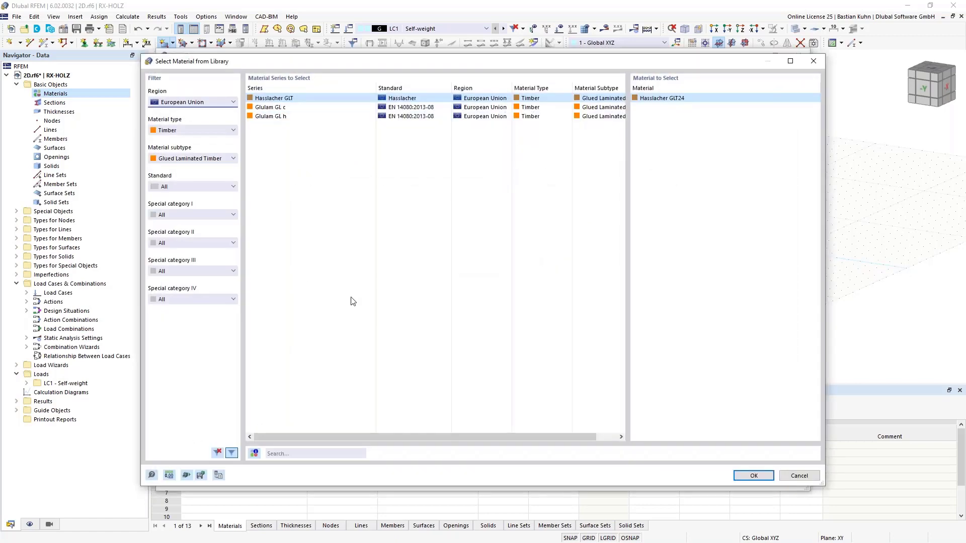
left_click(189, 104)
left_click(188, 104)
left_click(201, 159)
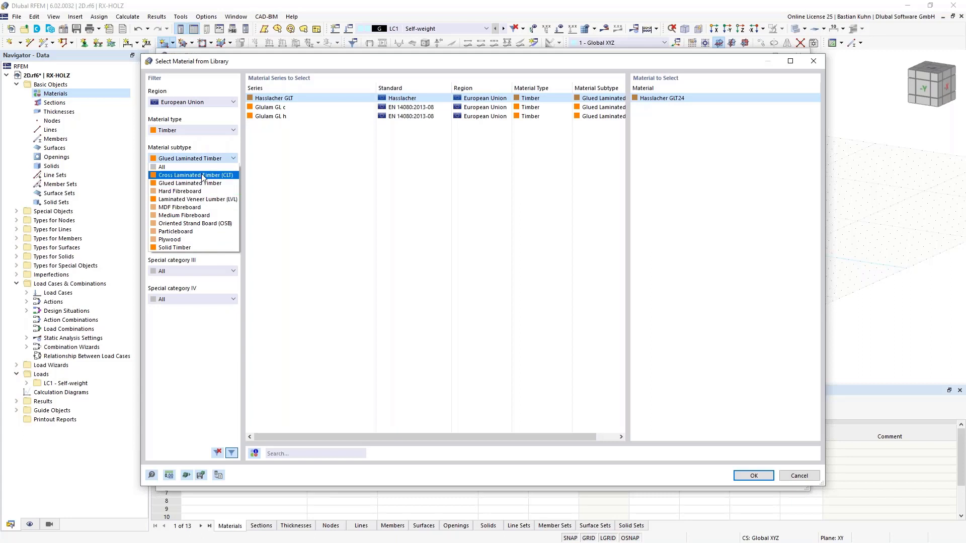
left_click(203, 176)
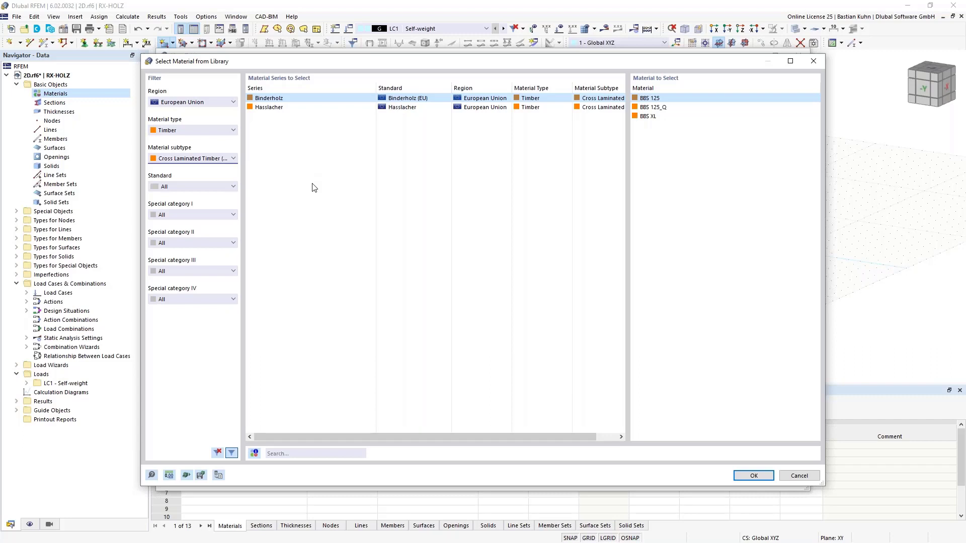
left_click(745, 477)
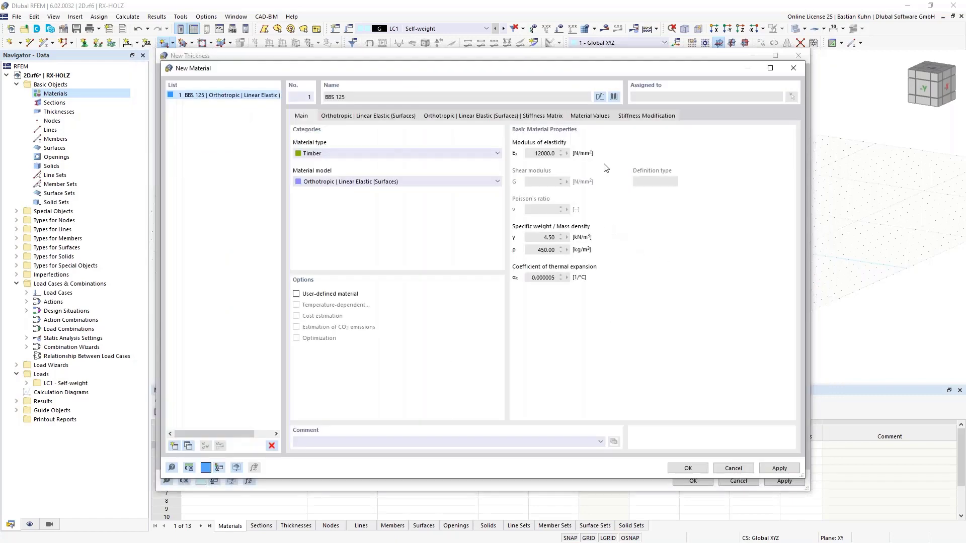
left_click(592, 116)
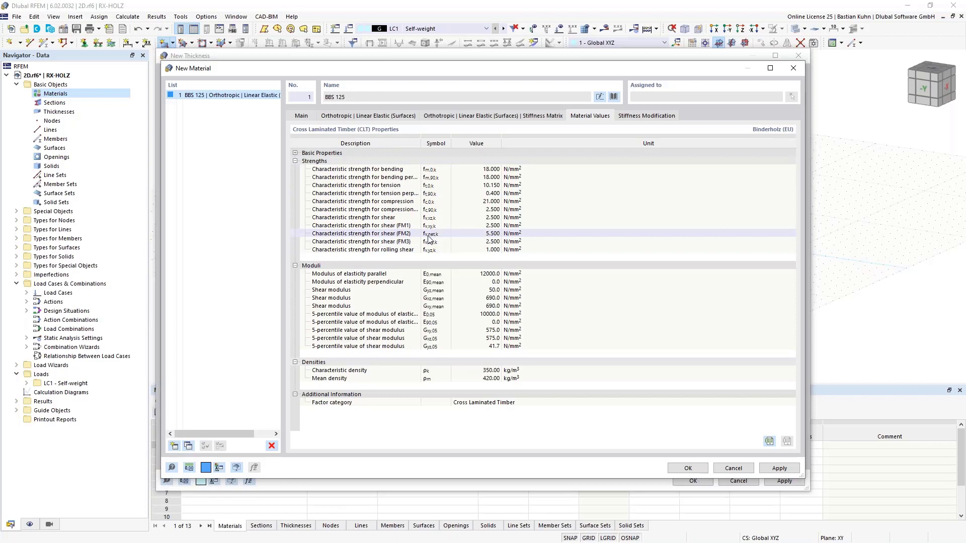
left_click_drag(428, 227, 431, 250)
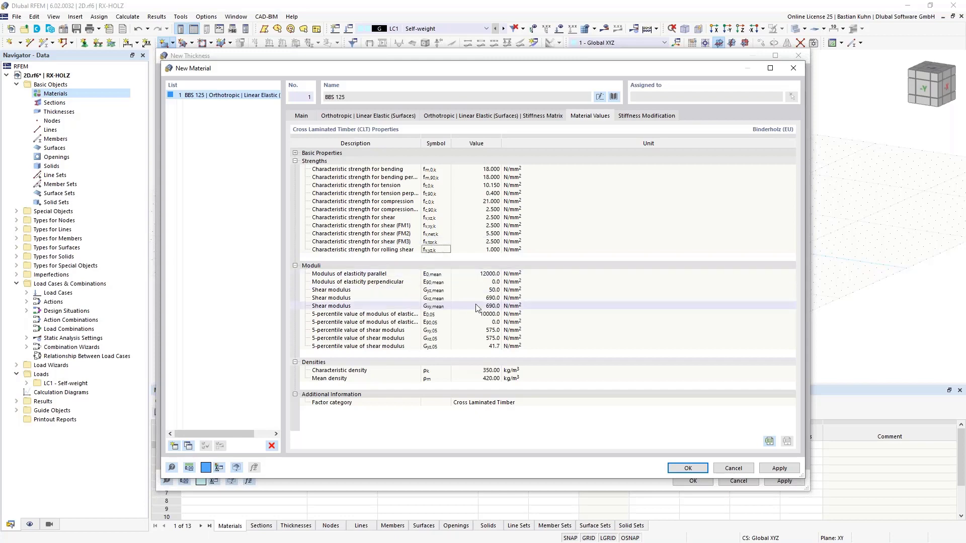
Load solid timber C24 from the Softwood C series in the library as the layer's material.
left_click(613, 96)
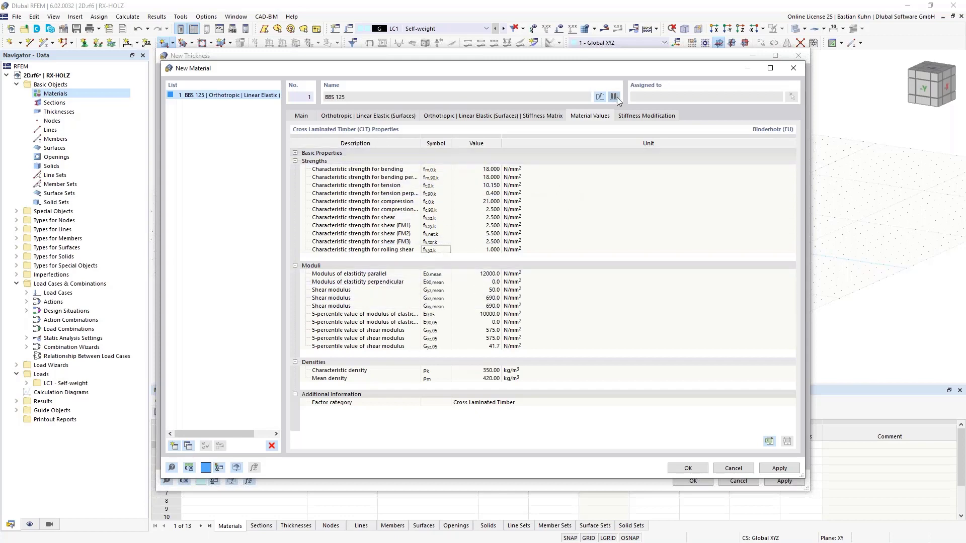
left_click(199, 160)
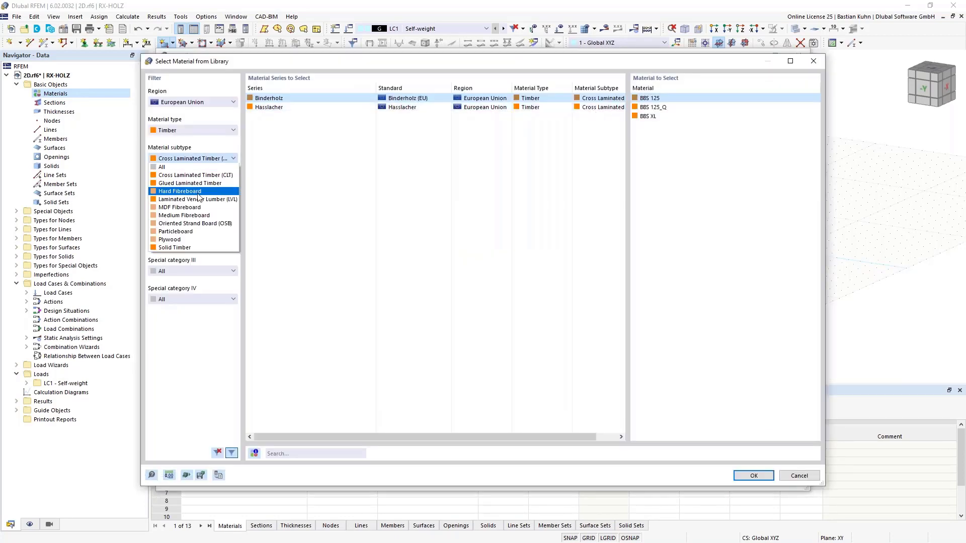
left_click(201, 250)
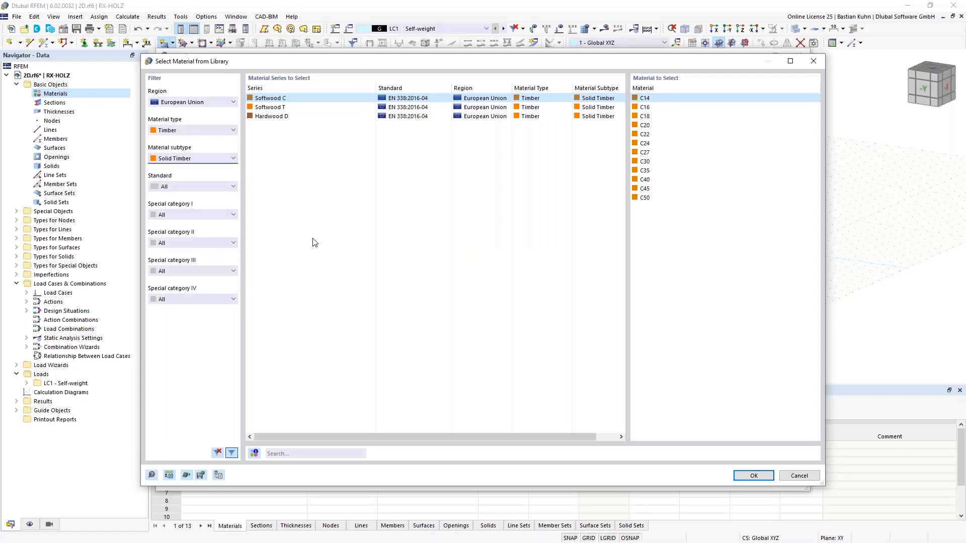
left_click(646, 144)
left_click(753, 477)
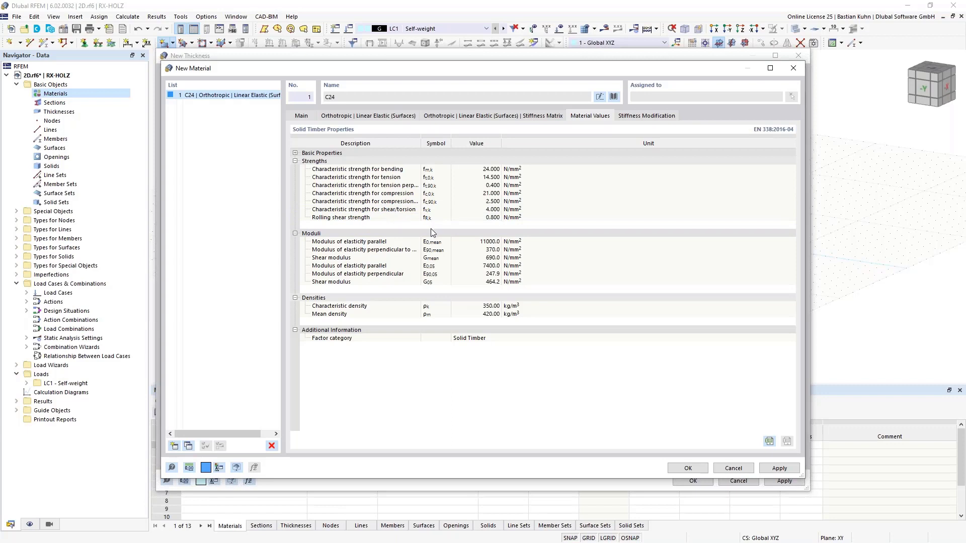
Make the C24 material user-defined, set its modulus of elasticity Ey to 0.1 N/mm², and accept the material.
left_click(302, 117)
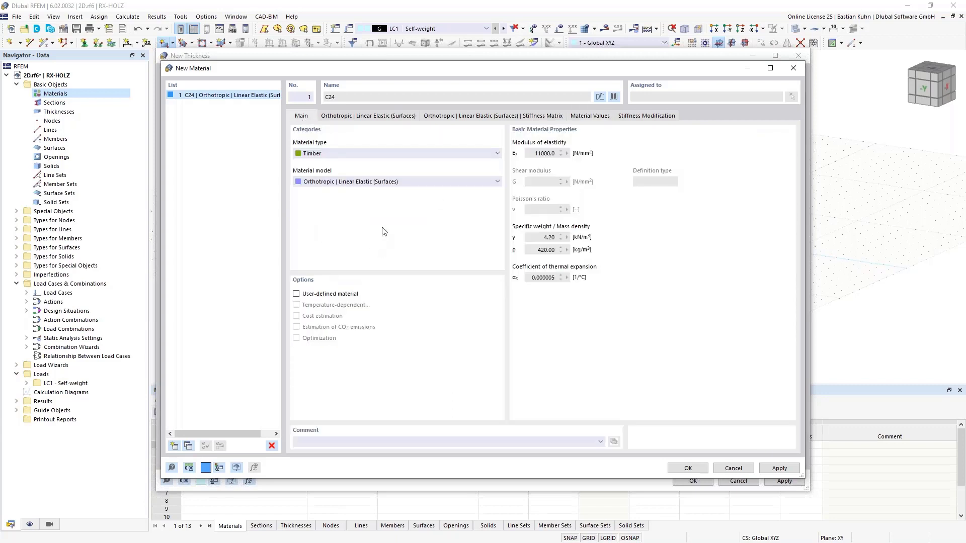
left_click(296, 294)
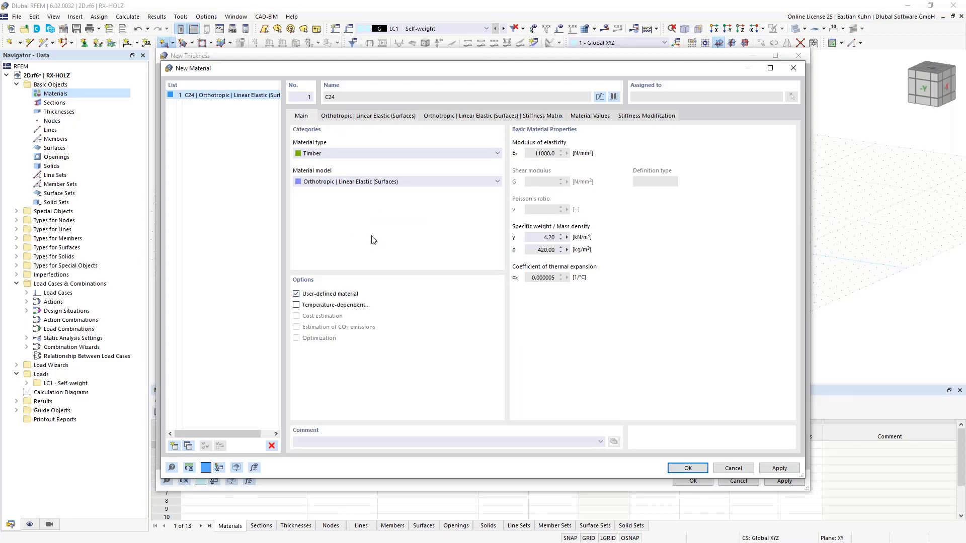
left_click(360, 116)
left_click(316, 166)
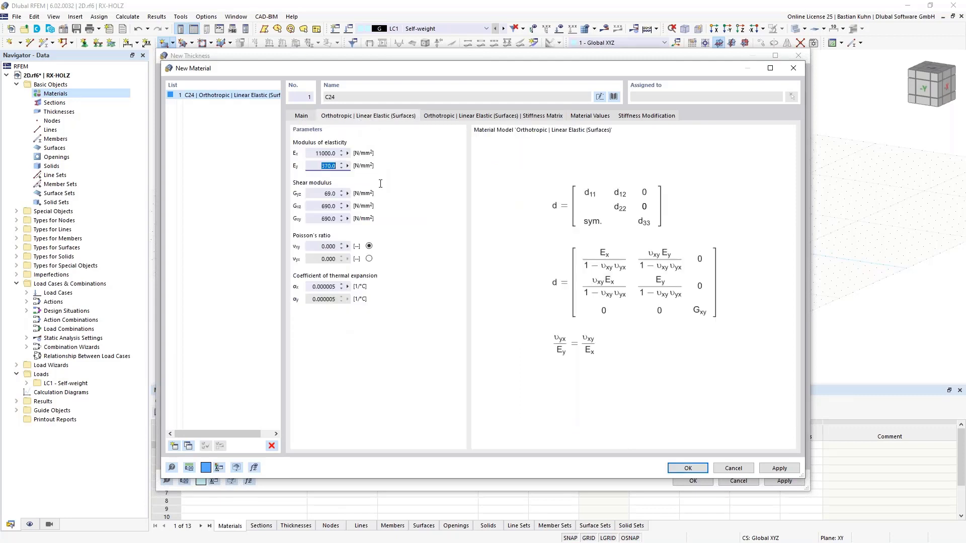
type("0,1")
left_click(322, 197)
left_click(686, 468)
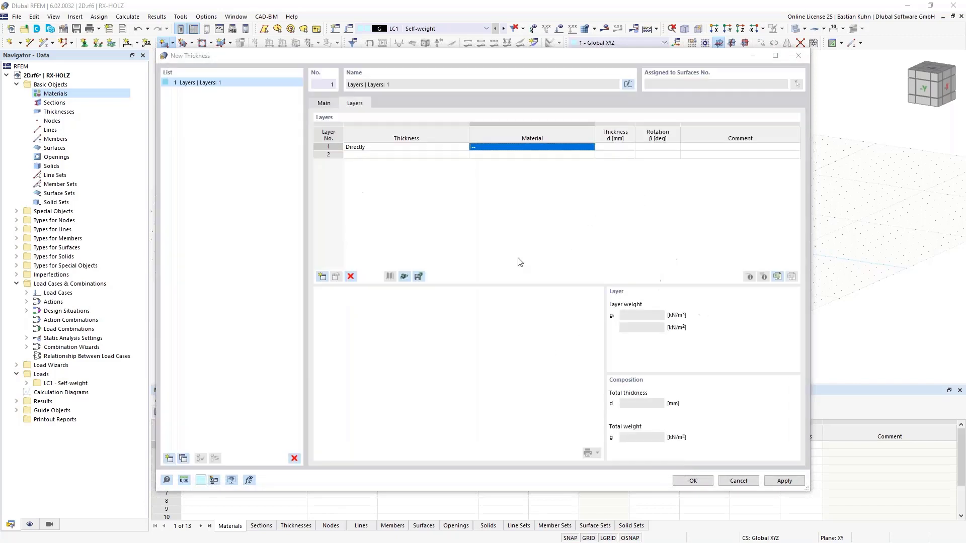
Set layer 1 to a thickness of 35 mm with a rotation of 0°.
left_click(607, 147)
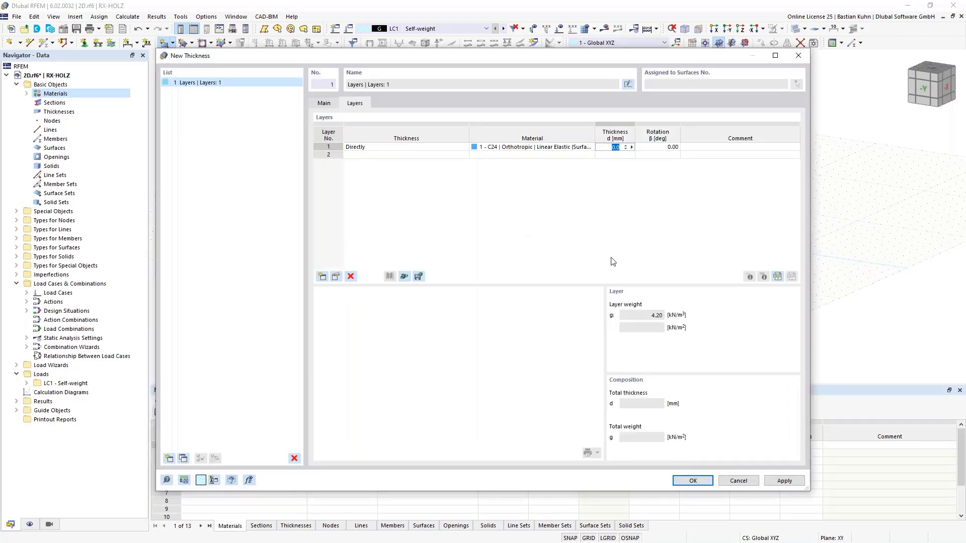
type("35")
left_click(651, 148)
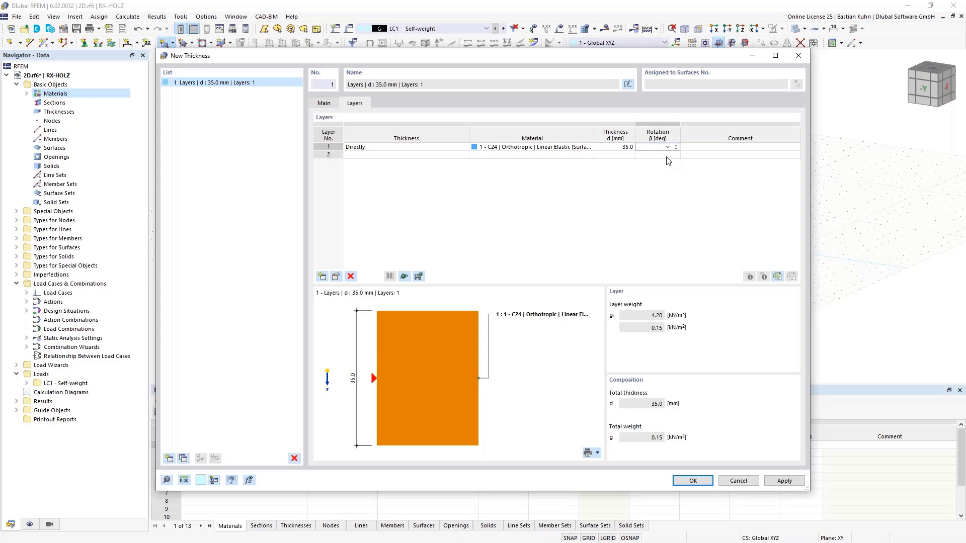
left_click(667, 147)
left_click(661, 157)
Add layers 2 to 5 to the composition, each with its thickness defined as Directly.
left_click(417, 154)
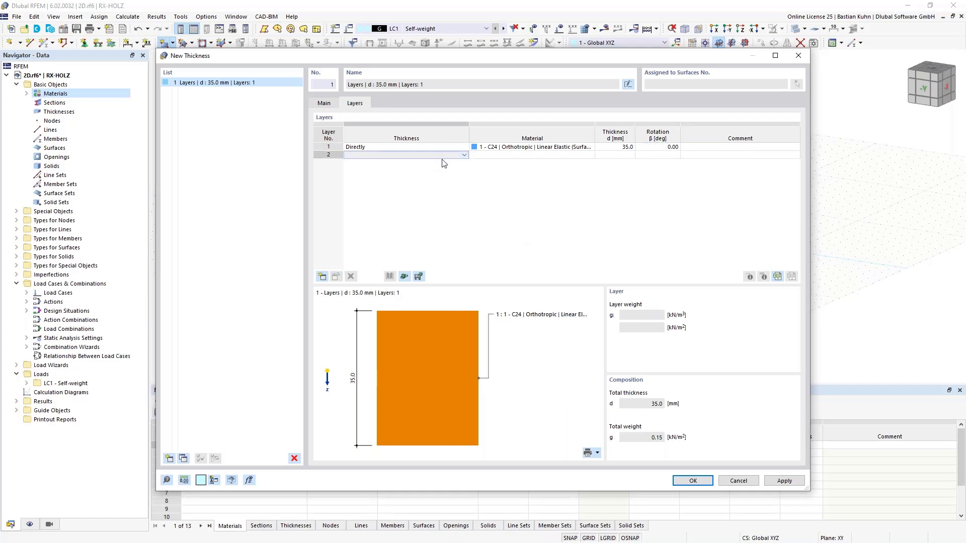
key("Return")
key("Return")
key("Return")
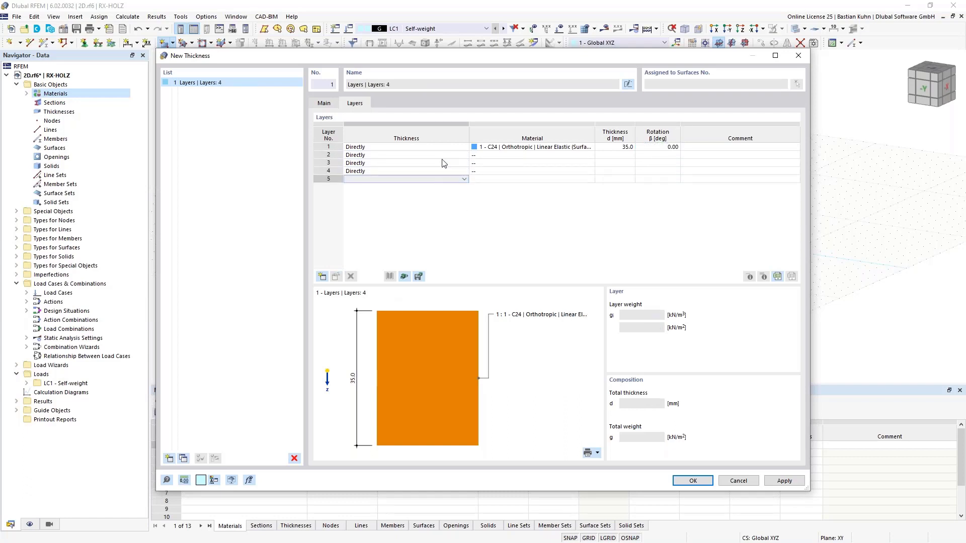
key("Return")
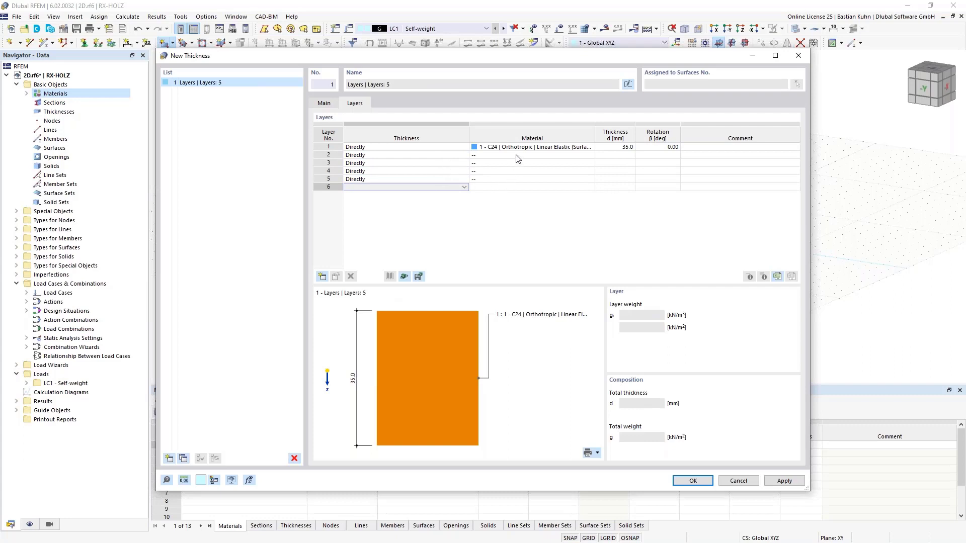
Create a new Orthotropic | Linear Elastic (Surfaces) material for layer 2 and load softwood C24 from the library into it.
left_click(518, 156)
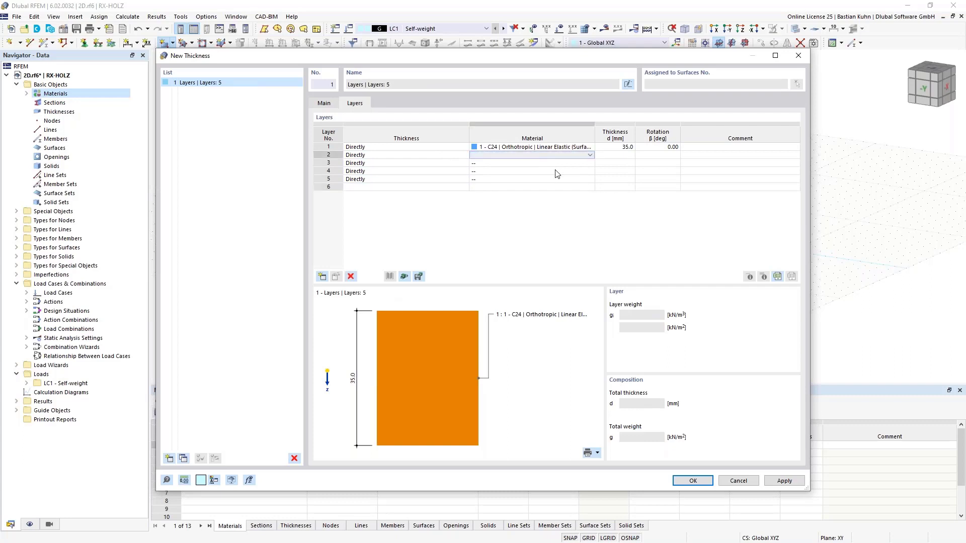
left_click(590, 155)
left_click(588, 171)
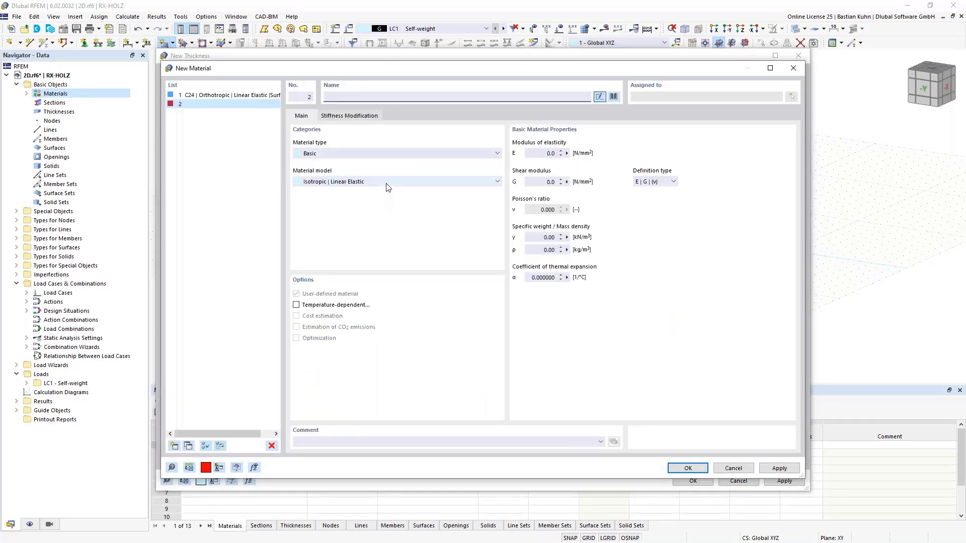
left_click(386, 184)
left_click(386, 200)
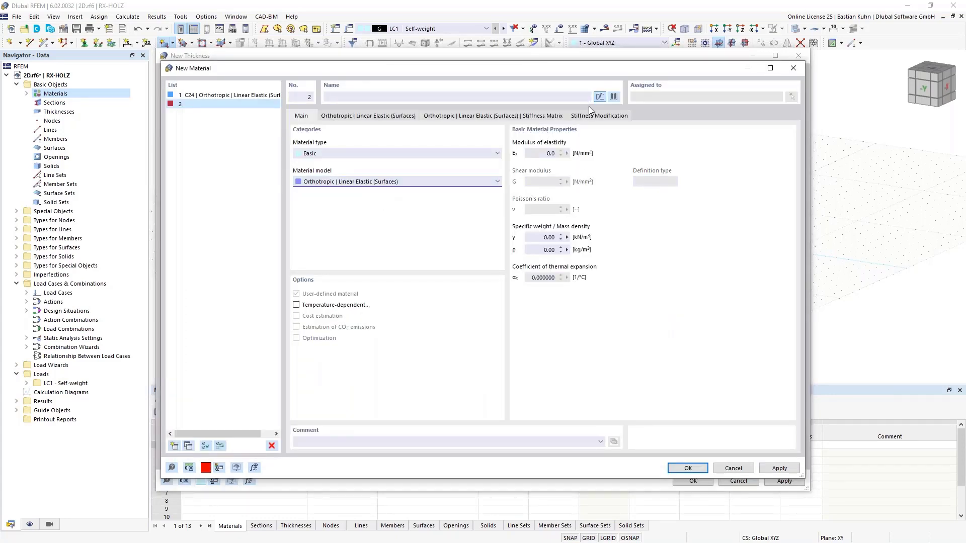
left_click(613, 97)
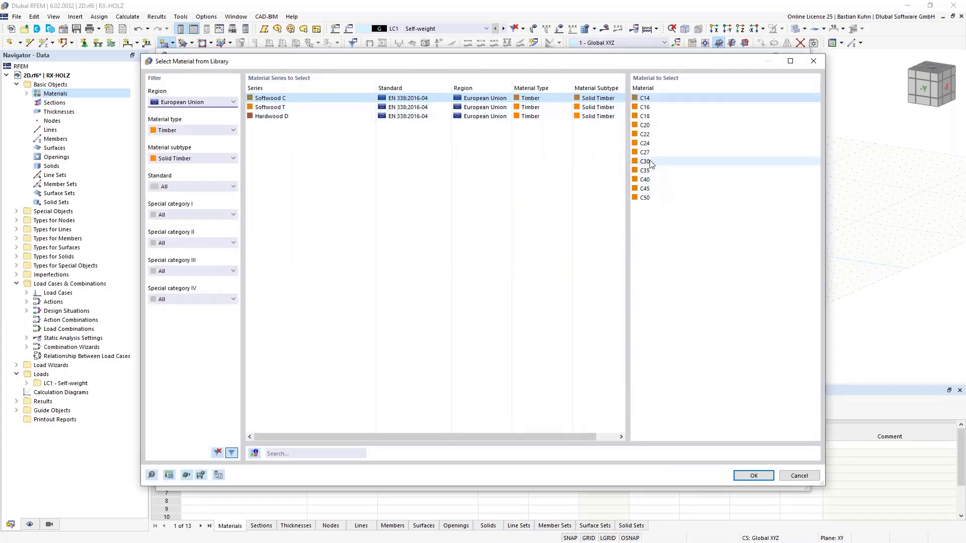
left_click(645, 145)
left_click(744, 476)
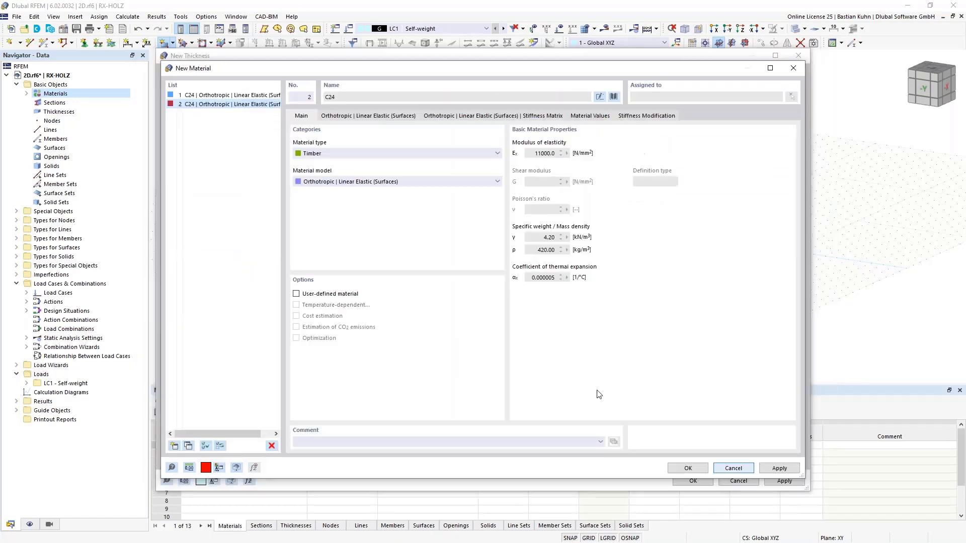
Make the second C24 material user-defined, set its modulus of elasticity Ey to 0.1 N/mm², and accept it.
left_click(296, 294)
left_click(360, 116)
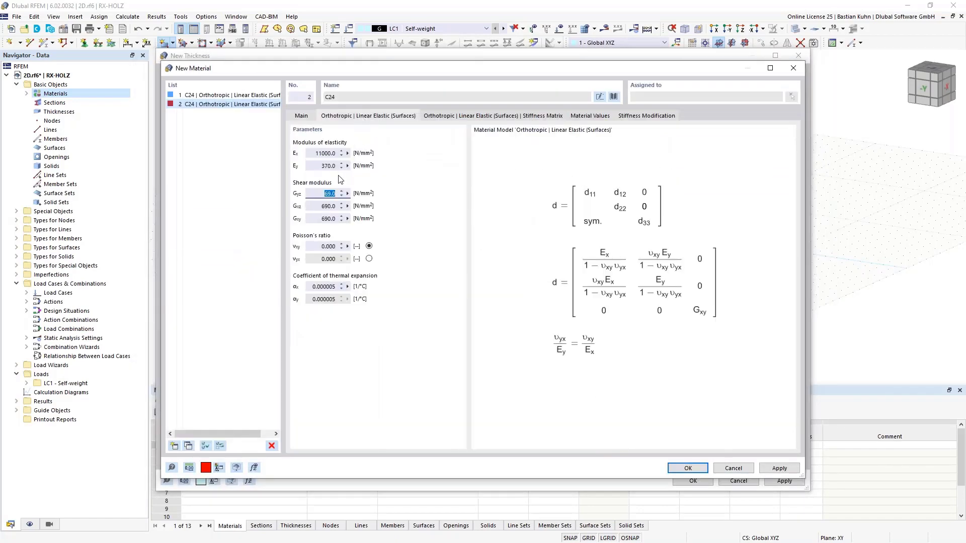
double_click(321, 166)
type("0,1")
left_click(687, 468)
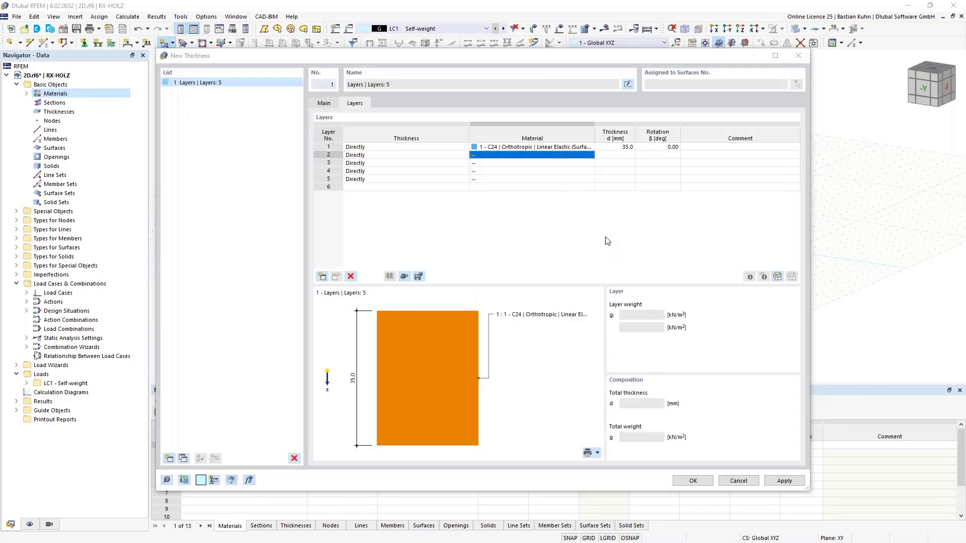
Set the thickness of layers 2 to 5 to 35 mm each.
left_click(616, 155)
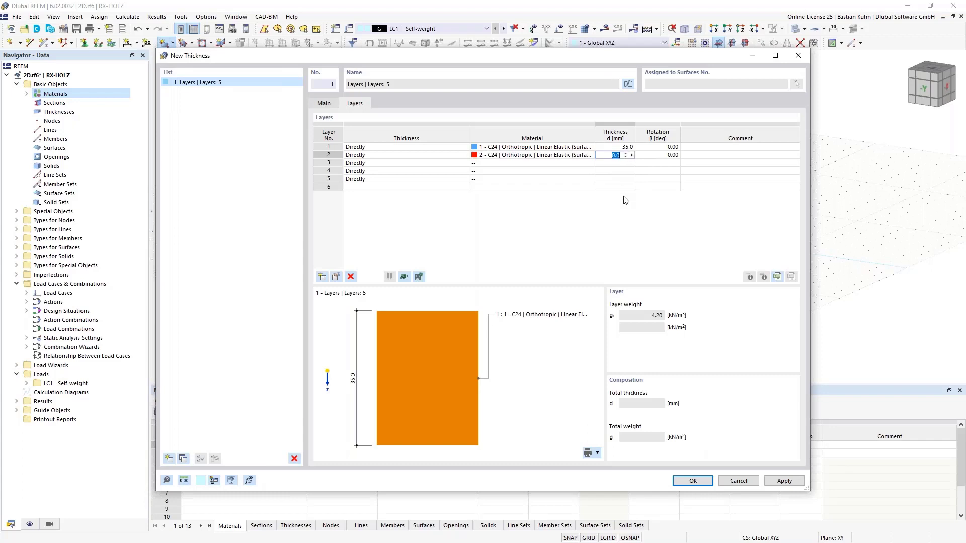
type("35")
key("Return")
type("35")
key("Return")
type("35")
key("Return")
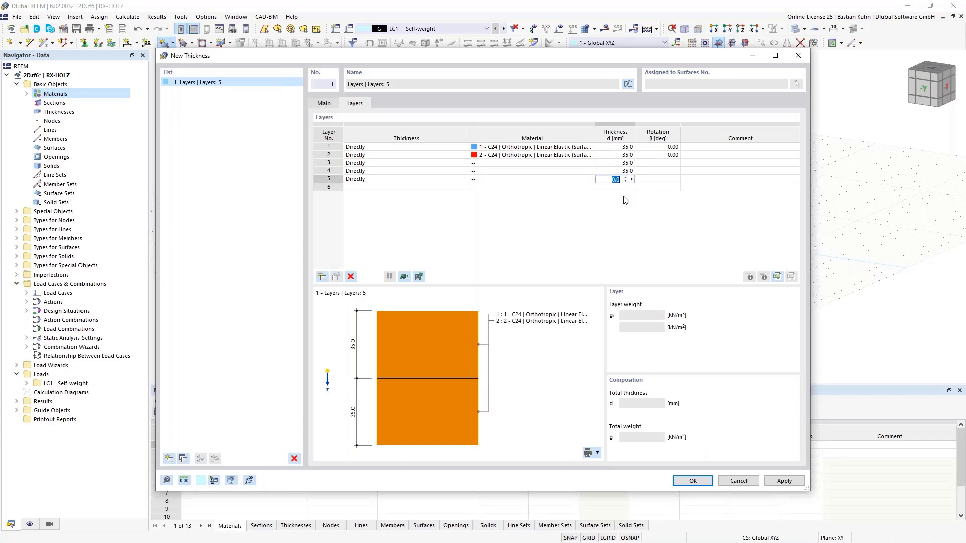
type("35")
key("Return")
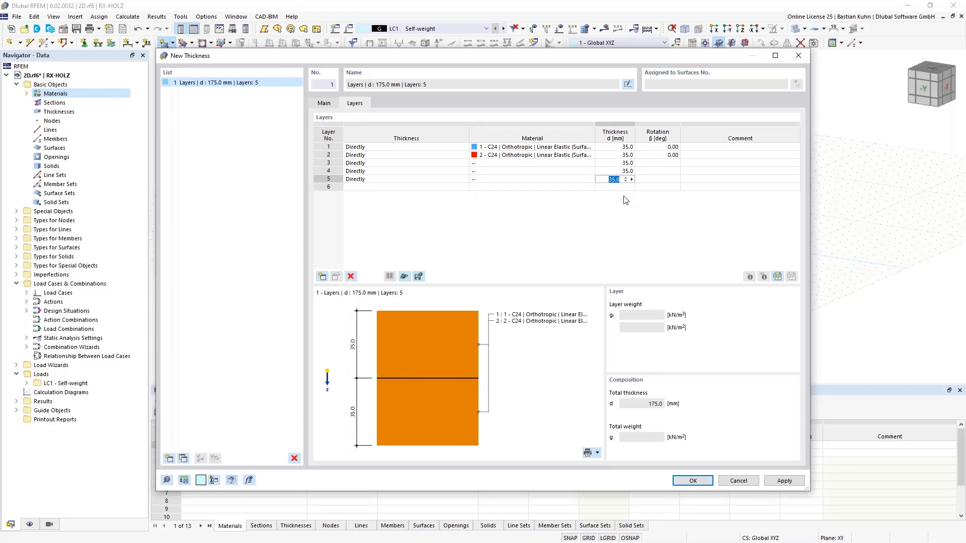
Assign C24 material 1 to layers 3 and 5 and C24 material 2 to layer 4.
left_click(569, 163)
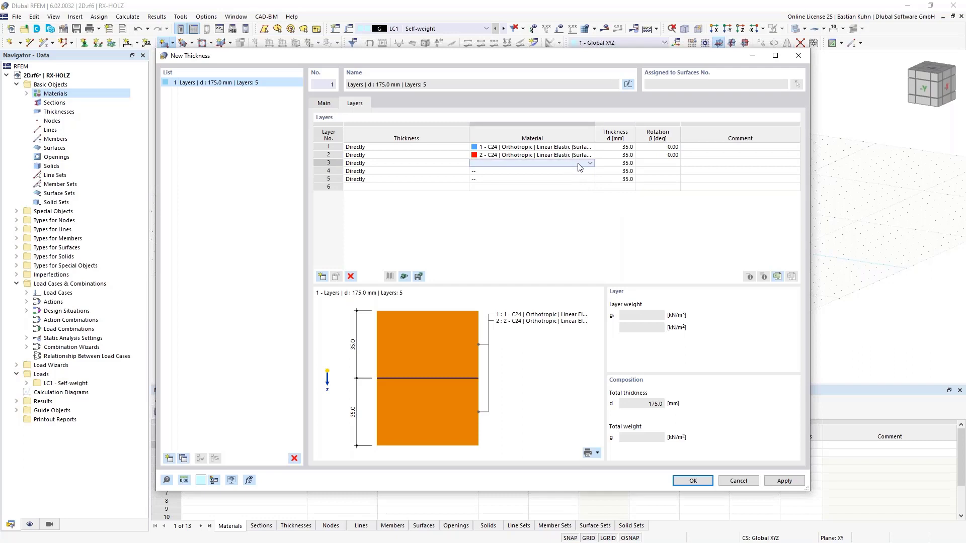
left_click(589, 163)
left_click(576, 171)
left_click(576, 172)
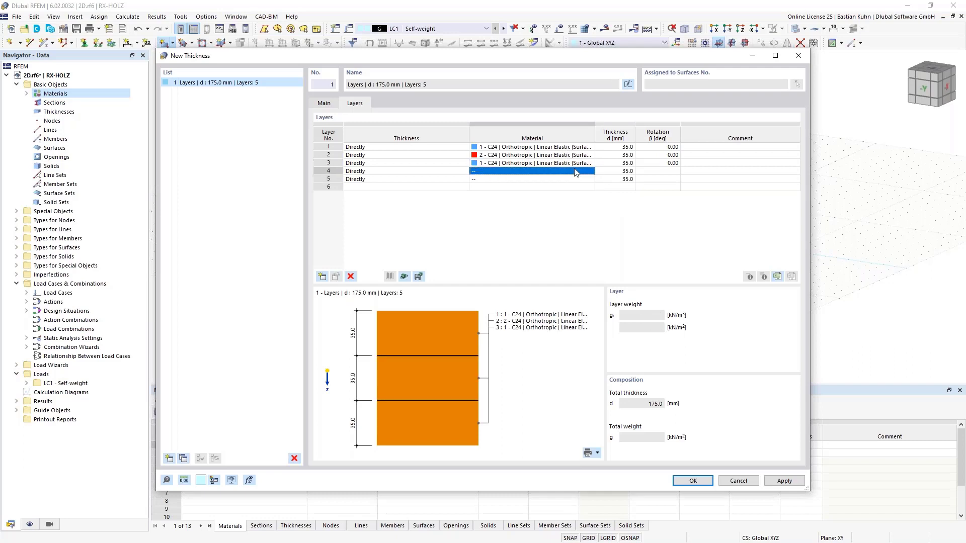
left_click(576, 172)
type("1")
key("Return")
type("1")
key("Return")
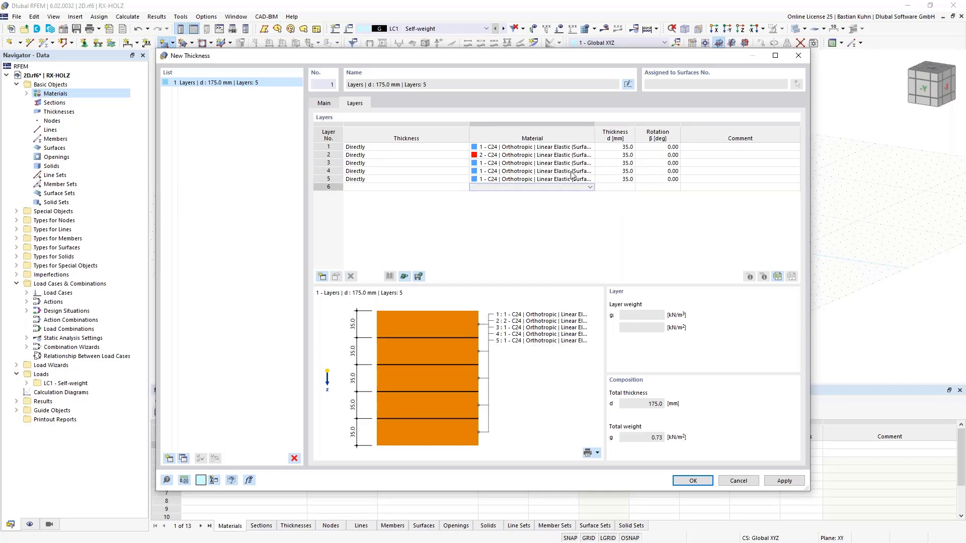
left_click(571, 171)
left_click(590, 172)
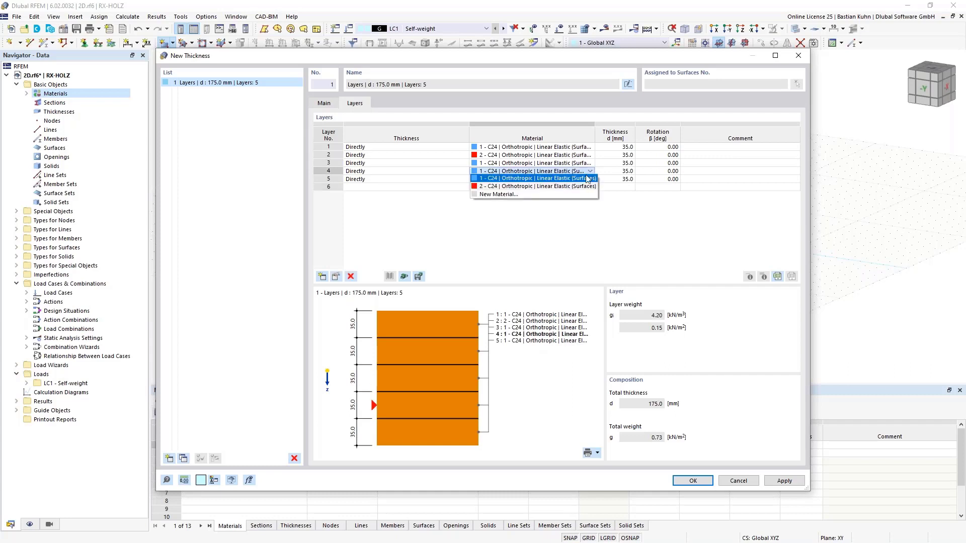
left_click(587, 186)
Set the rotation β of layers 2 and 4 to 90°.
left_click(671, 156)
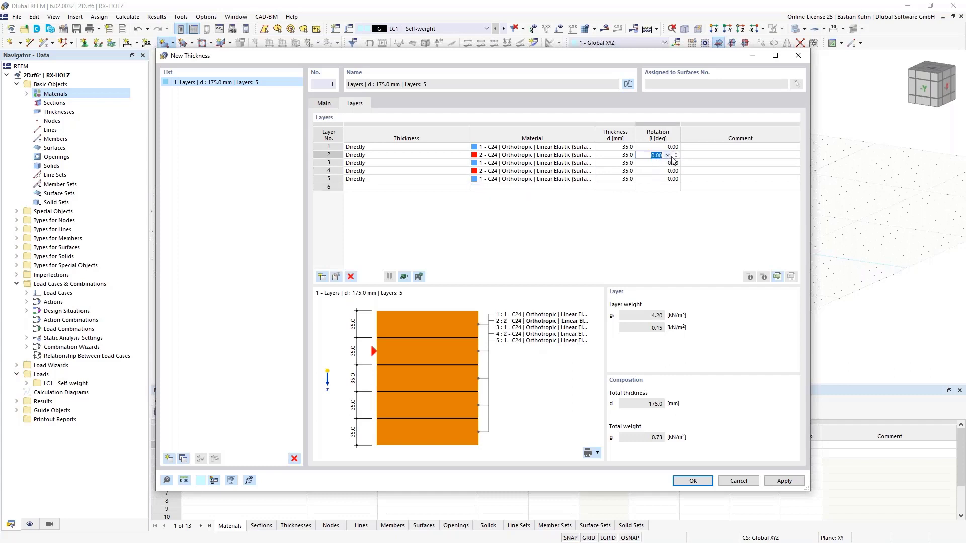
left_click(668, 155)
left_click(664, 172)
left_click(667, 172)
left_click(668, 172)
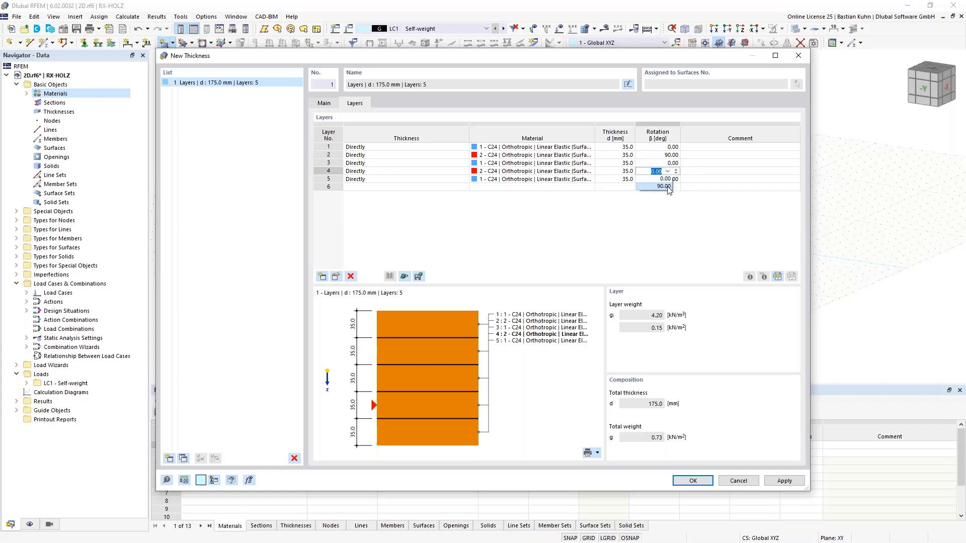
left_click(663, 187)
left_click(651, 155)
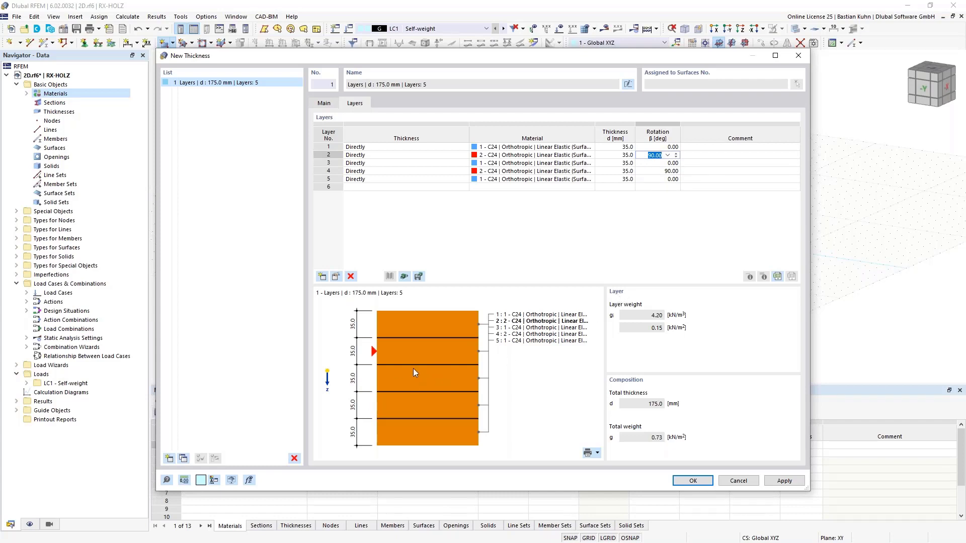
Activate stiffness reduction for the layered thickness and set the k33 multiplier to 0.67.
left_click(324, 104)
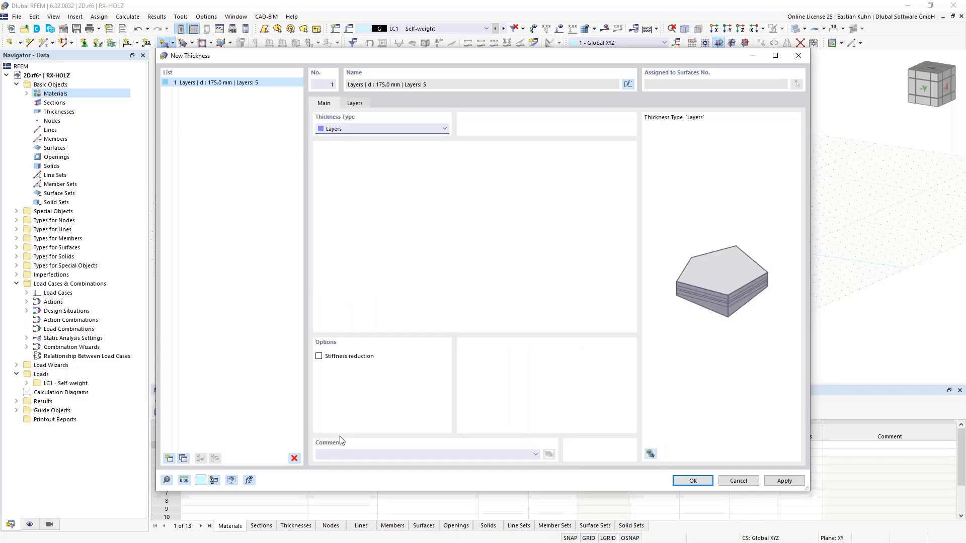
left_click(319, 357)
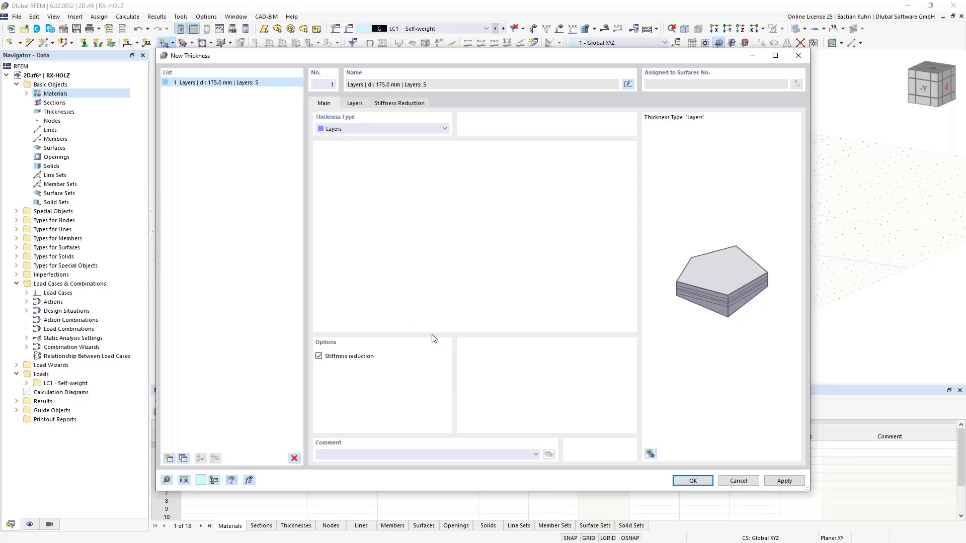
left_click(400, 103)
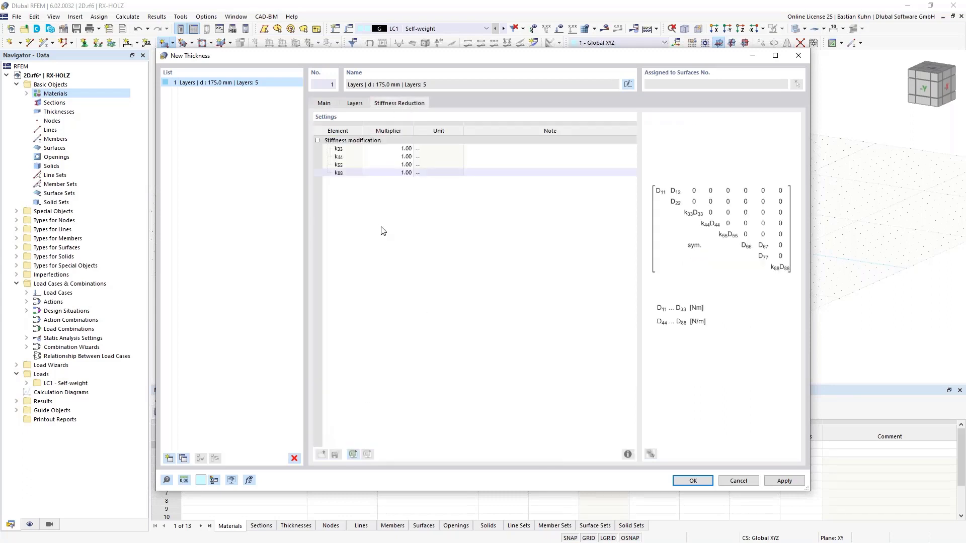
left_click(387, 149)
type("0,67")
Change the k88 stiffness multiplier and accept the layered thickness.
left_click(378, 173)
type("0")
left_click(375, 148)
left_click(394, 157)
left_click(688, 481)
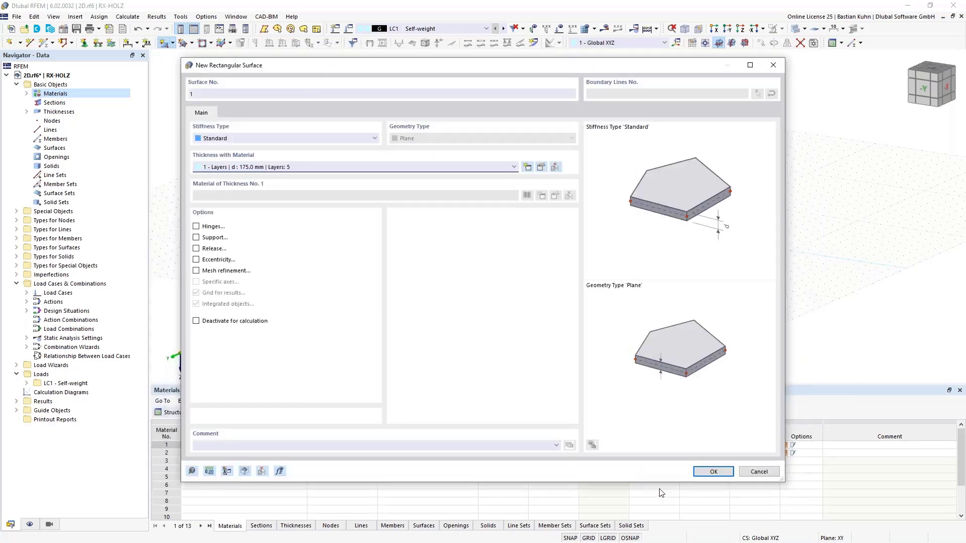
Accept the surface settings and draw the rectangular surface in the Z-direction view from the origin to X 55 m, Y 3 m.
left_click(709, 473)
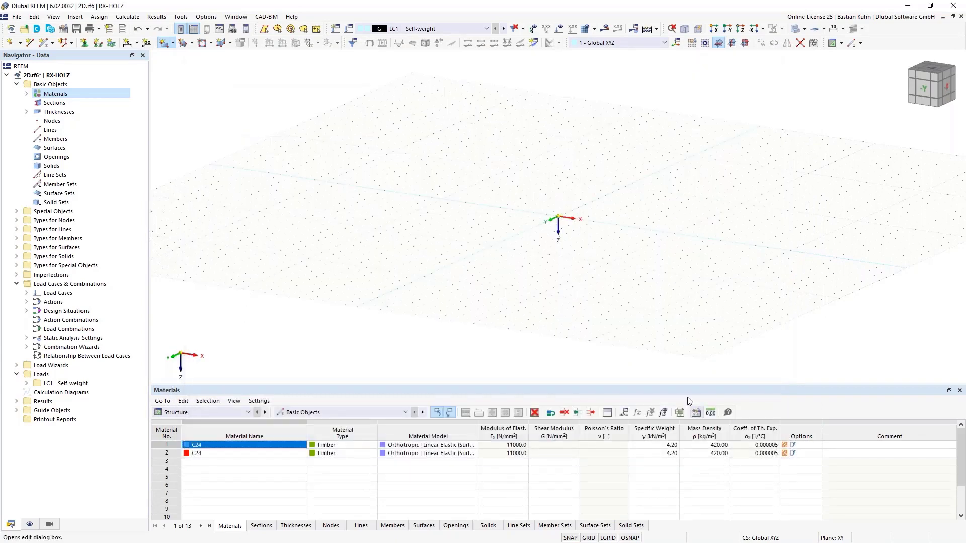
left_click(740, 29)
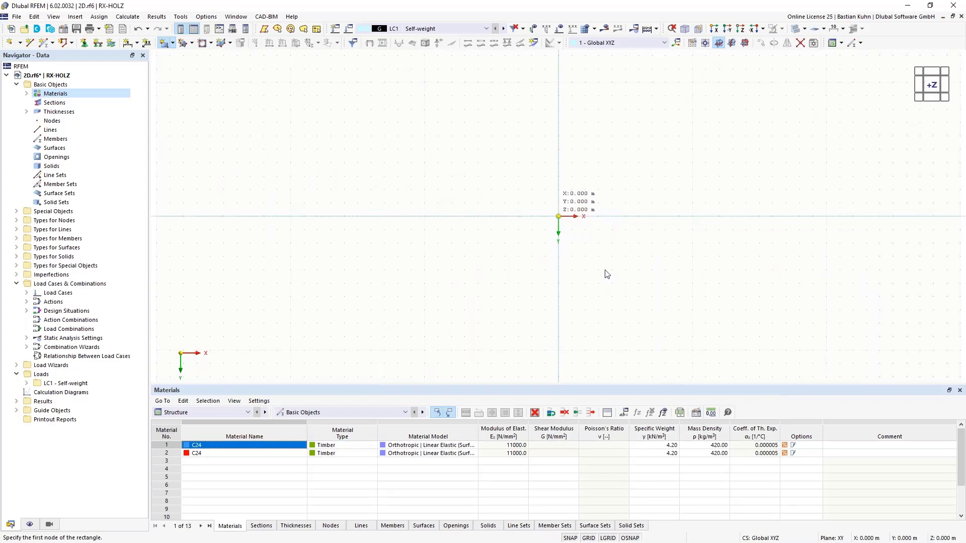
left_click(558, 216)
middle_click_drag(695, 255, 349, 291)
scroll(348, 291, "down", 2)
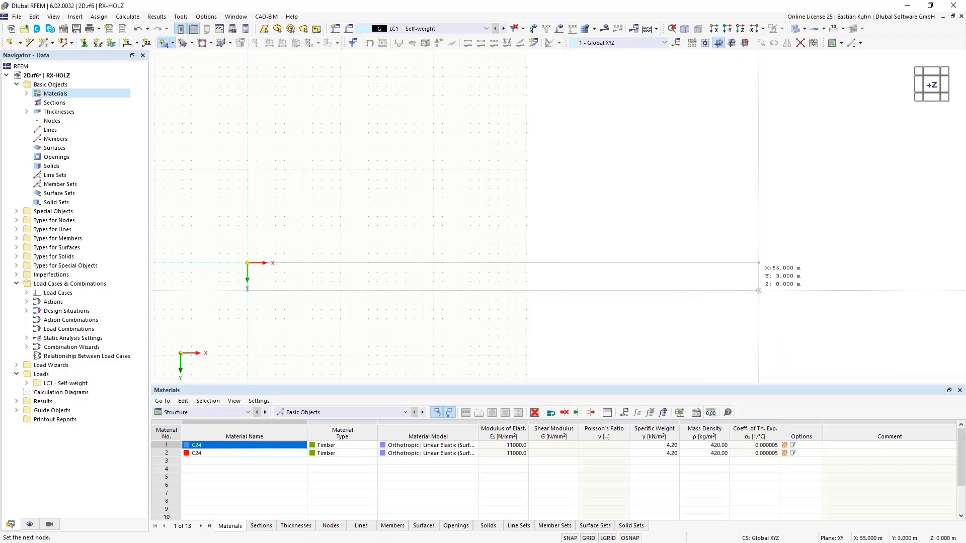
left_click(759, 290)
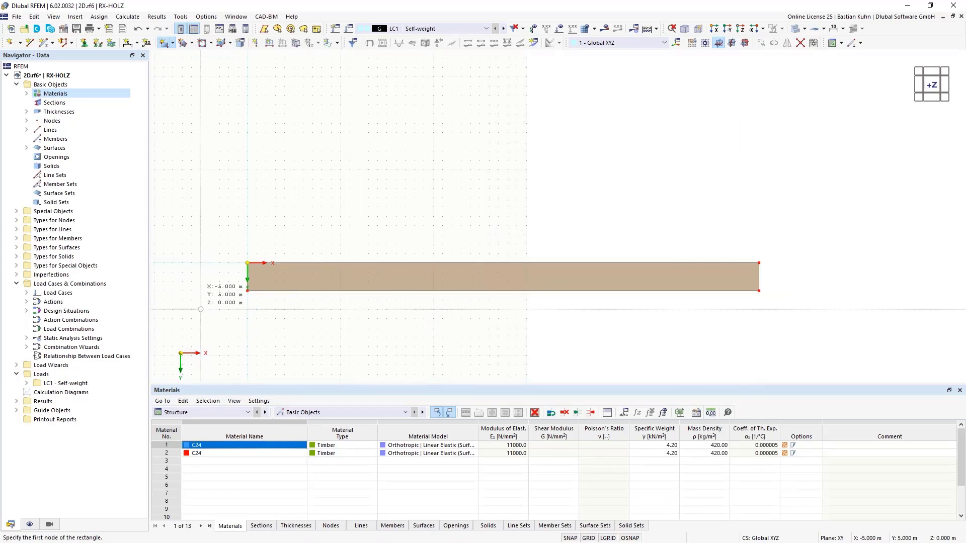
key("Escape")
Widen the surface slightly by increasing the shared Y coordinate of nodes 2 and 3 on its lower edge.
left_click_drag(222, 283, 778, 322)
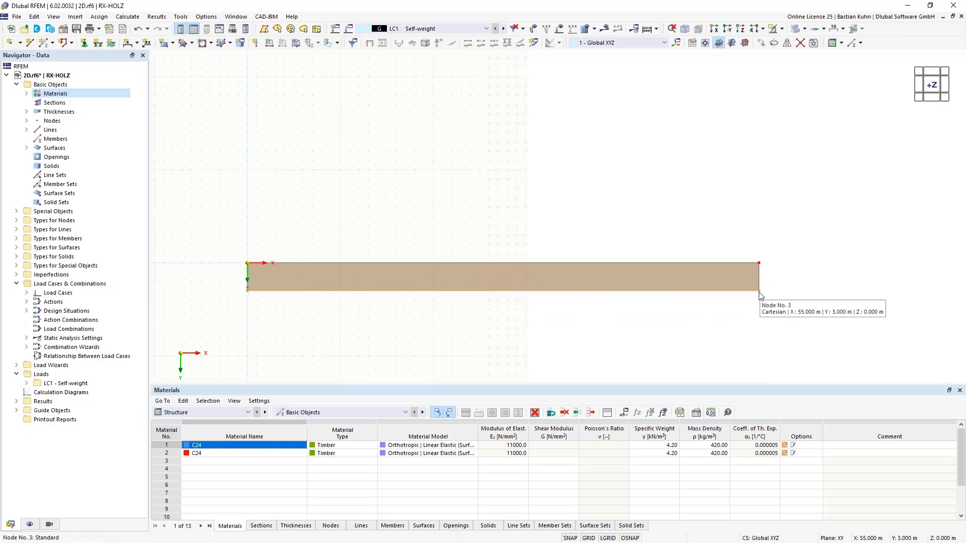
right_click(760, 295)
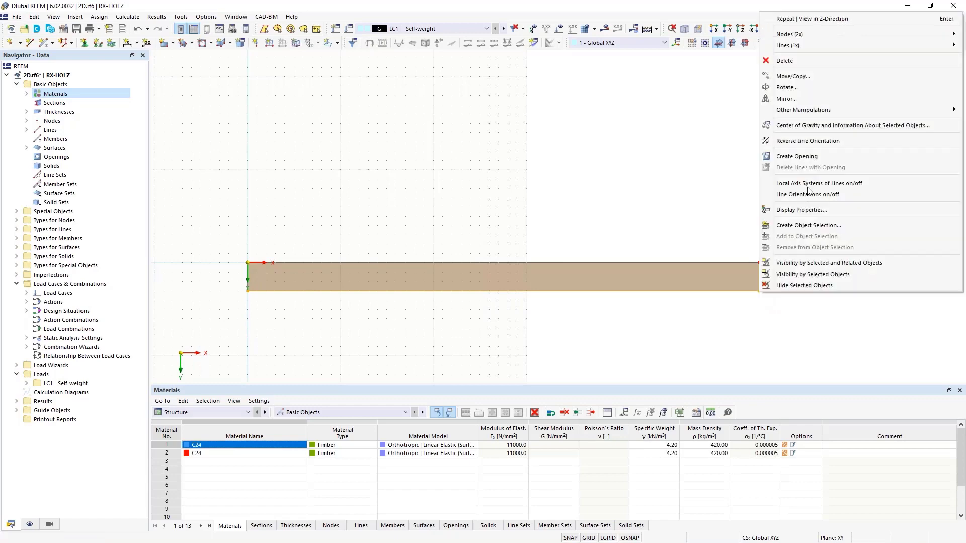
mouse_move(795, 36)
left_click(728, 36)
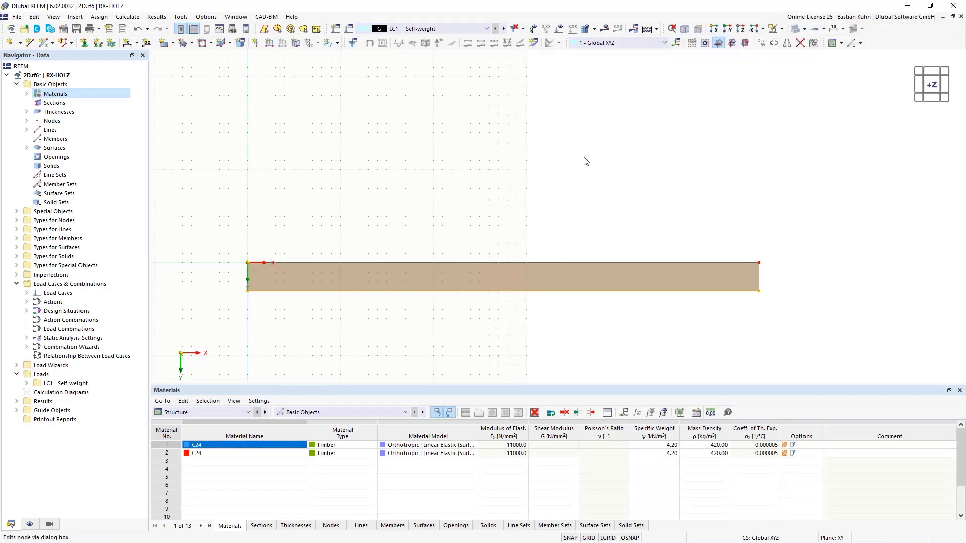
left_click(431, 252)
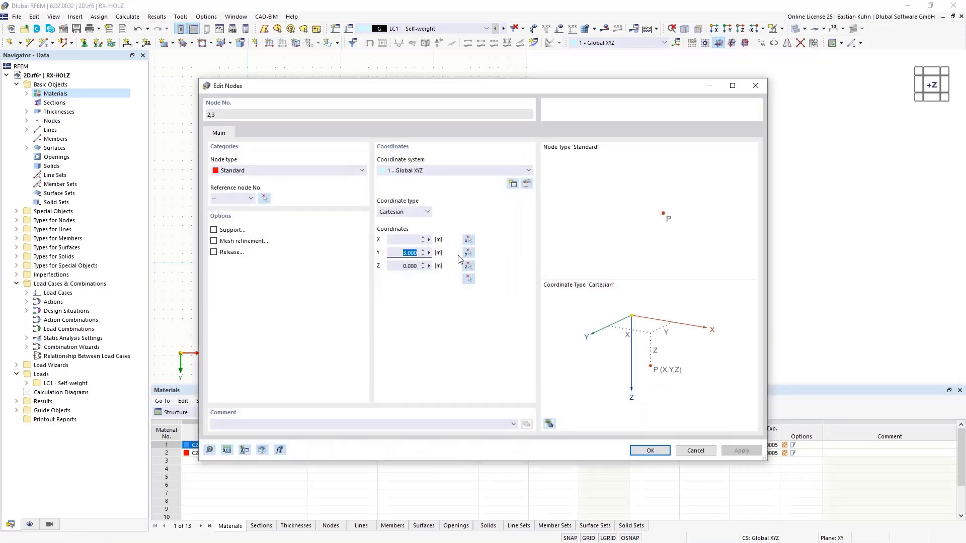
type("3,5")
key("Return")
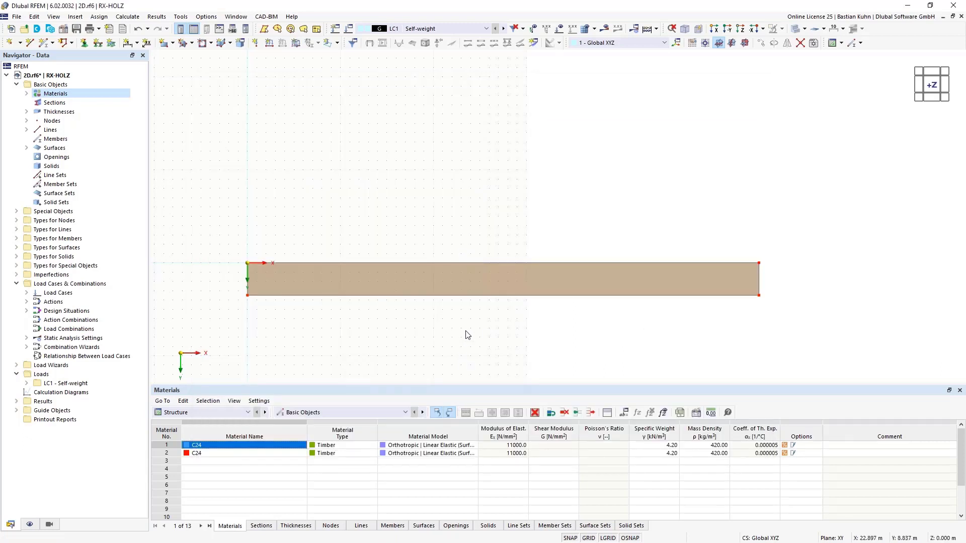
Turn on the display of the surface axis systems x, y, z and view the surface in 3D.
middle_click_drag(500, 327, 443, 274)
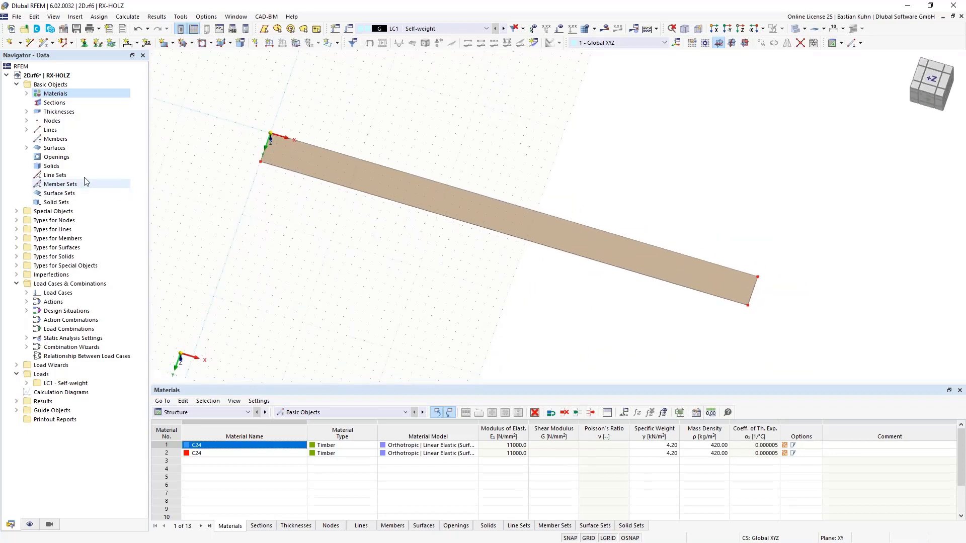
left_click(30, 524)
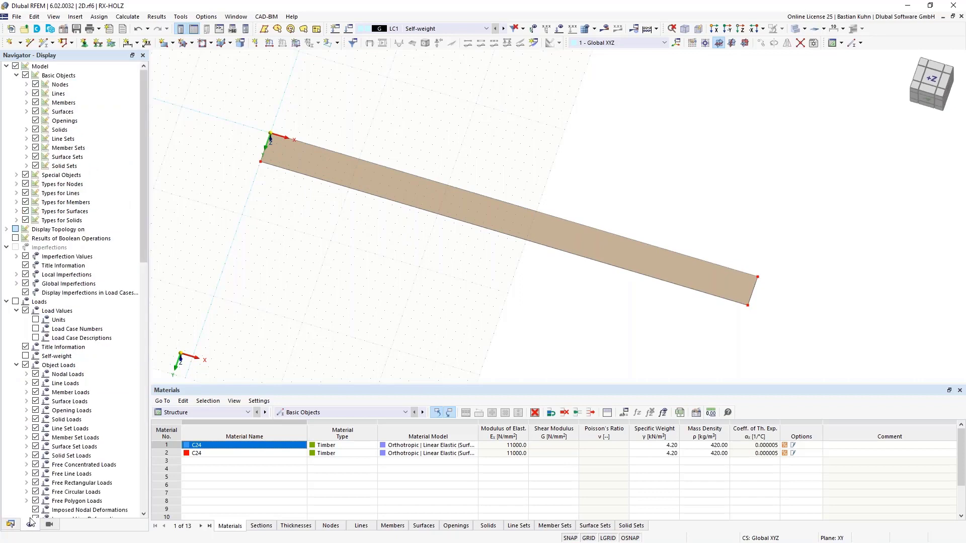
left_click(27, 112)
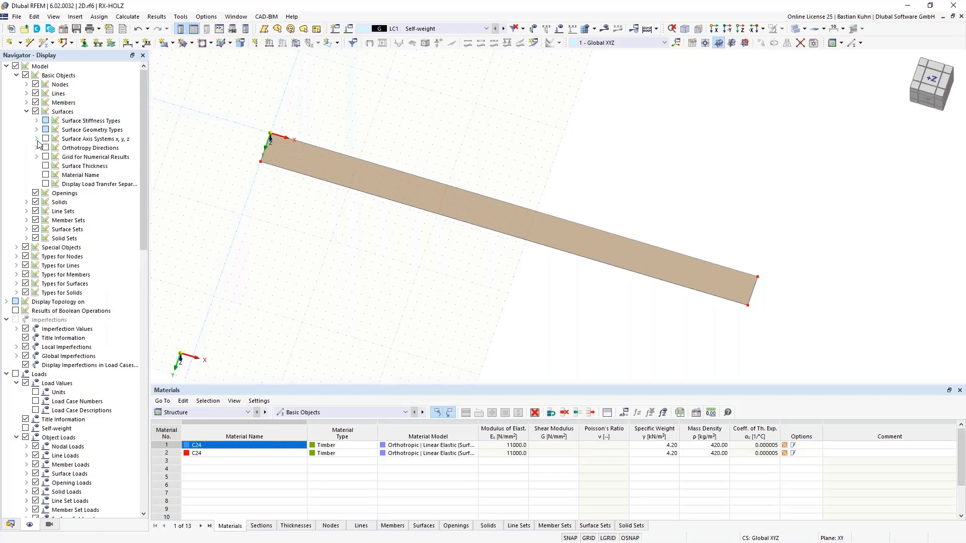
left_click(45, 139)
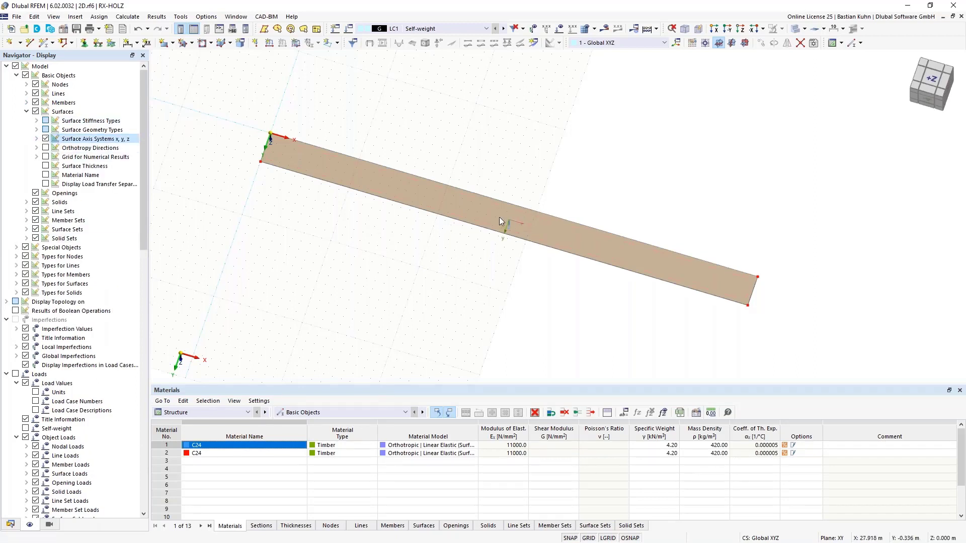
middle_click_drag(556, 306, 473, 263)
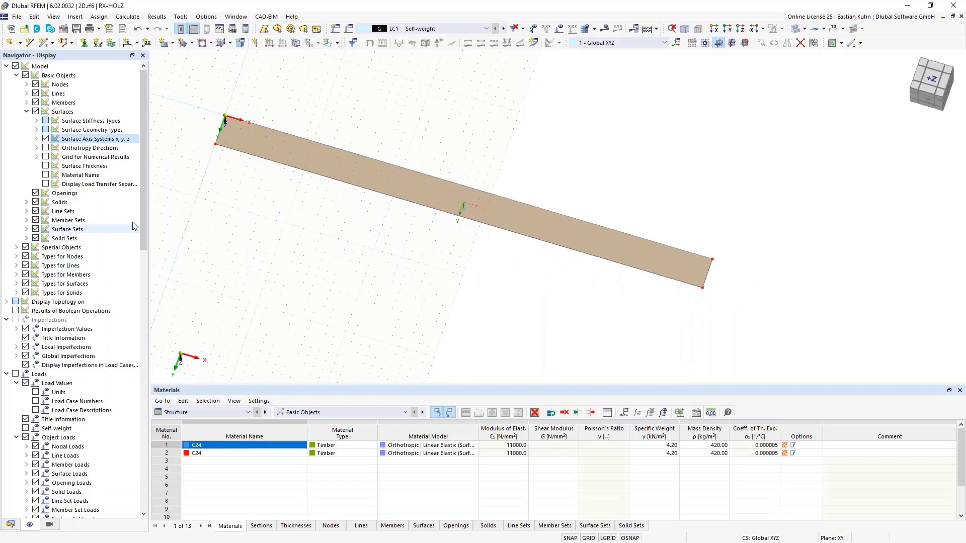
Render the surface as a filled solid including its thickness and individual layers.
scroll(144, 213, "down", 1)
left_click_drag(144, 212, 144, 469)
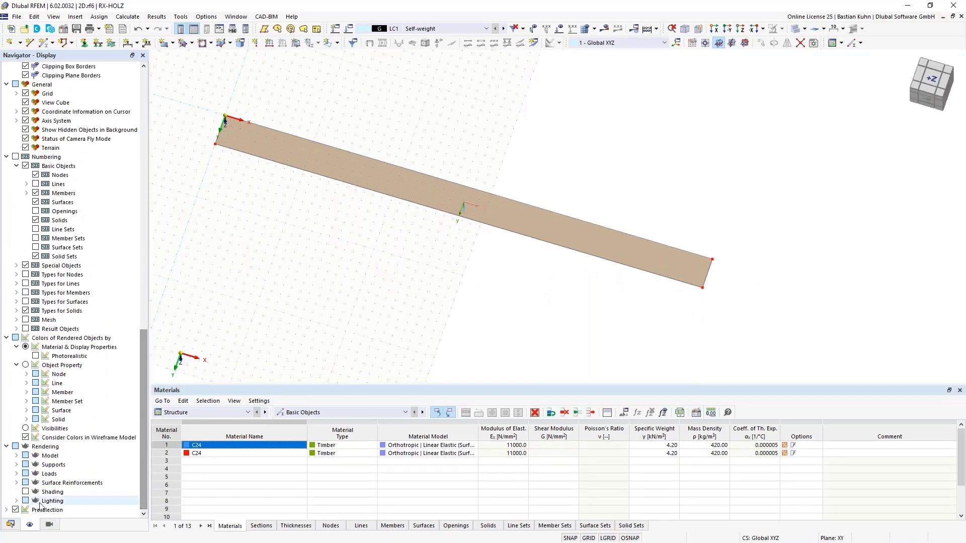
left_click(16, 456)
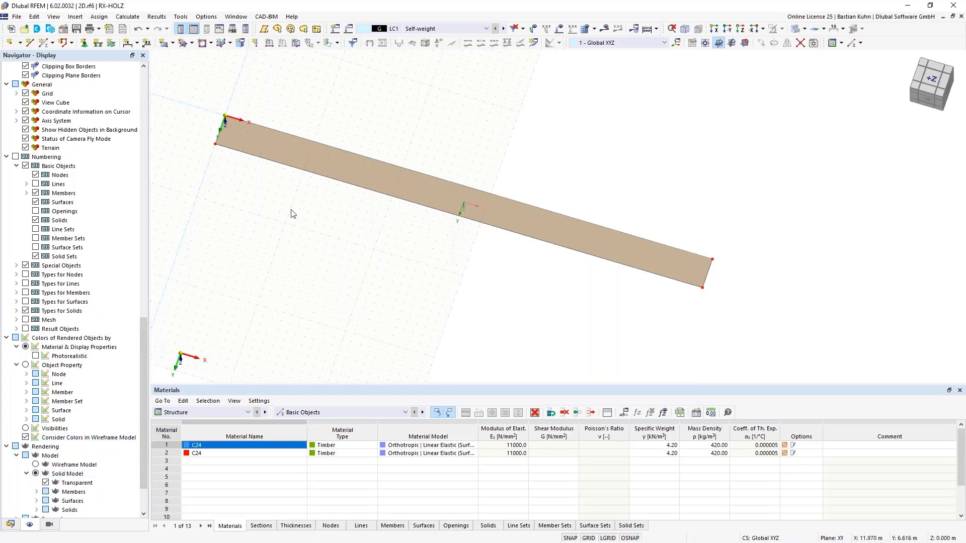
left_click(37, 501)
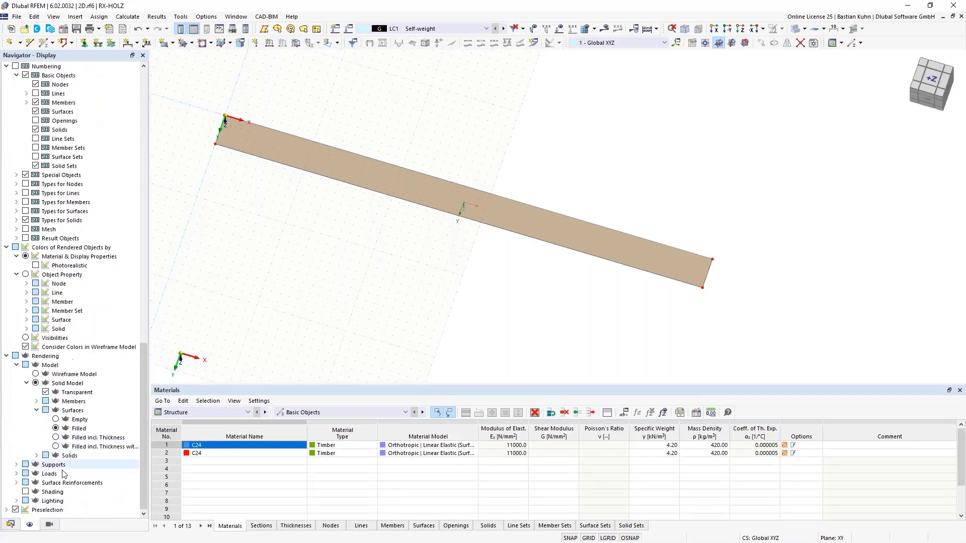
left_click(55, 447)
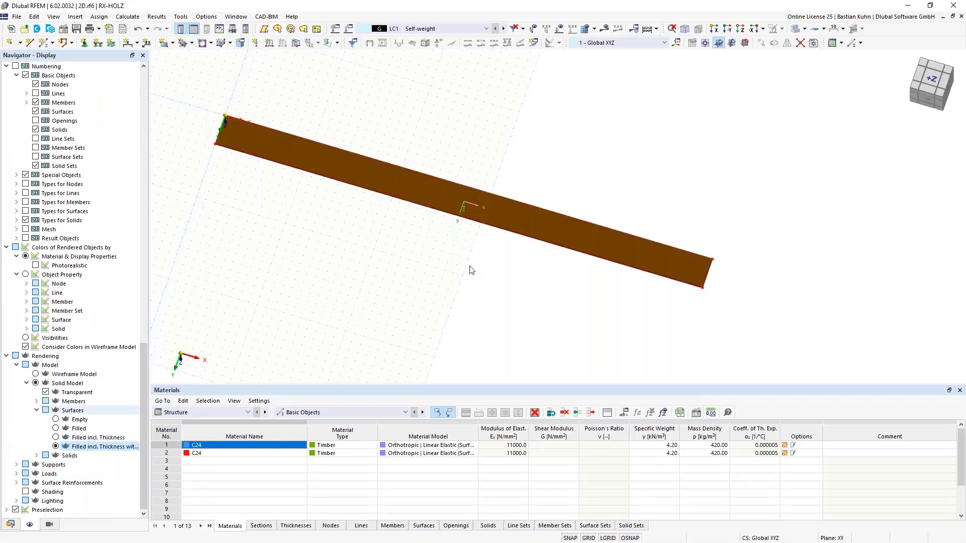
scroll(602, 317, "down", 1)
middle_click_drag(609, 310, 573, 246)
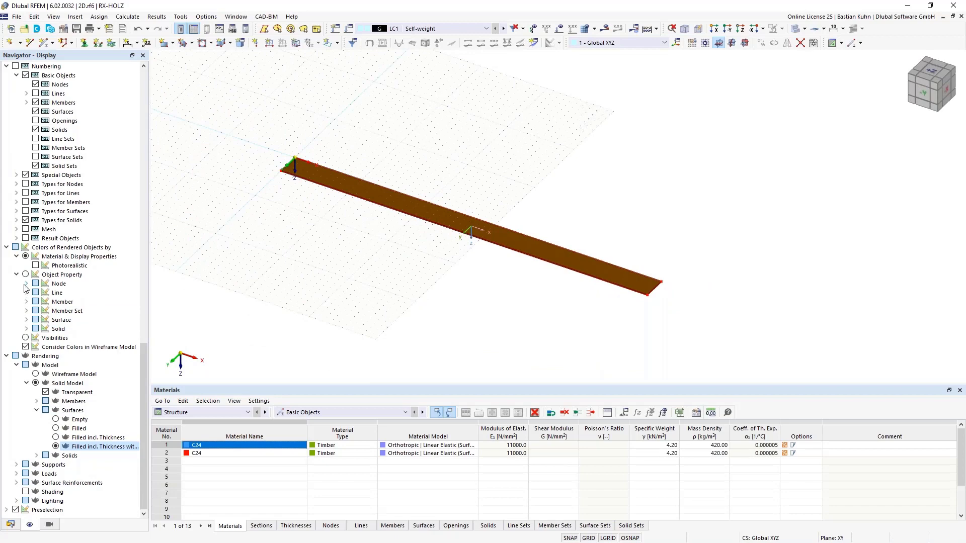
Color the rendered surface by the Material object property after previewing the Stiffness Type coloring, and inspect the layers at the plate's corner.
left_click(27, 320)
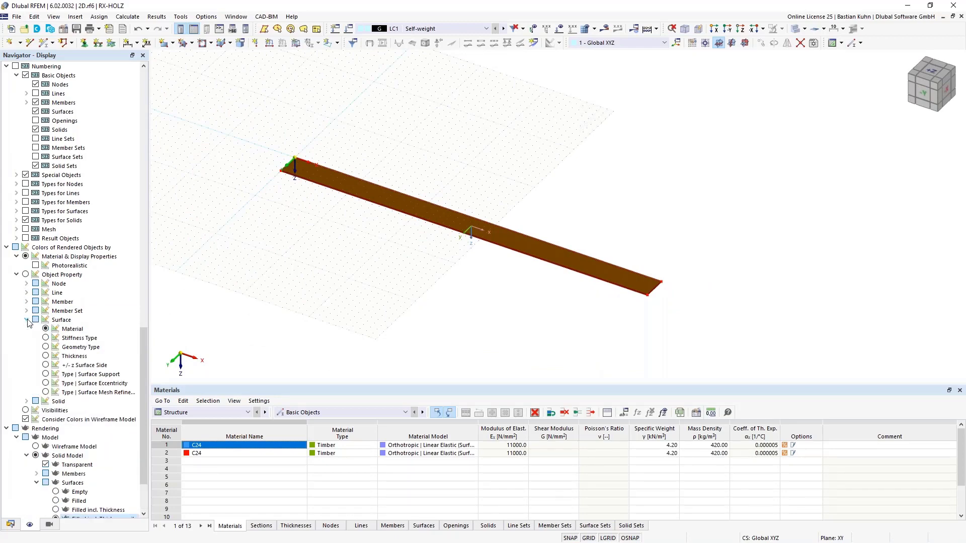
left_click(46, 338)
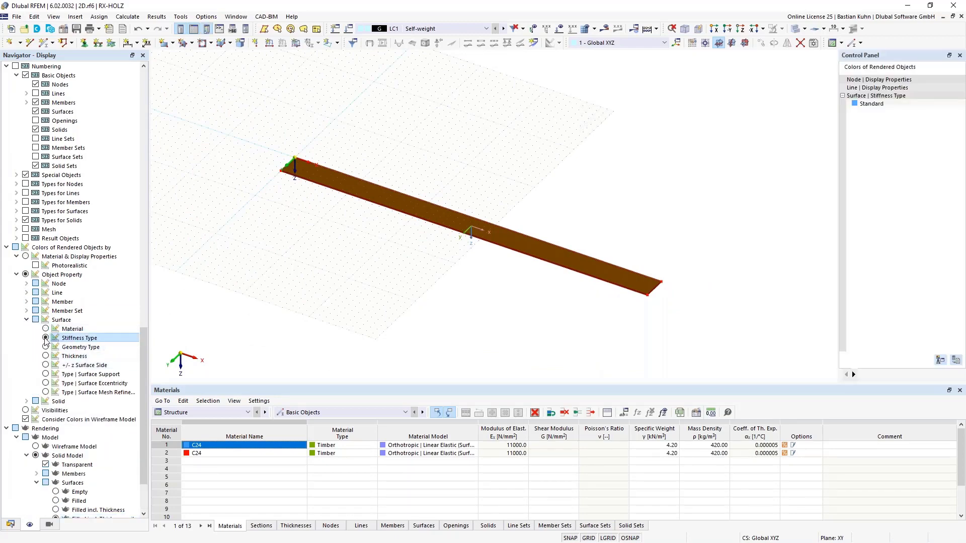
scroll(591, 292, "up", 3)
scroll(591, 292, "up", 4)
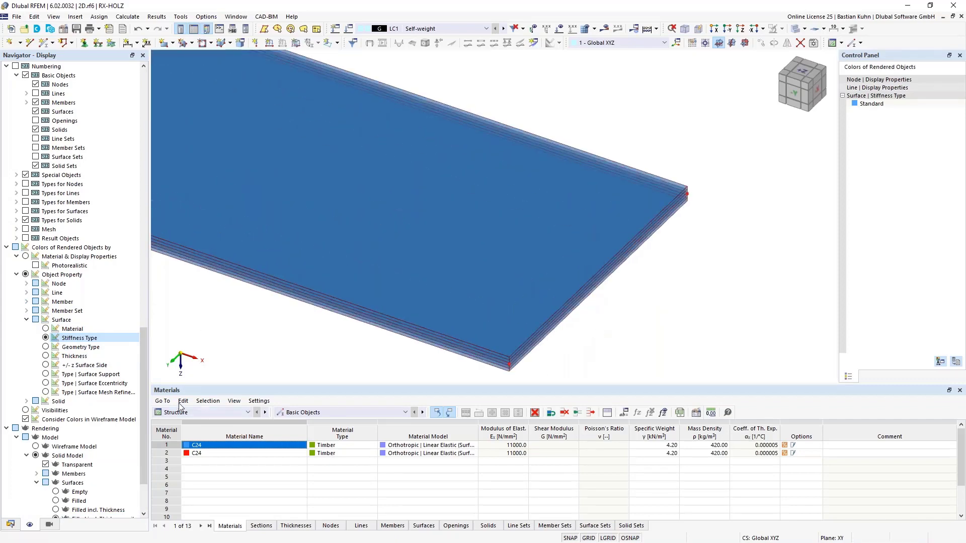
left_click(45, 329)
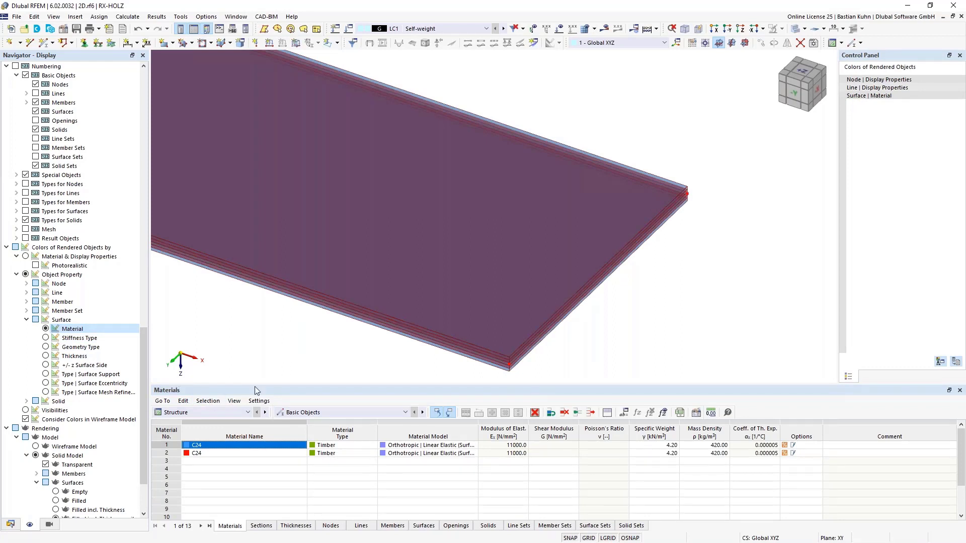
scroll(439, 376, "down", 3)
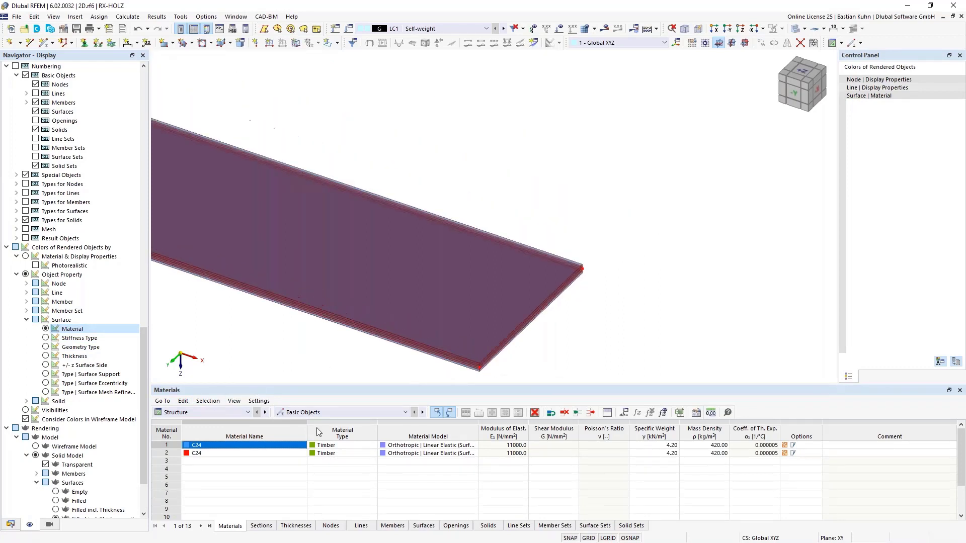
scroll(120, 471, "down", 3)
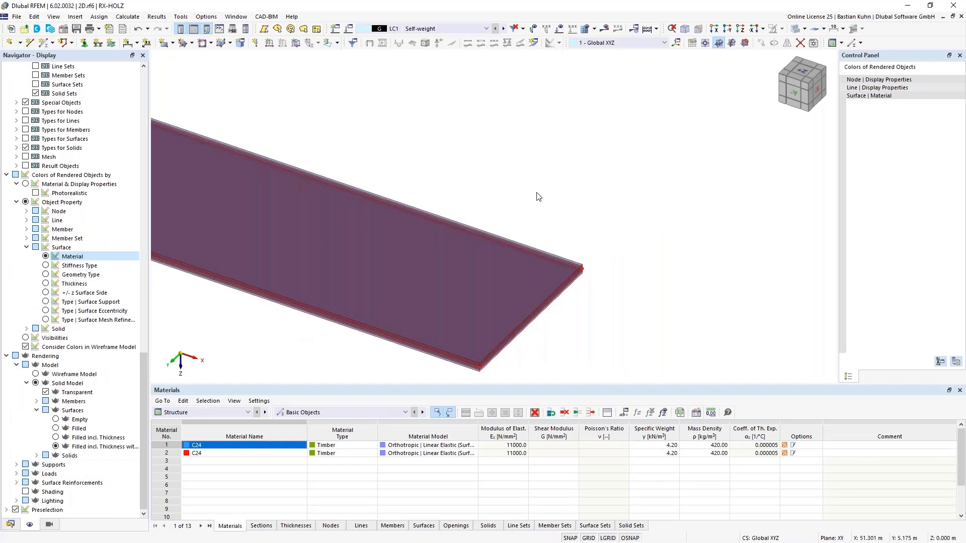
Compare the opaque and transparent renderings of the layered plate, and set the model display to wireframe.
left_click(794, 30)
left_click(794, 30)
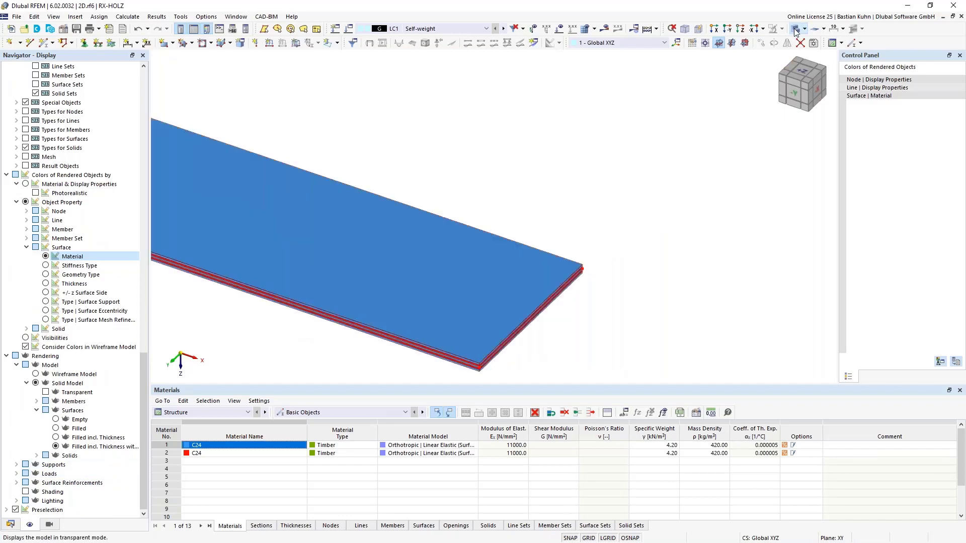
scroll(384, 359, "down", 3)
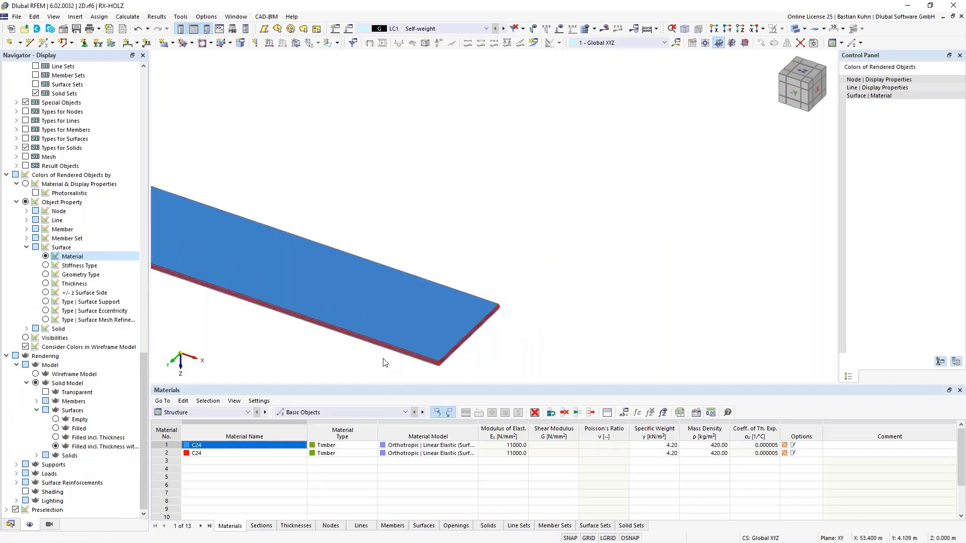
middle_click_drag(476, 328, 606, 308)
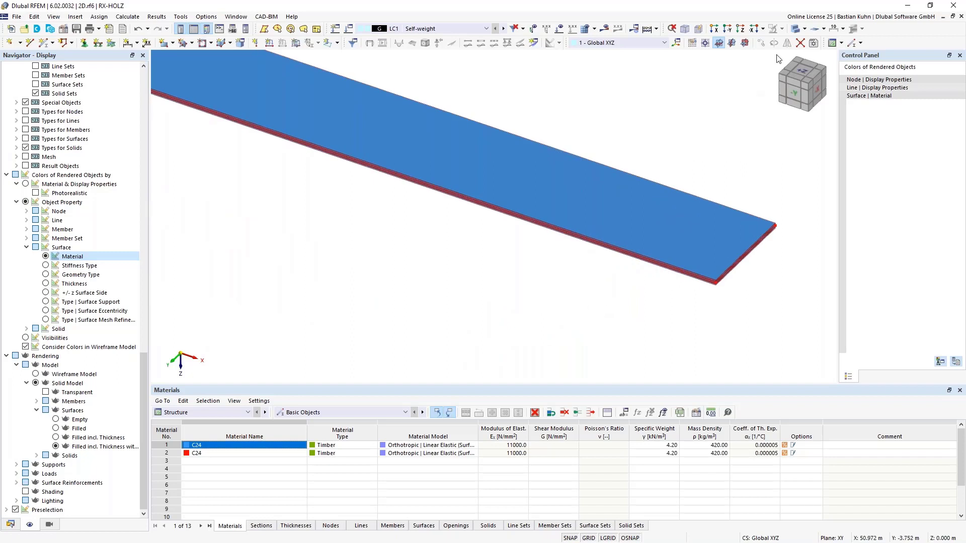
left_click(793, 30)
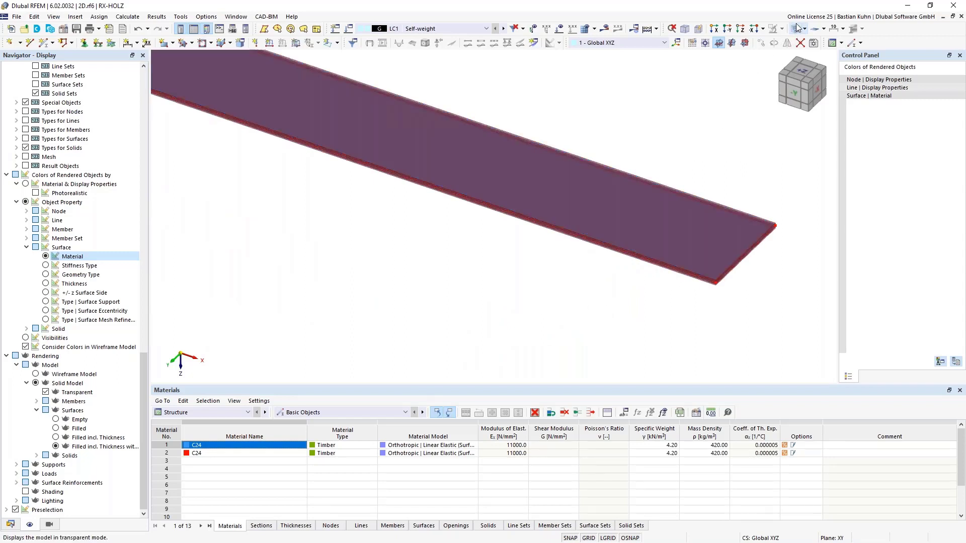
left_click(796, 30)
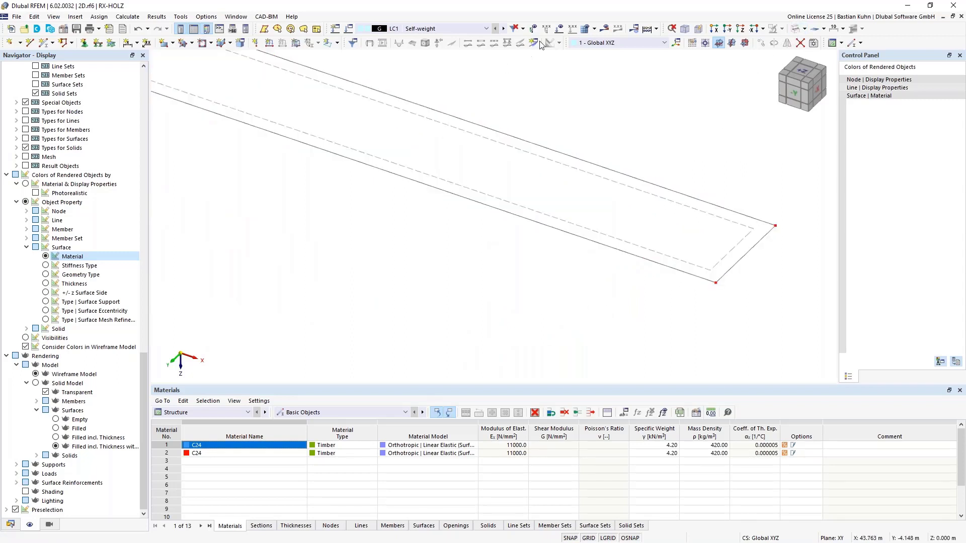
In the Z-direction view, copy the surface 3 times at 3.5 m spacing along Y to form adjacent strips.
left_click(728, 31)
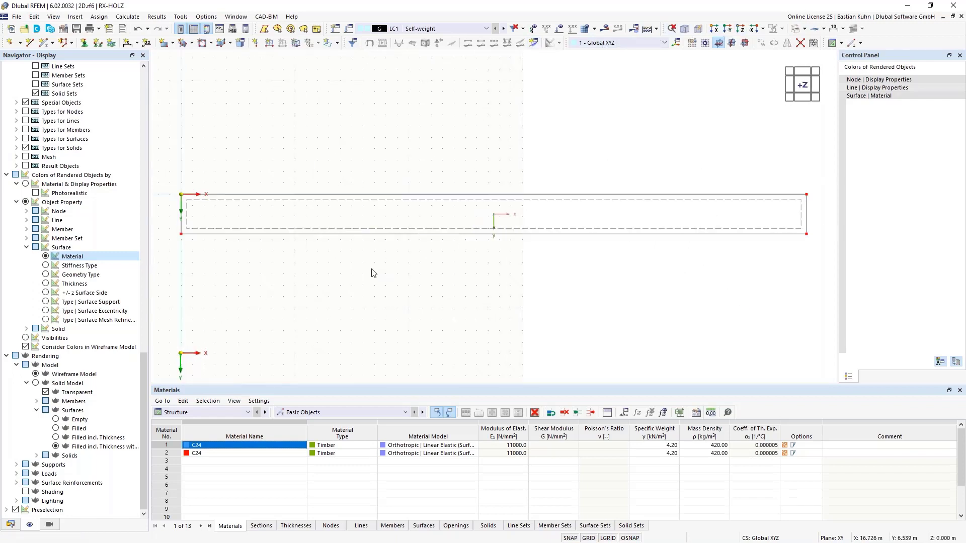
right_click(188, 206)
left_click(243, 193)
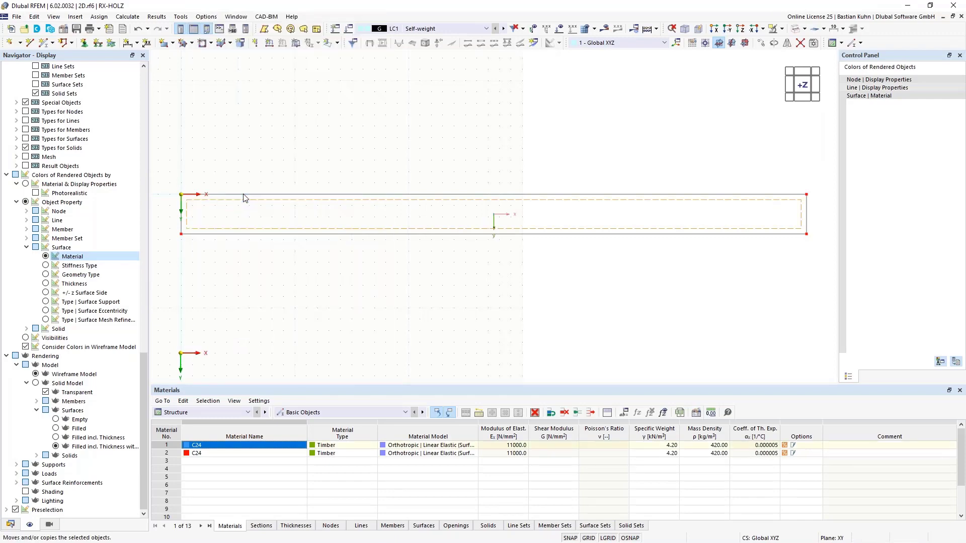
left_click(335, 187)
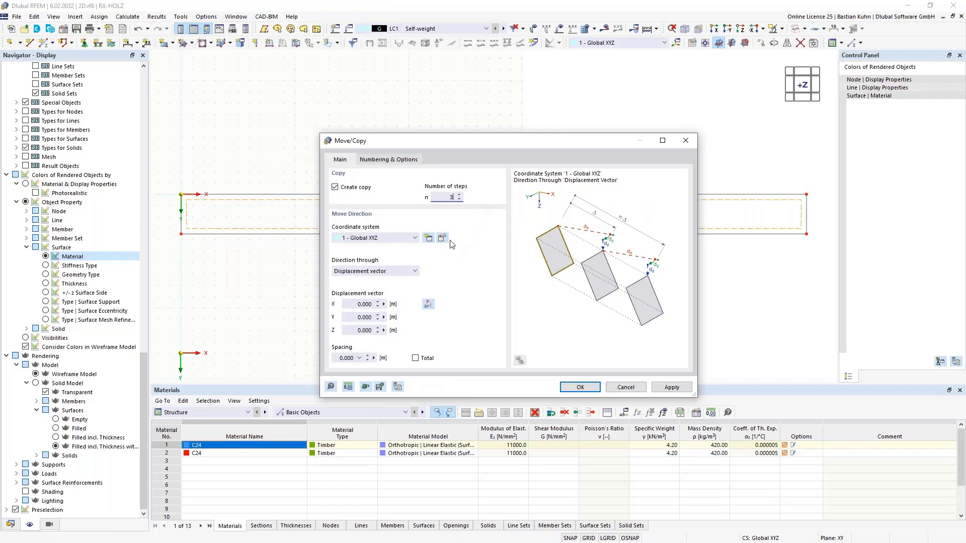
left_click(359, 317)
left_click(569, 385)
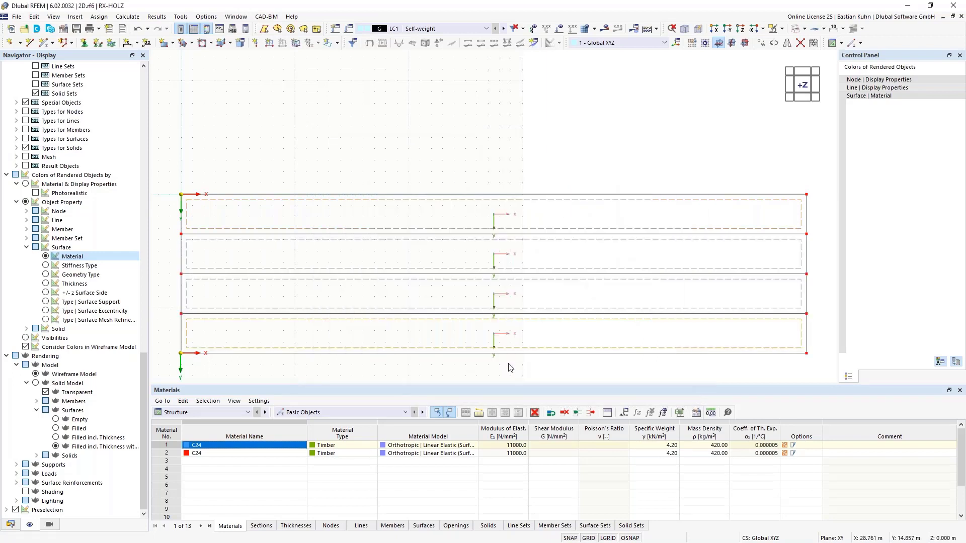
Turn off the display of the surface axis systems x, y, z for the four strips.
middle_click_drag(496, 378, 501, 282)
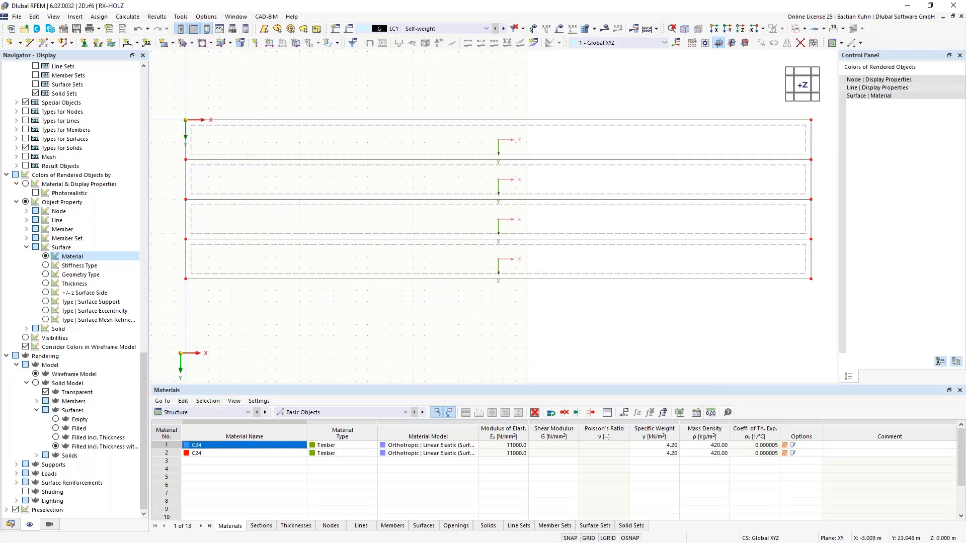
left_click_drag(144, 403, 145, 123)
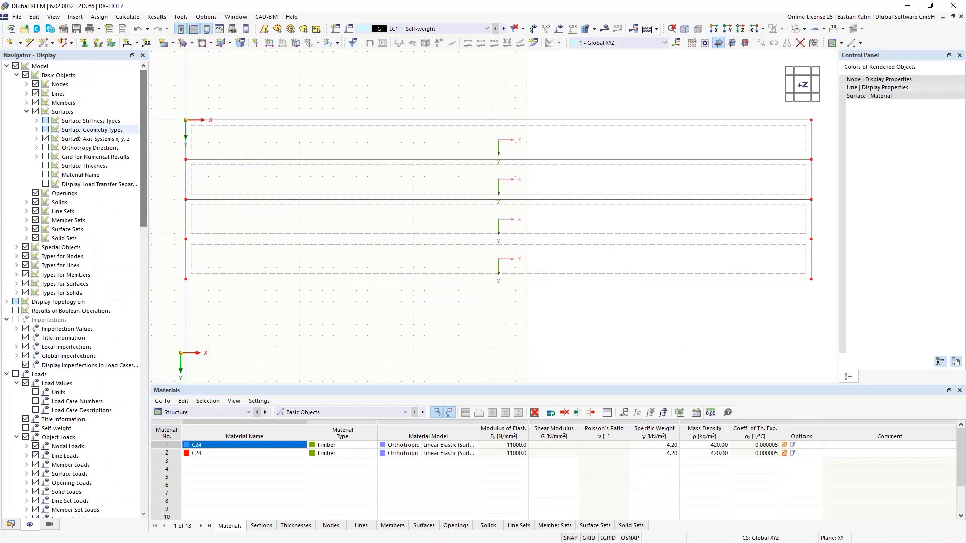
left_click(45, 139)
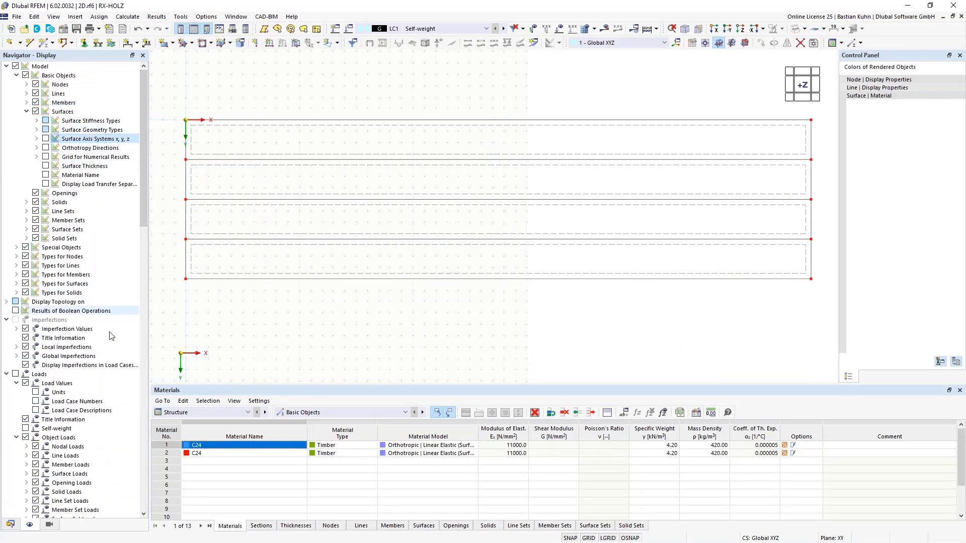
Divide both long edge lines of the lowest strip using 3 intermediate nodes each.
left_click(411, 280)
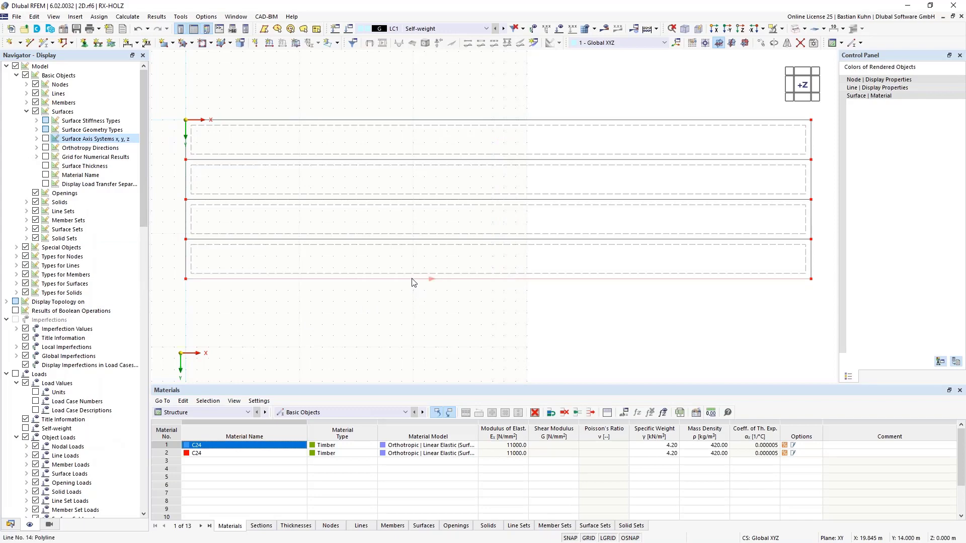
right_click(429, 244)
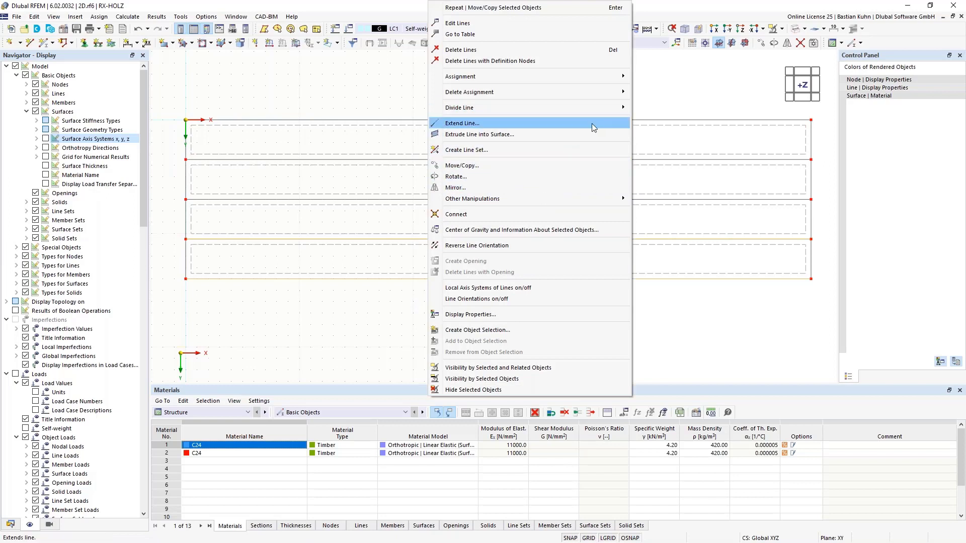
mouse_move(594, 108)
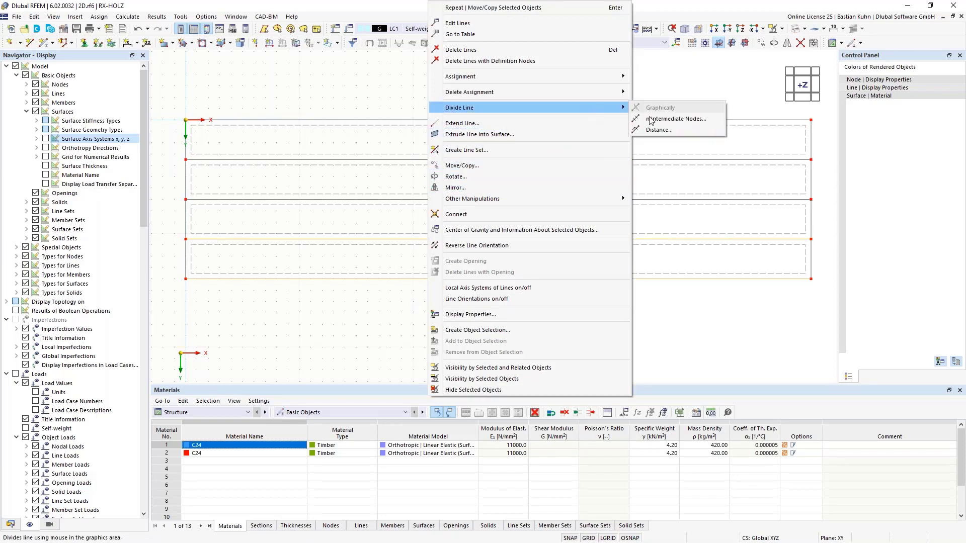
left_click(664, 123)
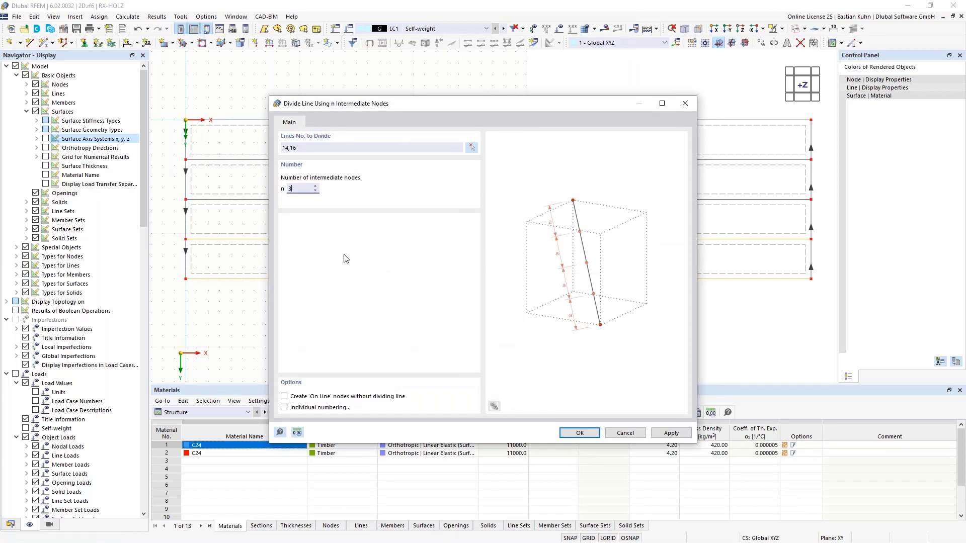
left_click(580, 434)
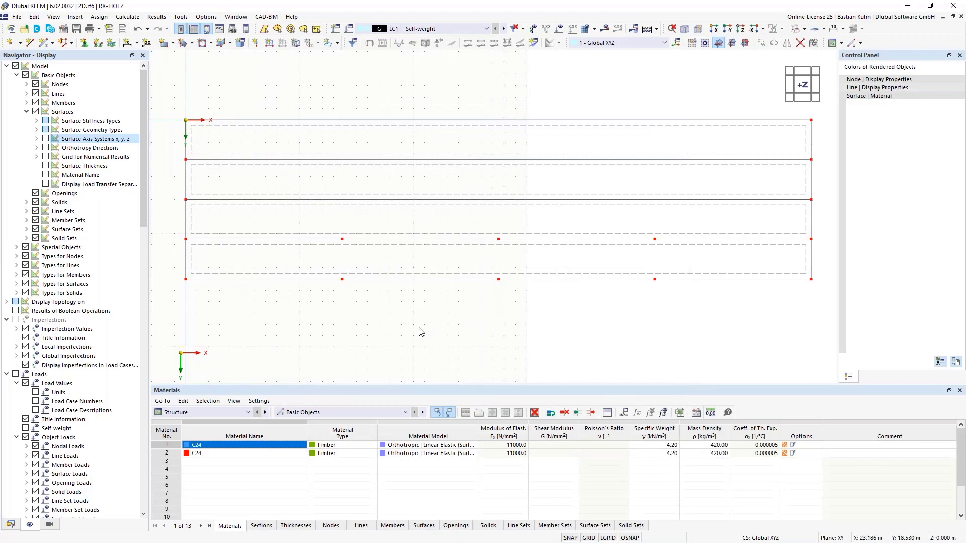
Set the X coordinate of the first pair of intermediate nodes on the lowest strip to 12 m.
left_click_drag(358, 309, 330, 230)
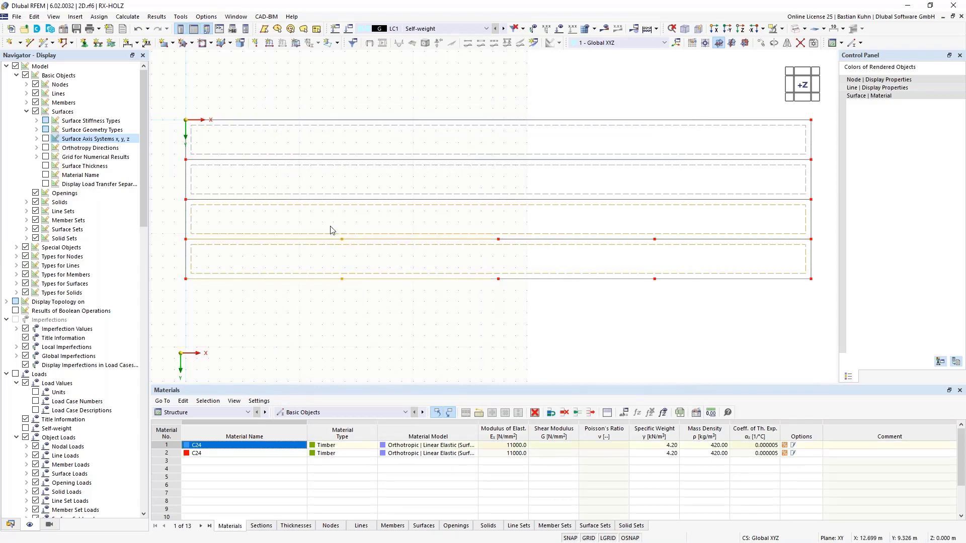
key("Escape")
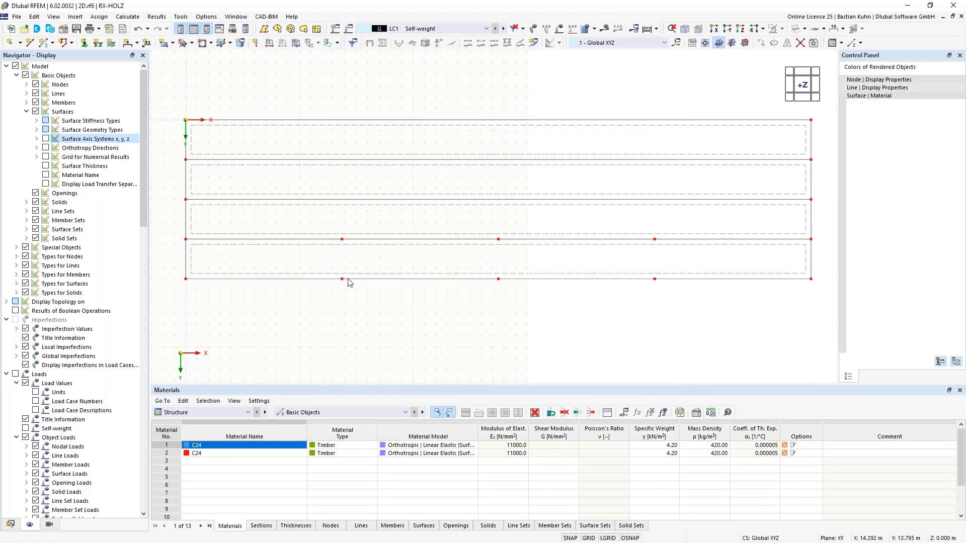
left_click_drag(334, 227, 355, 308)
right_click(343, 284)
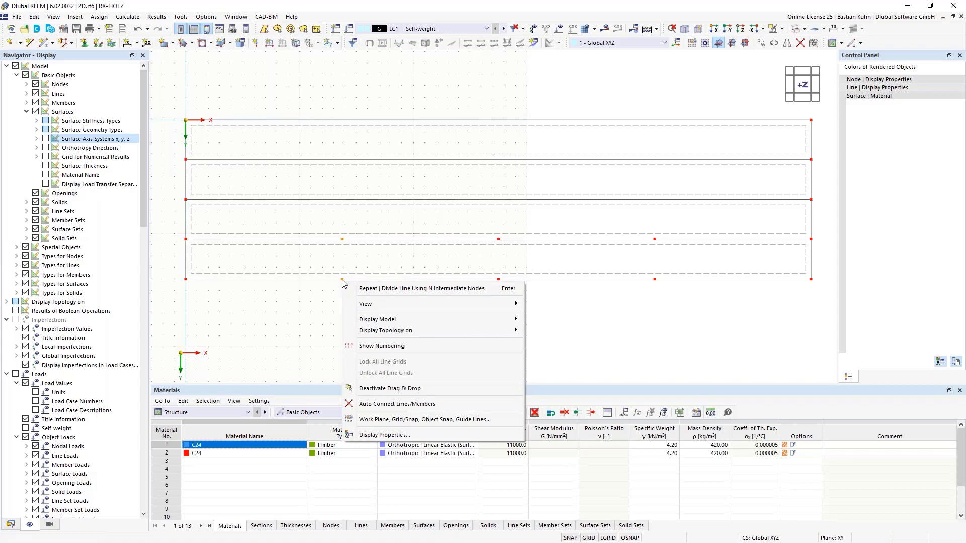
right_click(343, 281)
mouse_move(441, 336)
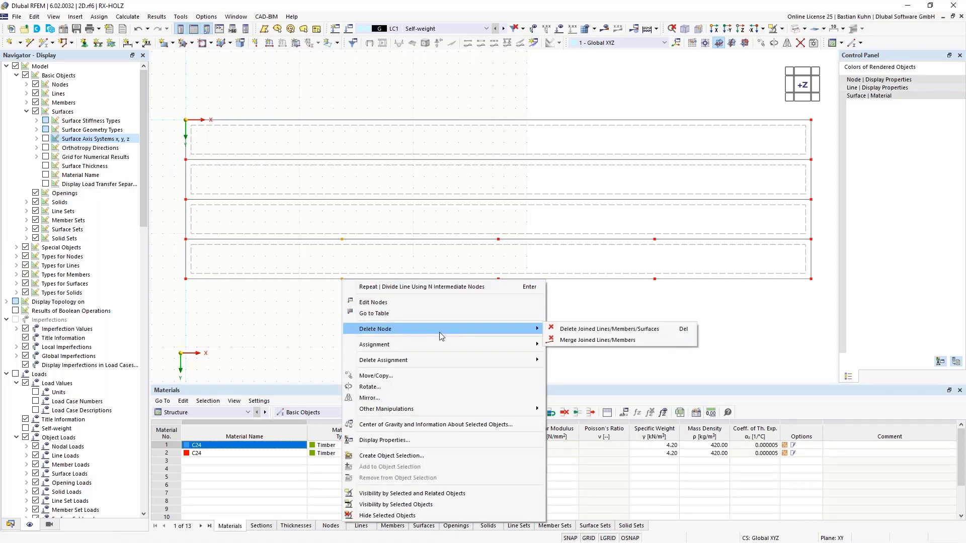
left_click(493, 302)
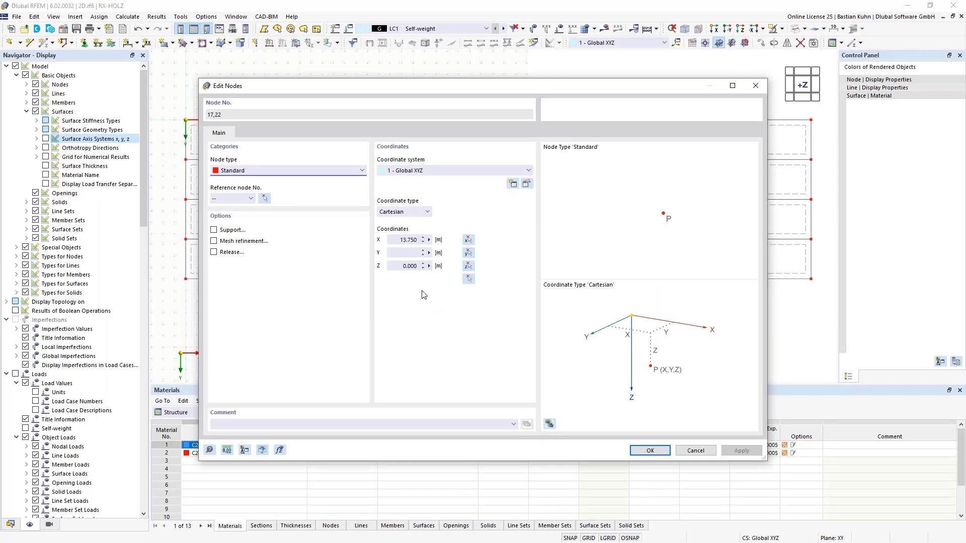
left_click(405, 240)
type("12")
key("Return")
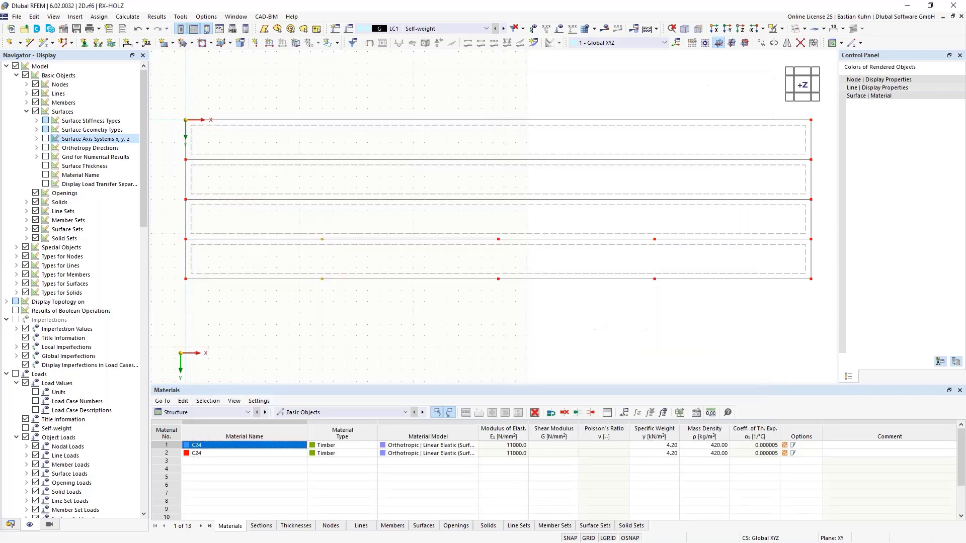
Set the X coordinate of the middle pair of intermediate nodes on the lowest strip to 18 m.
right_click(499, 283)
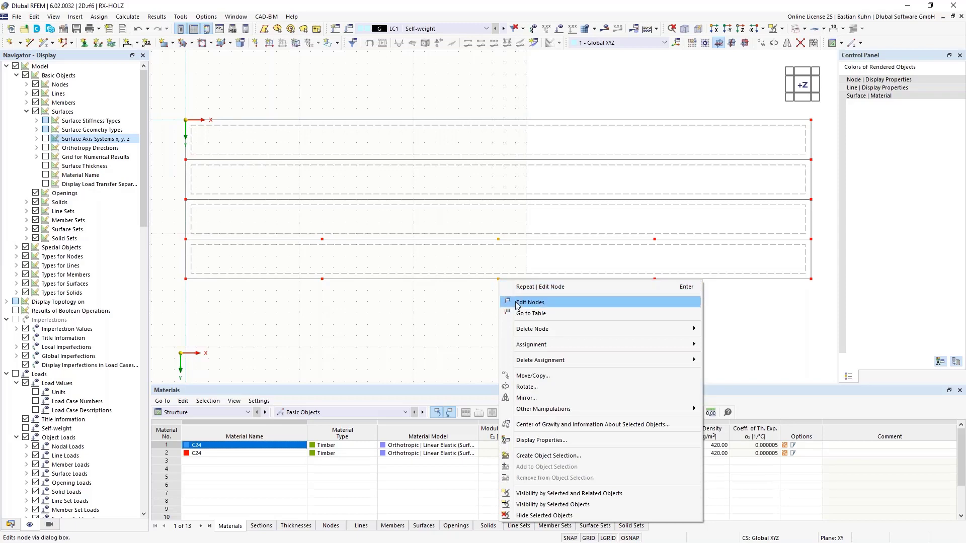
left_click(518, 302)
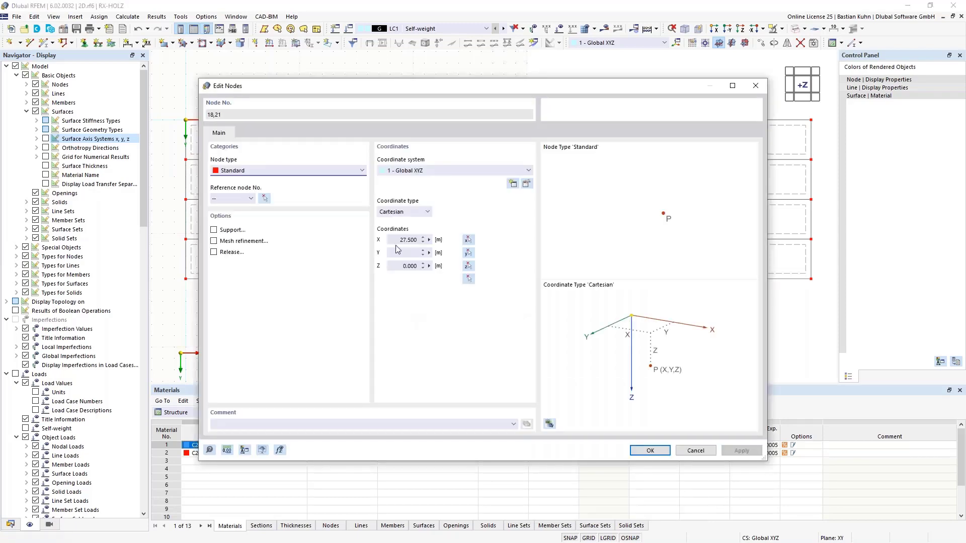
left_click_drag(399, 240, 461, 239)
type("18")
key("Return")
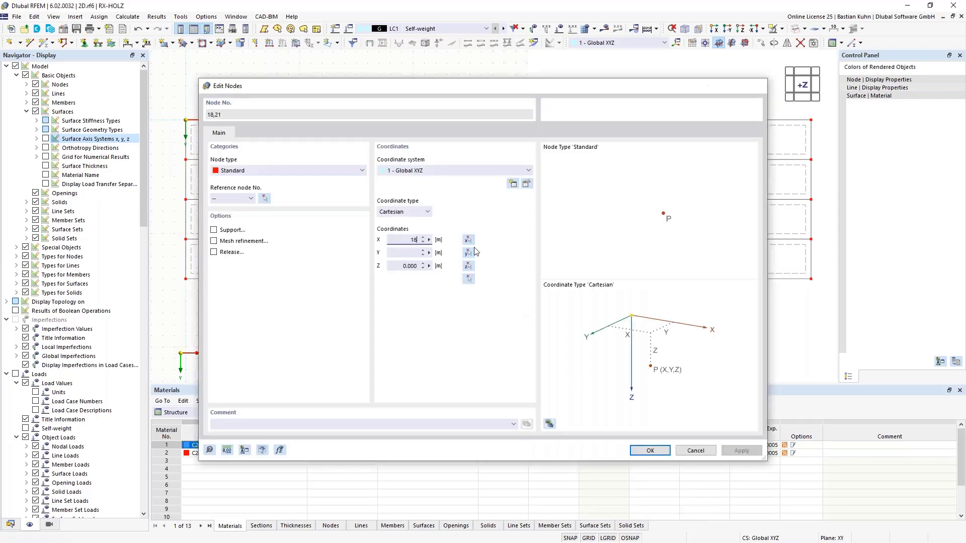
Change the X coordinate of the last pair of intermediate nodes on the lowest strip to move them towards the slab's middle.
left_click_drag(640, 222, 667, 313)
right_click(654, 280)
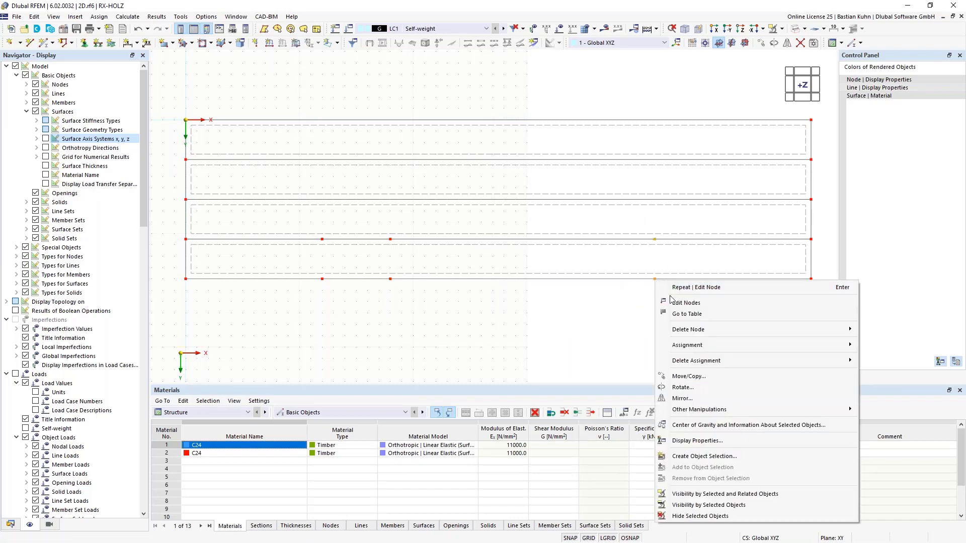
left_click(674, 303)
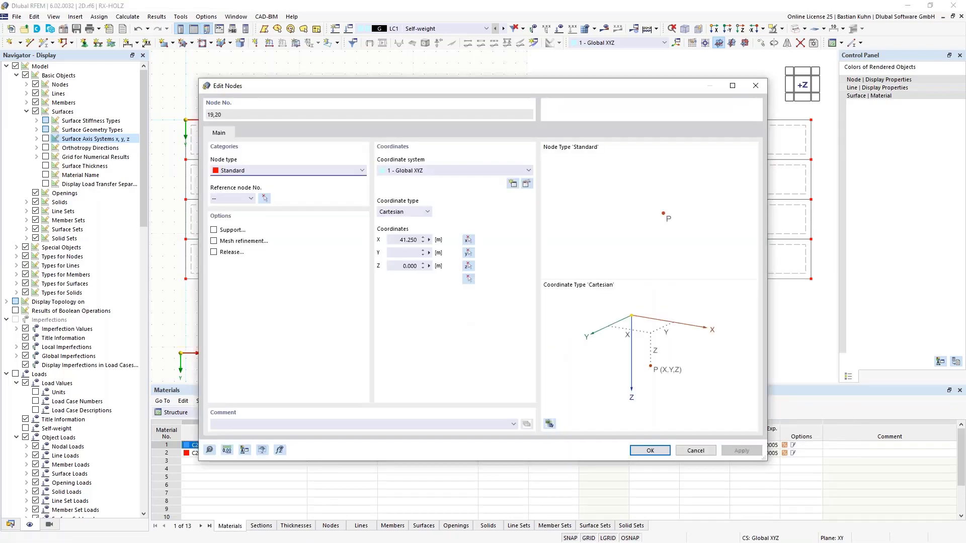
left_click(416, 242)
type("37")
key("Return")
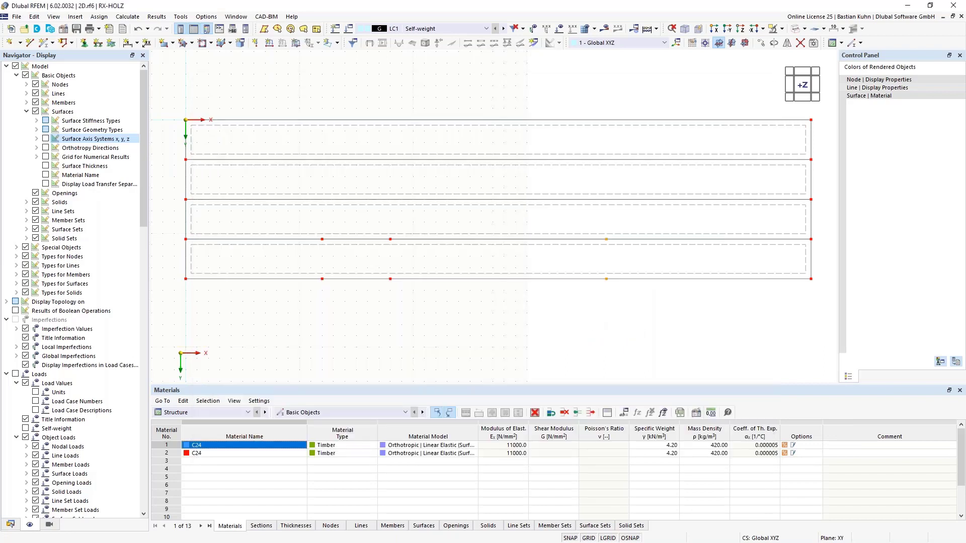
Copy the three intermediate nodes on the lowest strip's upper edge once, displaced by -1.5 m along Y.
left_click(323, 238)
left_click(391, 239, "ctrl")
right_click(607, 241)
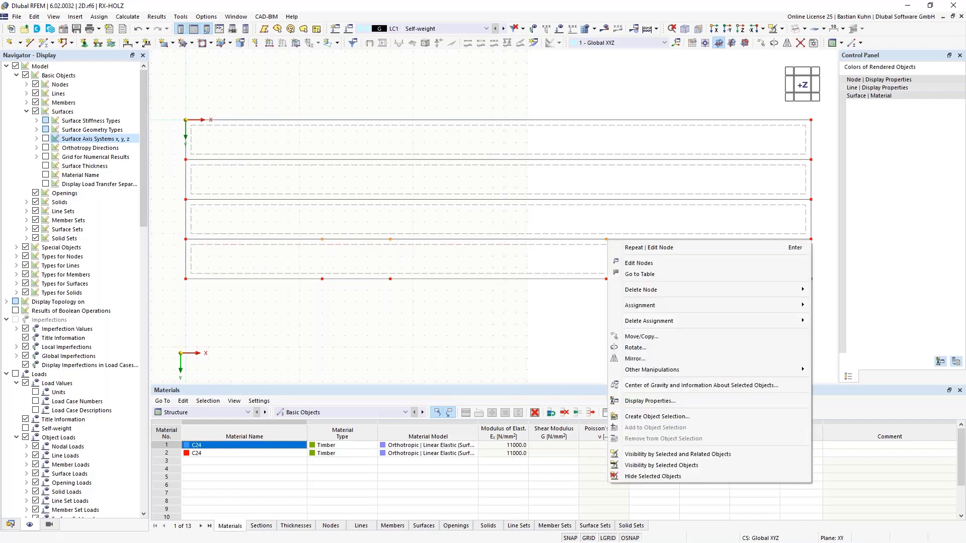
left_click(642, 336)
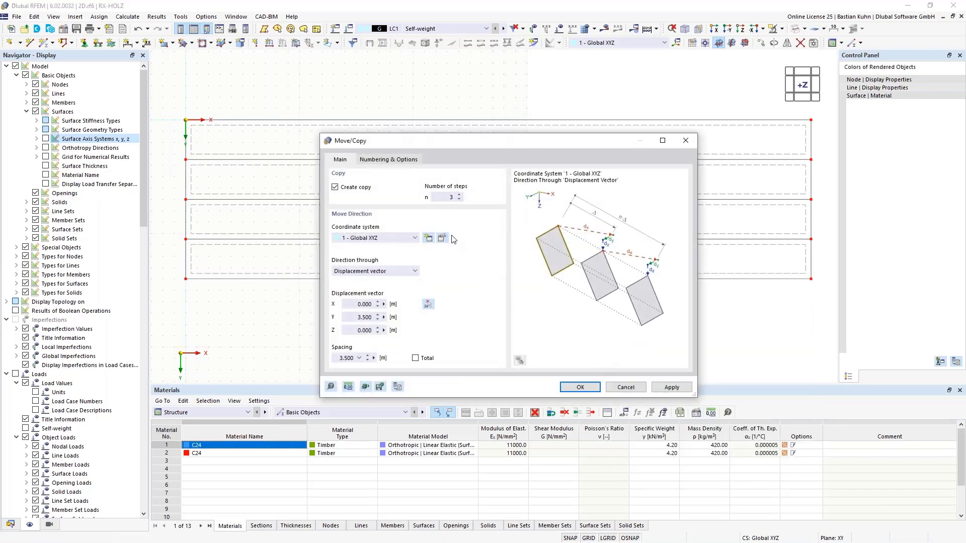
type("1")
left_click(356, 317)
type("-1,5")
left_click(569, 388)
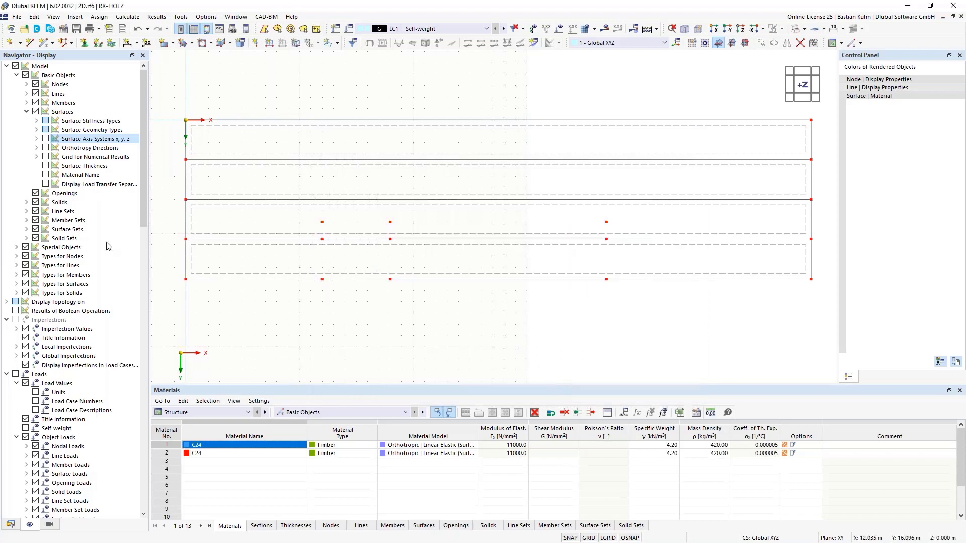
Draw single lines outlining a recess 6 m wide and 5 m deep from the slab's lower edge, between X = 12 m and 18 m.
left_click(30, 42)
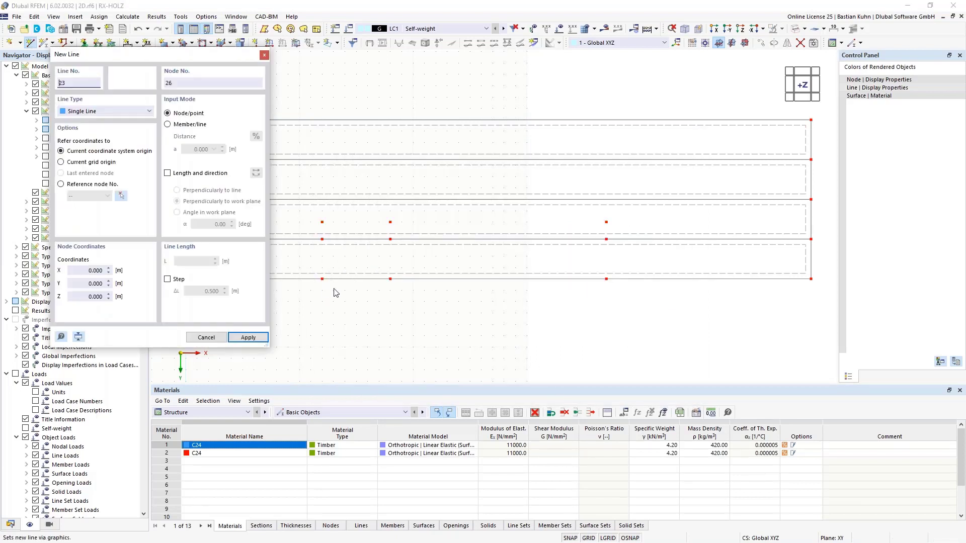
left_click(323, 223)
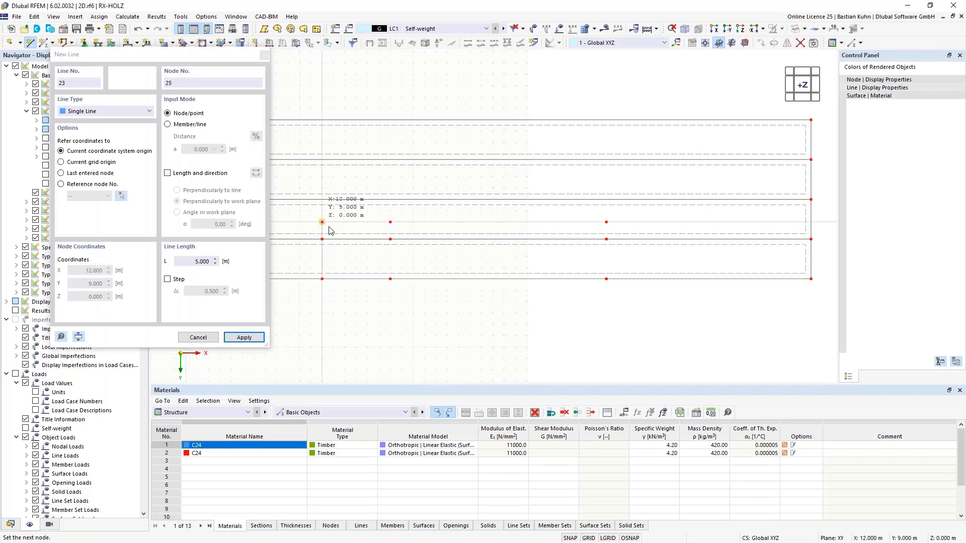
left_click(390, 221)
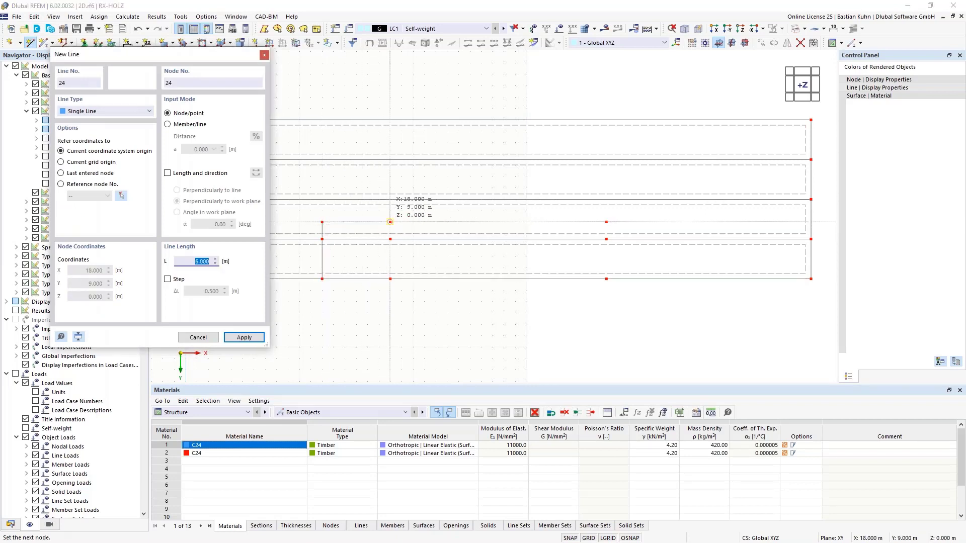
left_click(390, 239)
left_click(390, 278)
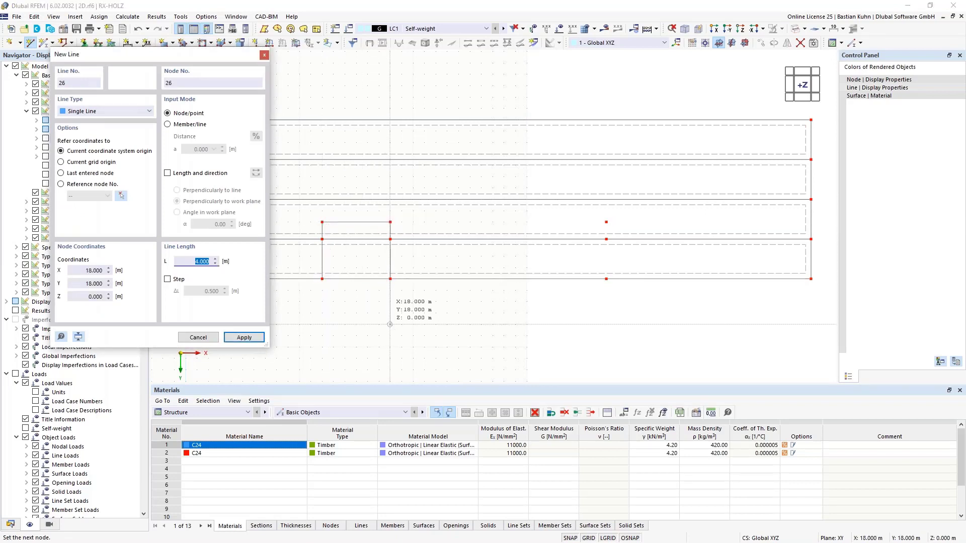
key("Escape")
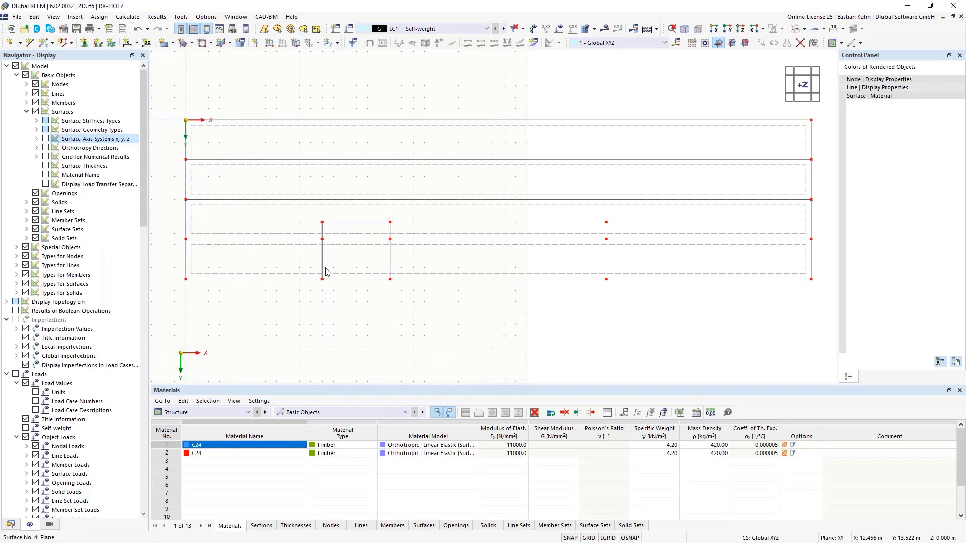
Copy the recess outline lines so that the second outline starts at the third pair of intermediate nodes.
left_click(322, 263)
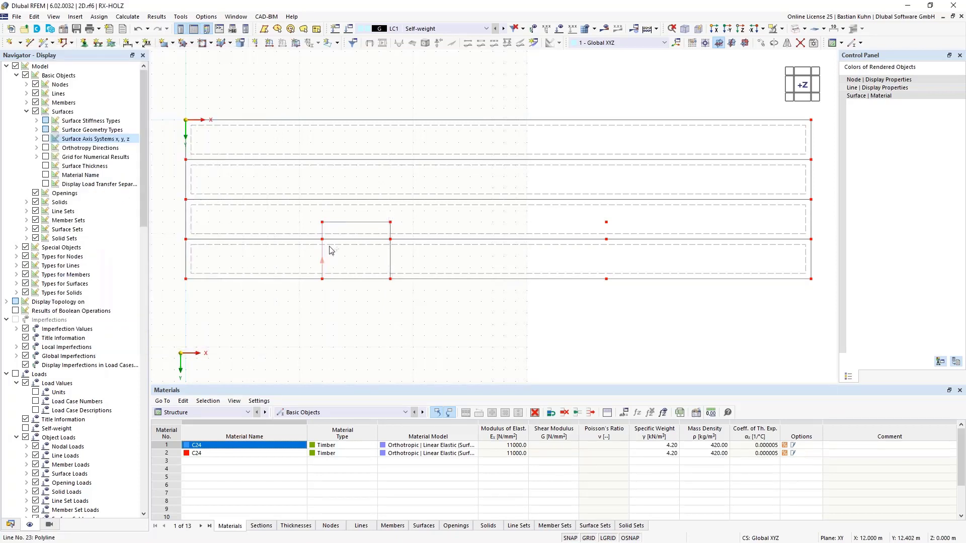
left_click(343, 224, "ctrl")
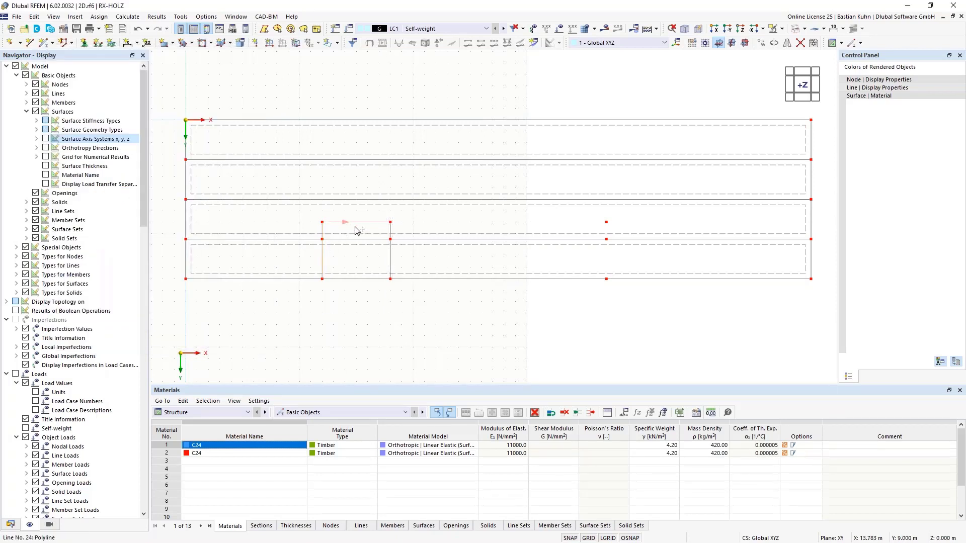
left_click(391, 258, "ctrl")
left_click_drag(325, 269, 607, 281)
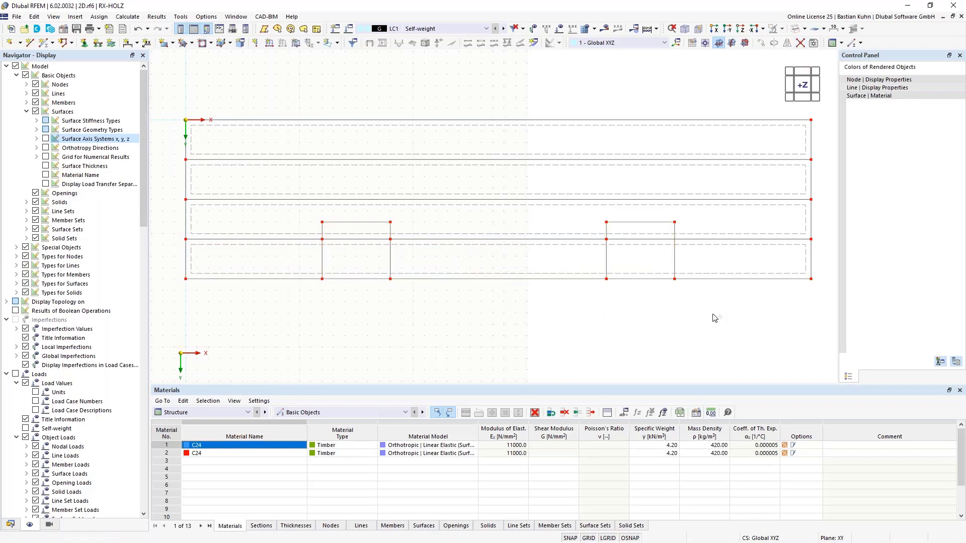
Connect the crossing lines at both recess outlines and divide the two lowest strip surfaces with these intersecting lines.
left_click_drag(714, 314, 577, 210)
left_click_drag(416, 304, 296, 215)
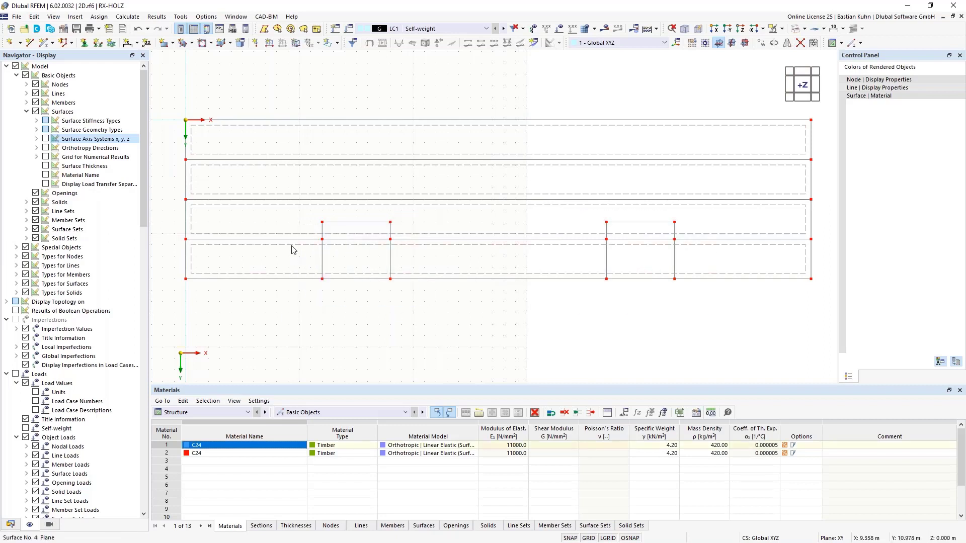
right_click(293, 211)
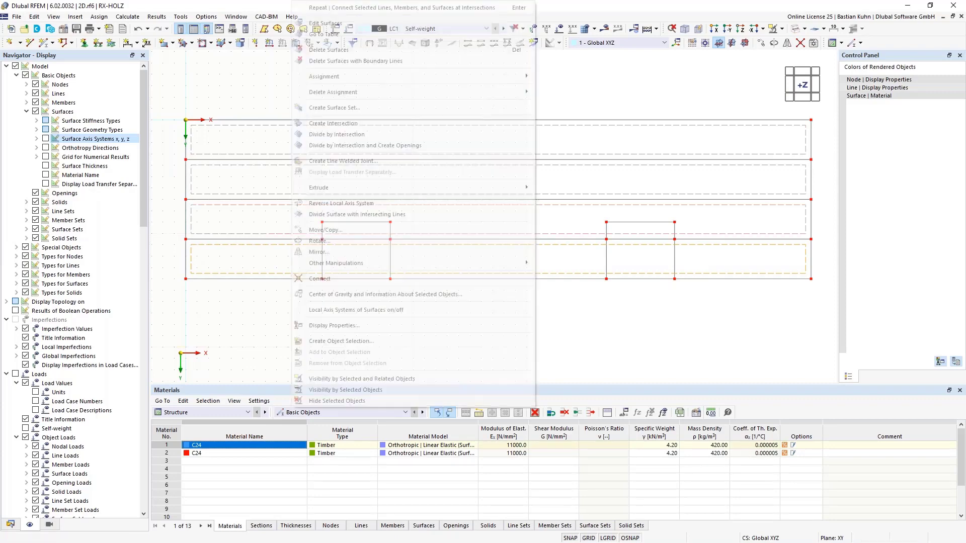
left_click(375, 215)
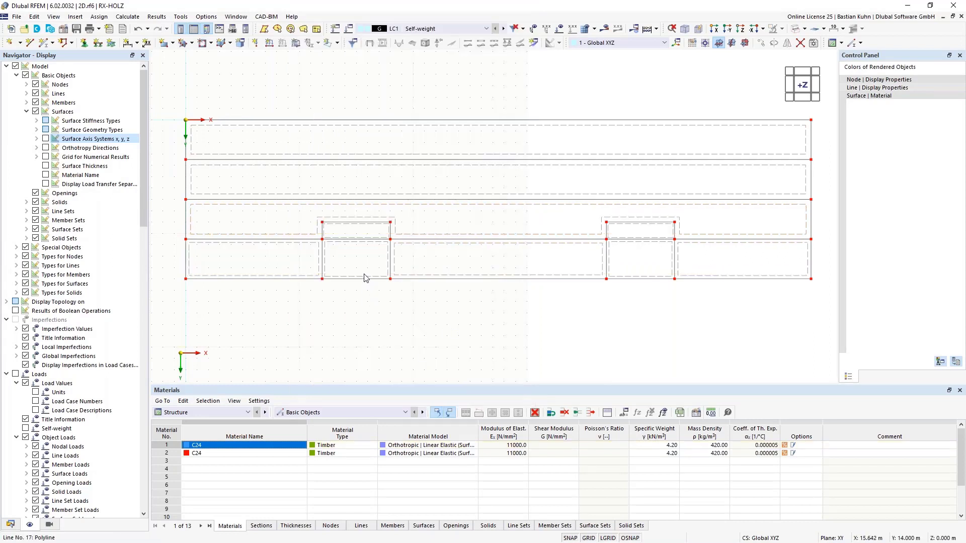
Delete the surface pieces inside both recess outlines and check the resulting slab shape in solid display.
left_click_drag(368, 261, 341, 240)
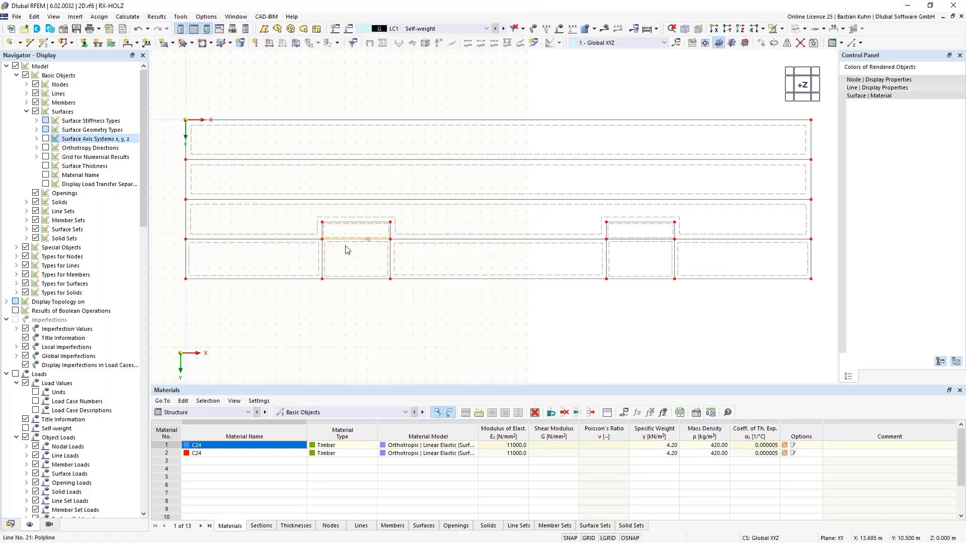
left_click_drag(647, 252, 633, 231)
key("Delete")
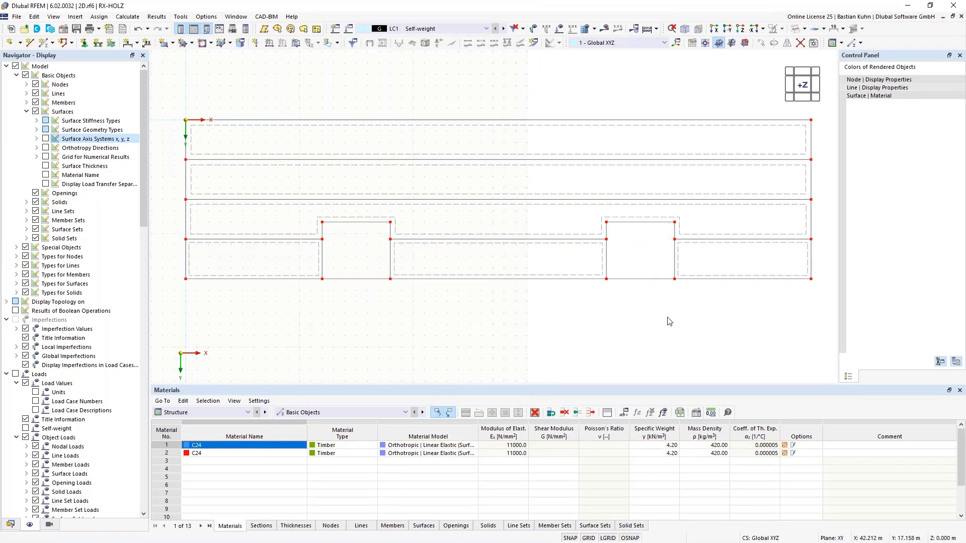
left_click(796, 30)
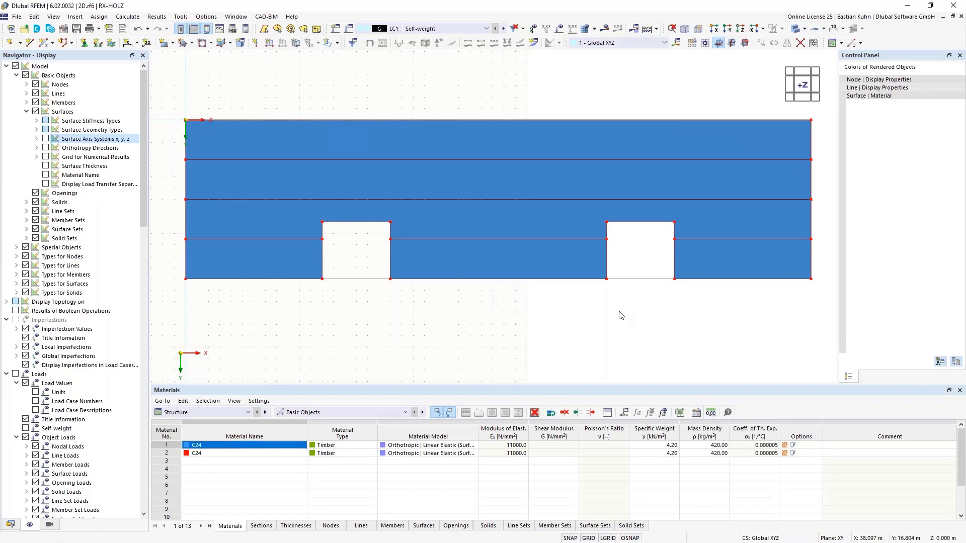
left_click(794, 30)
left_click(794, 30)
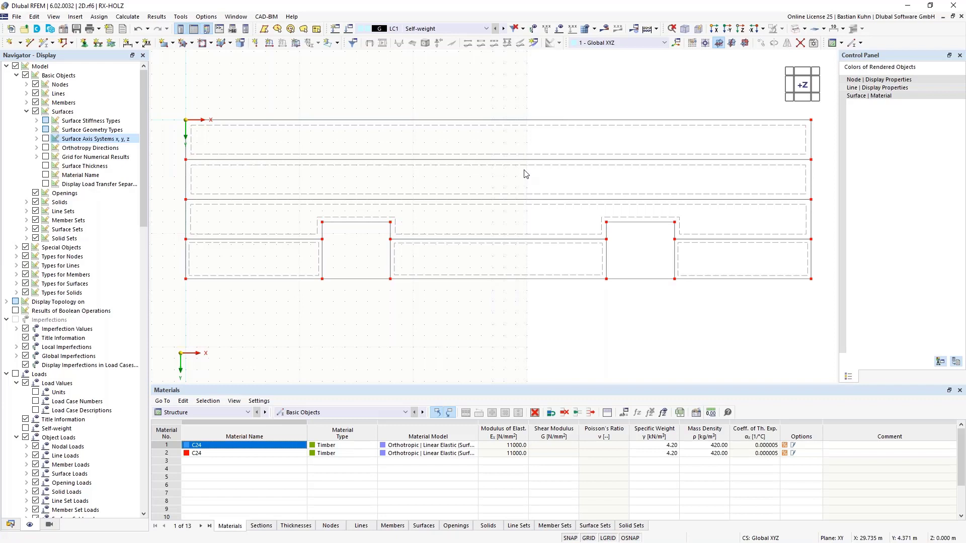
Copy the slab's uppermost edge line once, displaced by 0.4 m along Y.
right_click(467, 124)
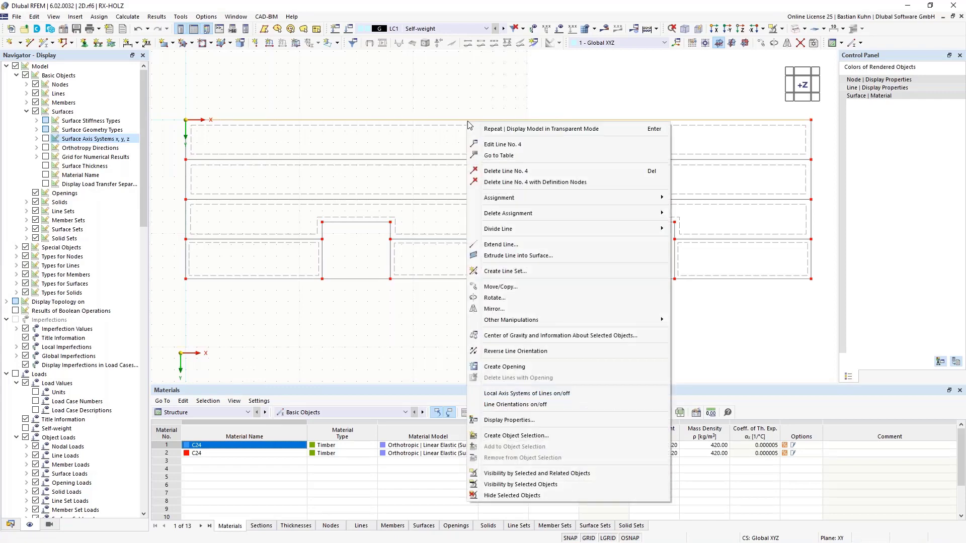
left_click(511, 288)
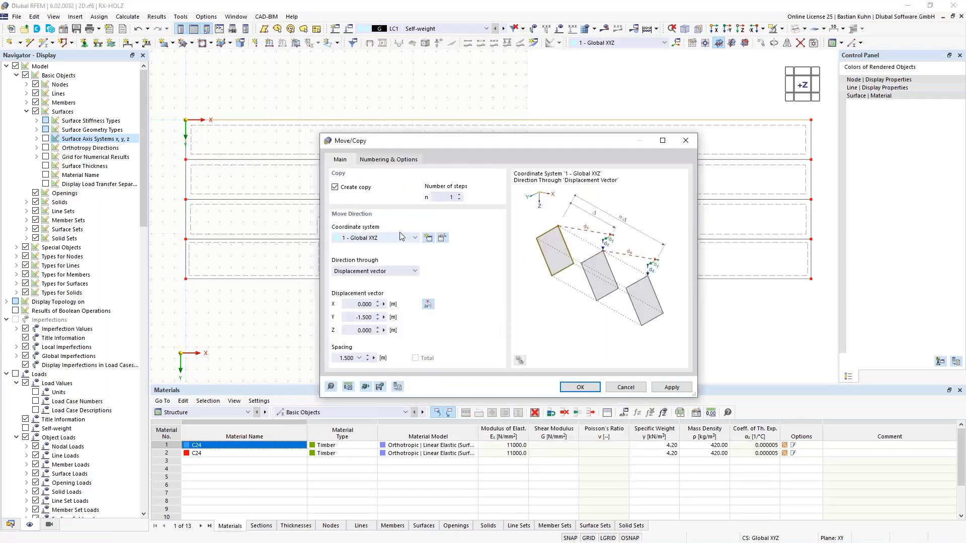
double_click(355, 319)
type("0")
left_click(580, 388)
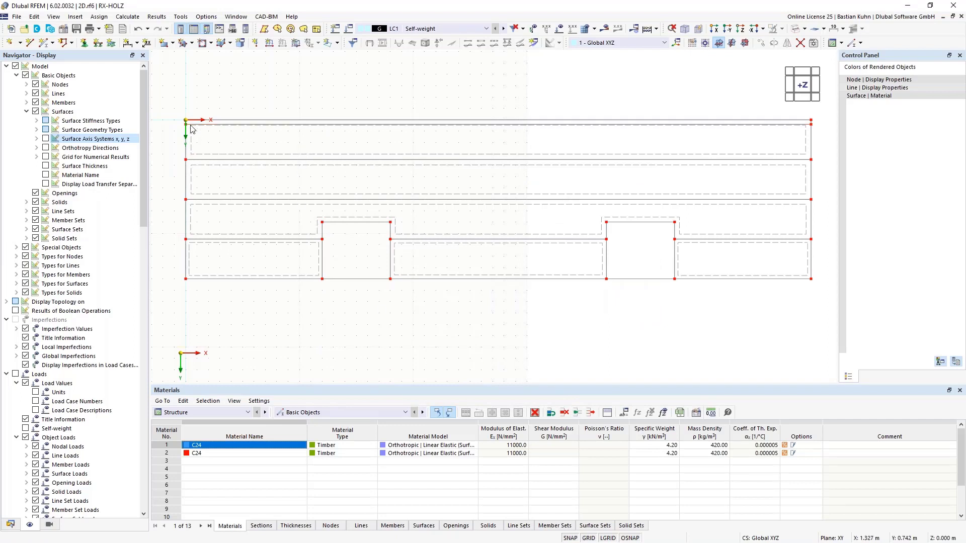
Copy the offset line below the slab's upper edge once, displaced by 13.2 m along Y.
scroll(191, 128, "up", 4)
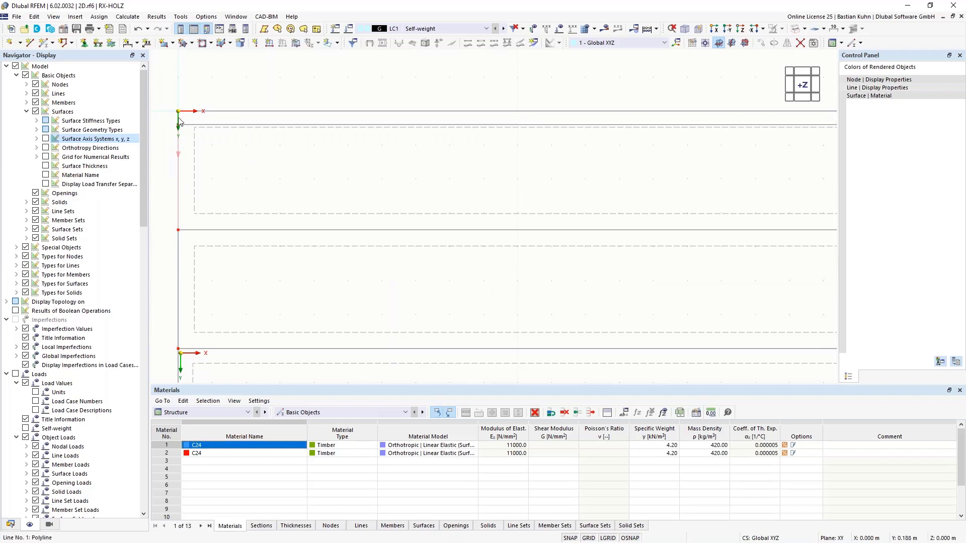
scroll(179, 121, "up", 2)
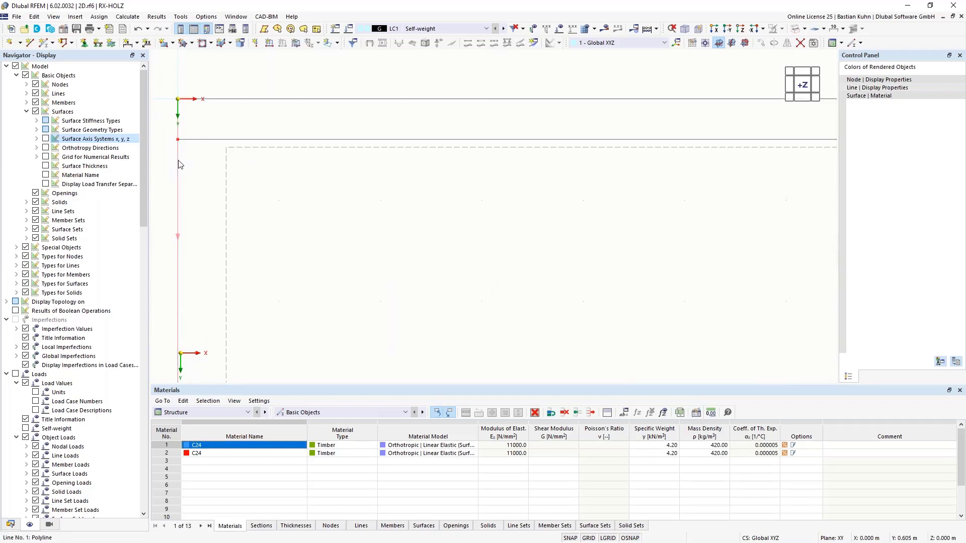
scroll(178, 161, "down", 10)
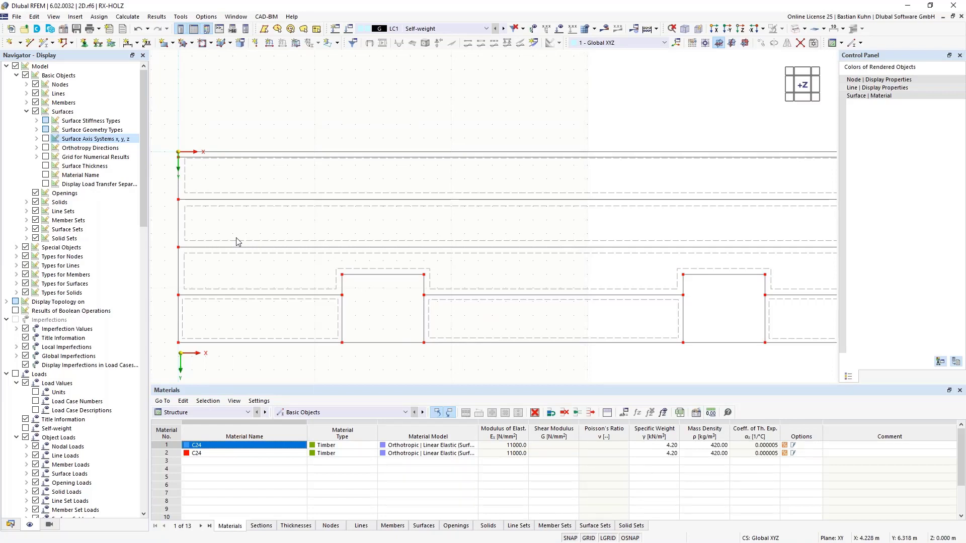
right_click(260, 158)
left_click(300, 326)
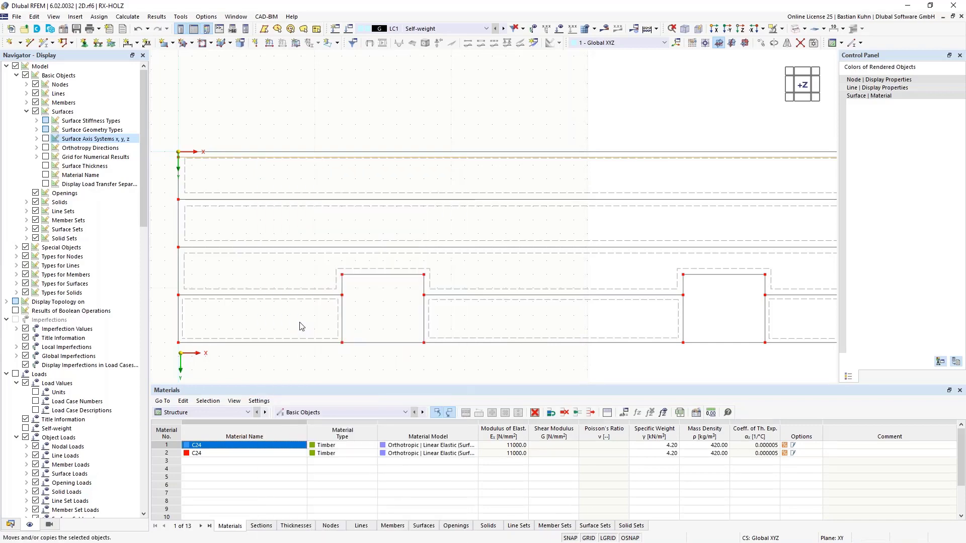
left_click(352, 316)
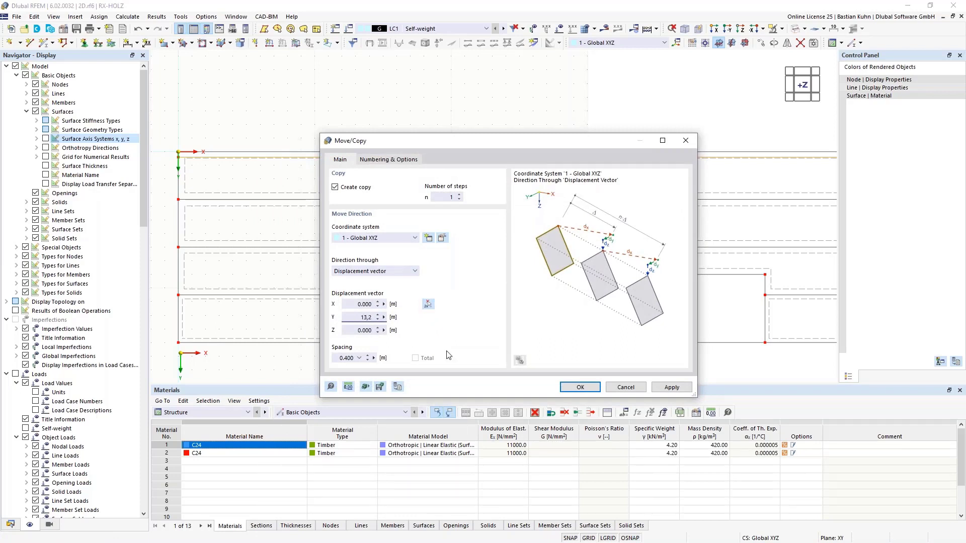
left_click(580, 387)
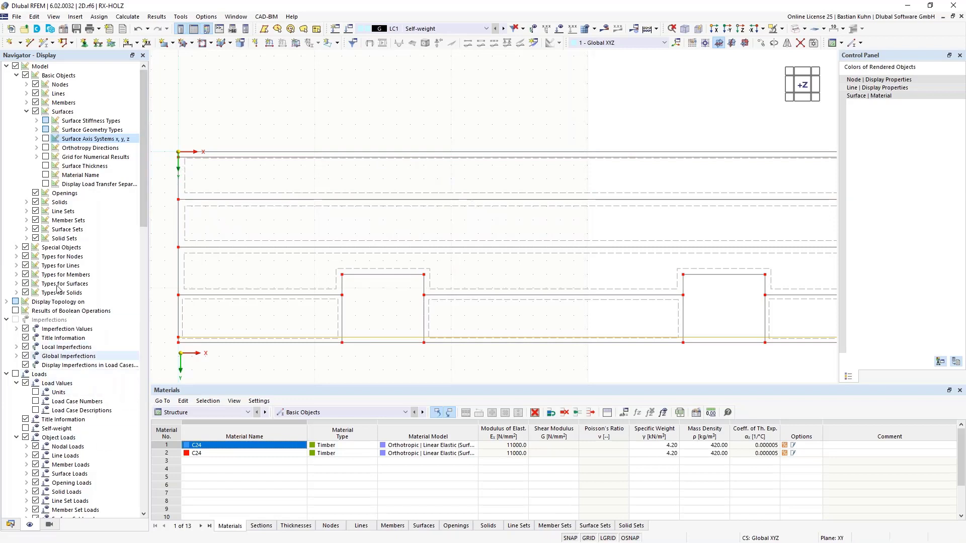
Turn on the display of line orientations and reverse the line between the two uppermost strips.
left_click(27, 93)
left_click(46, 102)
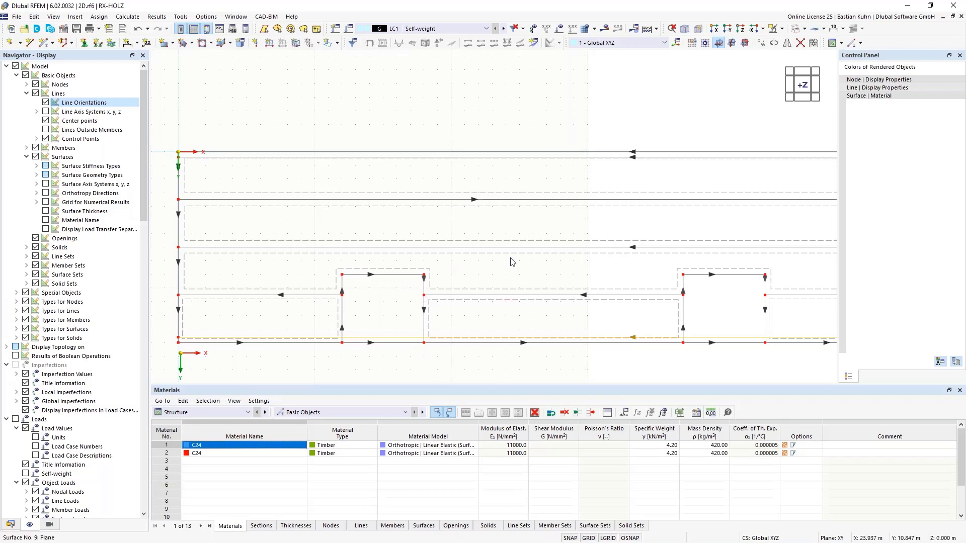
right_click(503, 204)
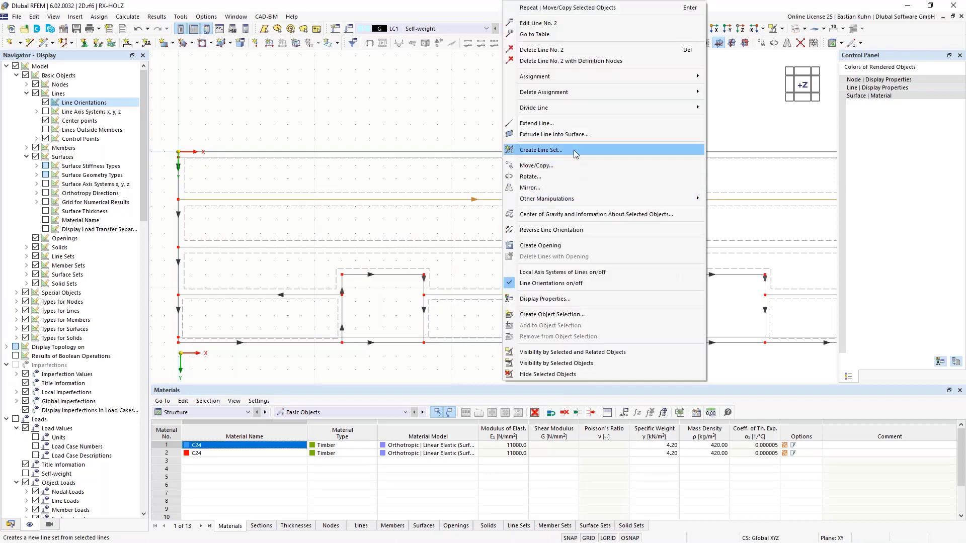
left_click(553, 230)
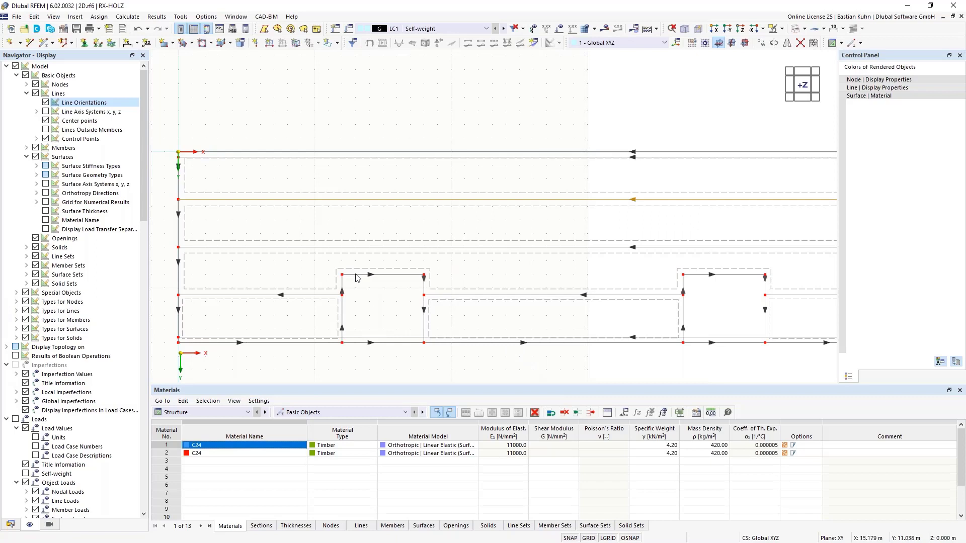
Divide both offset lines and the three joint lines meeting the slab's X = 0 edge by a distance measured from their line ends.
left_click(324, 204)
left_click(294, 166)
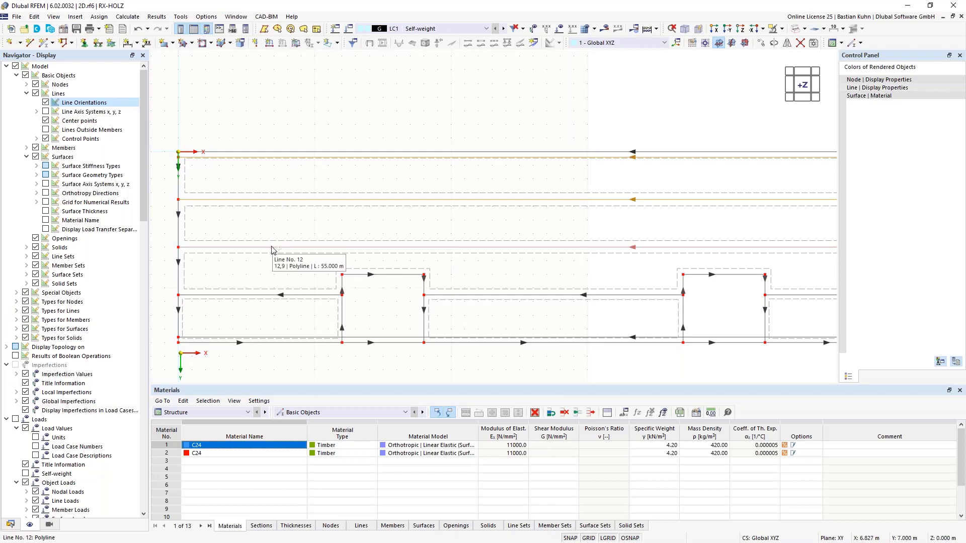
left_click(272, 261)
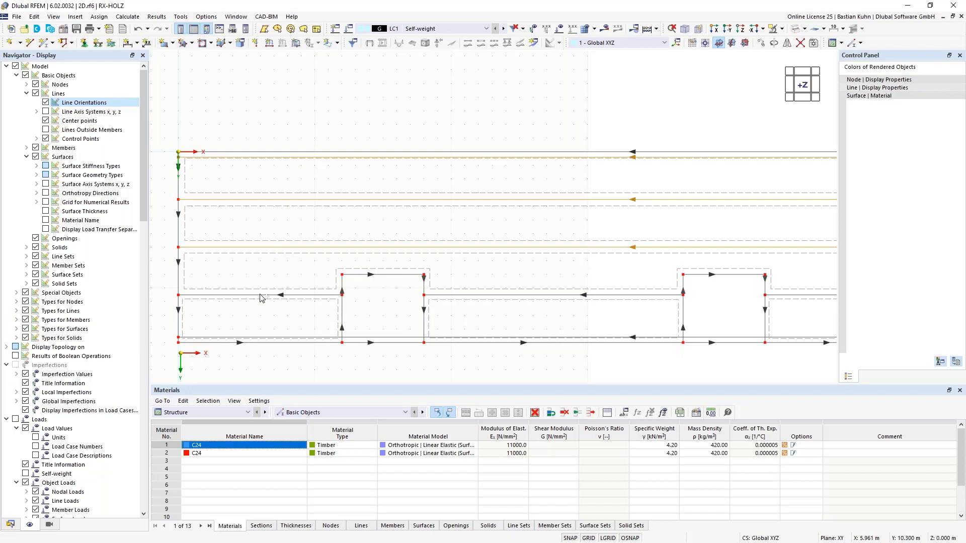
right_click(266, 341)
mouse_move(420, 107)
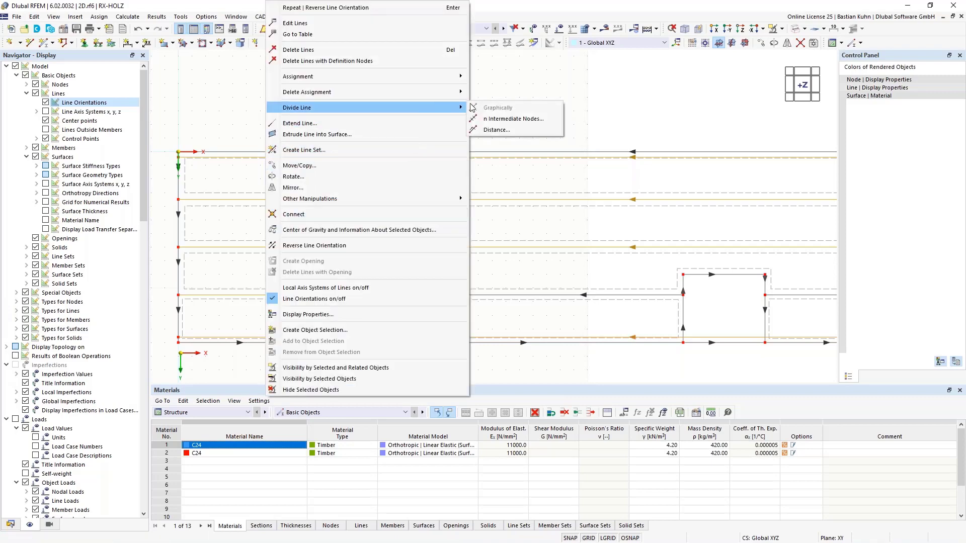
left_click(497, 129)
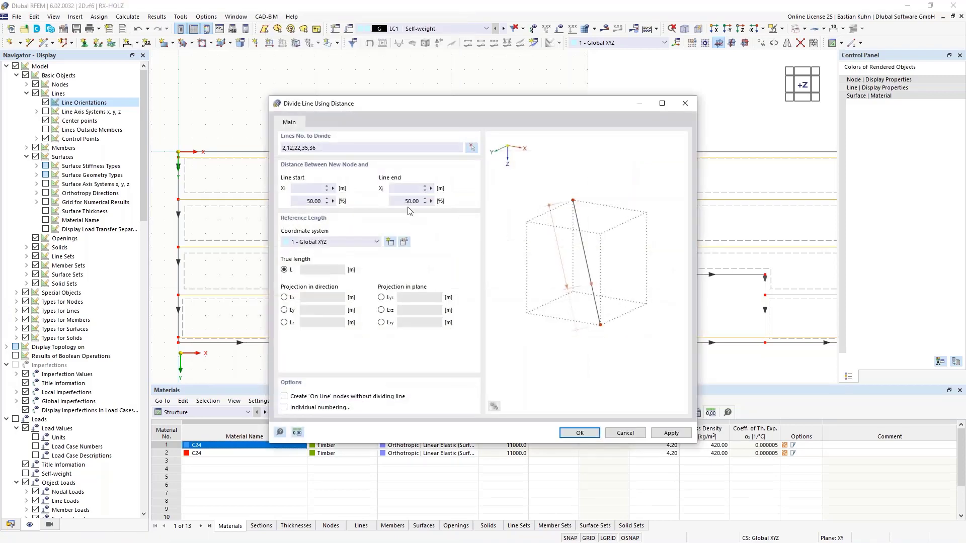
left_click(409, 191)
key("Return")
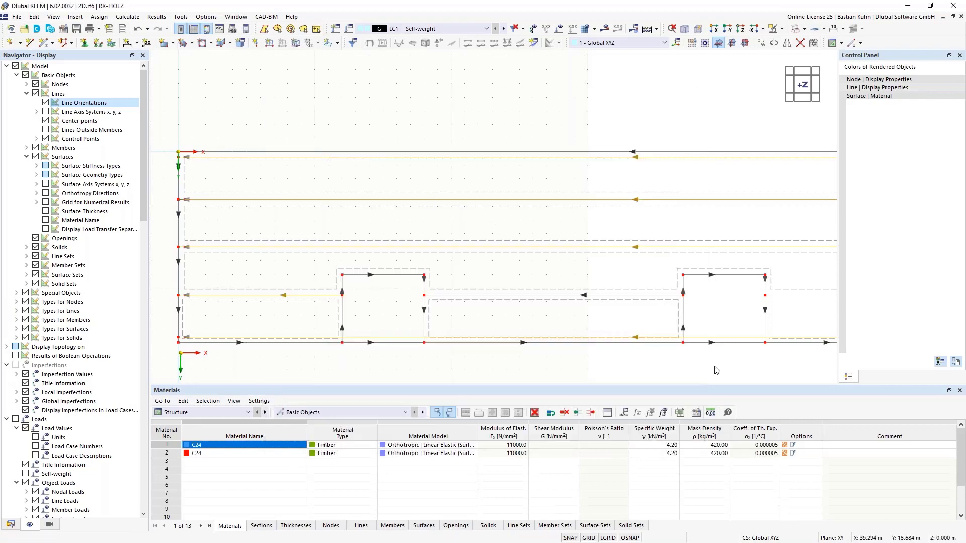
Divide both offset lines and the three joint lines meeting the opposite short edge by a distance measured from their line starts.
middle_click_drag(715, 367, 626, 295)
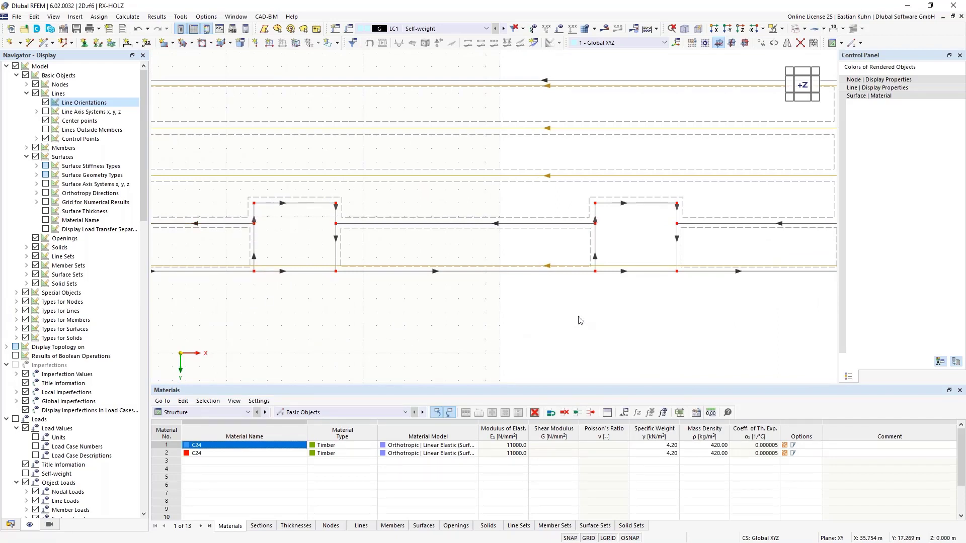
right_click(724, 223)
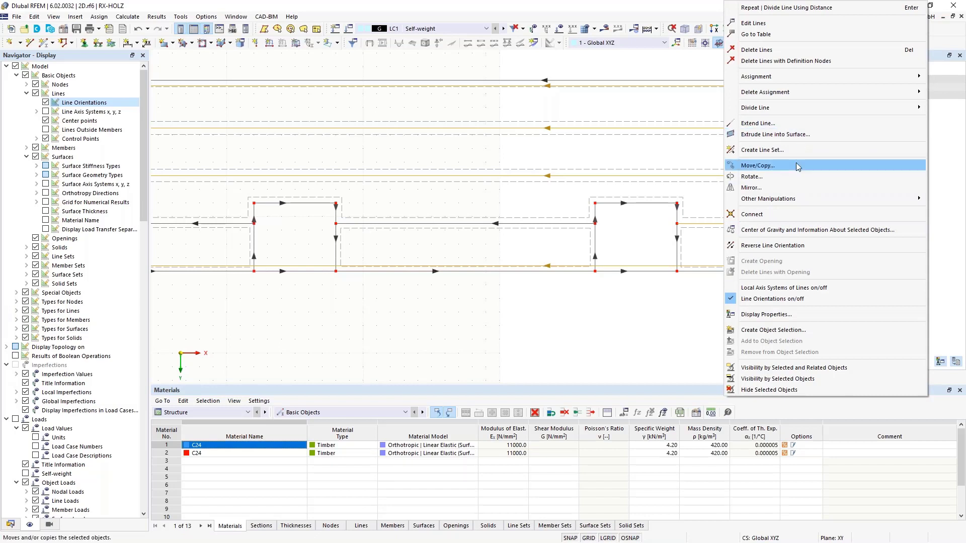
mouse_move(781, 110)
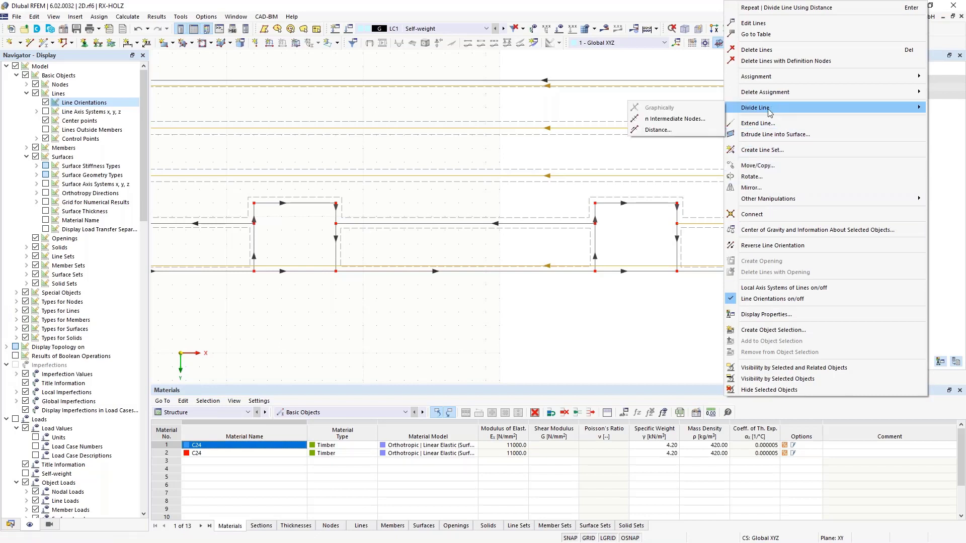
left_click(659, 130)
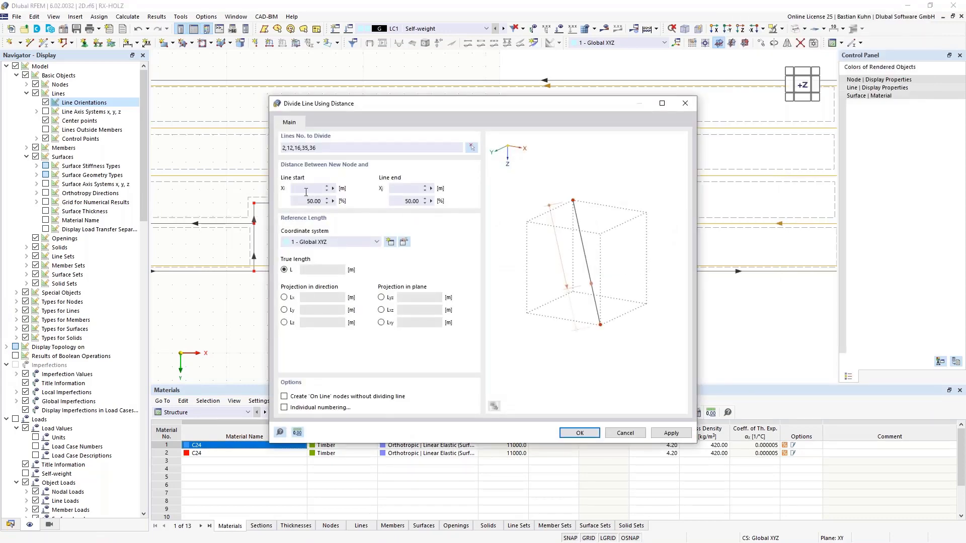
left_click(306, 190)
key("Return")
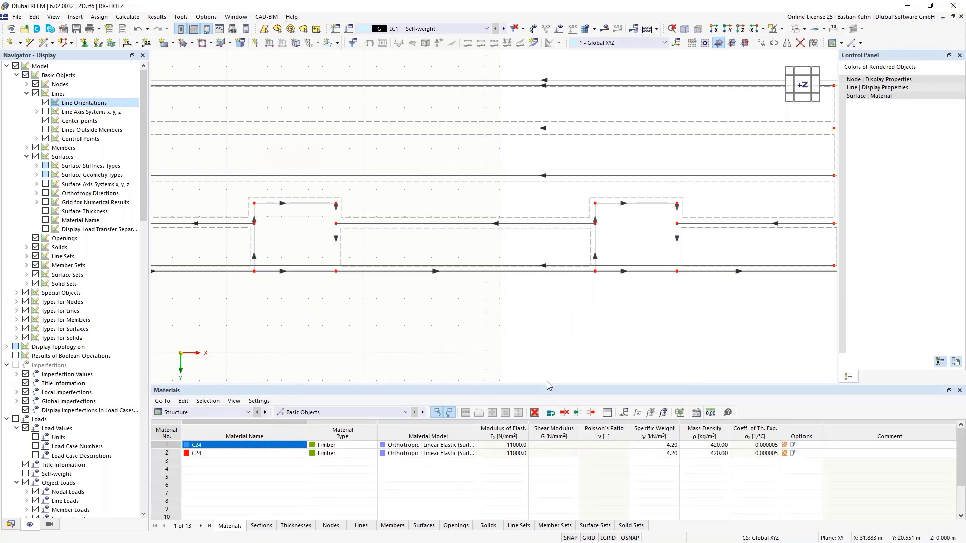
Add 11 intermediate on-line nodes to both offset lines and the two uppermost joint lines without dividing the lines.
scroll(516, 351, "down", 3)
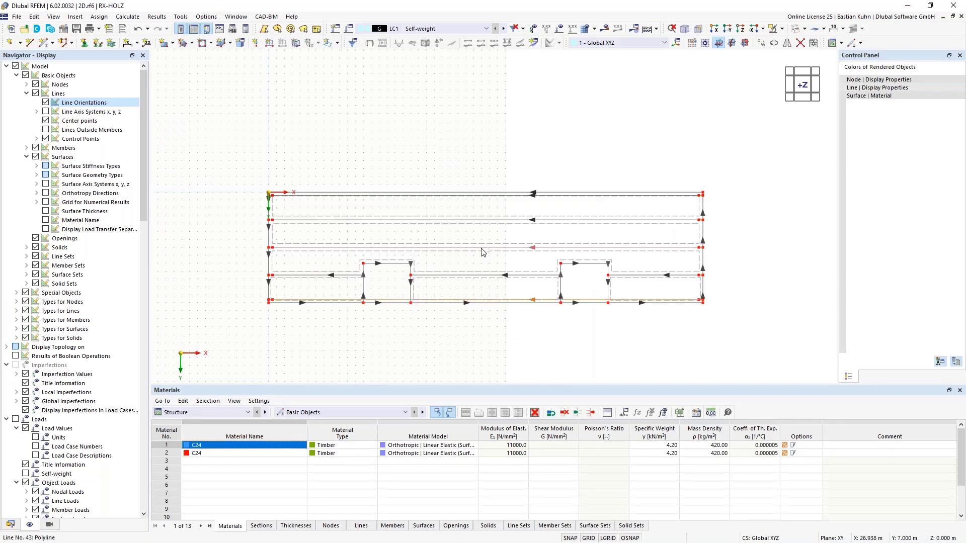
left_click(478, 220)
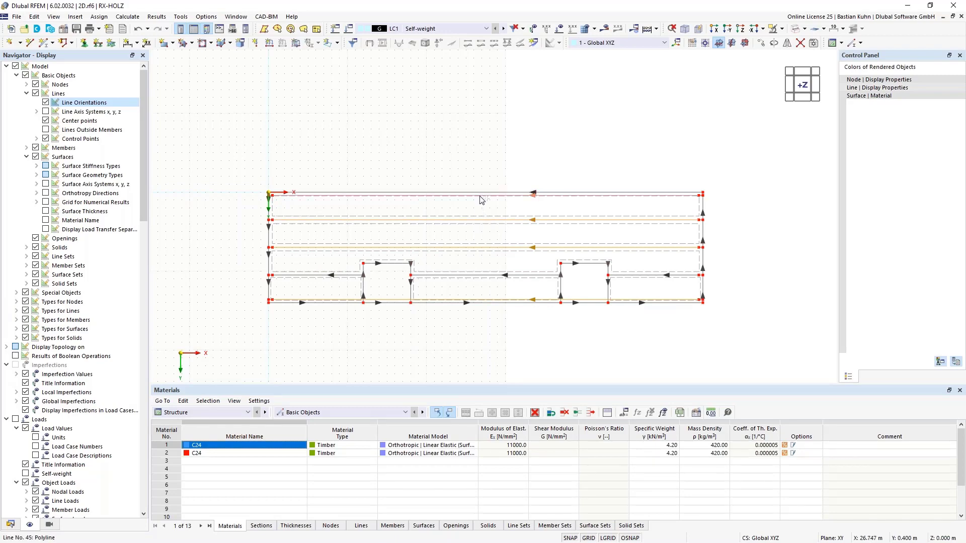
right_click(480, 197)
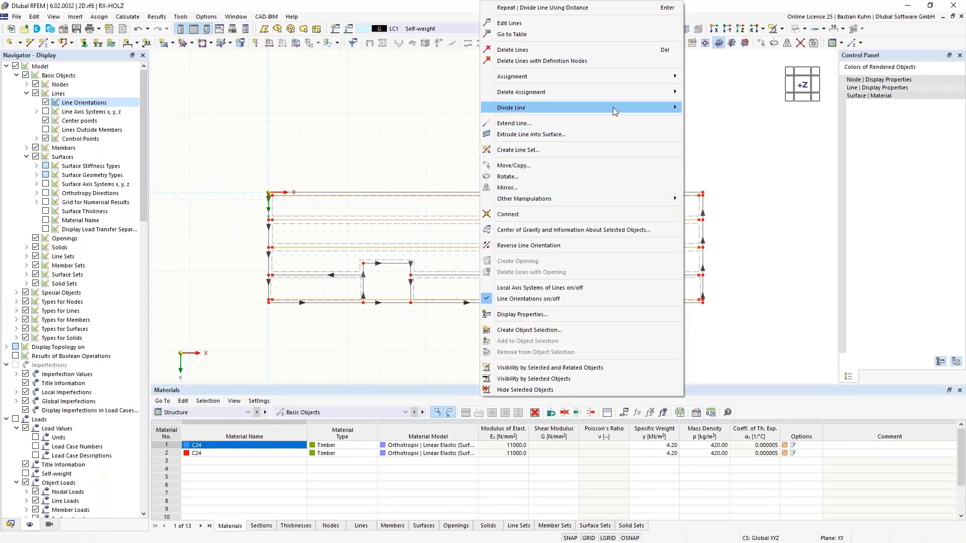
mouse_move(683, 107)
left_click(720, 119)
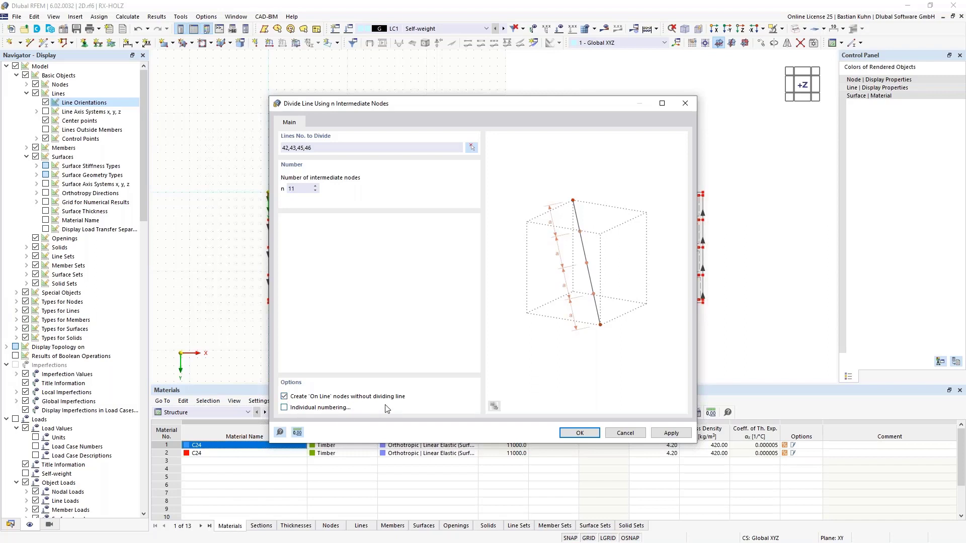
left_click(578, 434)
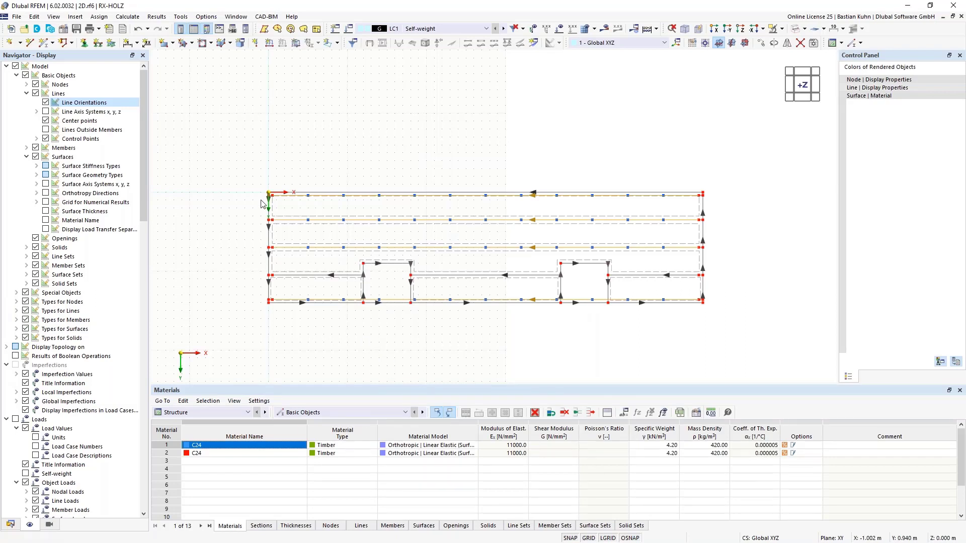
Delete the short end pieces of both offset lines at the slab's two short edges.
scroll(262, 201, "up", 2)
scroll(242, 216, "up", 5)
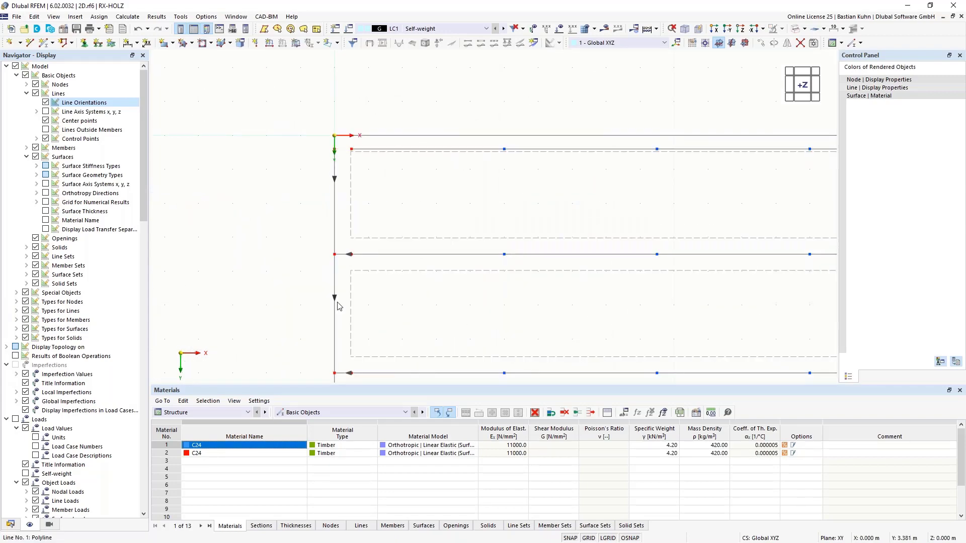
scroll(335, 263, "down", 4)
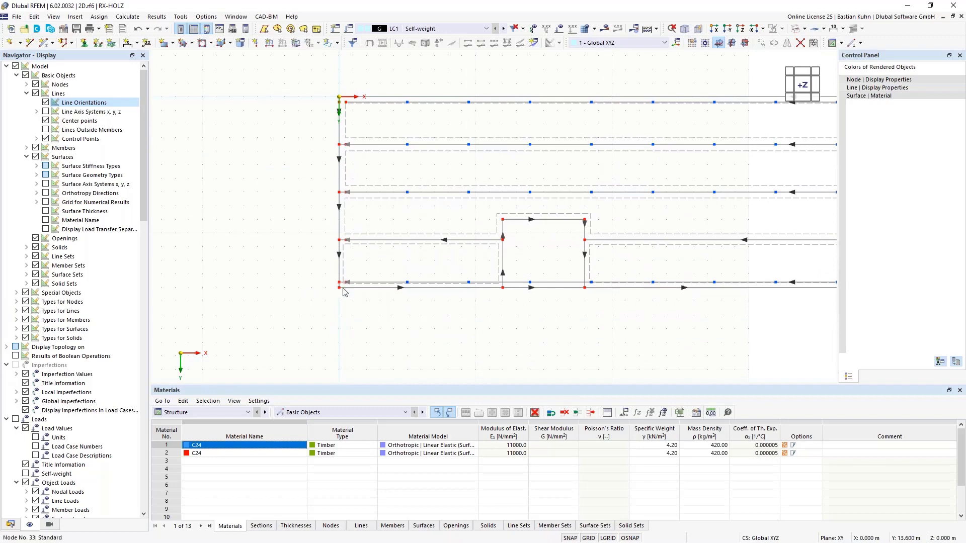
scroll(342, 288, "up", 5)
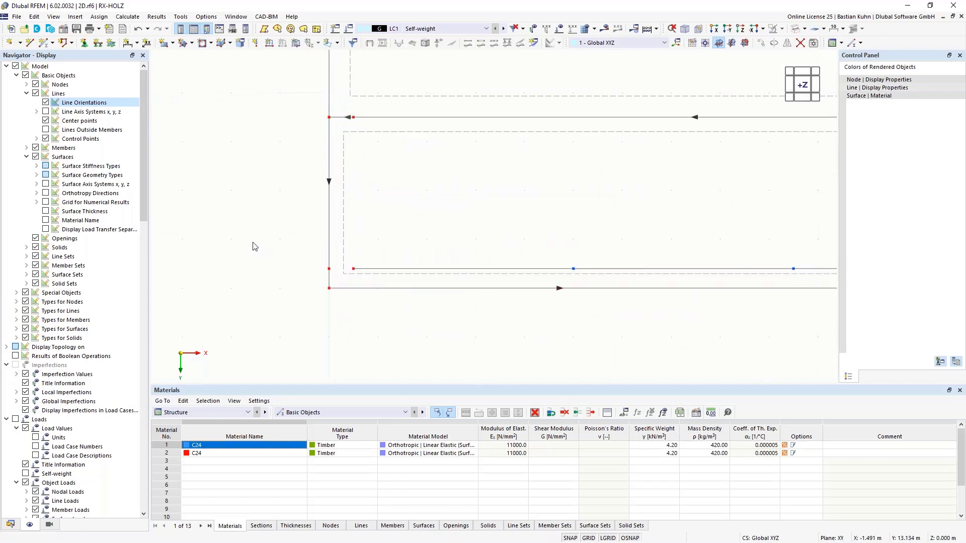
scroll(253, 244, "down", 6)
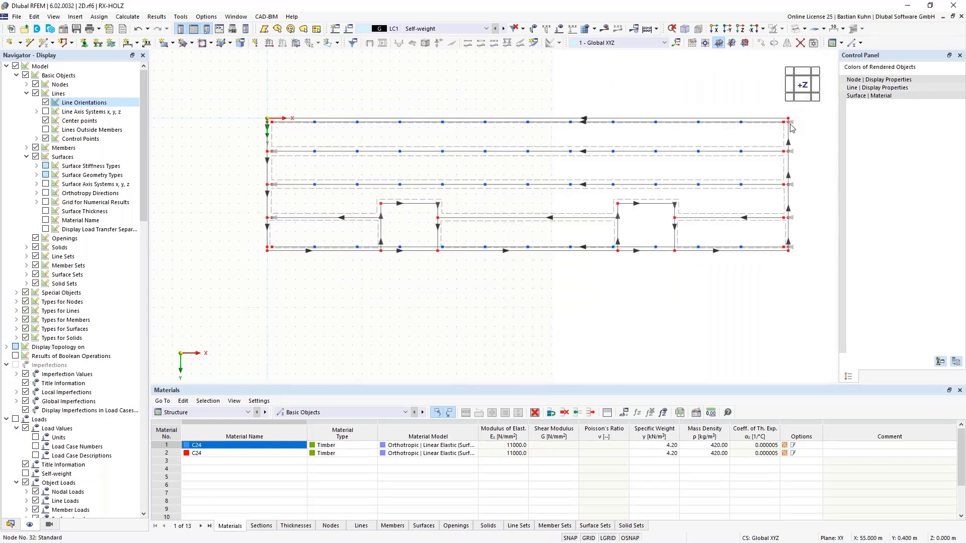
scroll(772, 121, "up", 6)
scroll(760, 146, "down", 4)
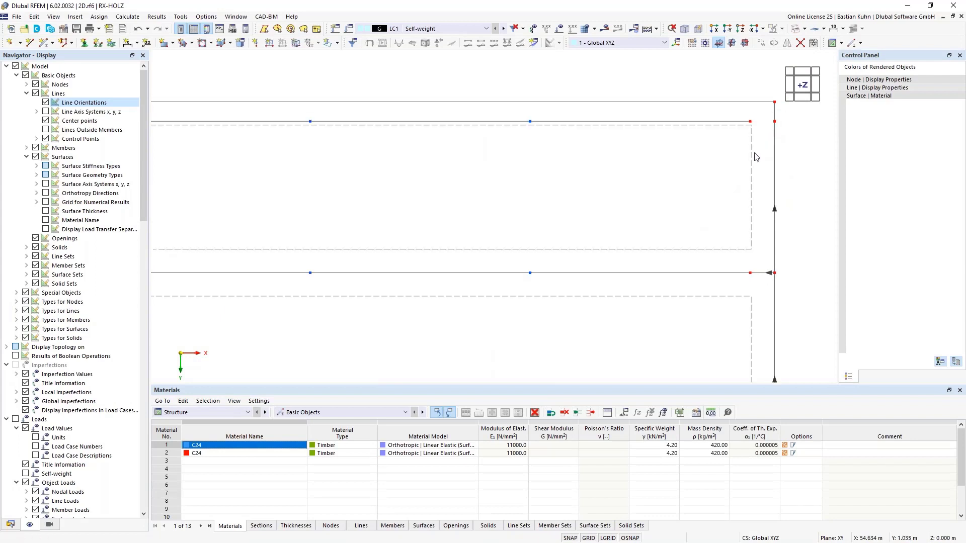
scroll(670, 241, "up", 4)
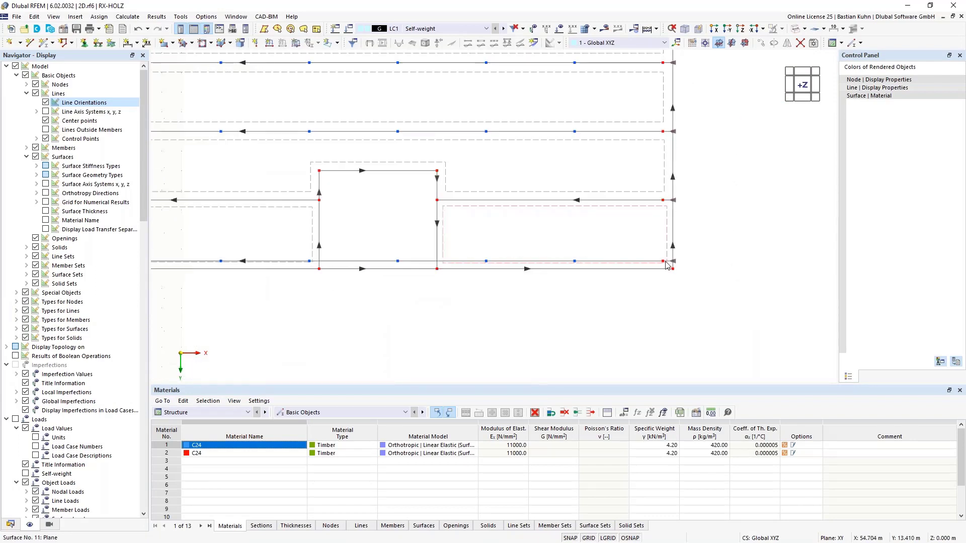
scroll(530, 274, "down", 4)
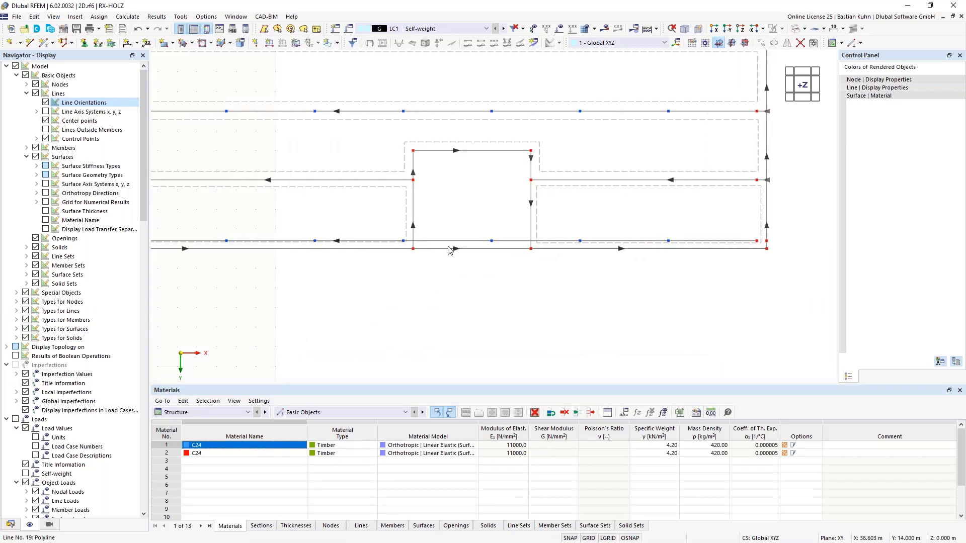
Connect the lines crossing at both recesses so the lower offset line is split at the recess sides.
scroll(565, 294, "down", 2)
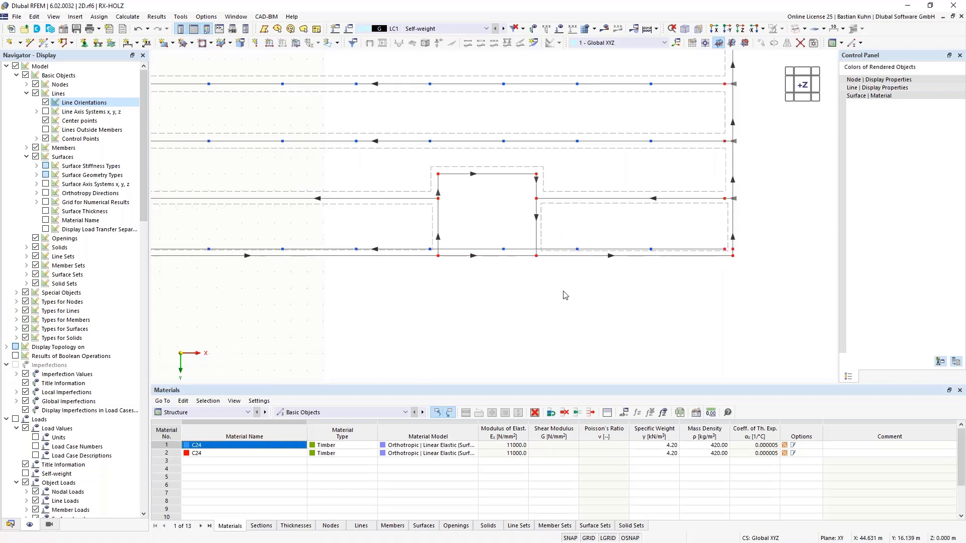
scroll(502, 327, "down", 2)
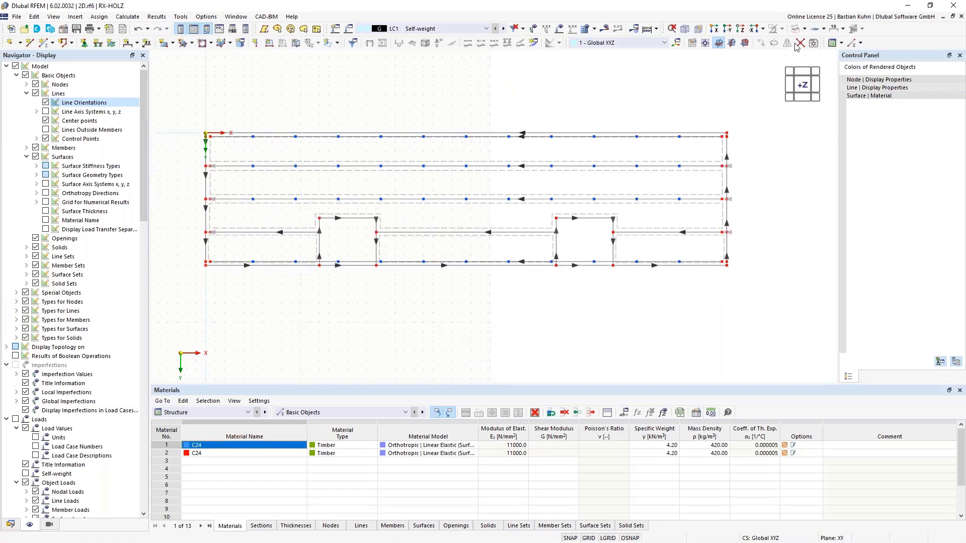
left_click_drag(620, 290, 550, 219)
left_click_drag(384, 282, 300, 207)
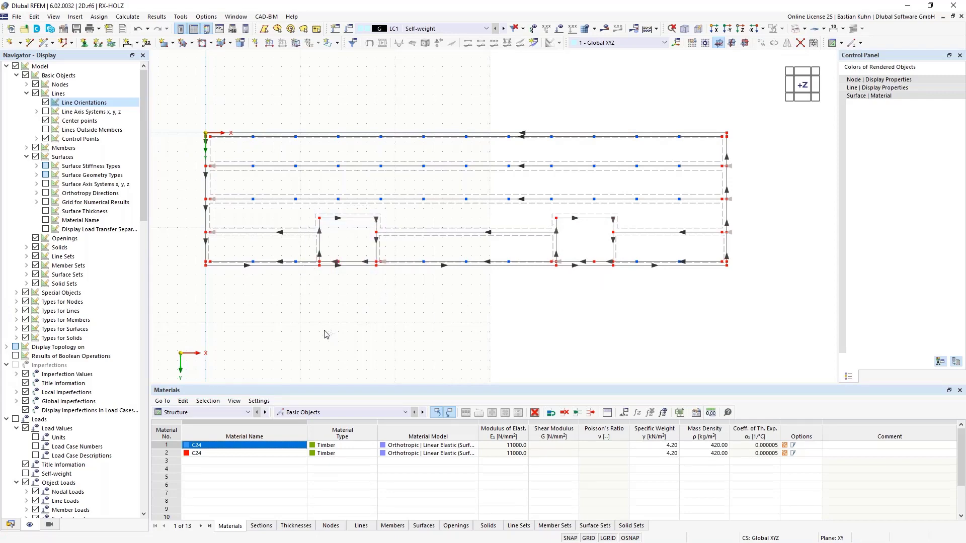
Copy the on-line nodes of the lower offset line outside the recesses once in negative Y onto the lowest joint line.
scroll(300, 287, "up", 3)
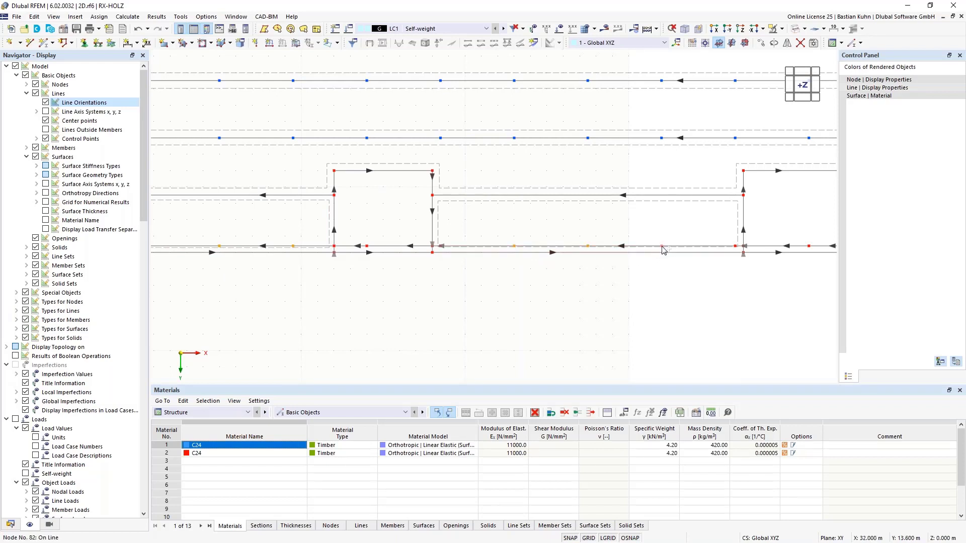
middle_click_drag(631, 290, 463, 279)
scroll(513, 283, "down", 3)
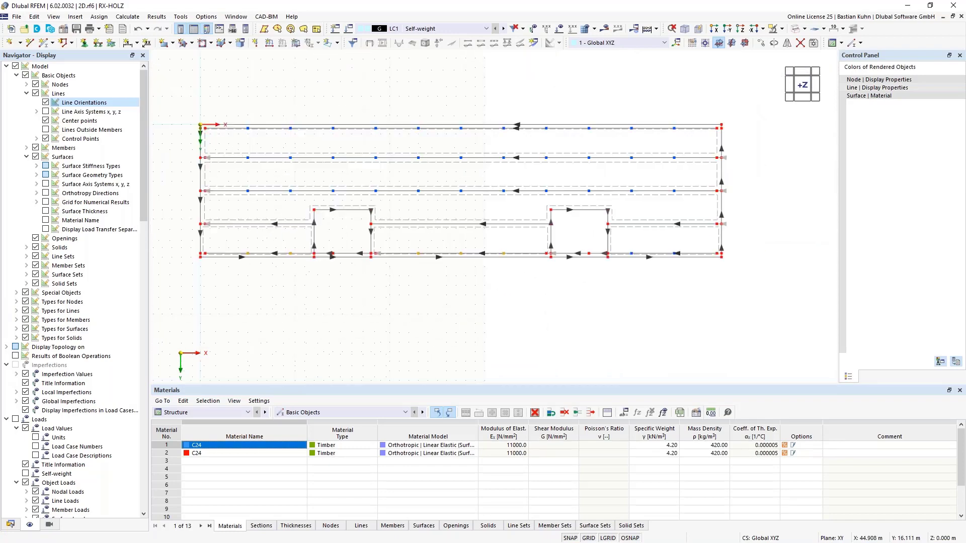
right_click(677, 258)
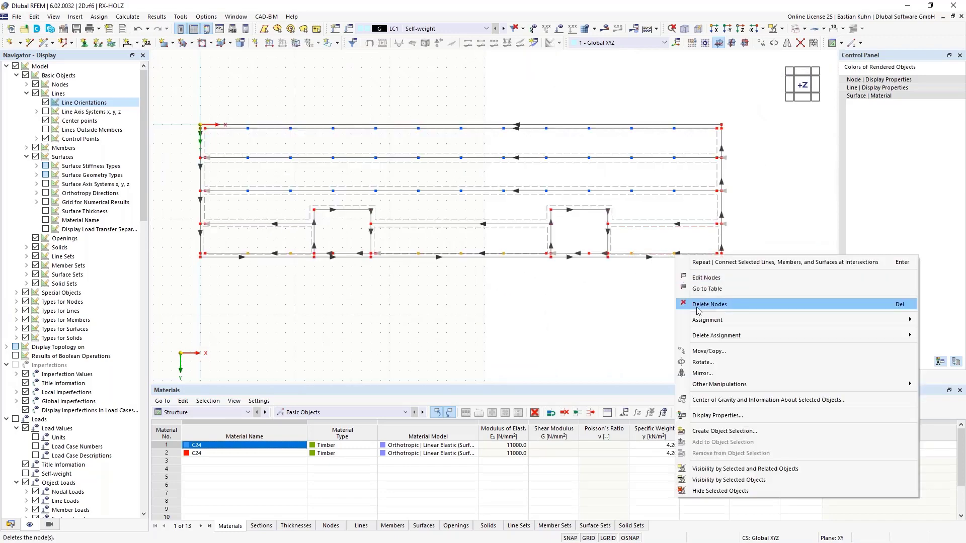
left_click(702, 352)
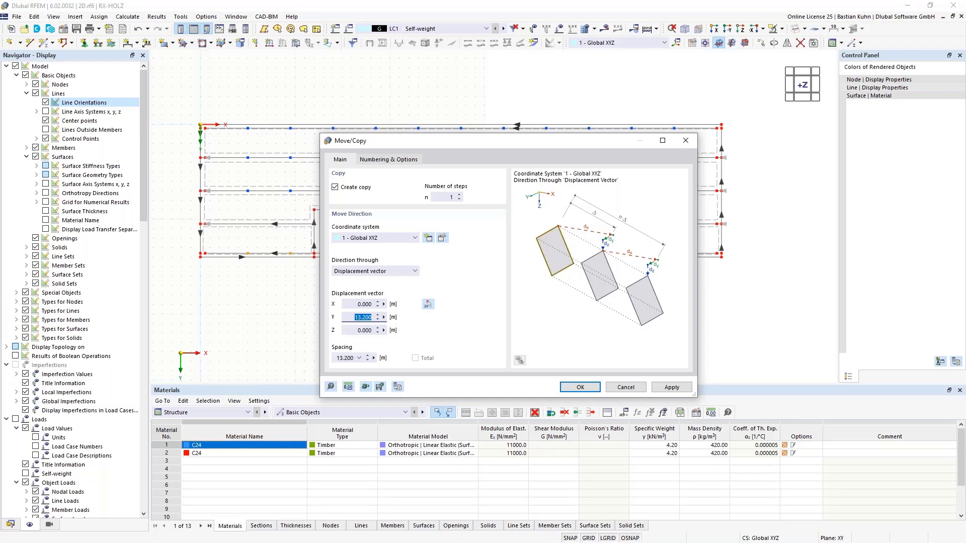
type("-3,1")
left_click(570, 387)
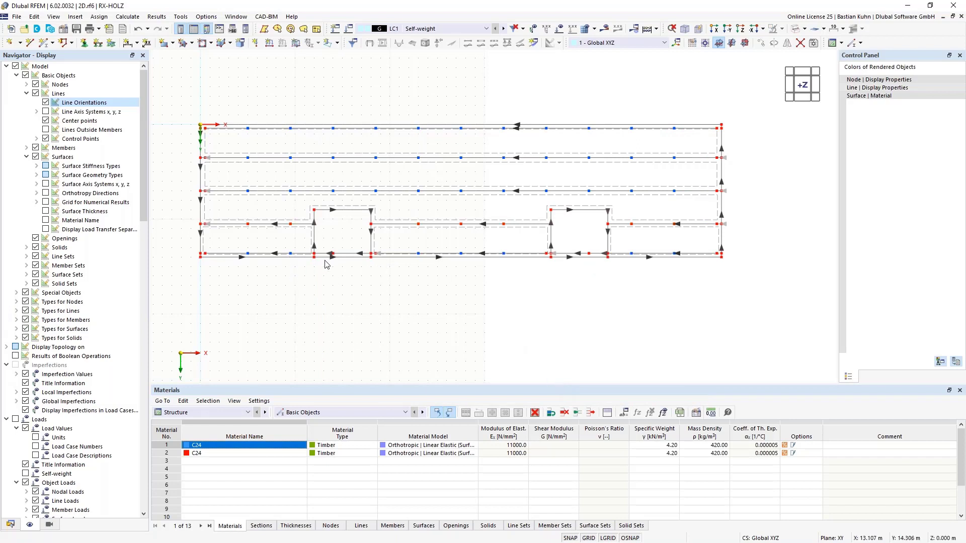
Connect the lower offset line with its nodes in the two outer sections beside the recesses.
scroll(325, 263, "up", 5)
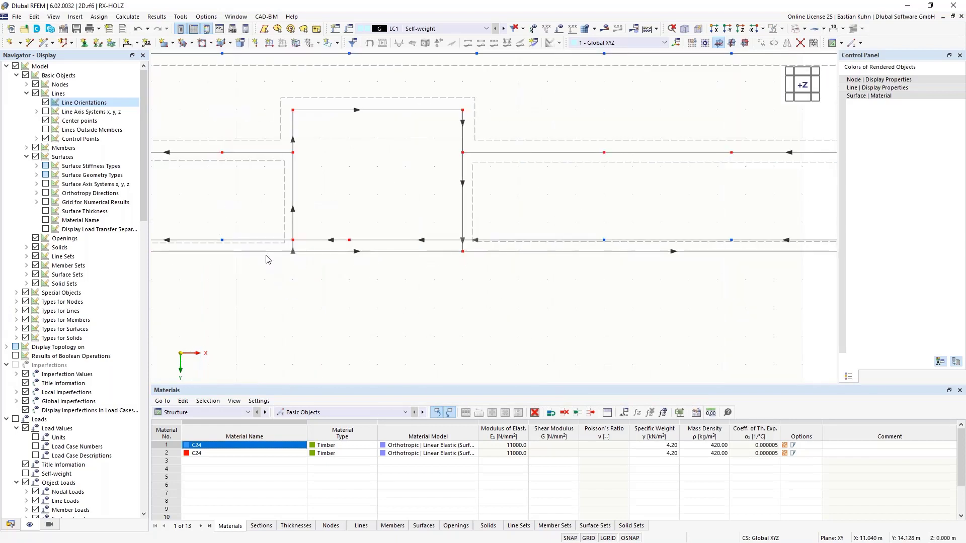
scroll(275, 296, "down", 2)
middle_click_drag(299, 301, 430, 259)
scroll(430, 259, "down", 3)
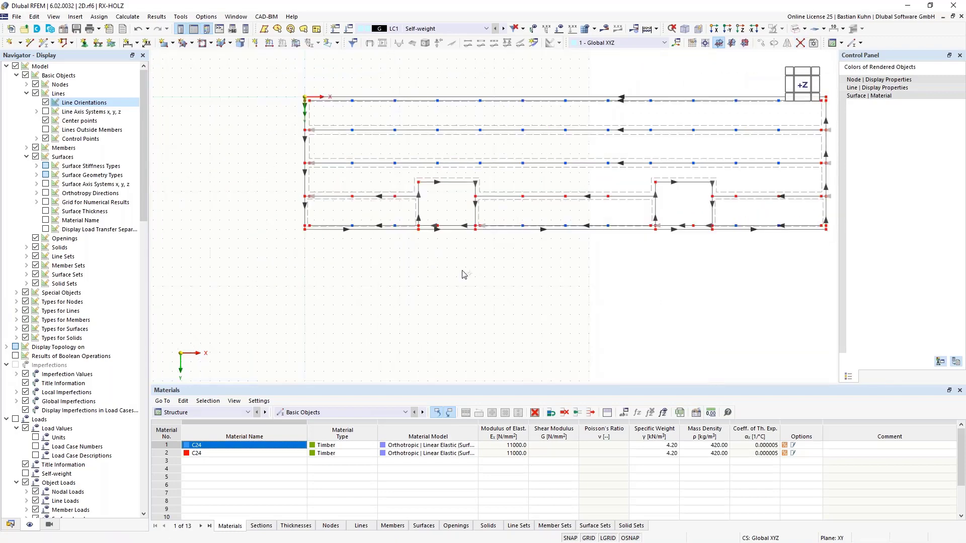
left_click_drag(429, 254, 332, 218)
left_click_drag(809, 240, 716, 203)
Delete the lower offset line's pieces inside and directly beside the recess farther along X, and hide the line orientations.
scroll(802, 236, "up", 1)
middle_click_drag(802, 236, 638, 279)
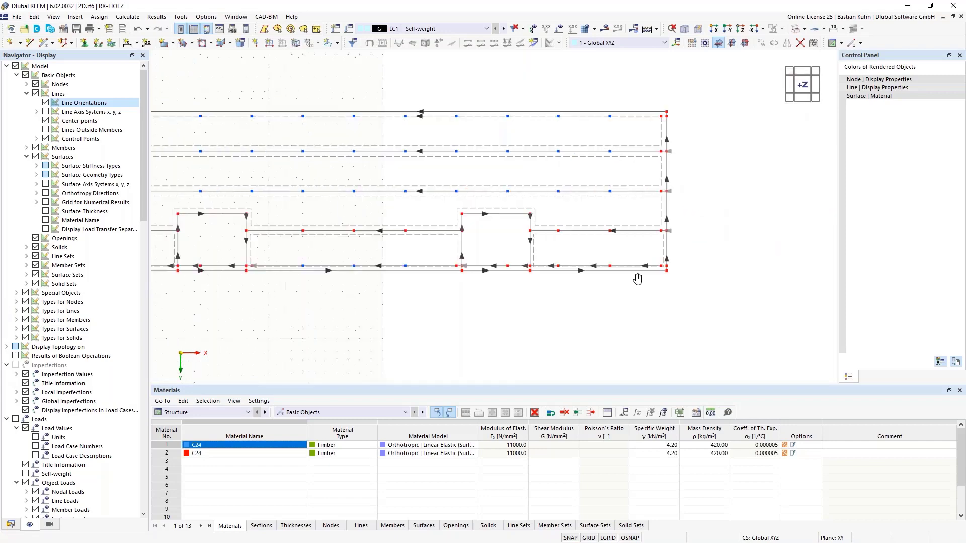
scroll(638, 279, "up", 3)
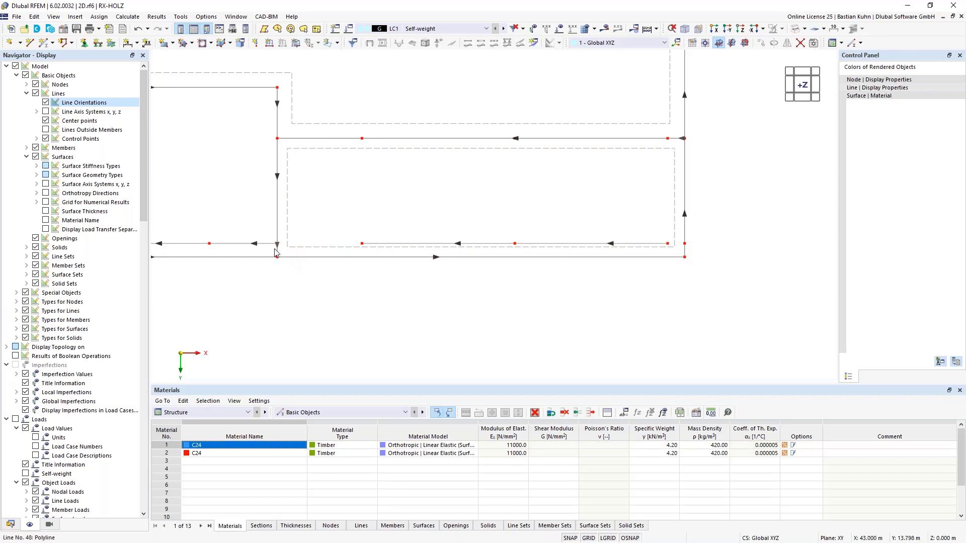
scroll(433, 287, "up", 5)
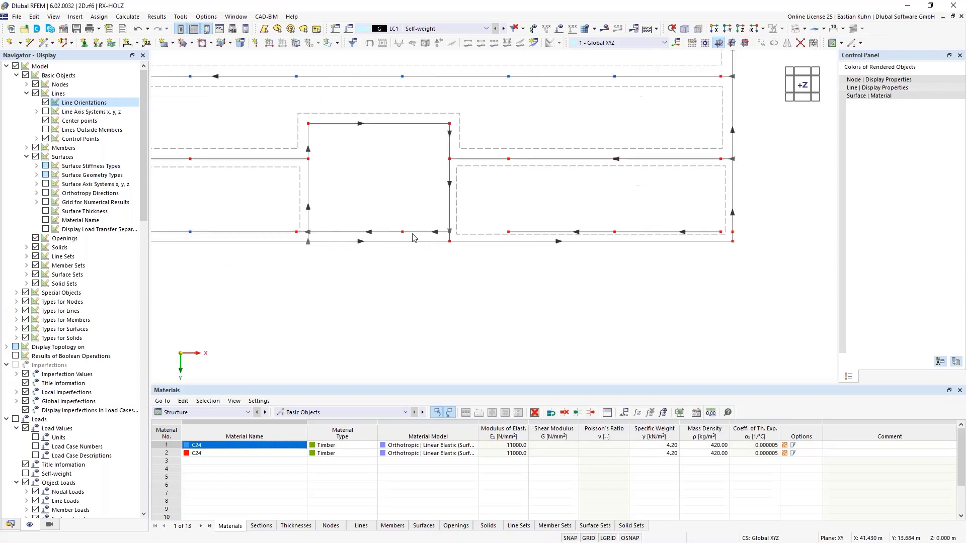
left_click(328, 231)
key("Delete")
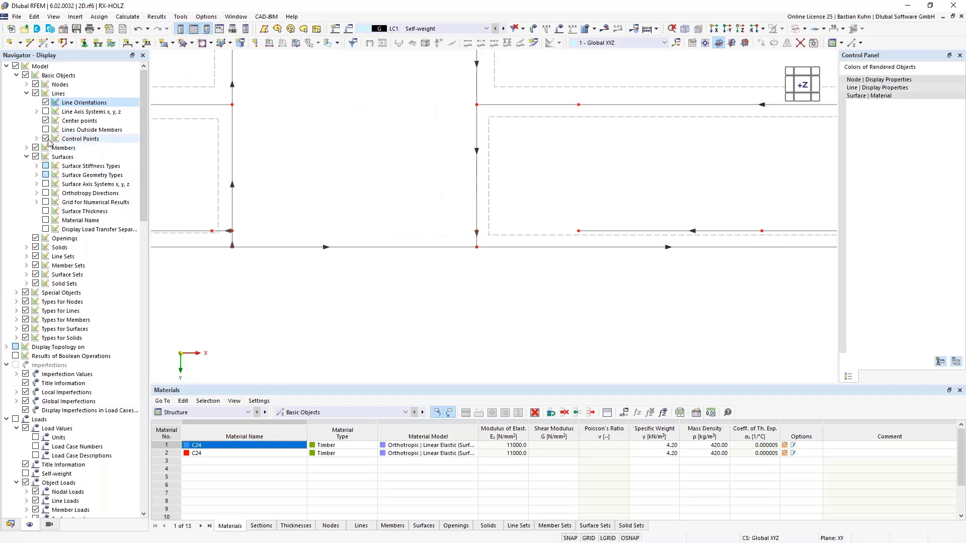
left_click(46, 102)
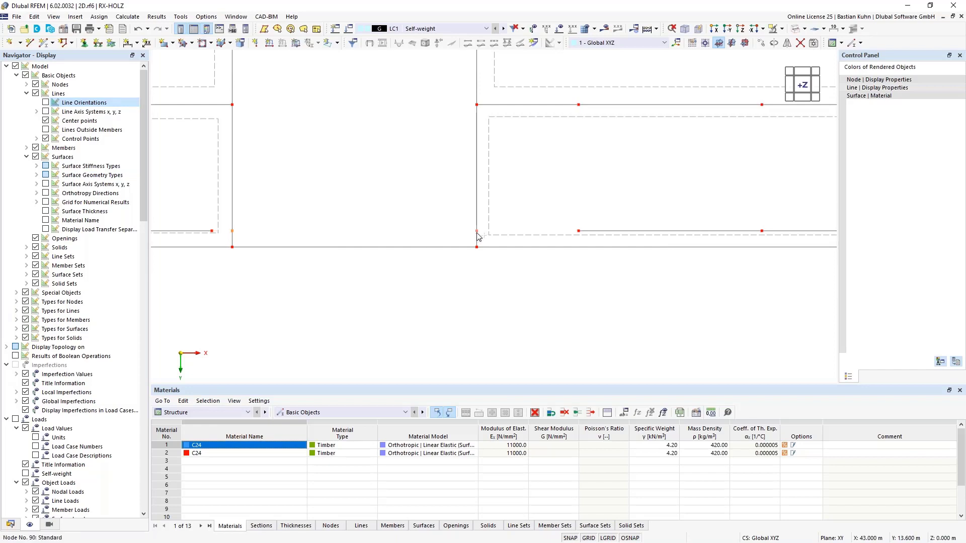
Delete the lower offset line's pieces inside the recess nearer the origin.
scroll(478, 267, "down", 2)
middle_click_drag(420, 302, 686, 257)
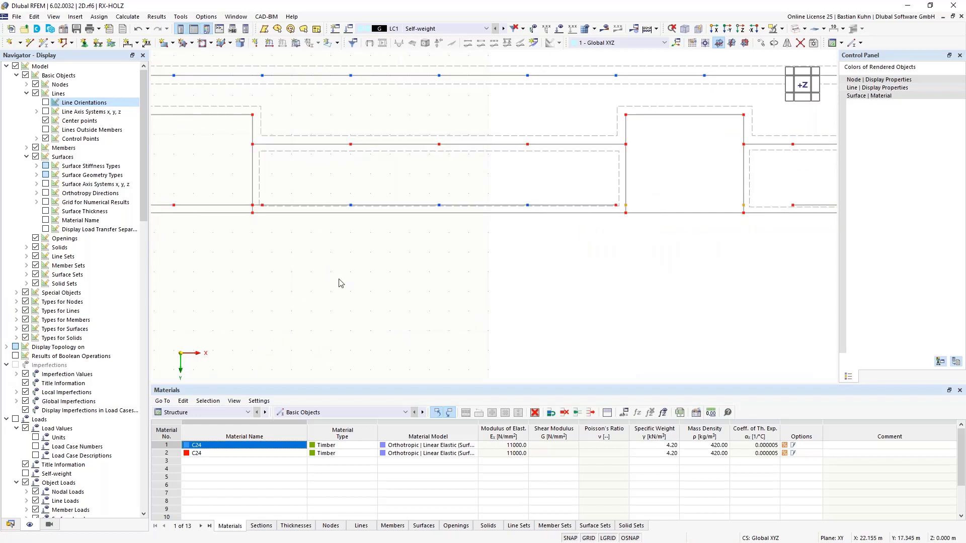
scroll(339, 280, "down", 1)
middle_click_drag(337, 281, 475, 281)
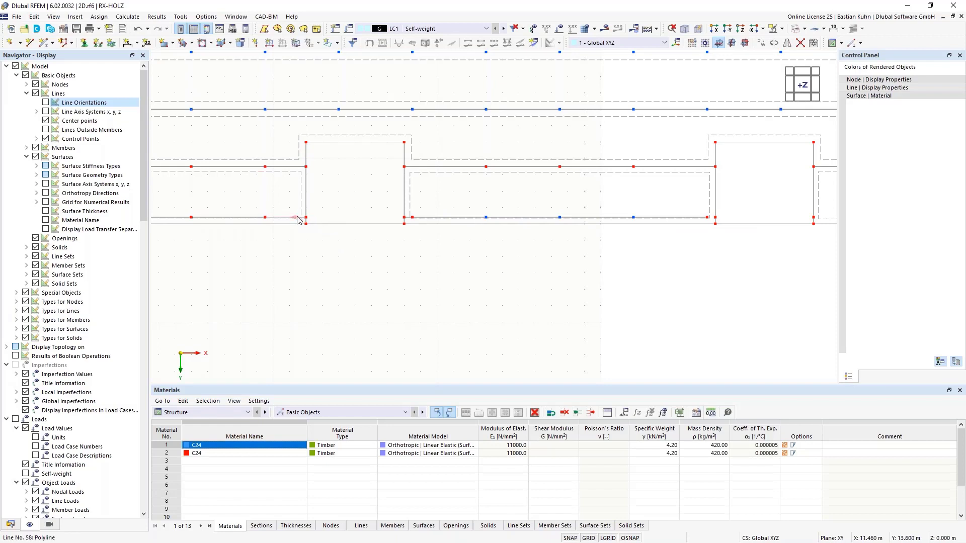
Try to delete the middle section's short end piece of the lower offset line beside the recess nearer the origin, and undo the deletion.
scroll(410, 222, "up", 3)
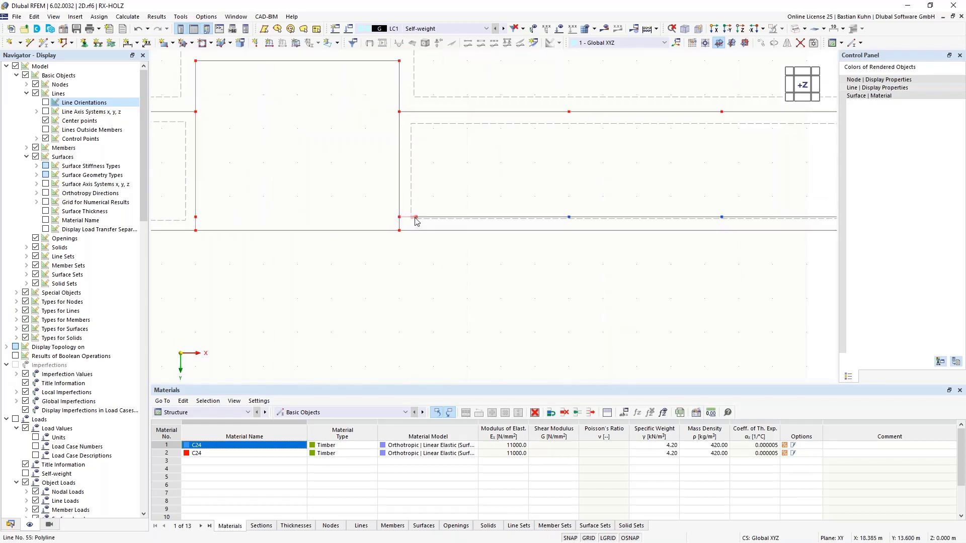
key("Delete")
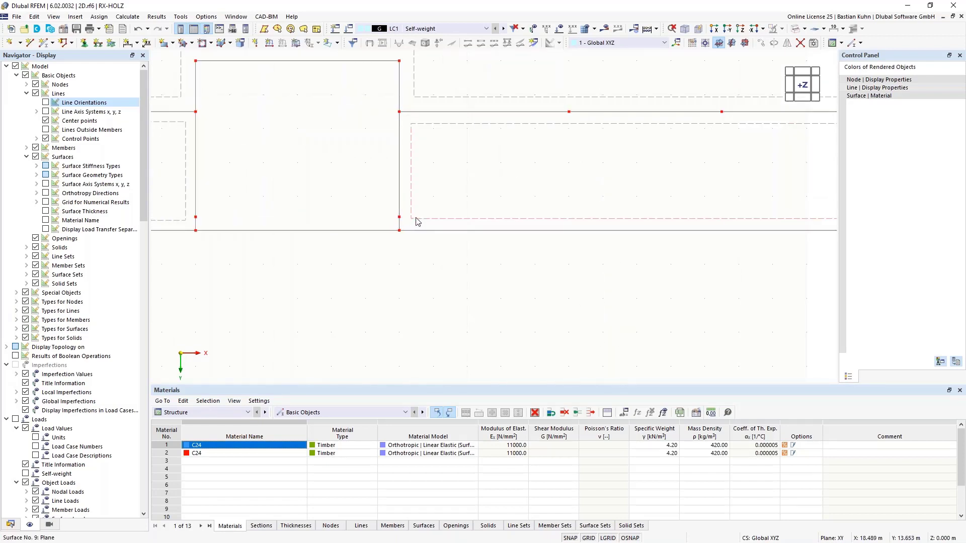
left_click(138, 29)
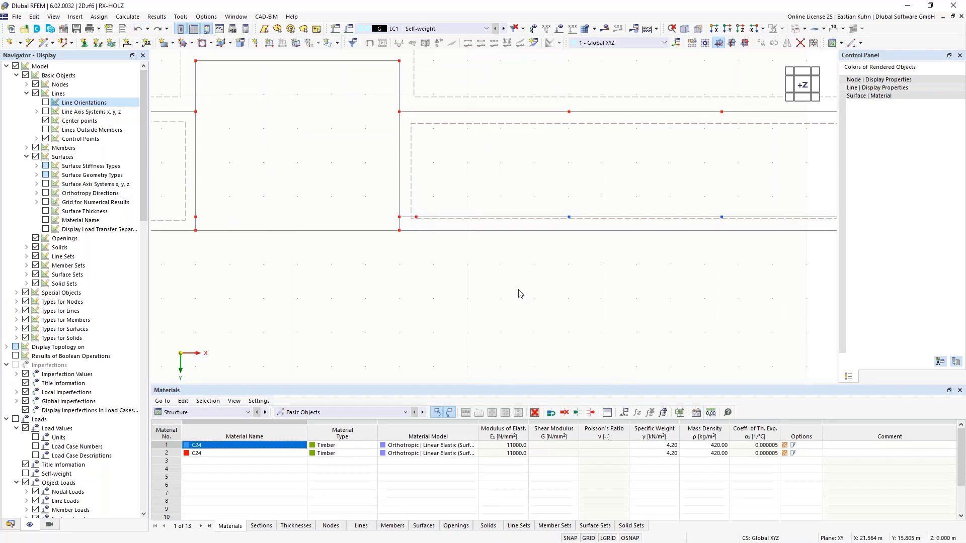
Connect the lower offset line with its nodes in the middle section and delete its short end piece beside the recess nearer the origin.
scroll(516, 289, "down", 3)
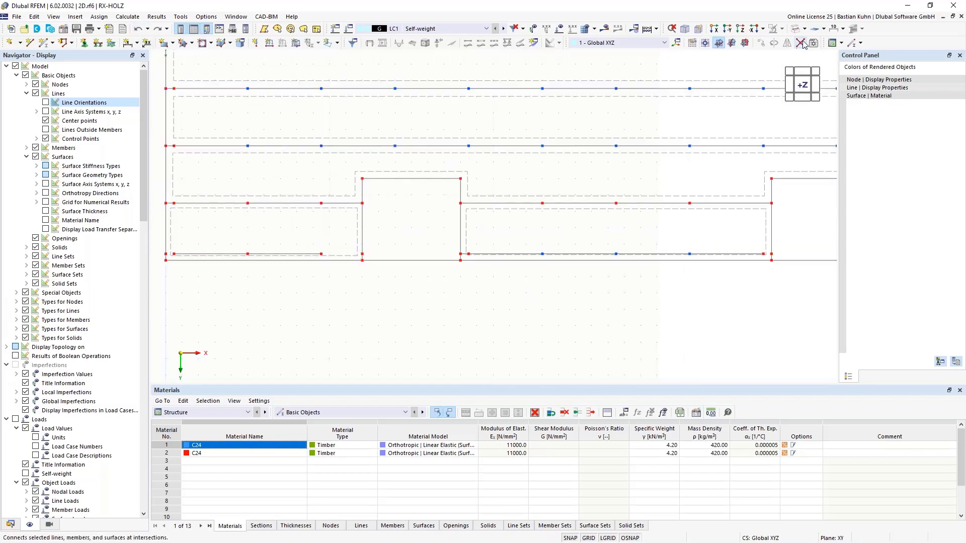
left_click_drag(746, 297, 502, 245)
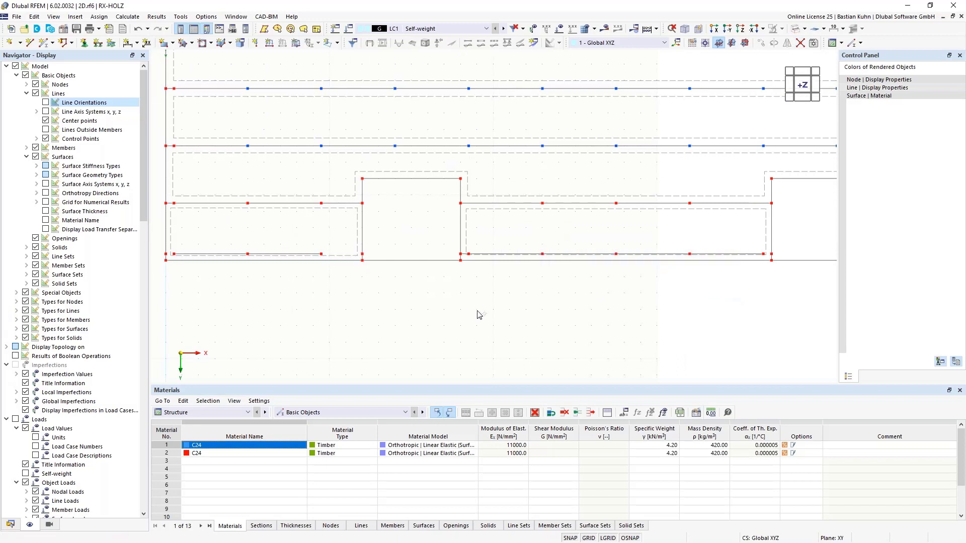
scroll(471, 277, "up", 3)
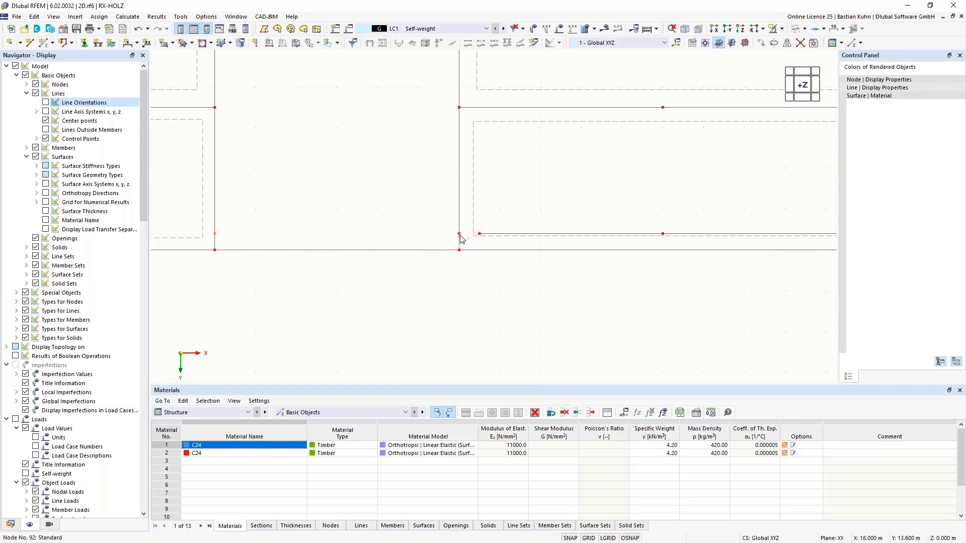
Delete the four leftover offset-line nodes on the sides of both recesses, merging their joined lines.
scroll(554, 261, "down", 6)
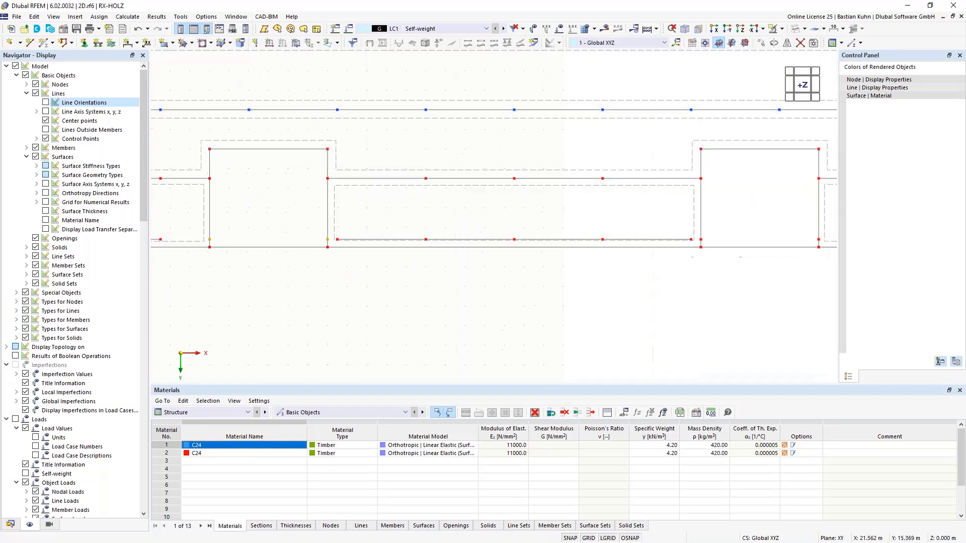
scroll(590, 252, "up", 2)
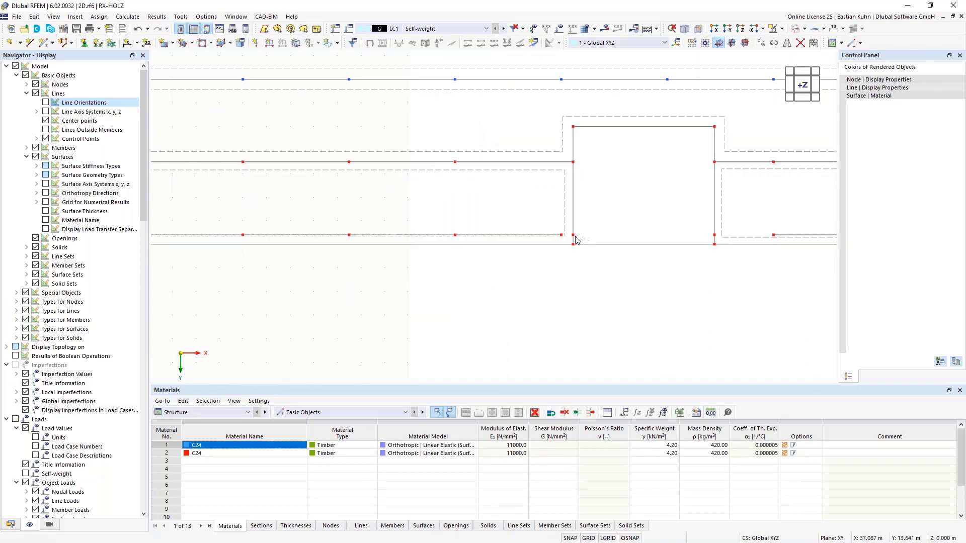
right_click(716, 238)
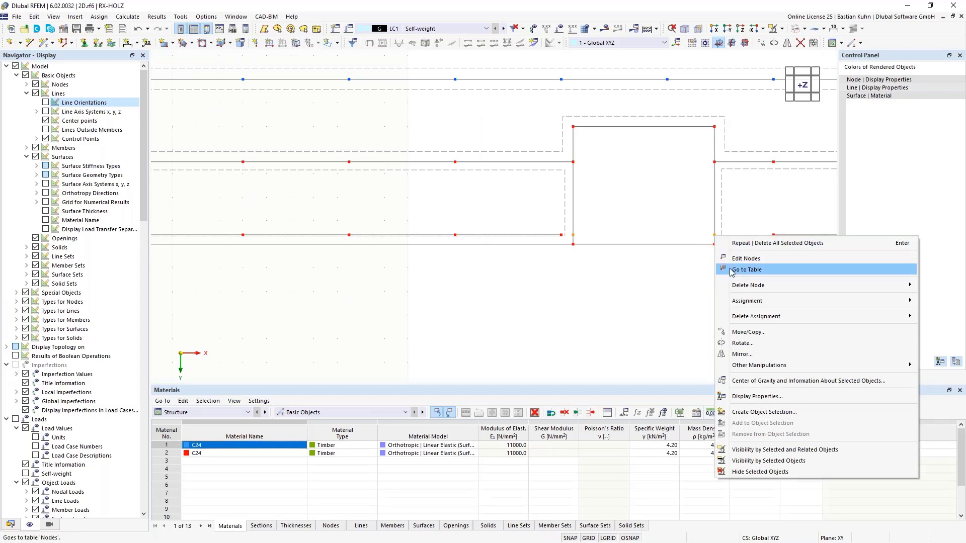
mouse_move(740, 284)
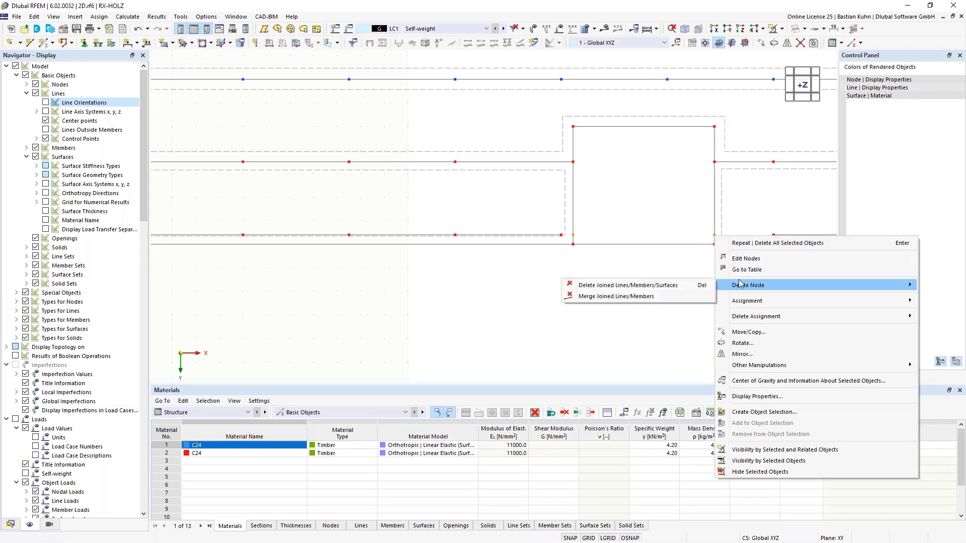
left_click(616, 296)
scroll(600, 321, "down", 1)
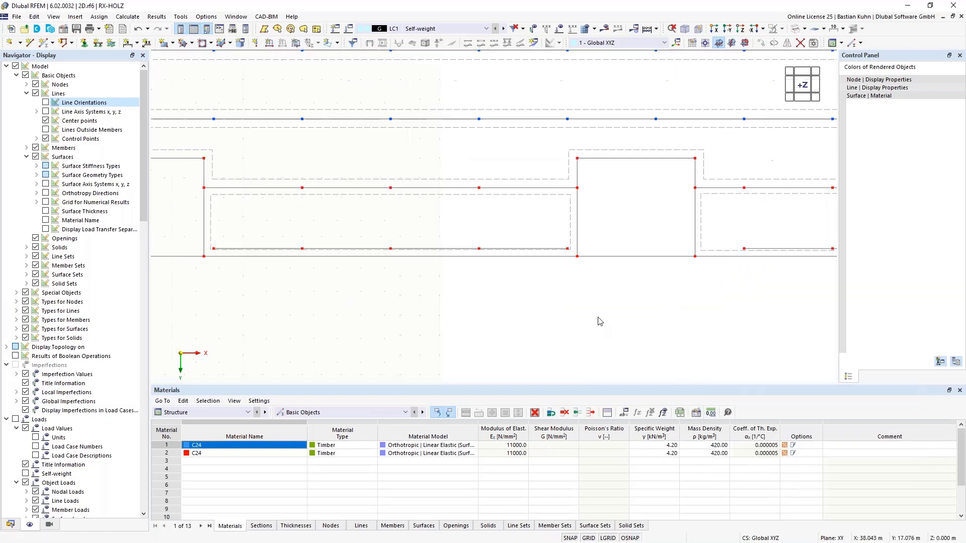
Open the dialog for creating a new line hinge.
scroll(601, 321, "down", 2)
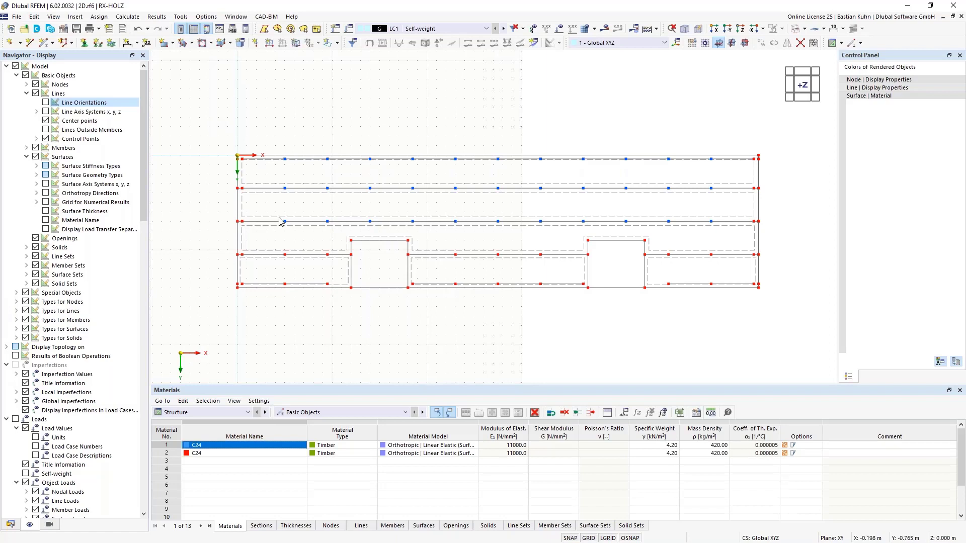
left_click(75, 17)
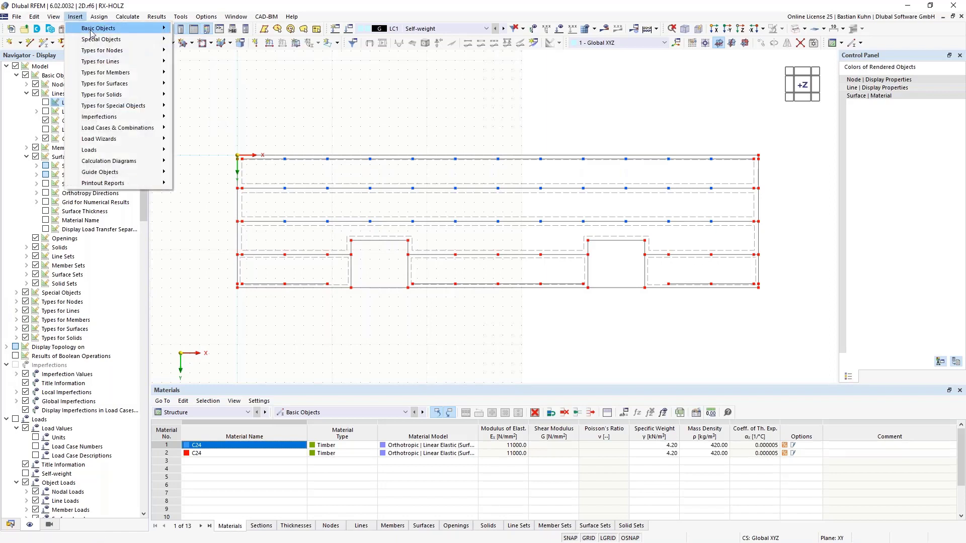
mouse_move(143, 62)
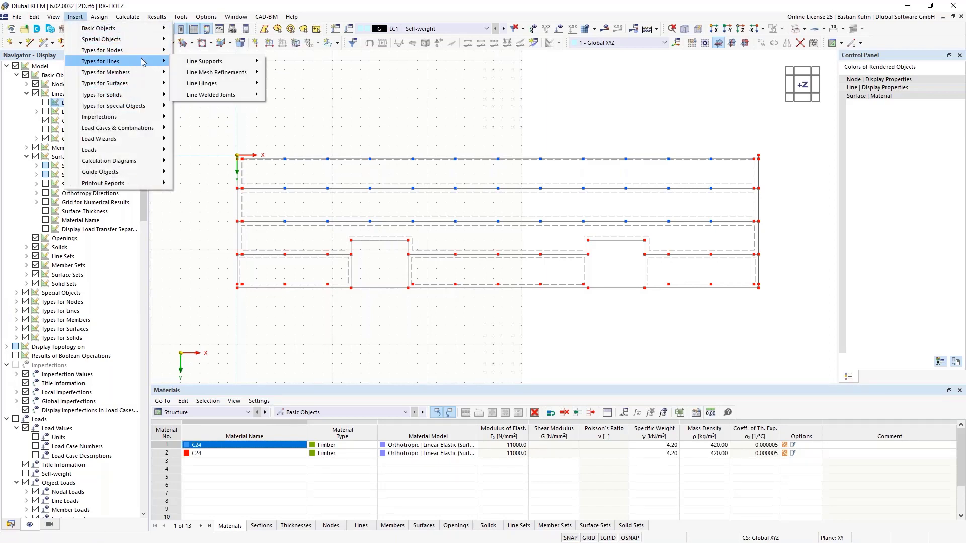
mouse_move(237, 83)
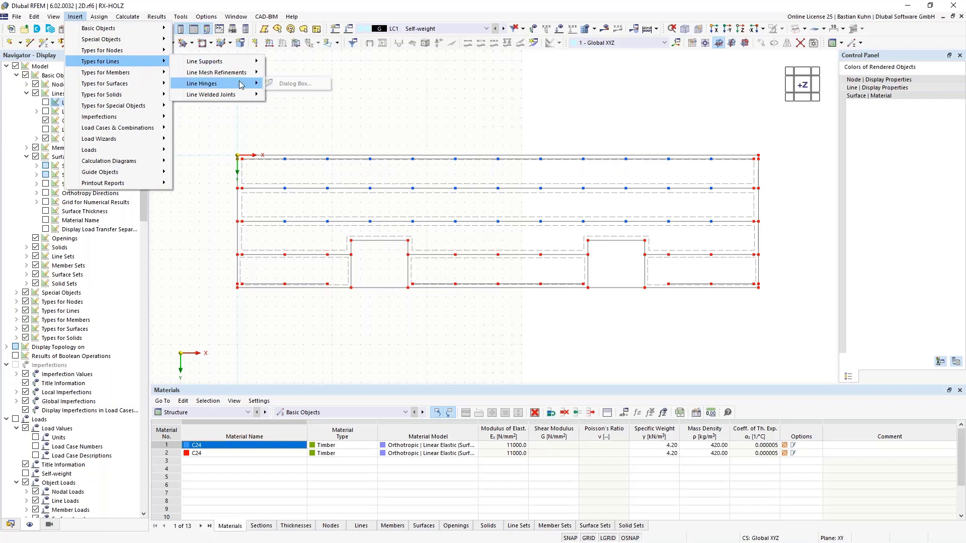
left_click(292, 84)
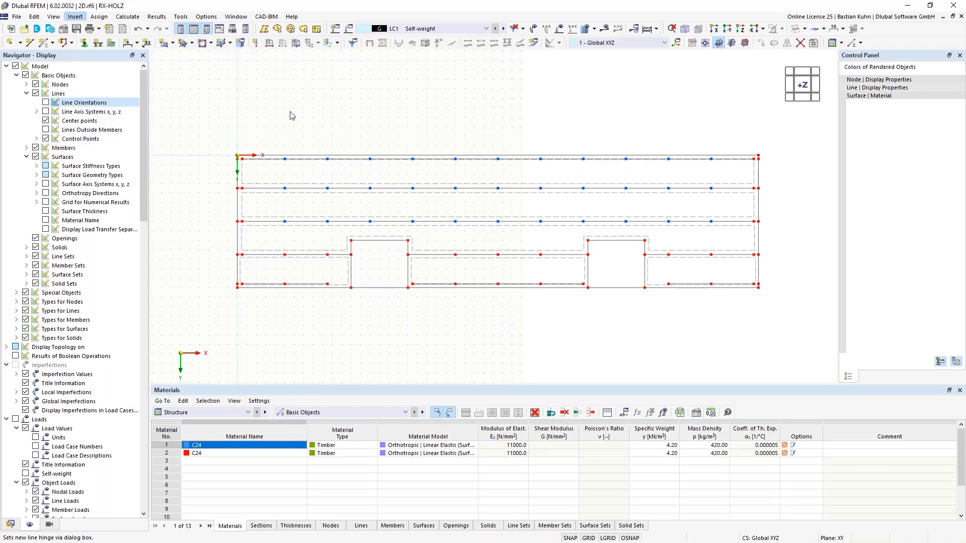
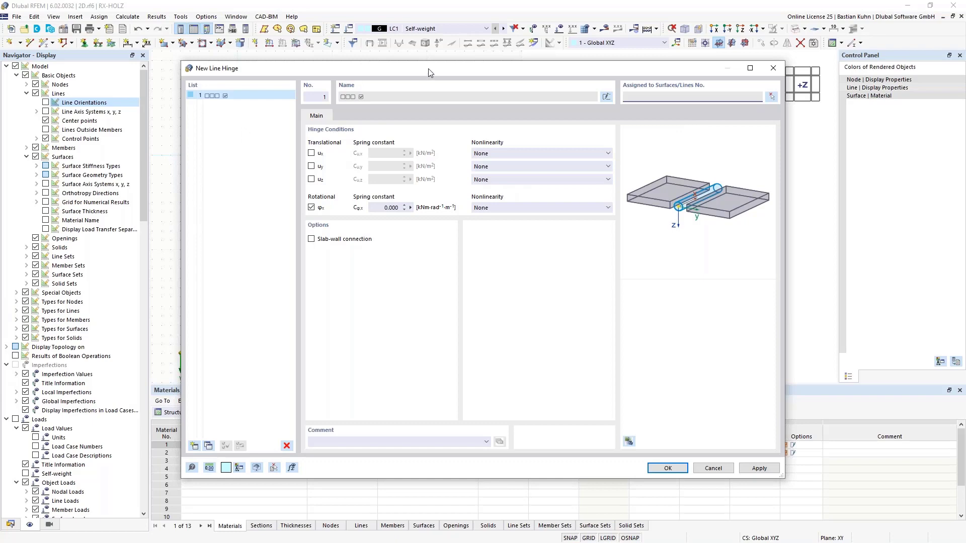
Release the line hinge's ux and uy translations and set both spring constants to 5900 kN/m².
left_click_drag(428, 68, 527, 92)
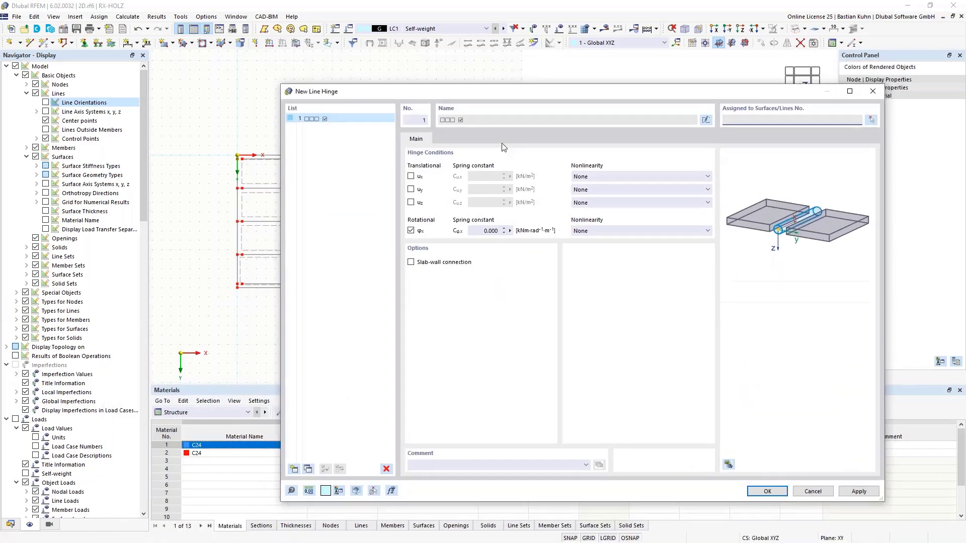
left_click_drag(502, 143, 404, 301)
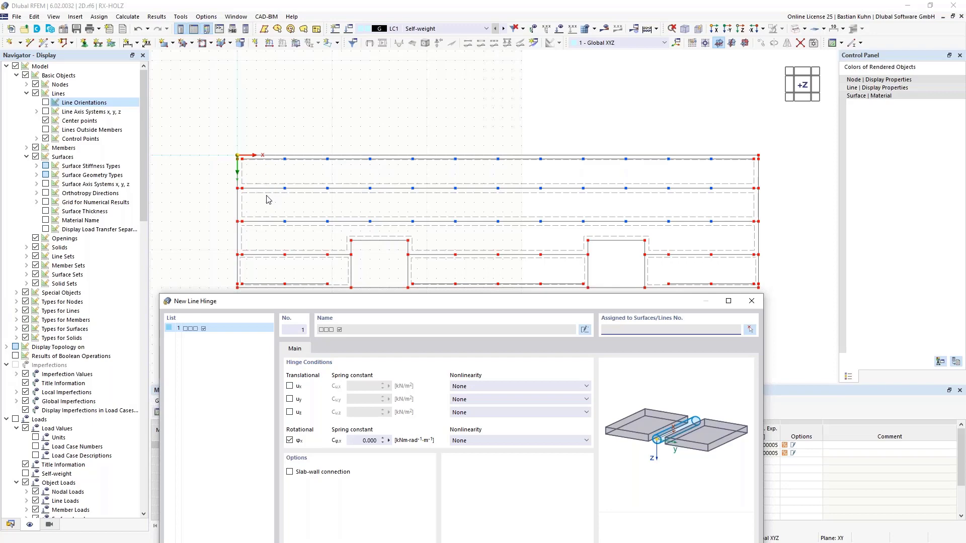
left_click_drag(305, 307, 330, 60)
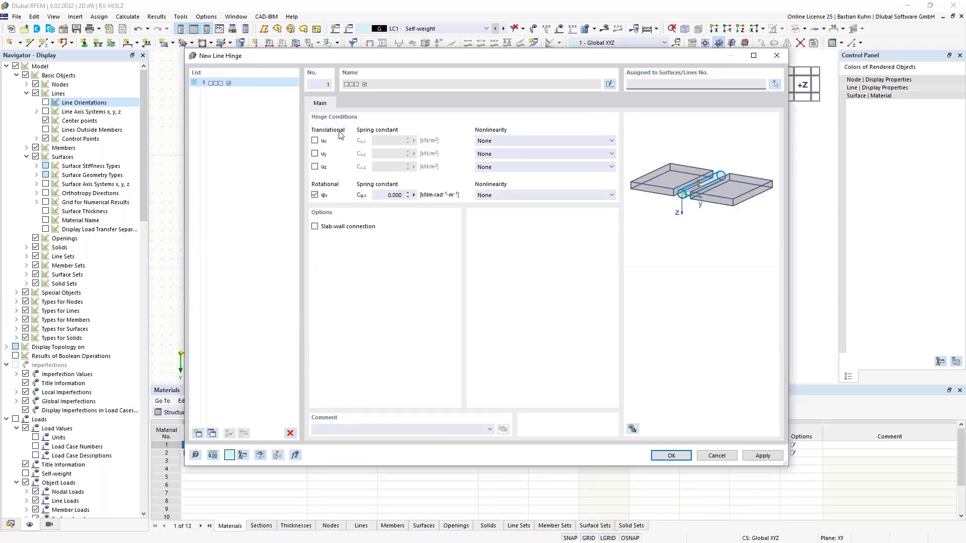
left_click(315, 140)
left_click(314, 153)
left_click(394, 141)
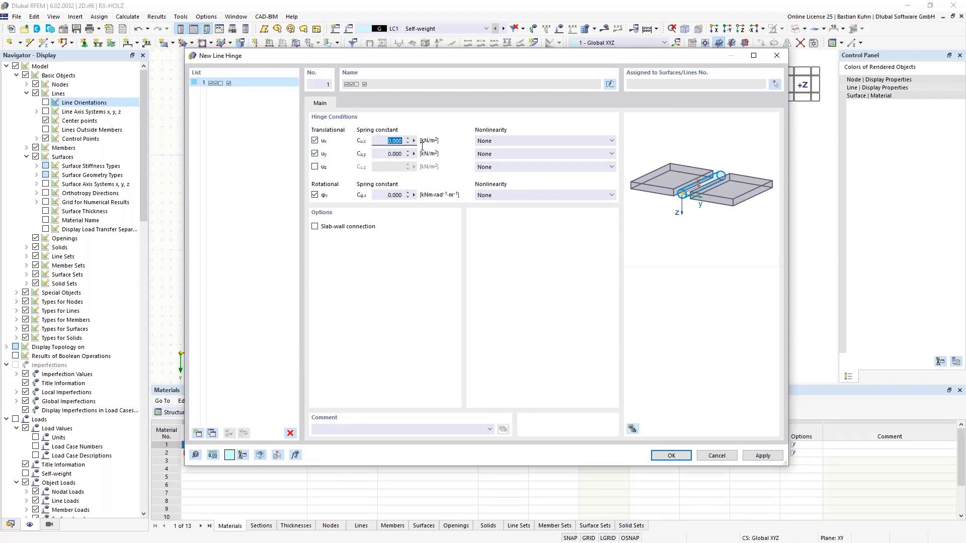
type("59")
left_click(381, 154)
type("59")
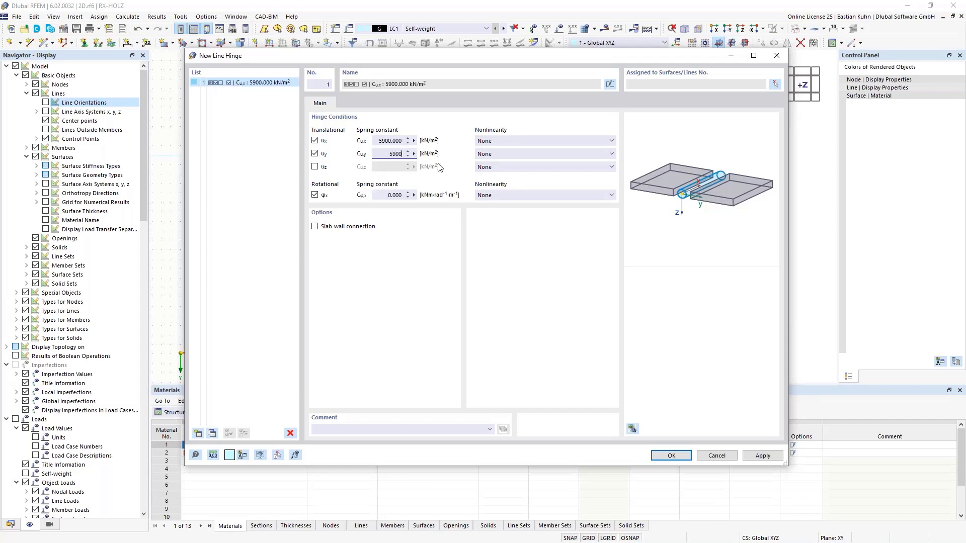
Set the hinge's rotational spring constant about x to 1 kNm/(rad·m) and accept the new line hinge.
left_click(380, 141)
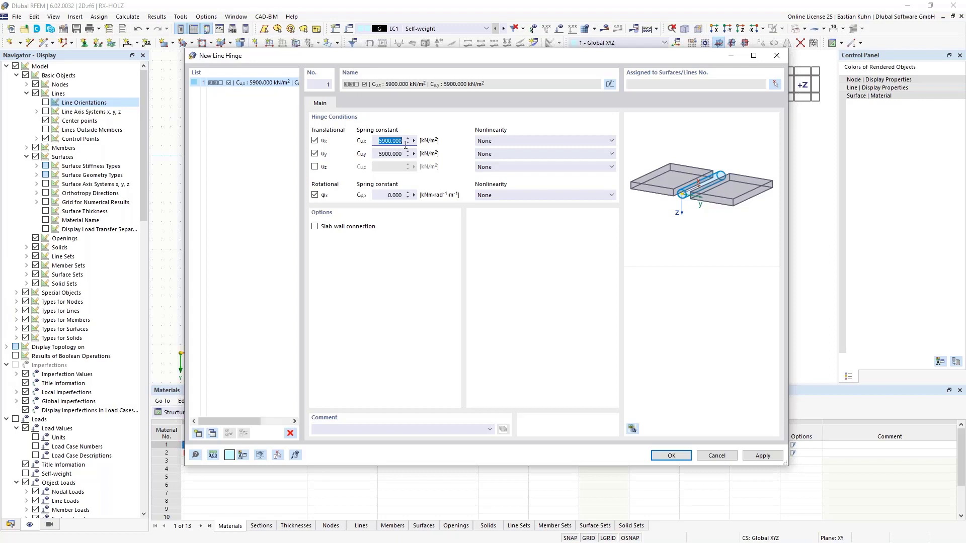
left_click(379, 194)
type("1")
left_click(665, 458)
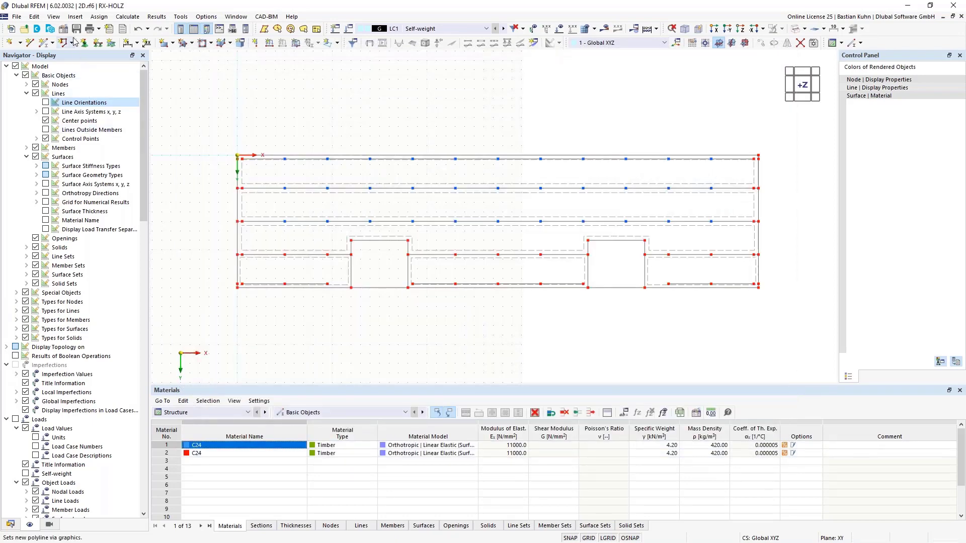
Assign line hinge 1 to surface 2, picking both long joint lines and their short end pieces at the origin end.
left_click(77, 17)
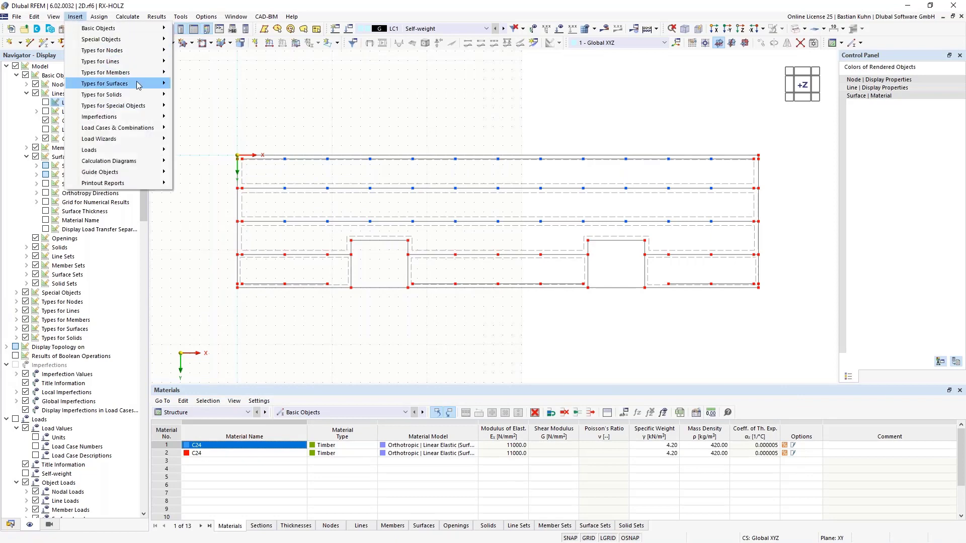
mouse_move(151, 61)
mouse_move(219, 83)
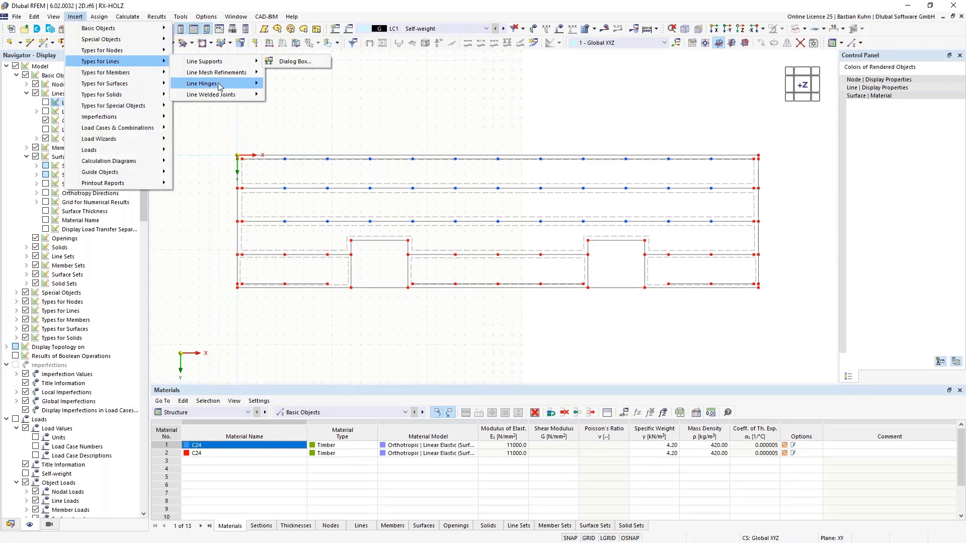
left_click(291, 83)
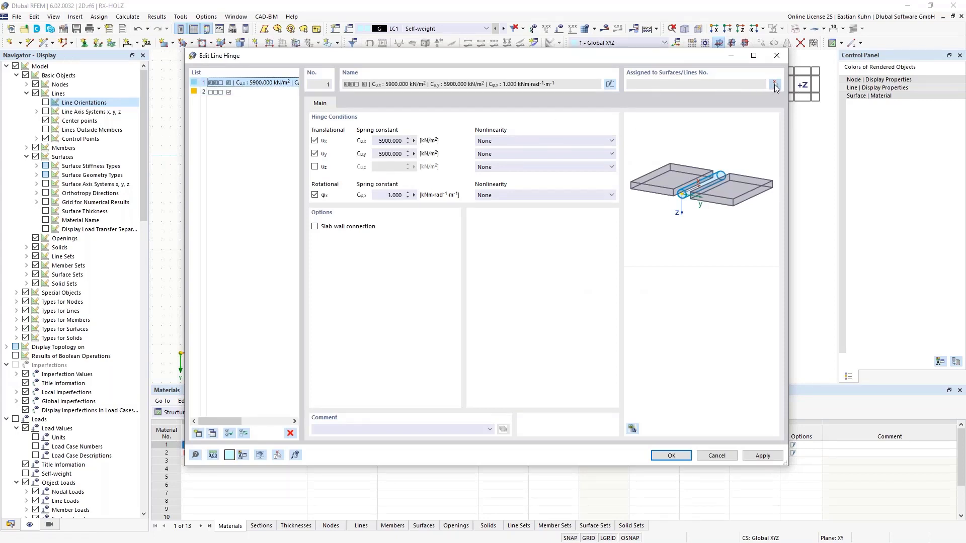
left_click(774, 84)
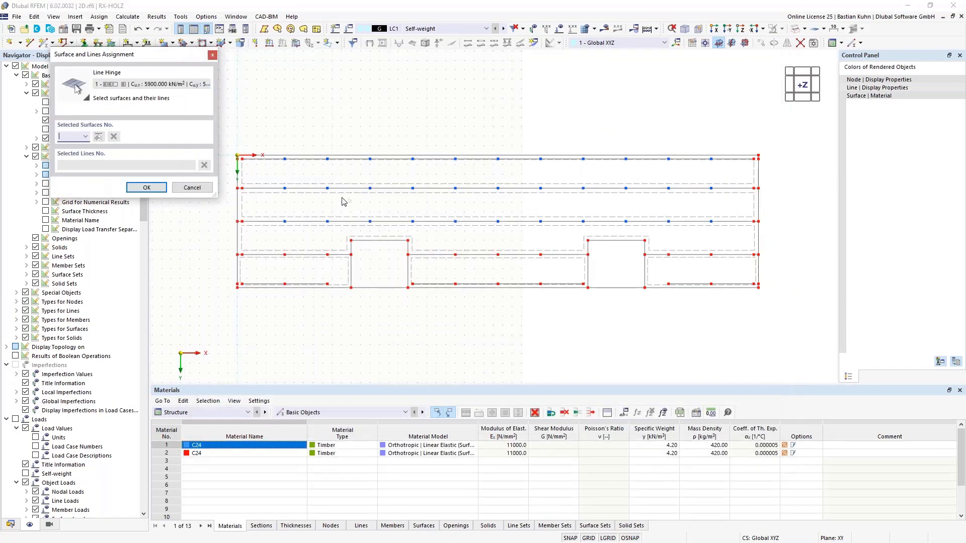
left_click(319, 204)
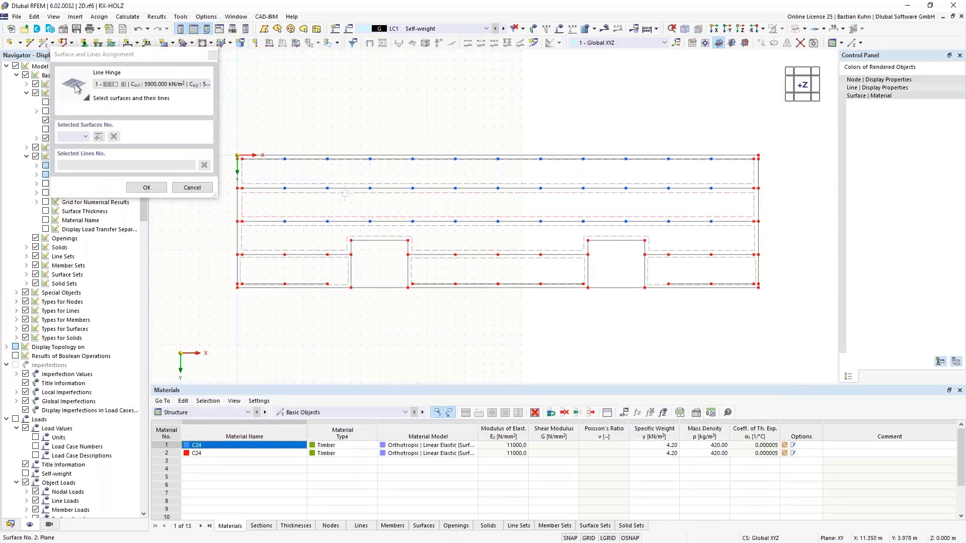
left_click(296, 188)
scroll(245, 192, "up", 4)
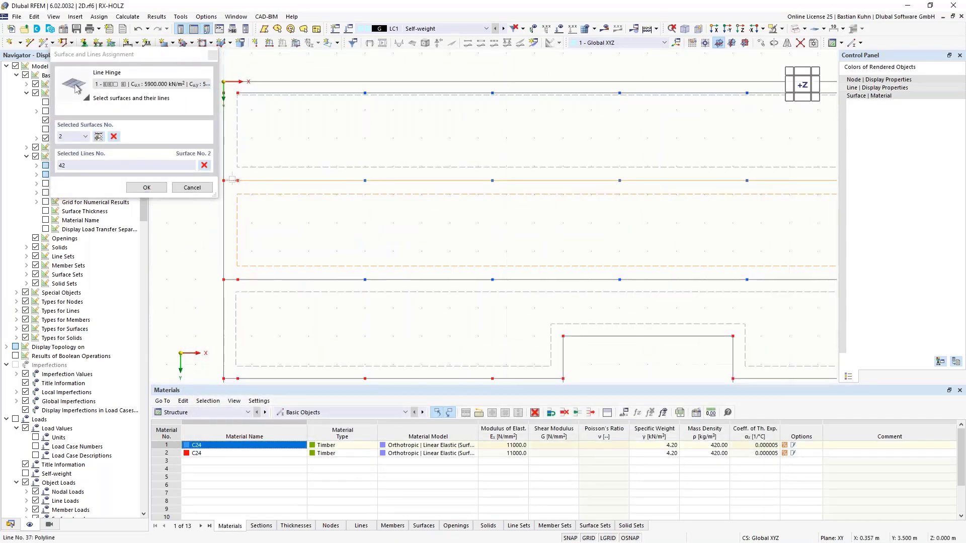
left_click(232, 179)
left_click(231, 280)
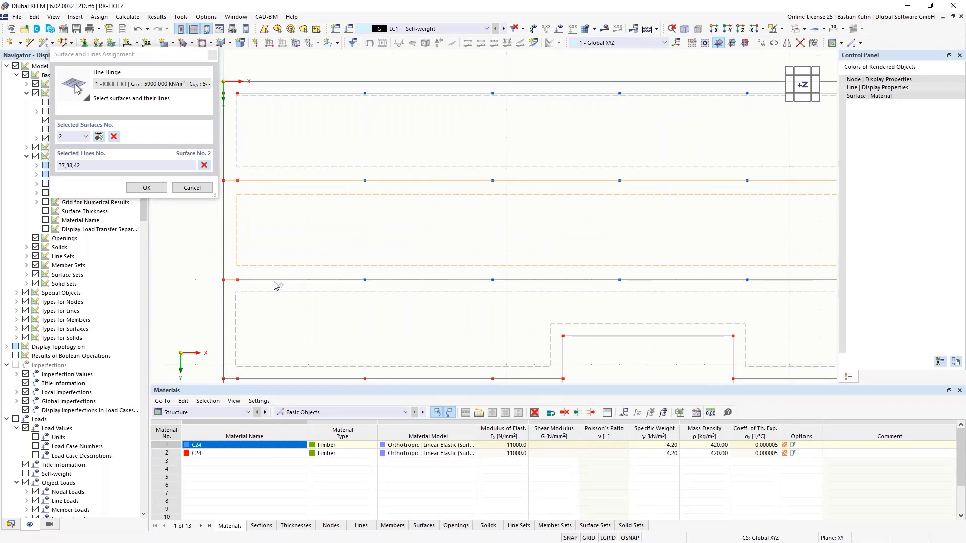
left_click(274, 281)
Add the short end pieces of both surface 2 joint lines at the end far from the origin and accept the assignment.
scroll(398, 257, "down", 5)
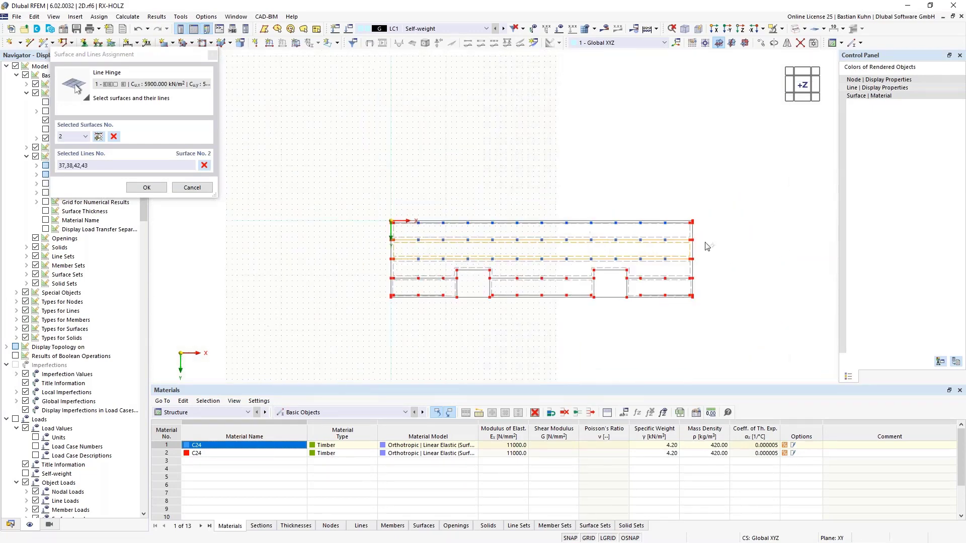
scroll(702, 247, "up", 4)
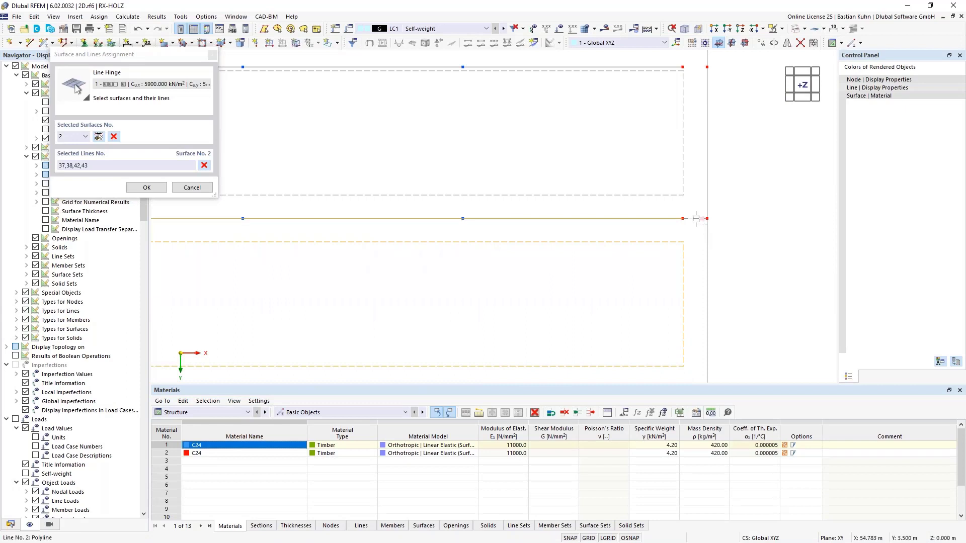
left_click(697, 257)
middle_click_drag(655, 223, 564, 146)
scroll(565, 147, "down", 1)
left_click(599, 284)
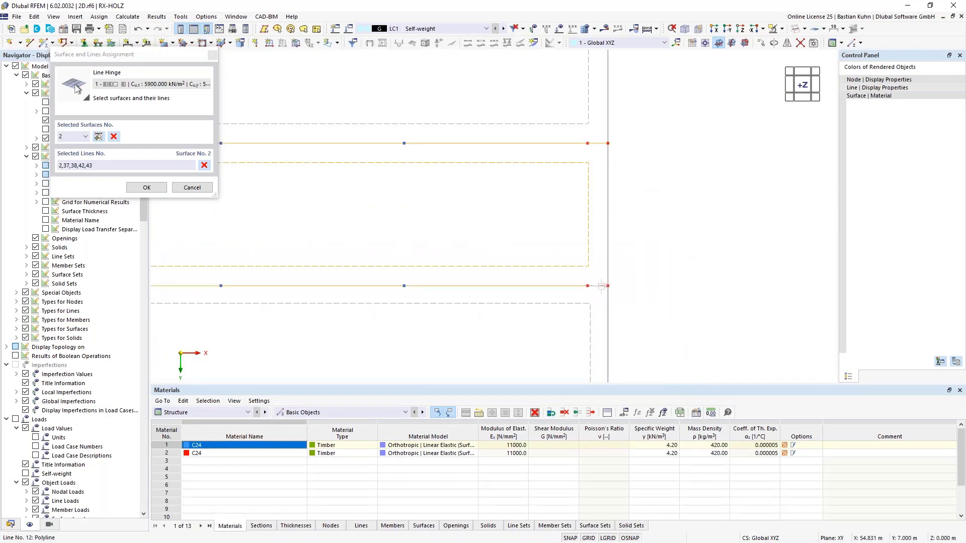
left_click(150, 189)
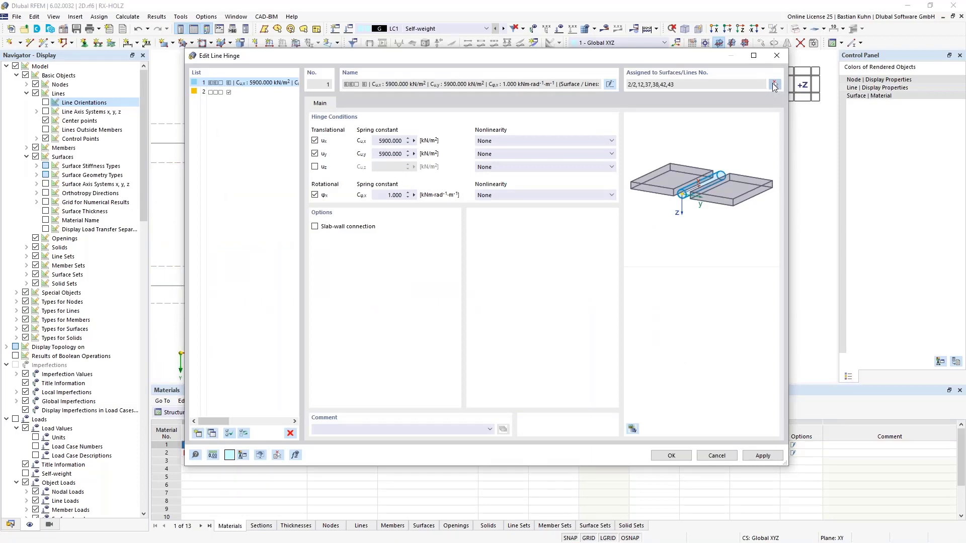
Assign the hinge to surface 3, the edge section nearest the origin, along joint line 22 and its short end piece 39.
left_click(774, 86)
scroll(449, 302, "down", 4)
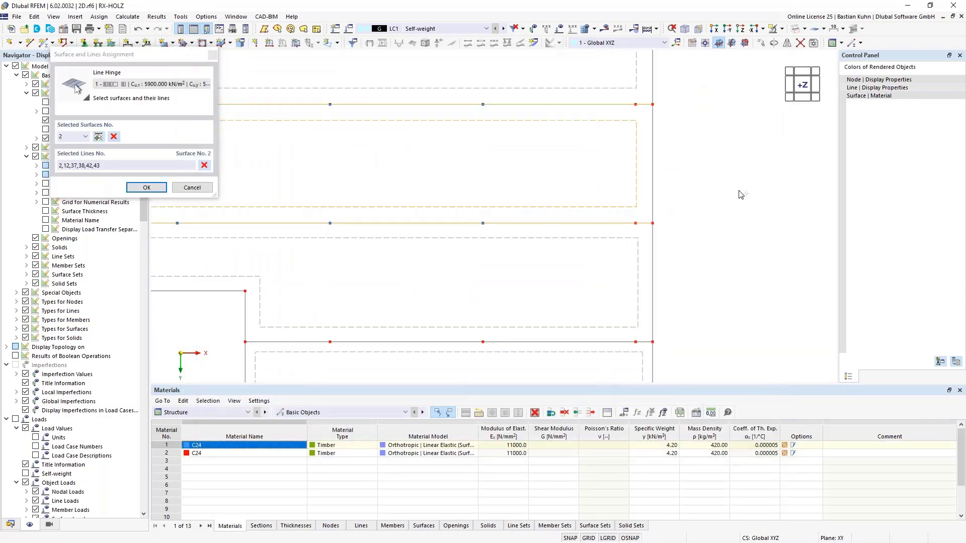
middle_click_drag(395, 301, 571, 275)
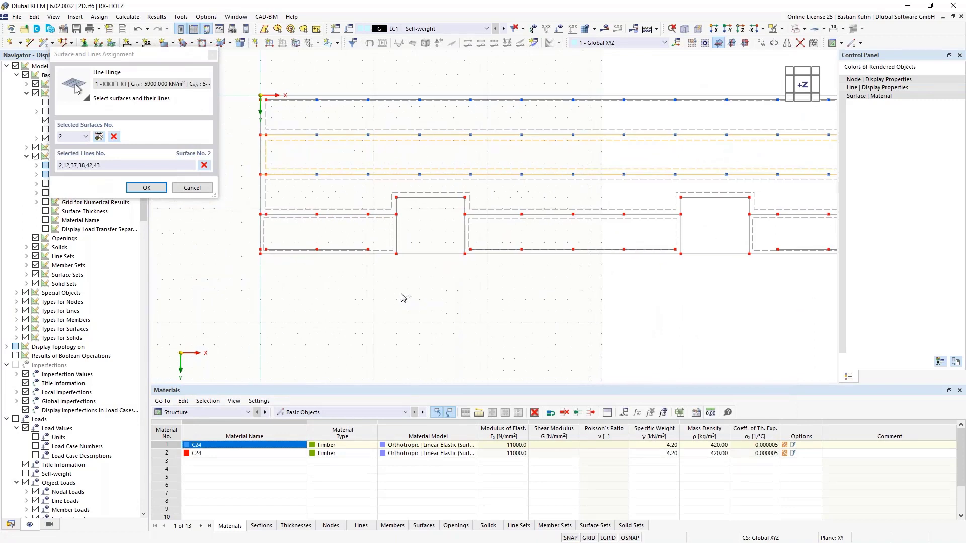
left_click(359, 223)
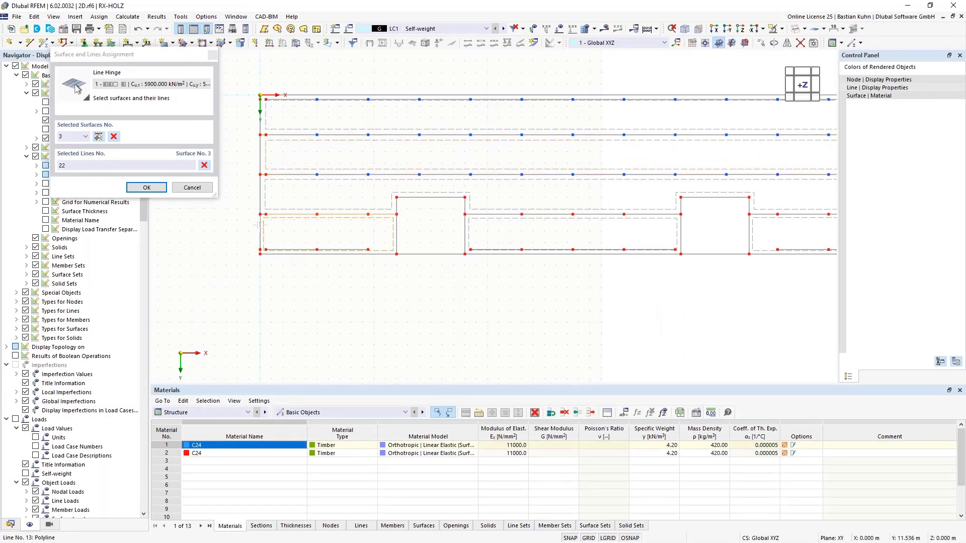
scroll(262, 224, "up", 3)
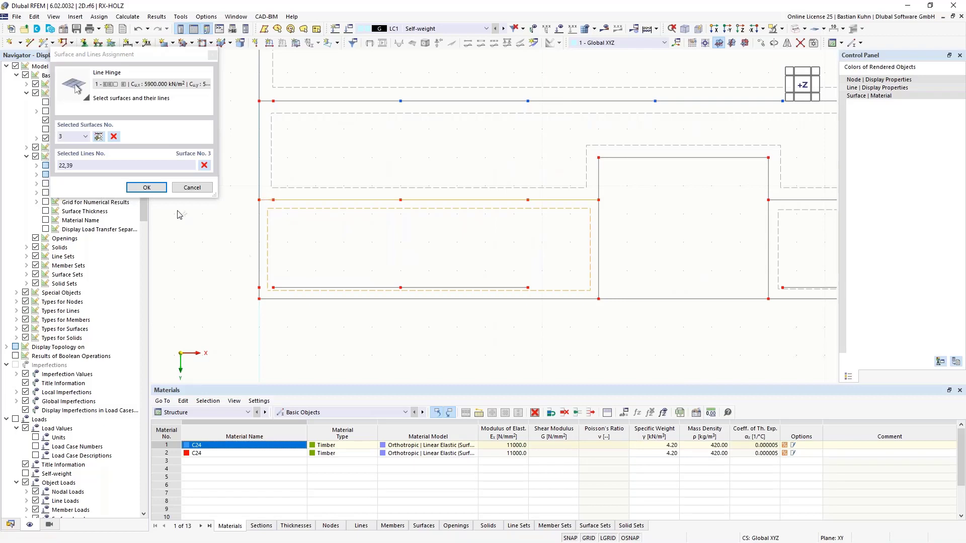
left_click(146, 188)
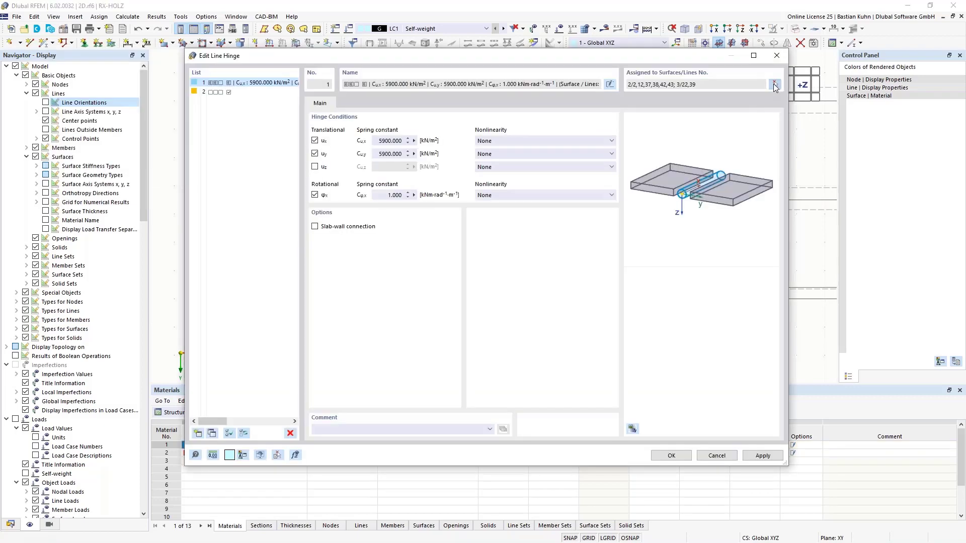
Assign the hinge to surface 9, the section between the two recesses, along its joint line 20.
left_click(774, 84)
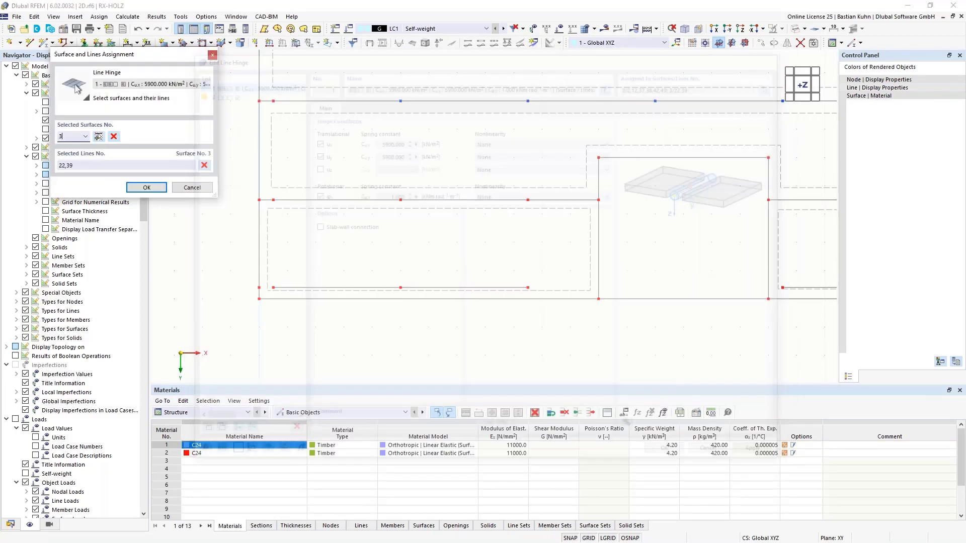
left_click(784, 210)
left_click(785, 200)
Assign the hinge to surface 11 beyond the second recess along lines 44 and 16, and save the line hinge.
scroll(771, 267, "down", 5)
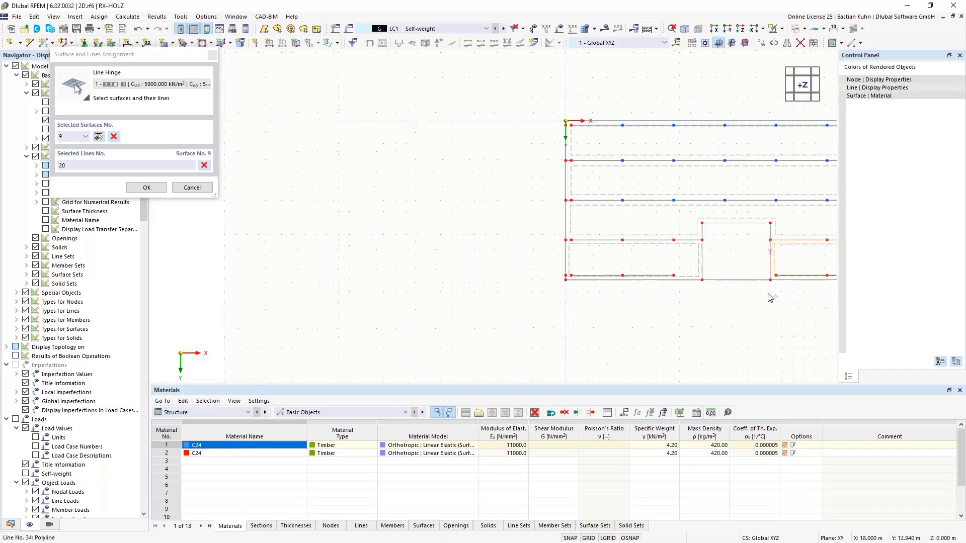
middle_click_drag(770, 297, 394, 317)
scroll(646, 288, "up", 4)
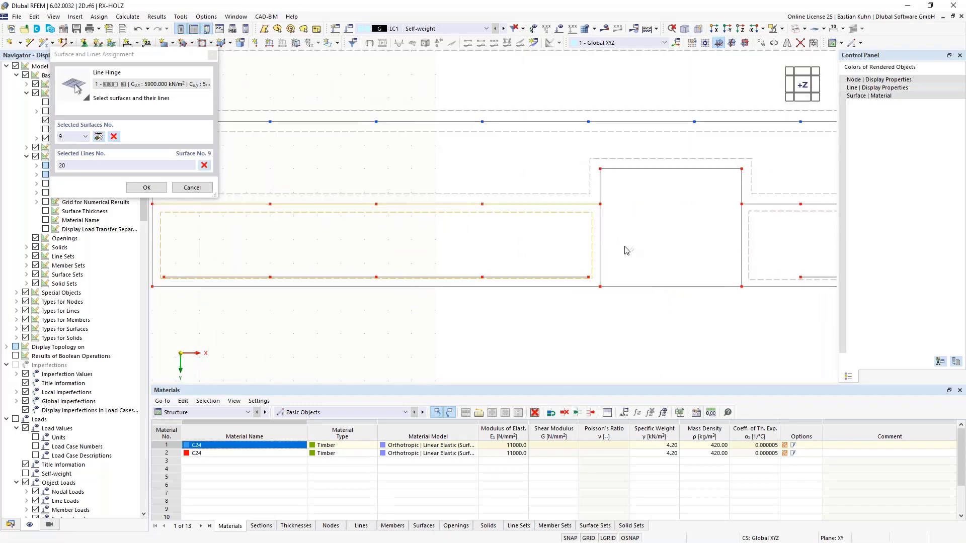
left_click(752, 205)
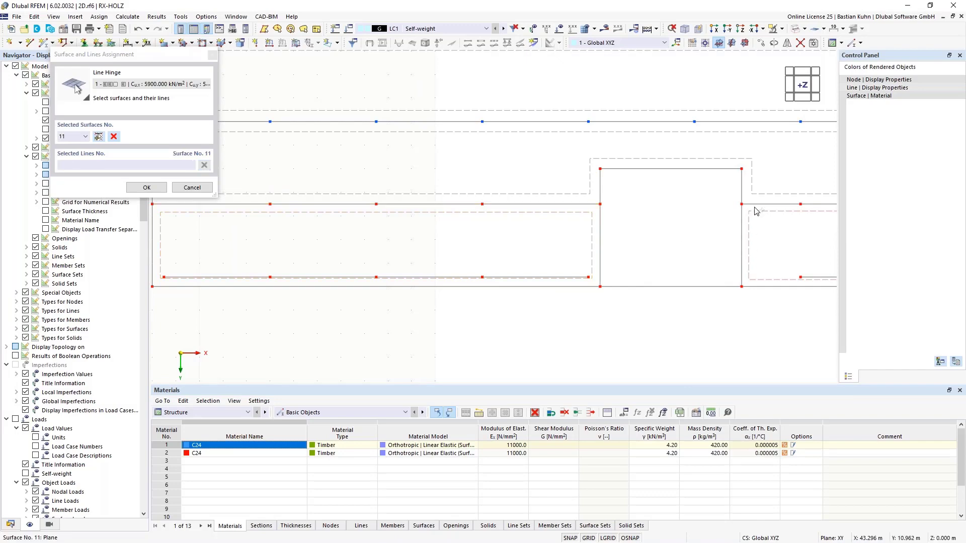
scroll(753, 245, "down", 5)
middle_click_drag(774, 275, 478, 301)
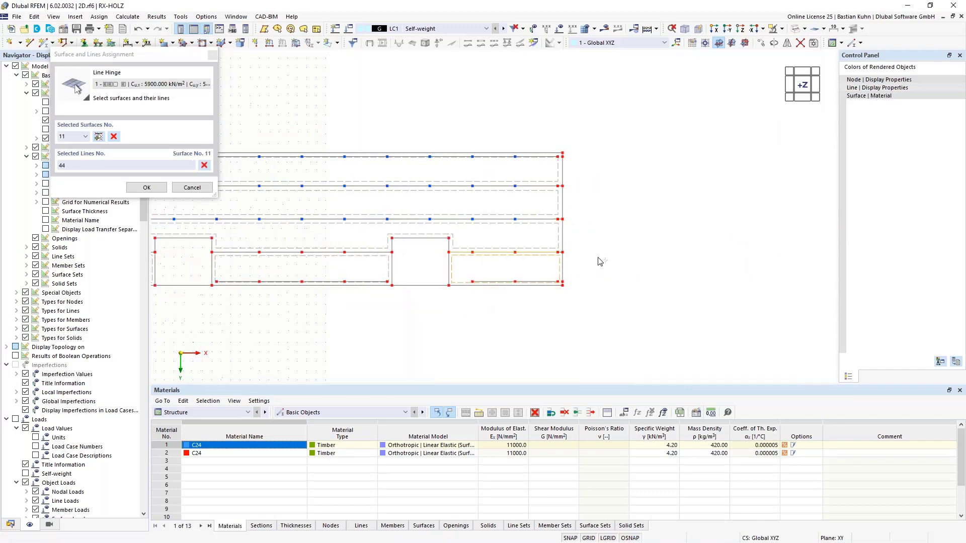
scroll(586, 254, "up", 6)
left_click(517, 254)
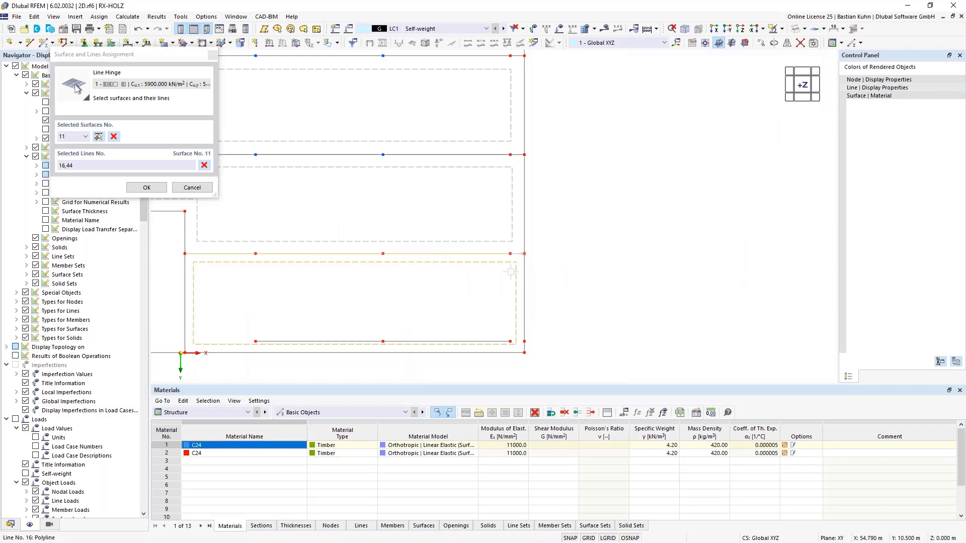
left_click(147, 187)
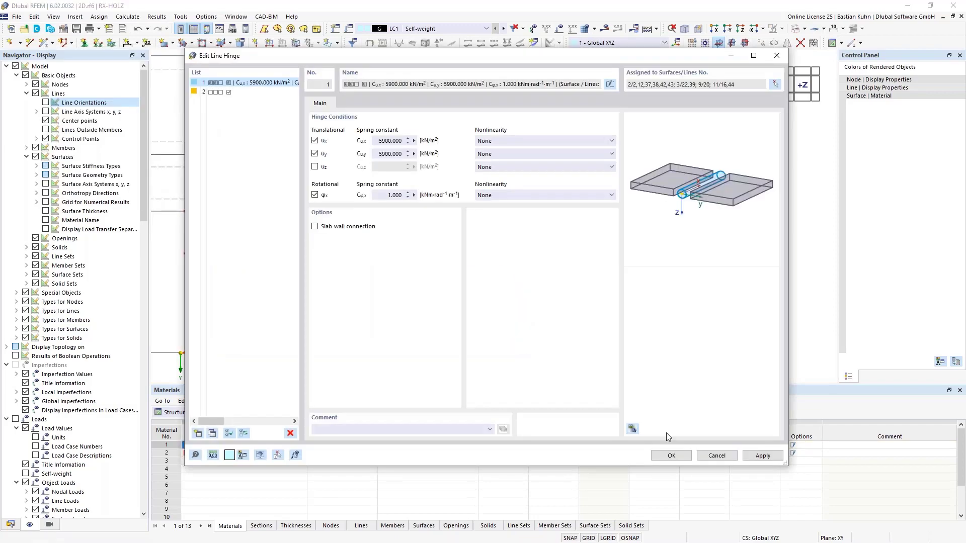
left_click(671, 456)
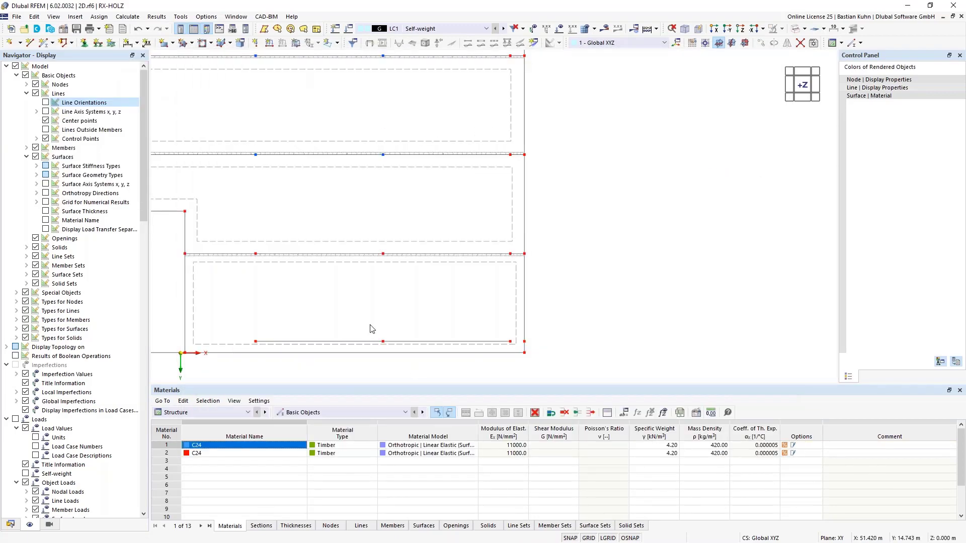
Enlarge the line hinge graphics displayed along the joint beside the recess farther from the origin.
scroll(506, 250, "up", 4)
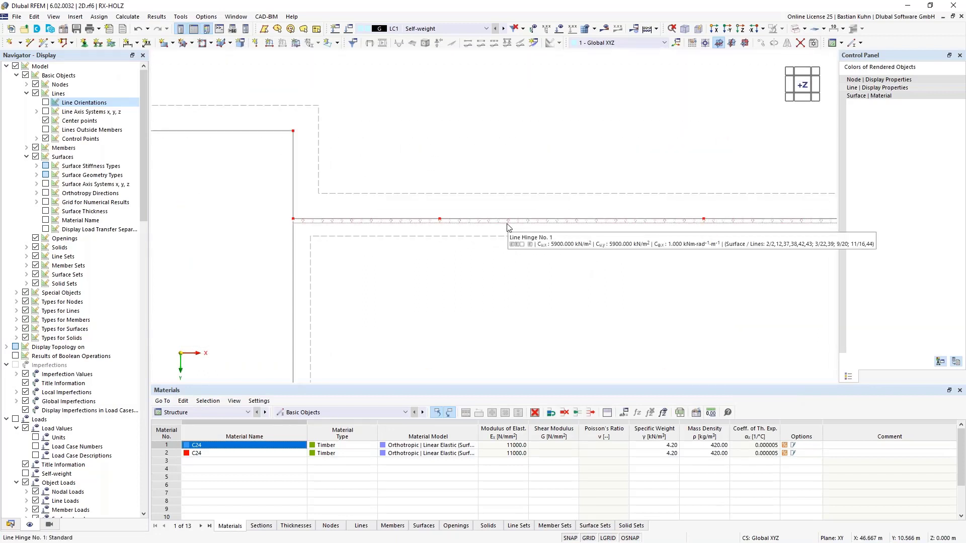
right_click(507, 227)
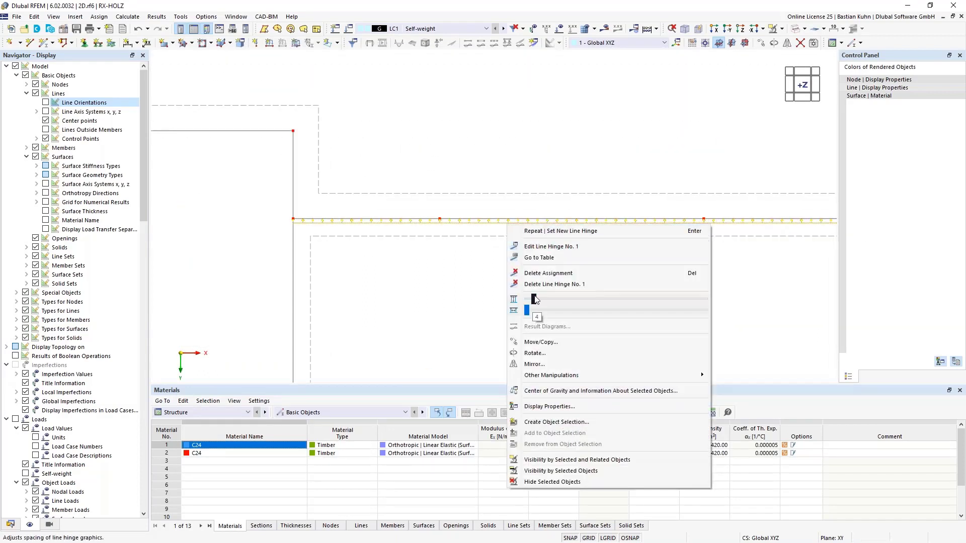
left_click_drag(608, 301, 633, 300)
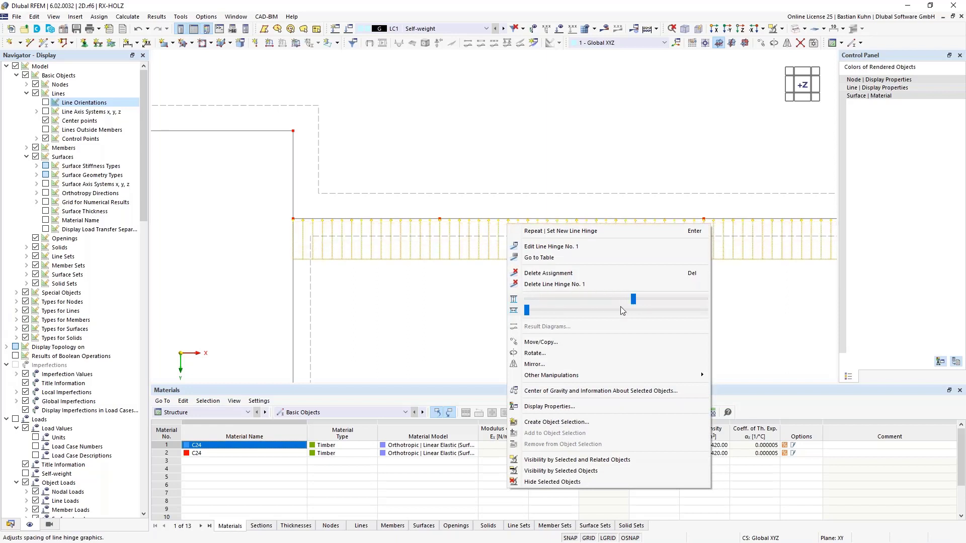
Widen the spacing of the line hinge graphics displayed along the joint beside the recess.
left_click_drag(527, 310, 614, 316)
left_click(453, 330)
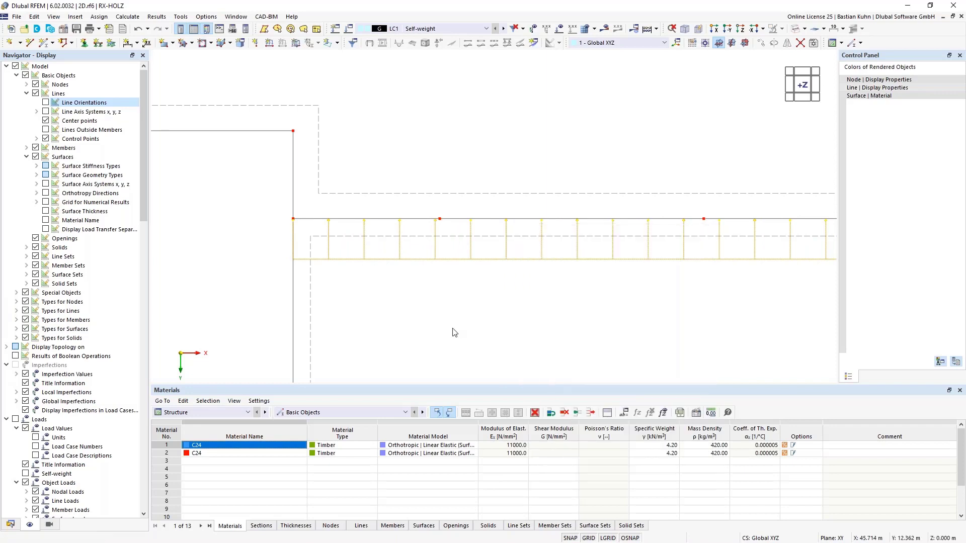
Edit the Hinged line support: release uX and uY, give both a spring constant of 5900 kN/m², and keep uZ fixed.
scroll(448, 319, "down", 3)
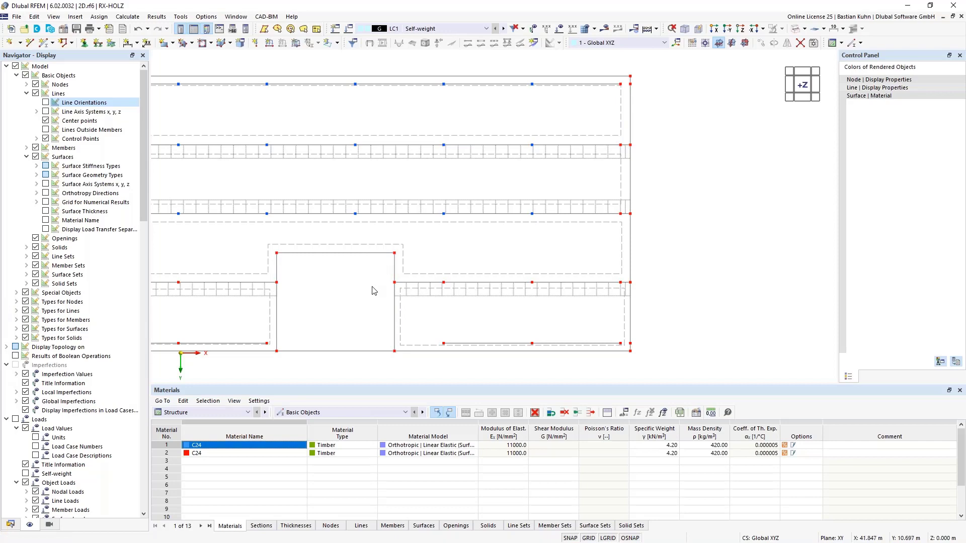
scroll(371, 286, "down", 3)
middle_click_drag(371, 287, 538, 261)
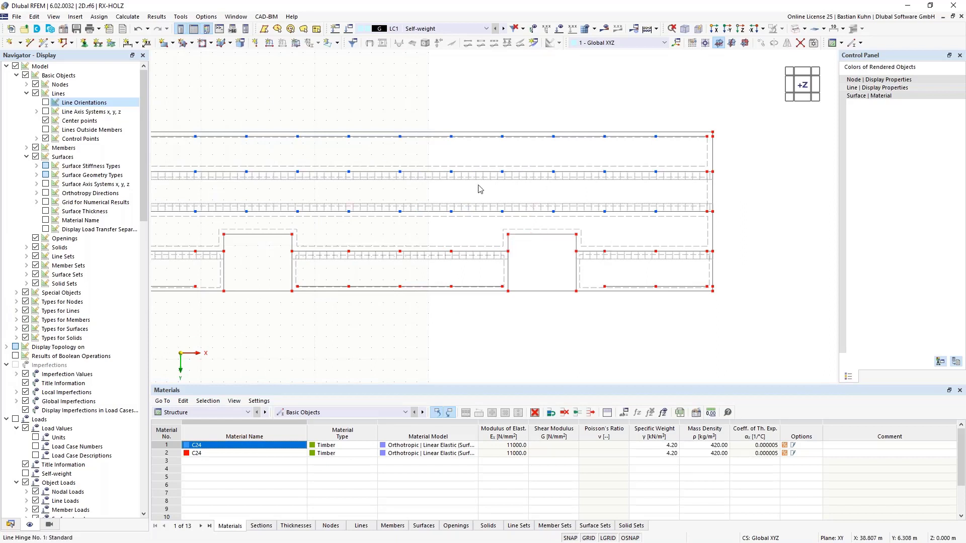
left_click(98, 43)
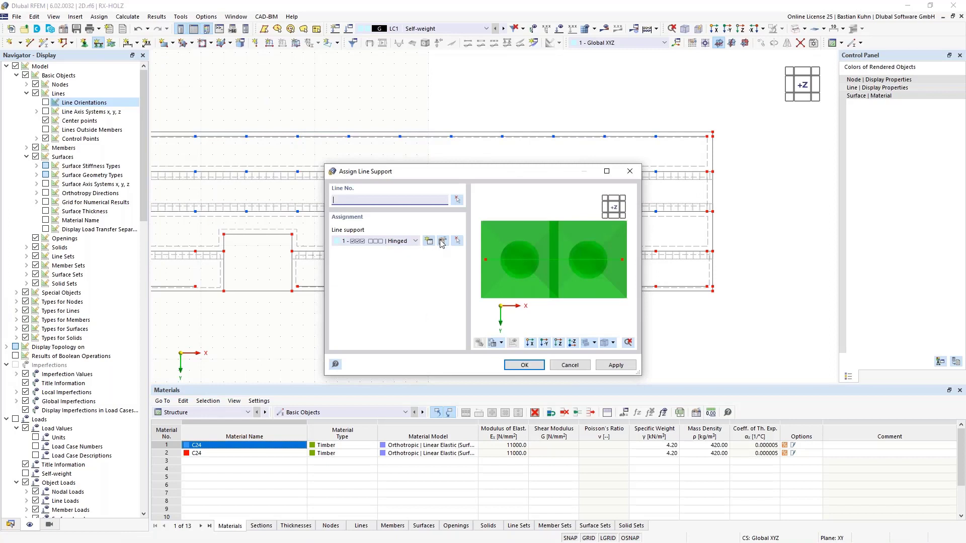
left_click(443, 241)
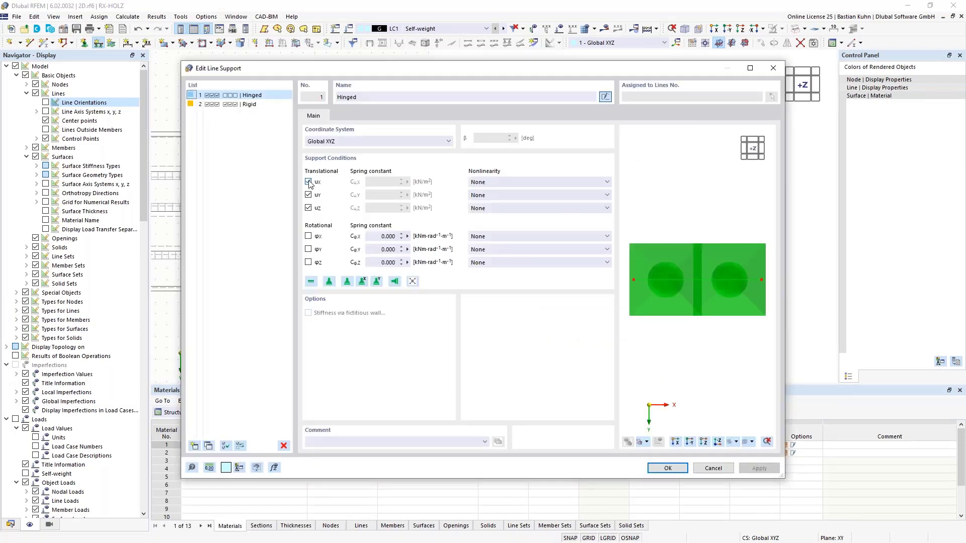
left_click(308, 182)
left_click(308, 195)
left_click(388, 182)
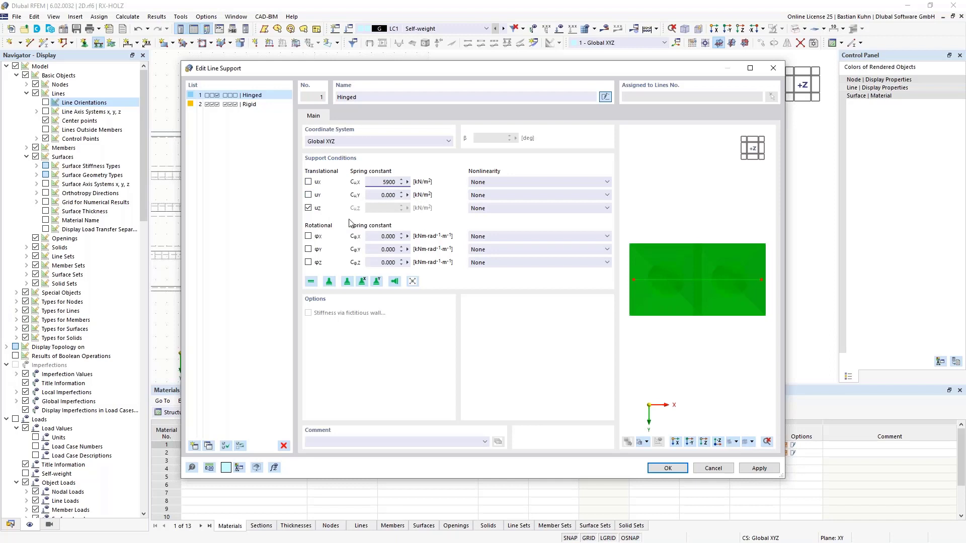
key("Tab")
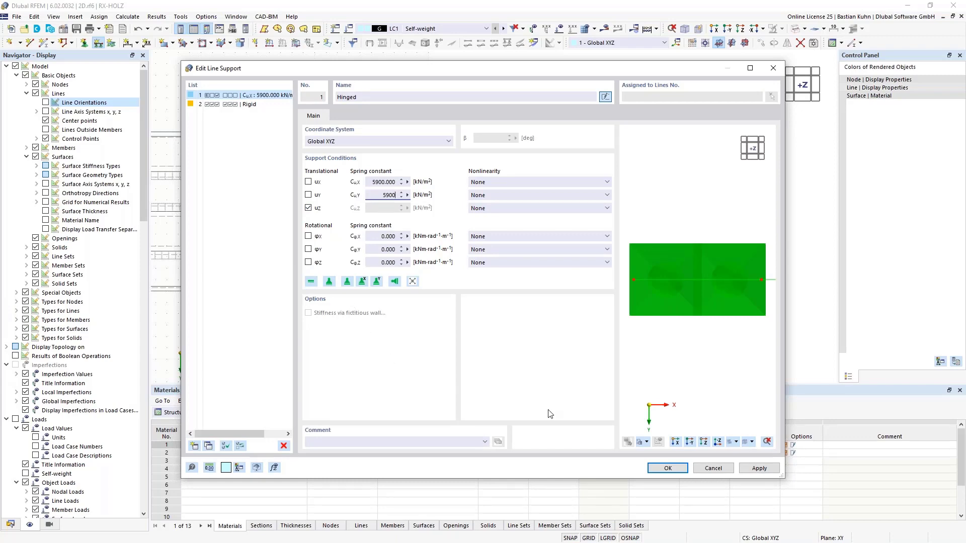
left_click(660, 468)
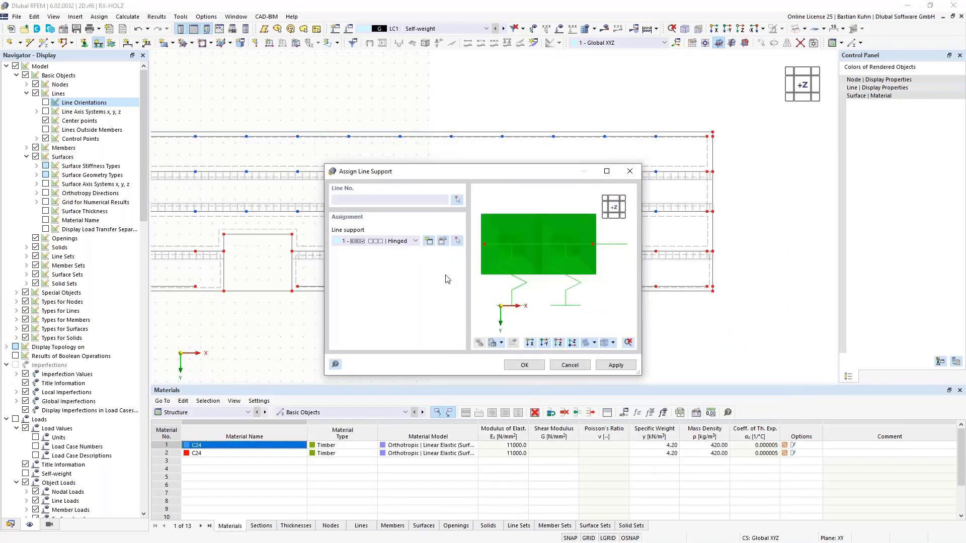
Switch the coordinate system of the Hinged line support to Local xyz.
left_click(444, 241)
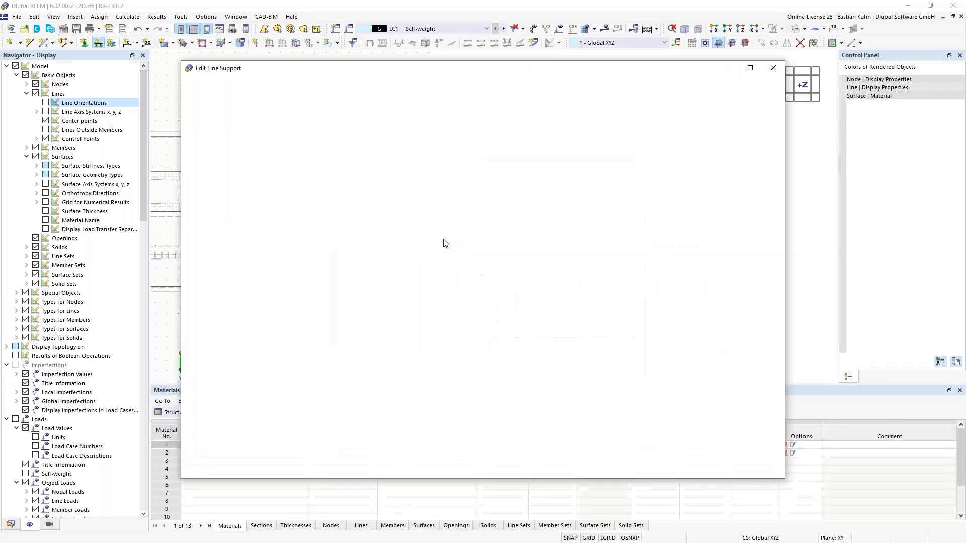
left_click(368, 141)
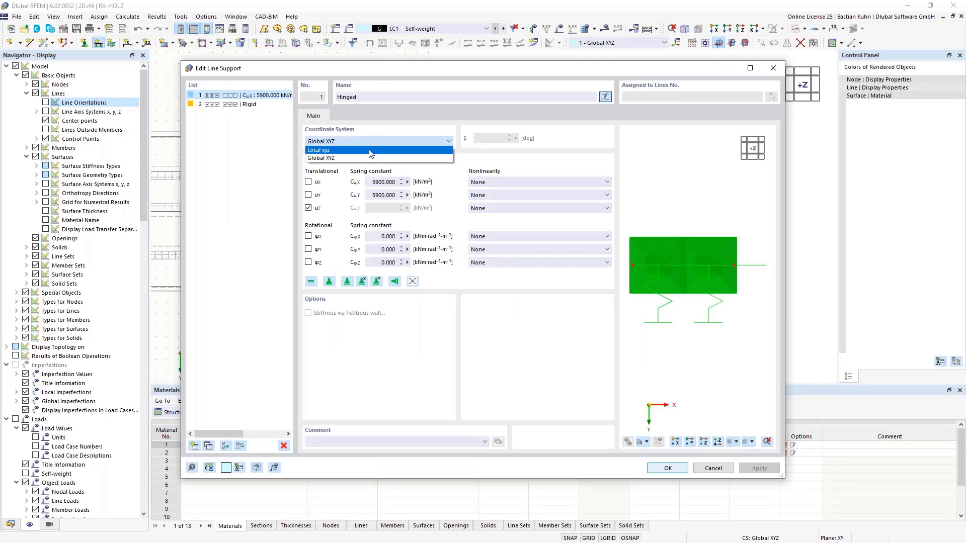
left_click(370, 150)
left_click(670, 469)
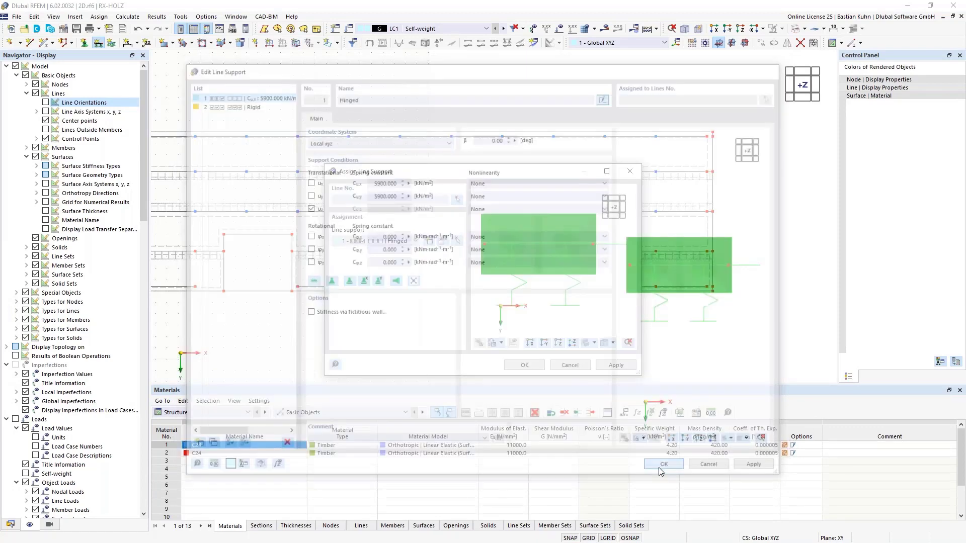
Assign the Hinged line support to the three inner edges of the recess nearer the origin.
left_click(525, 366)
left_click(224, 270)
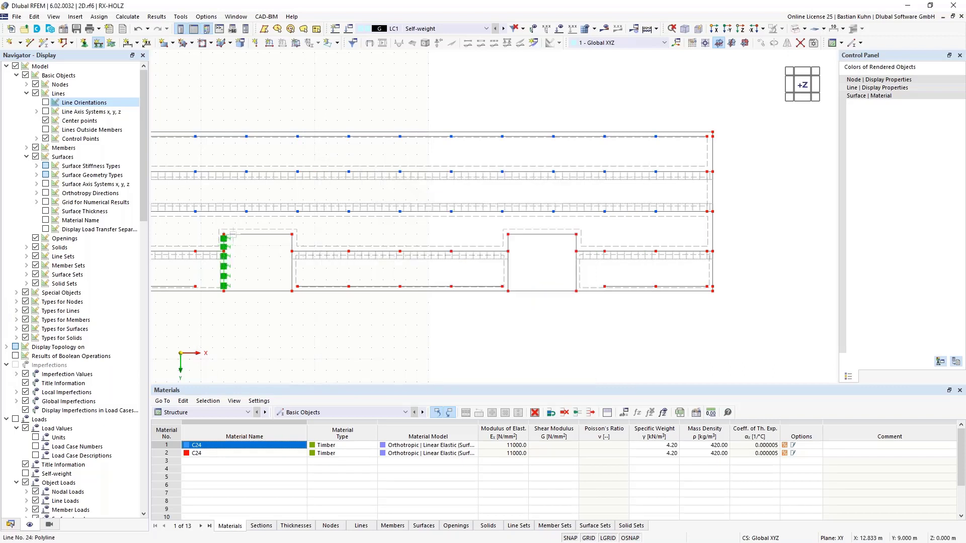
left_click(272, 235)
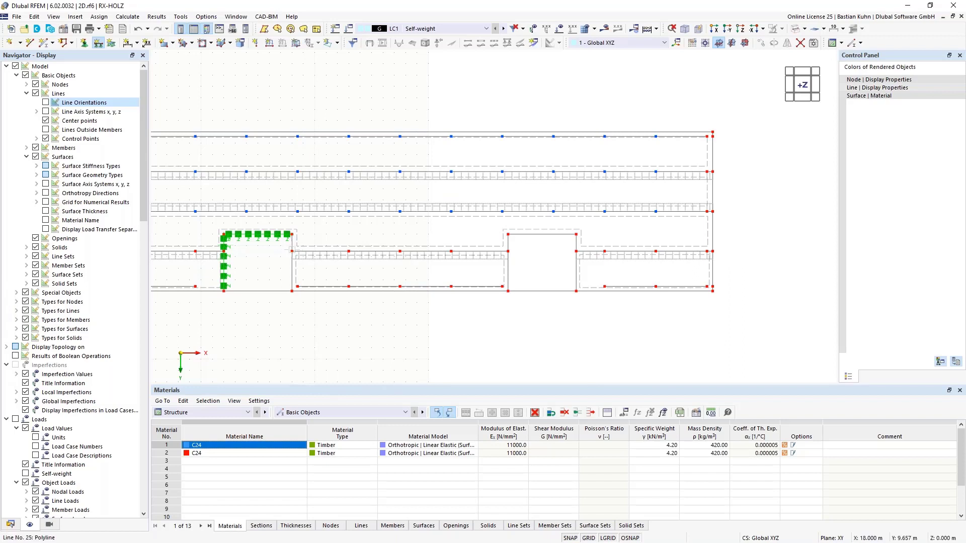
left_click(291, 251)
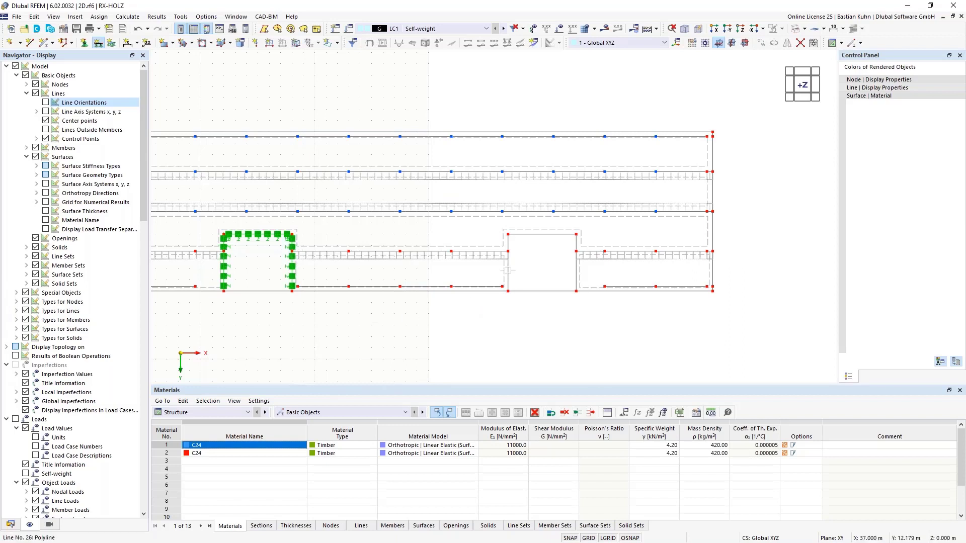
Assign the same line support to all inner edges of the recess farther from the origin, including both pieces of each side edge.
left_click(508, 256)
left_click(509, 242)
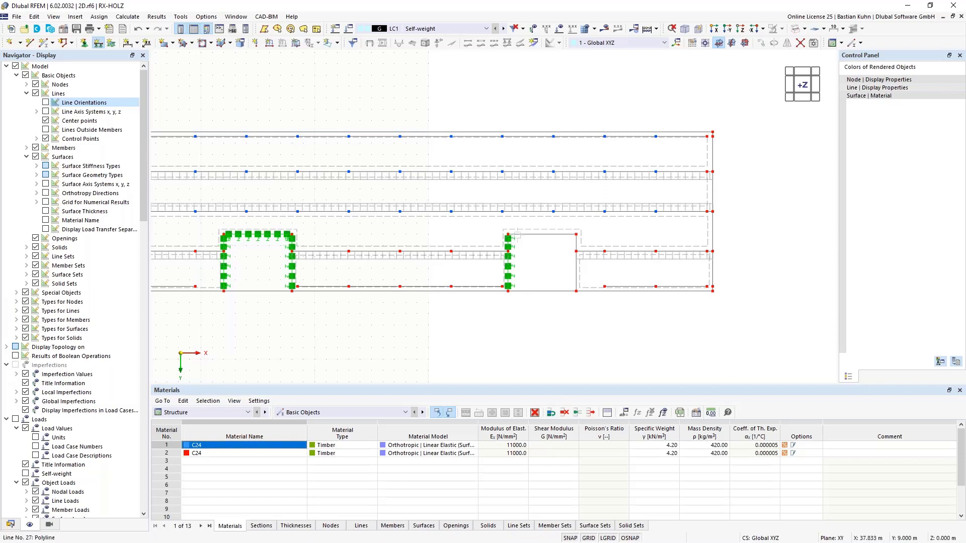
left_click(516, 235)
left_click(576, 247)
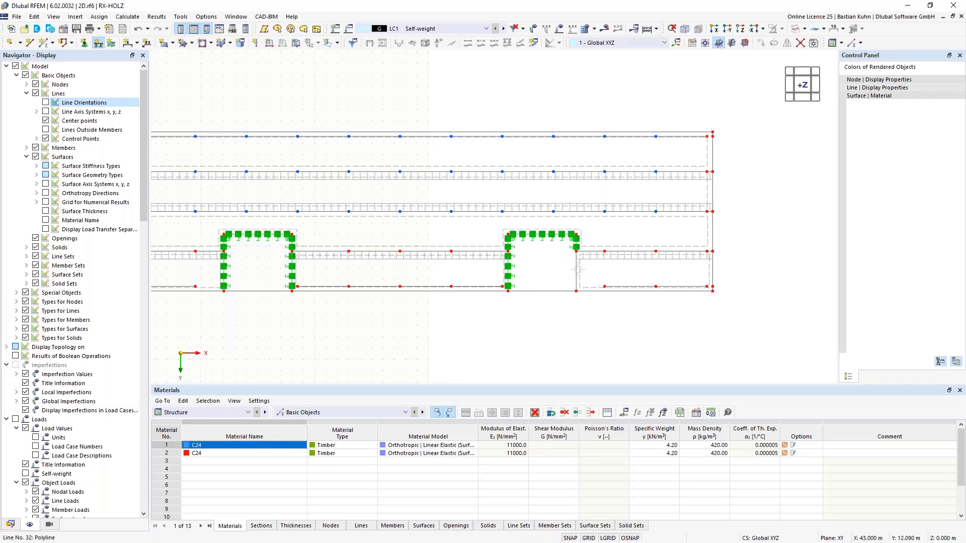
left_click(577, 269)
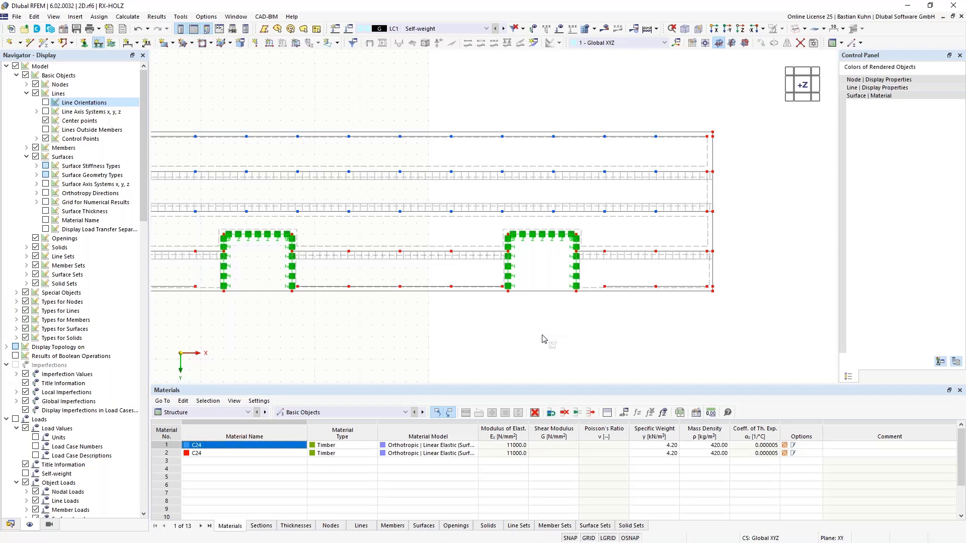
key("Escape")
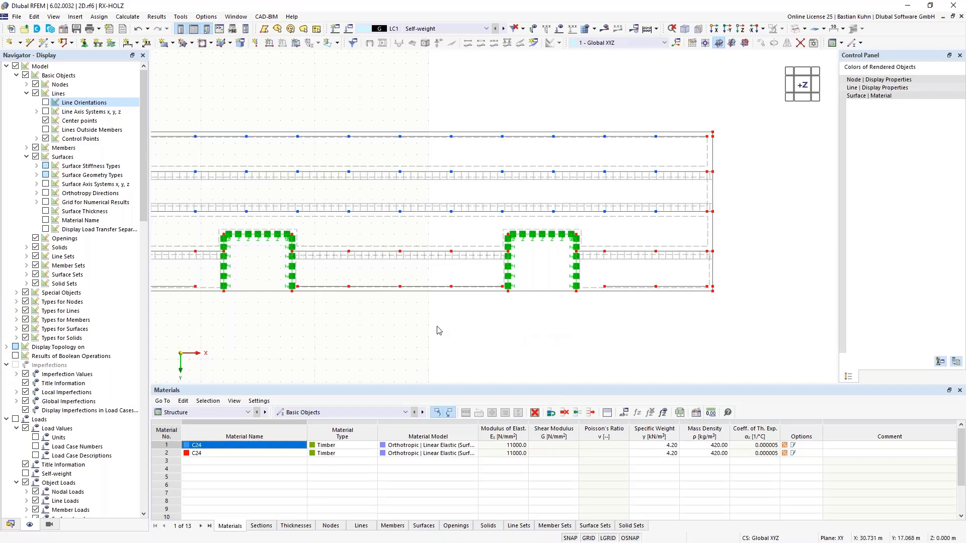
Edit the Hinged nodal support by releasing uX, uY and φZ so that only uZ remains fixed.
scroll(438, 327, "down", 3)
middle_click_drag(438, 327, 496, 314)
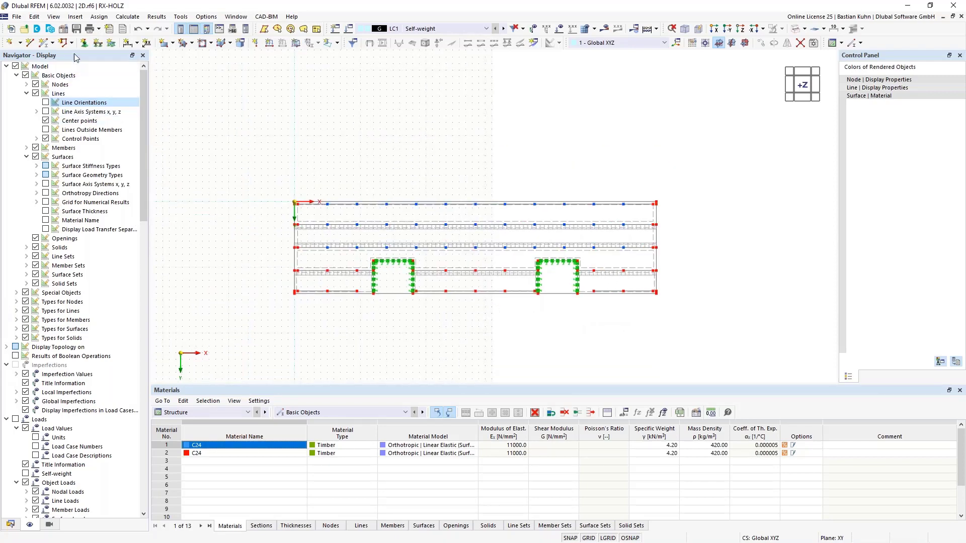
left_click(84, 42)
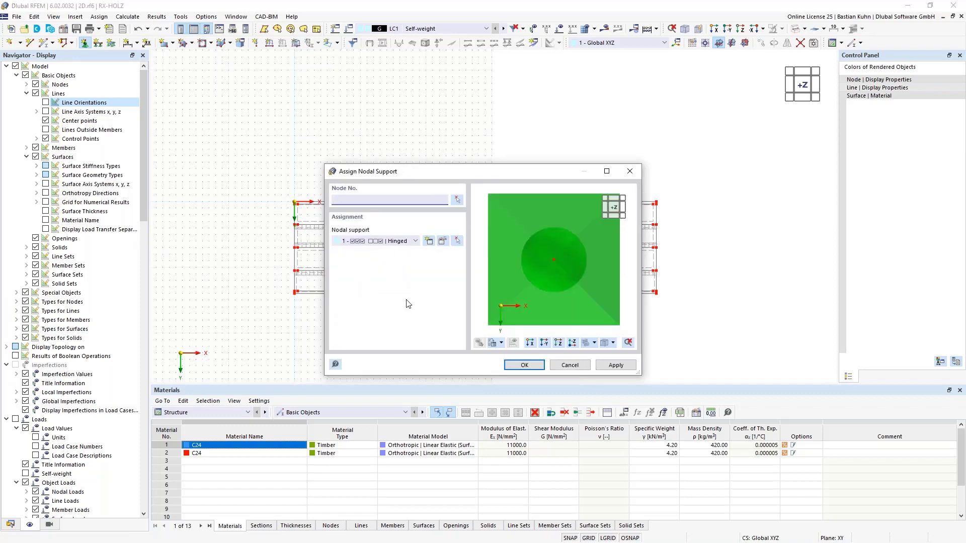
left_click(442, 242)
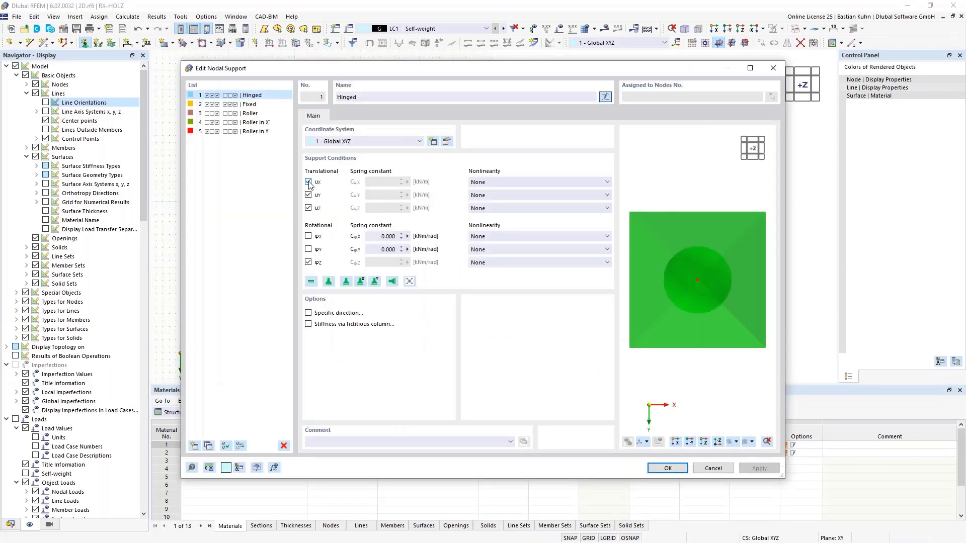
left_click(308, 182)
left_click(309, 195)
left_click(308, 263)
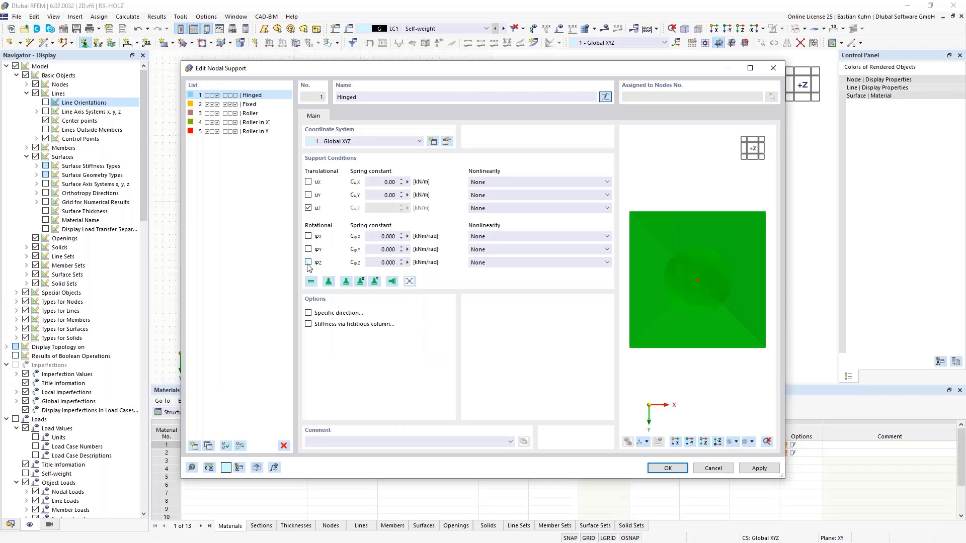
left_click(667, 468)
Assign the Hinged nodal support to the rows of column nodes across the whole slab, including those behind the recesses.
left_click(523, 366)
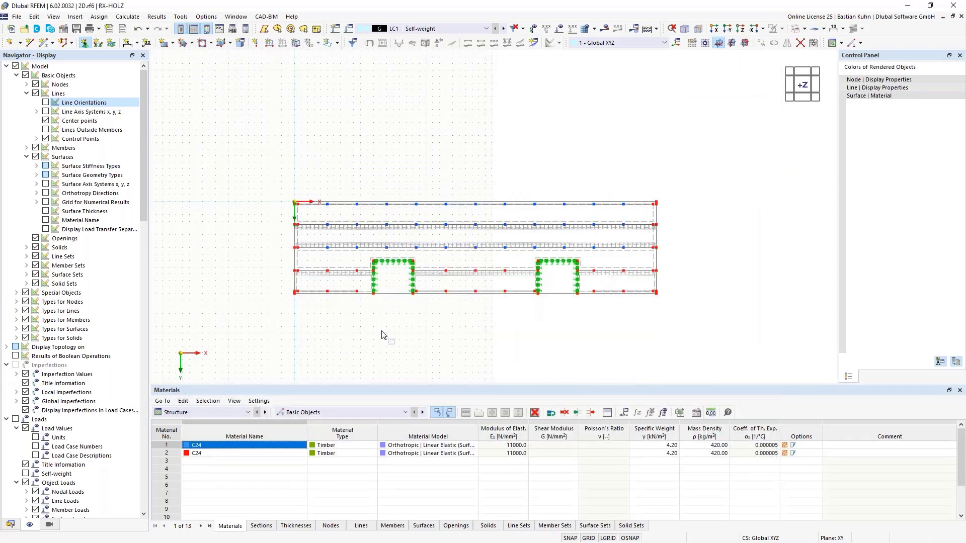
left_click_drag(366, 307, 298, 183)
left_click_drag(516, 306, 438, 196)
scroll(653, 306, "up", 4)
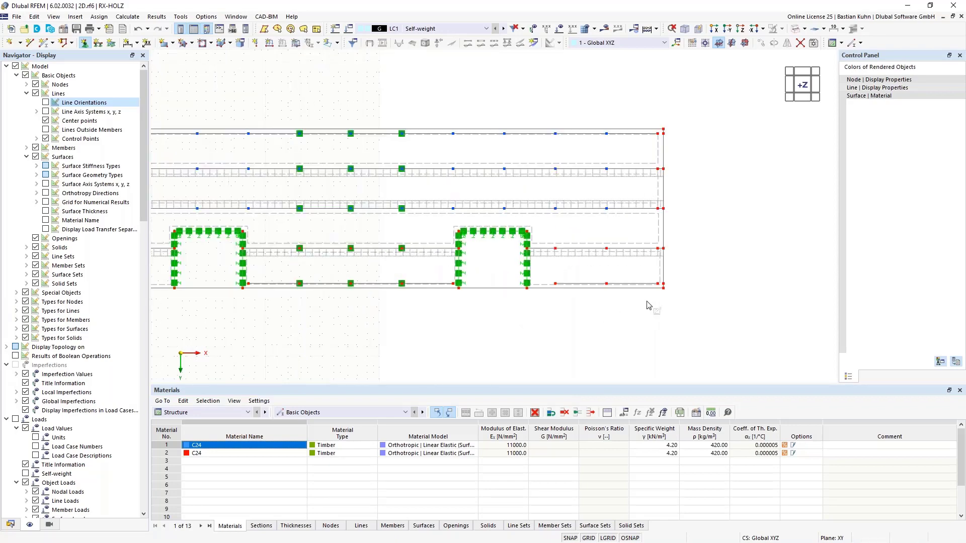
left_click_drag(663, 294, 412, 195)
middle_click_drag(379, 328, 613, 322)
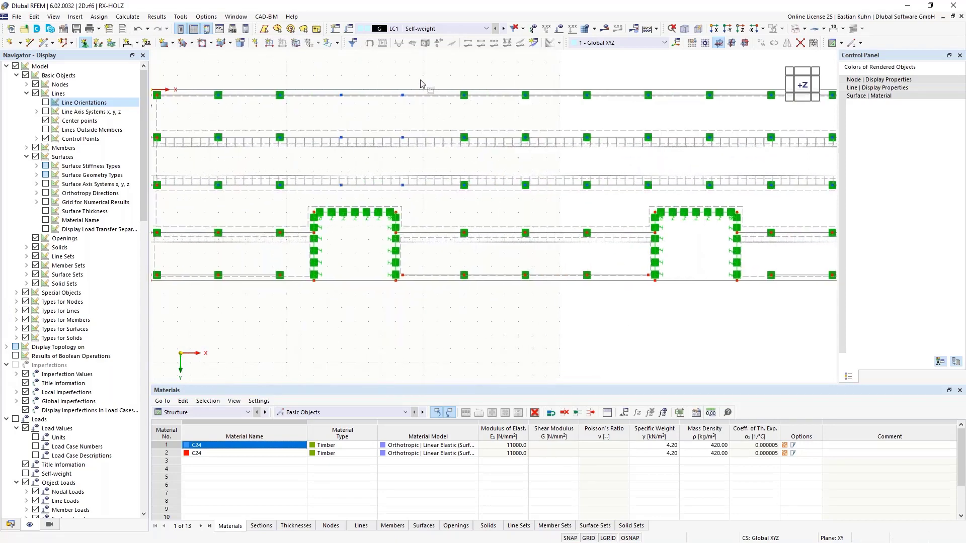
left_click_drag(421, 79, 327, 211)
key("Escape")
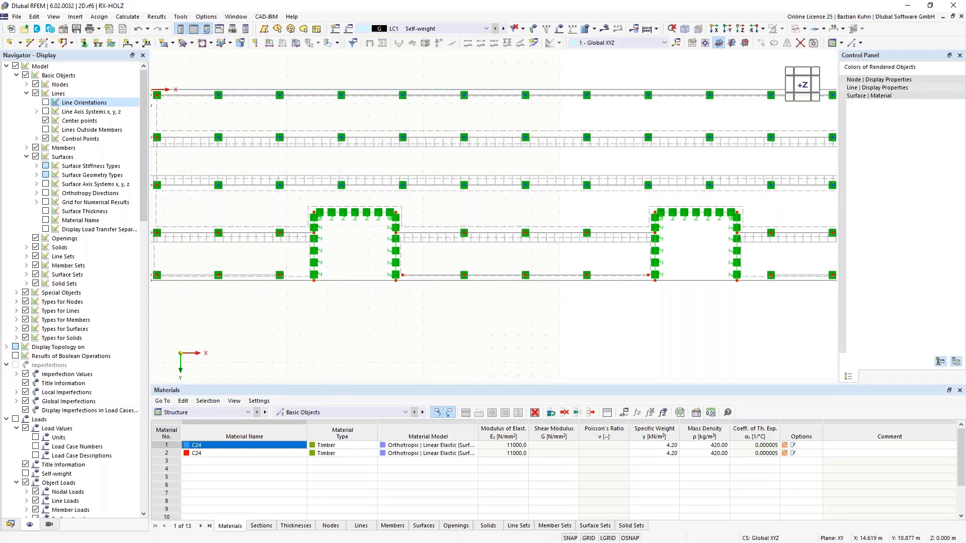
Apply a uniform surface load of 1.00 kN/m² in the global Z direction to all slab surfaces in the Self-weight load case.
scroll(355, 345, "down", 2)
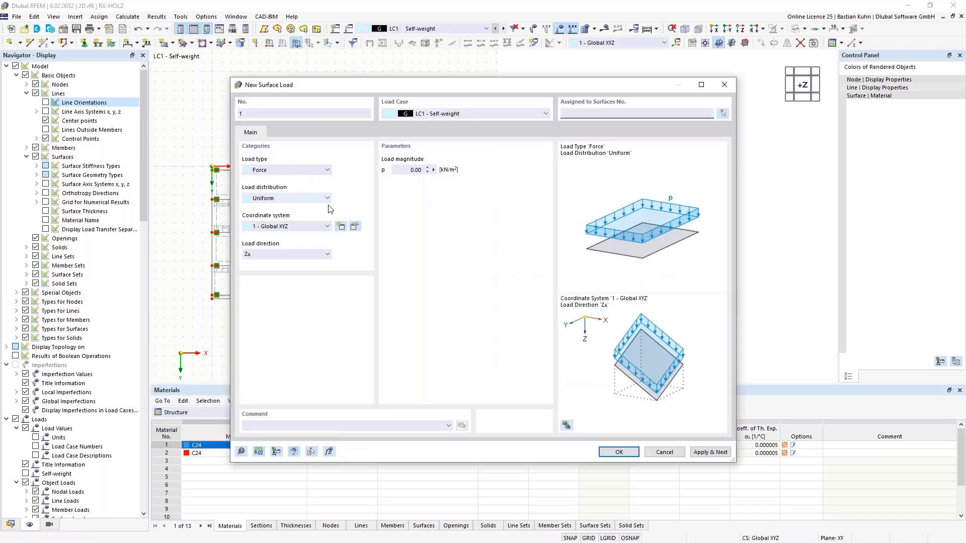
left_click(416, 170)
key("Return")
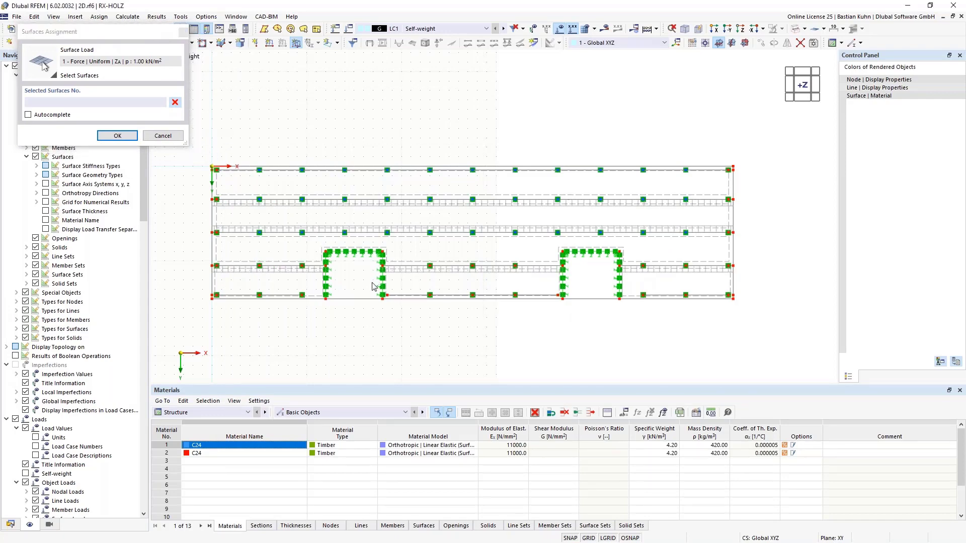
left_click_drag(200, 152, 760, 337)
left_click(117, 136)
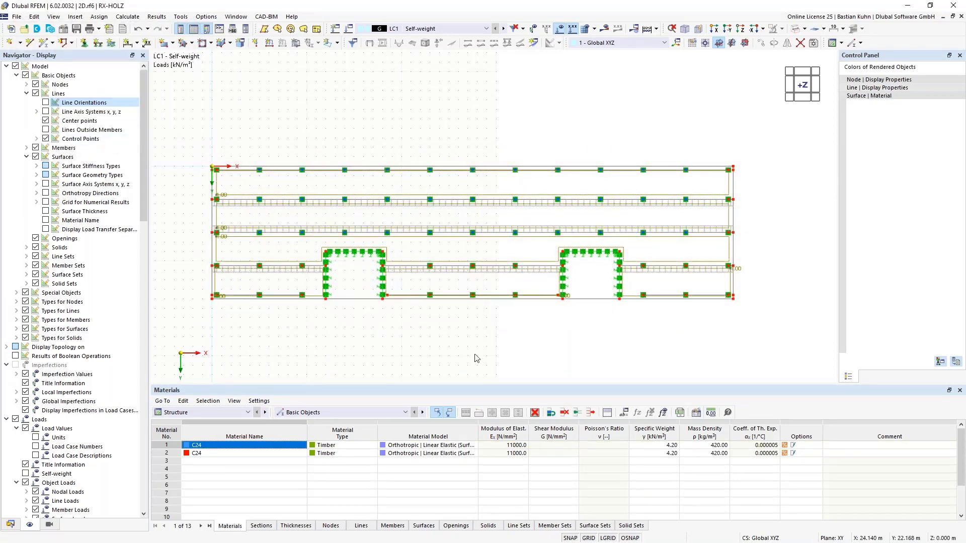
Add four load cases with the action category Imposed loads - category A: domestic, residential areas.
middle_click_drag(521, 358, 461, 211, "ctrl")
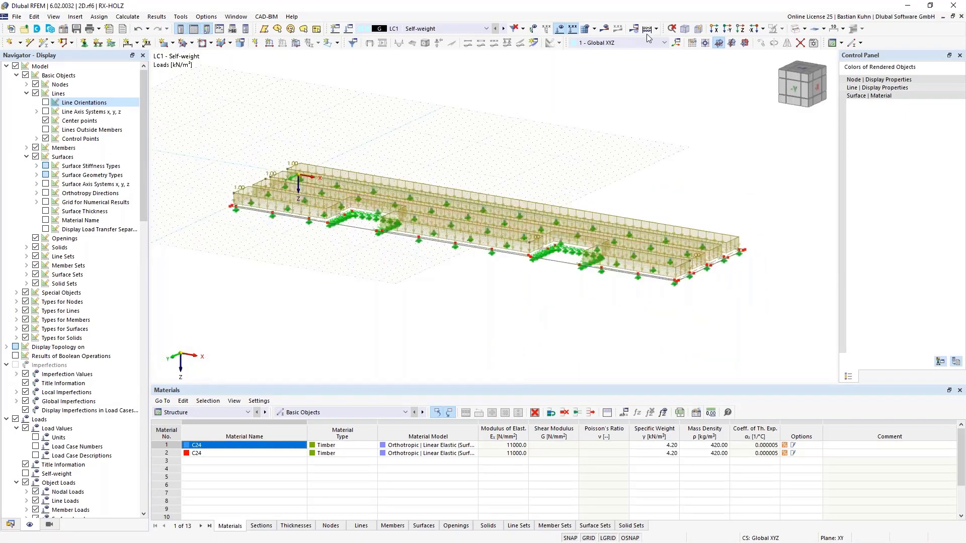
left_click(738, 31)
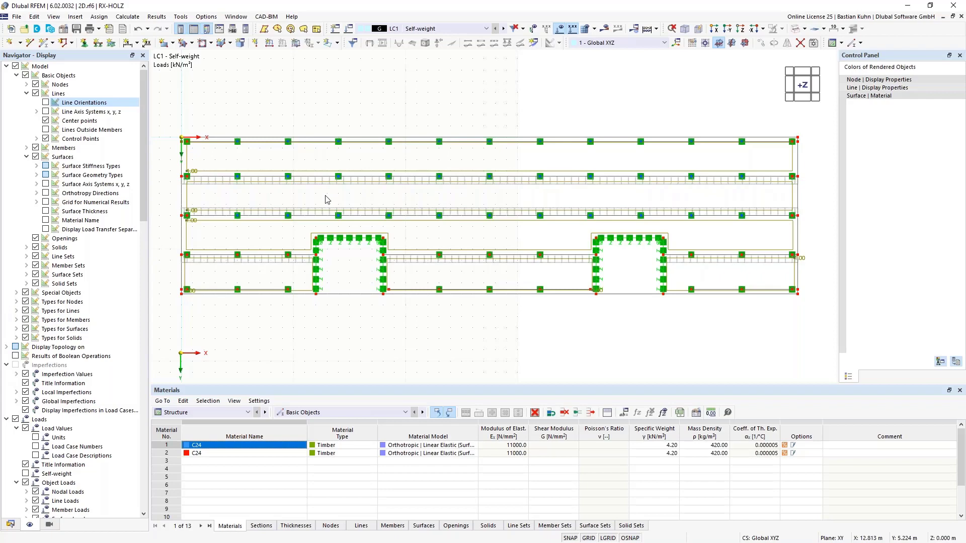
left_click(335, 30)
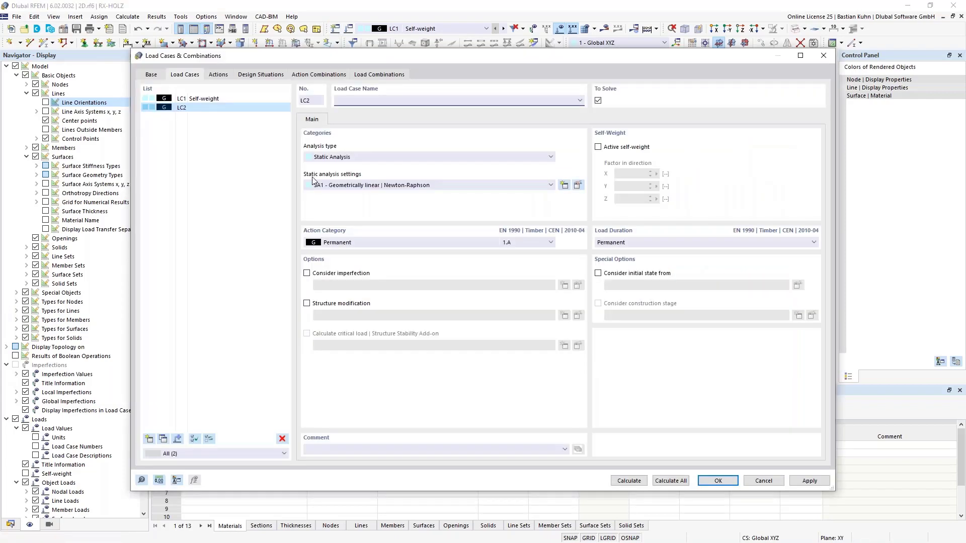
left_click(364, 246)
left_click(347, 278)
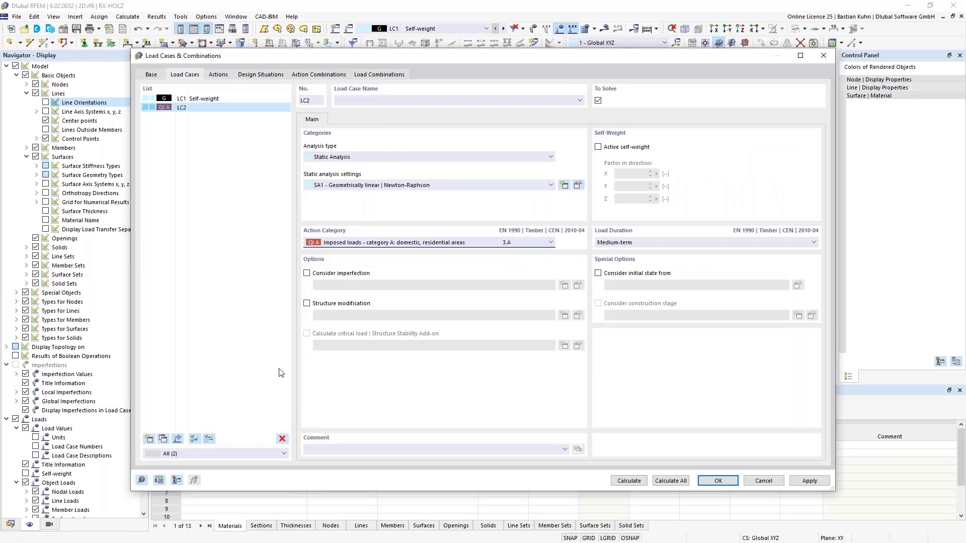
left_click(150, 439)
left_click(150, 439)
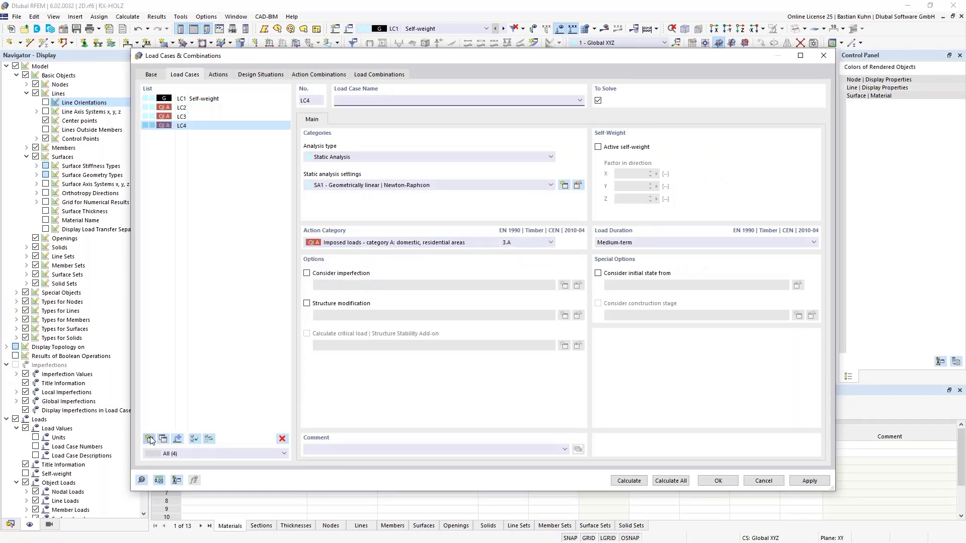
left_click(150, 440)
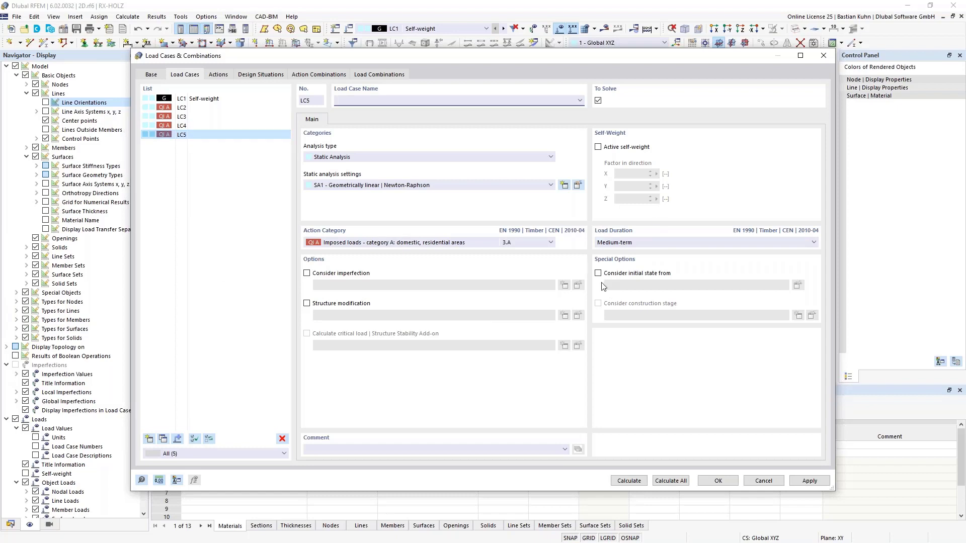
Add load case LC6 with the action category Wind and accept the load case definitions.
left_click(150, 439)
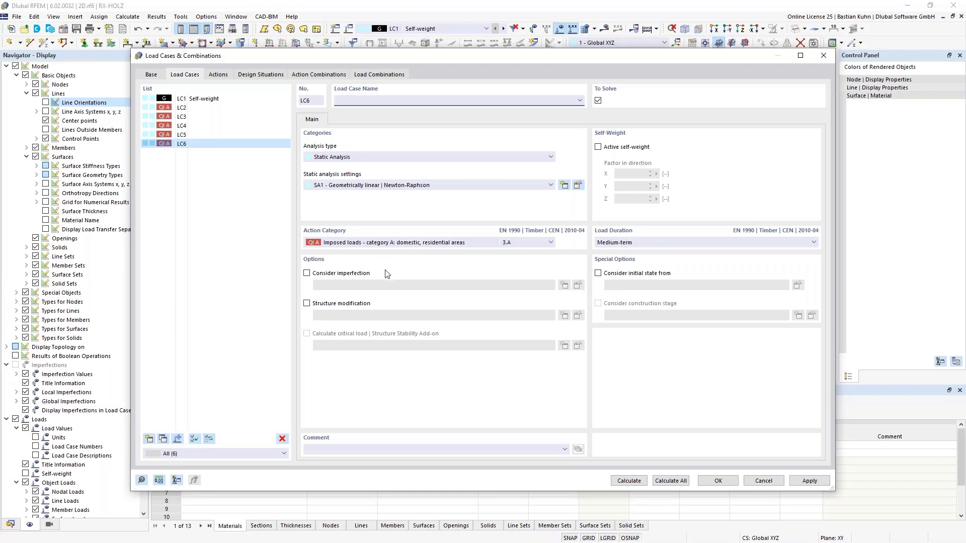
left_click(388, 244)
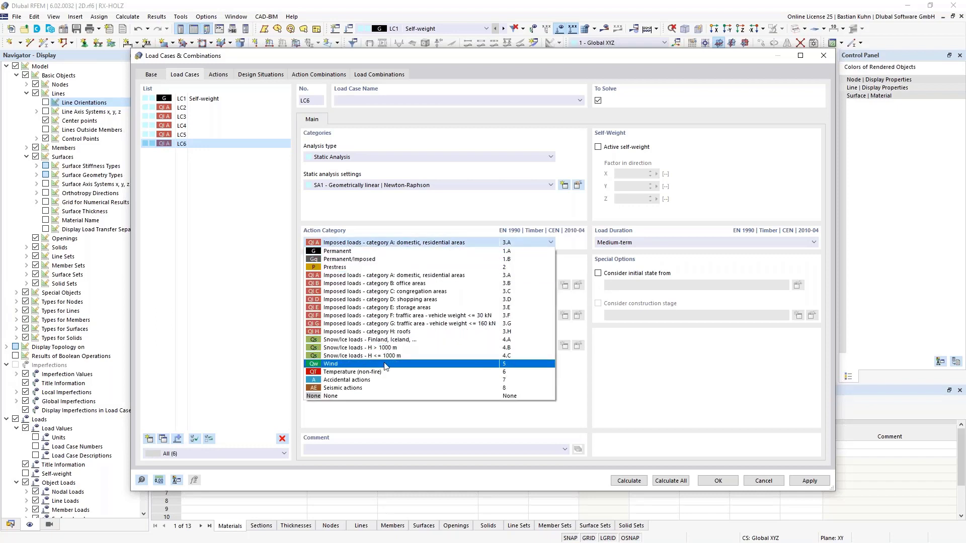
left_click(428, 366)
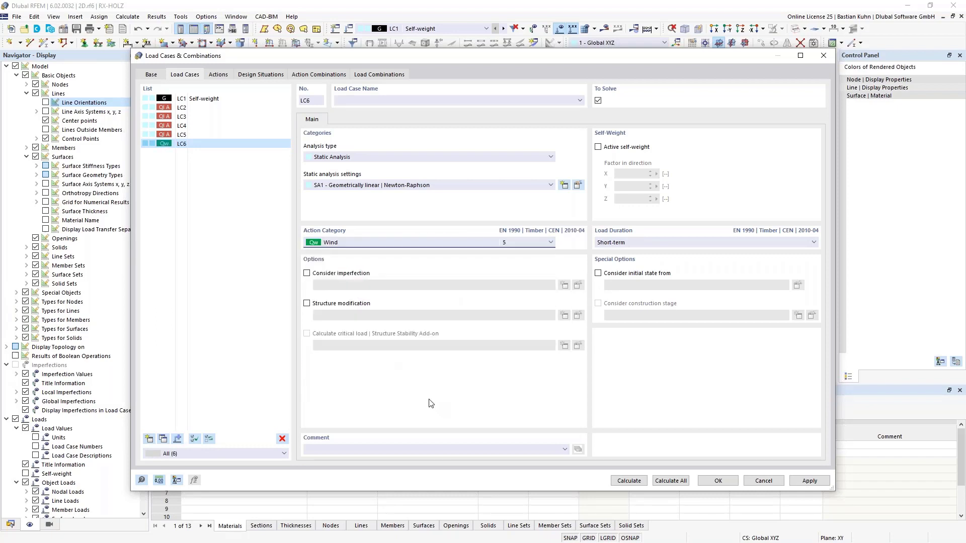
left_click(718, 481)
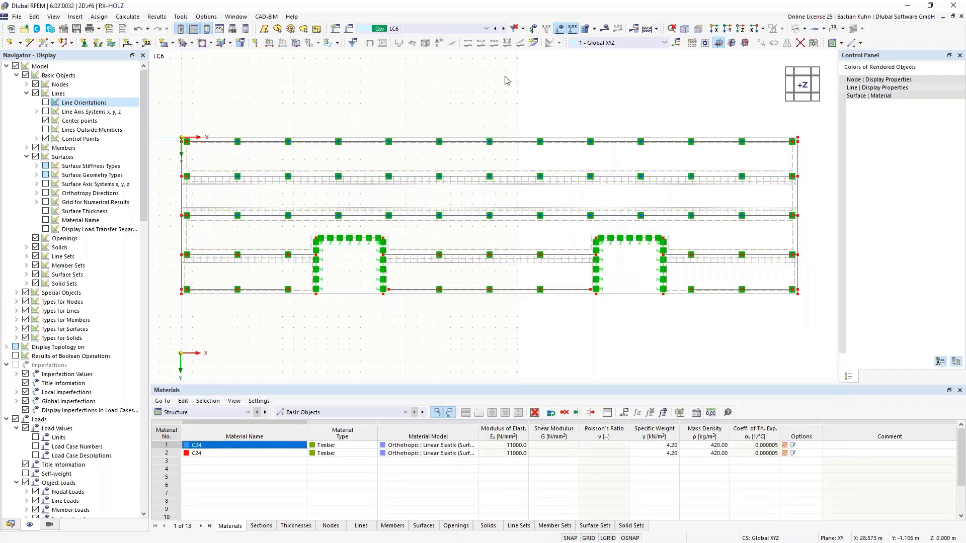
Apply a uniform surface load of 1.50 kN/m² in the global Z direction to surface 1 in load case LC2.
left_click(484, 29)
left_click(484, 46)
left_click(295, 43)
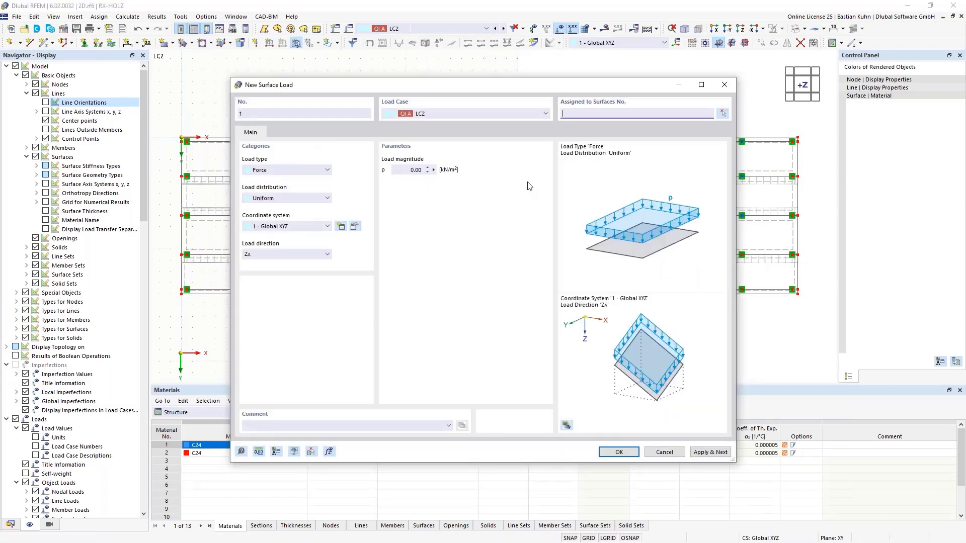
left_click(408, 172)
left_click(723, 113)
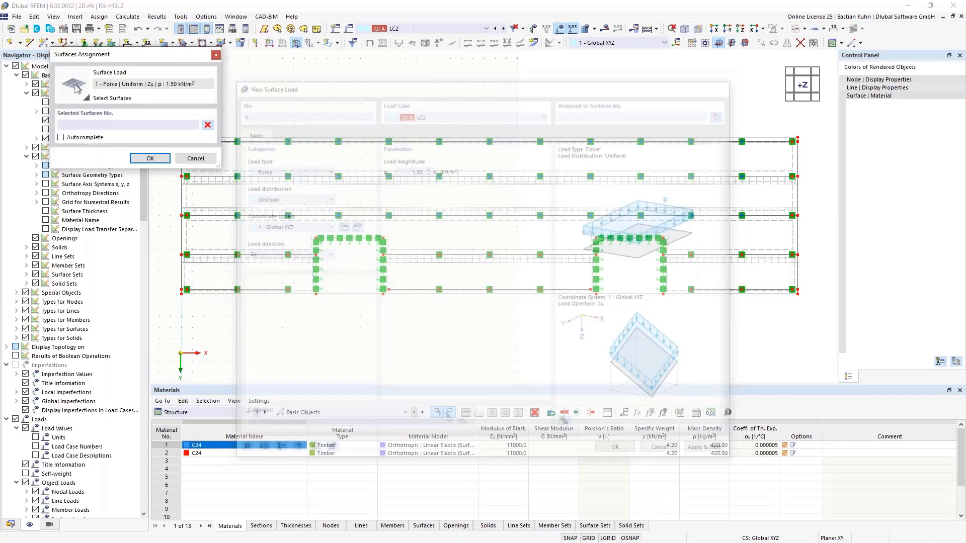
left_click(256, 164)
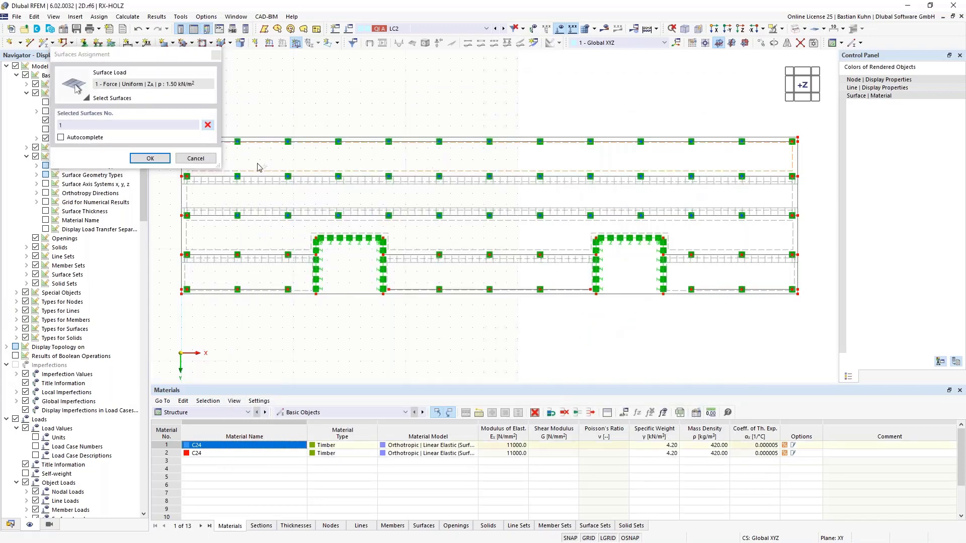
left_click(146, 158)
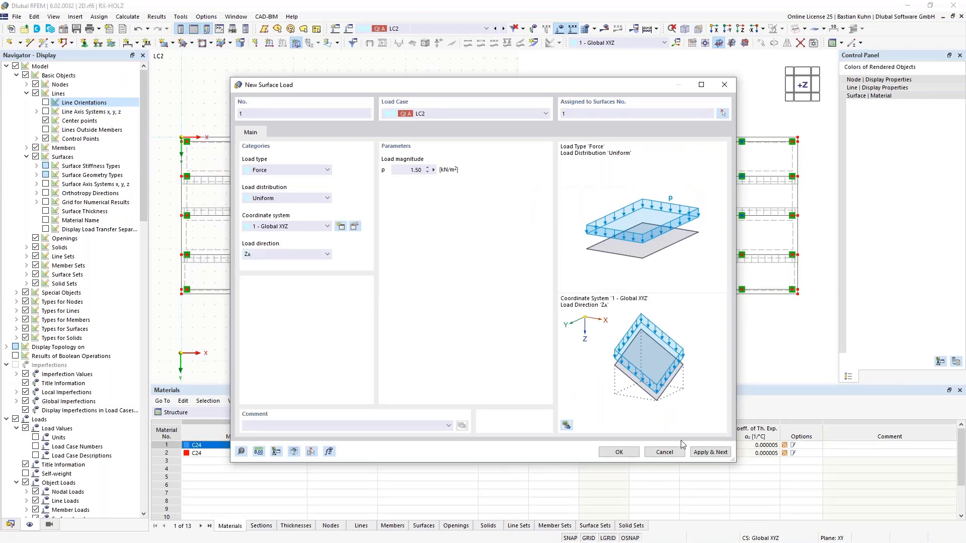
left_click(709, 452)
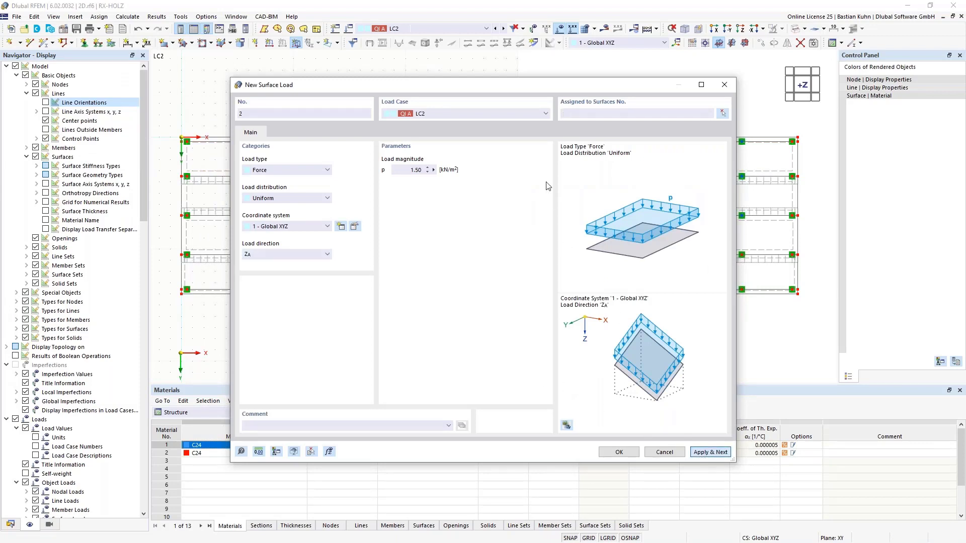
Apply the same 1.50 kN/m² uniform surface load to surface 2 in load case LC3.
left_click(506, 114)
left_click(506, 139)
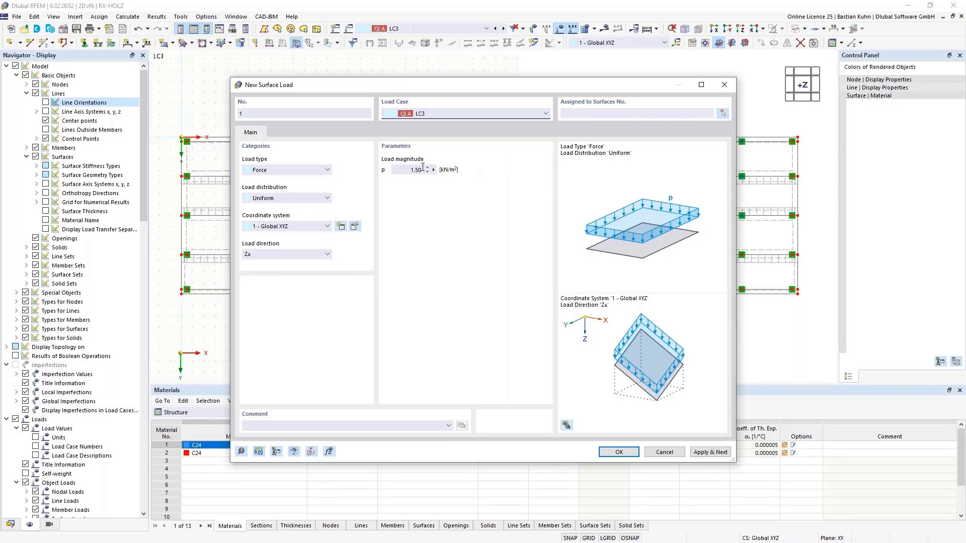
left_click(722, 113)
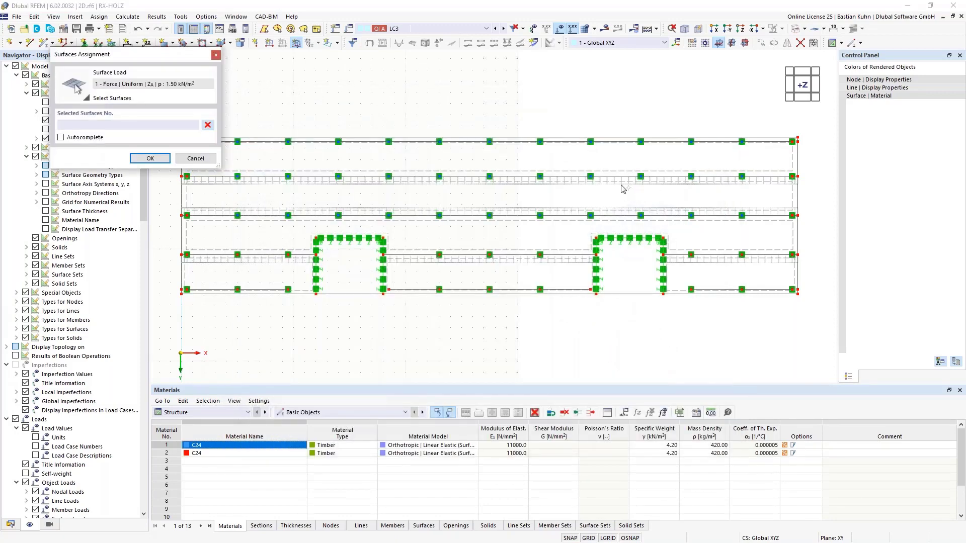
left_click(159, 159)
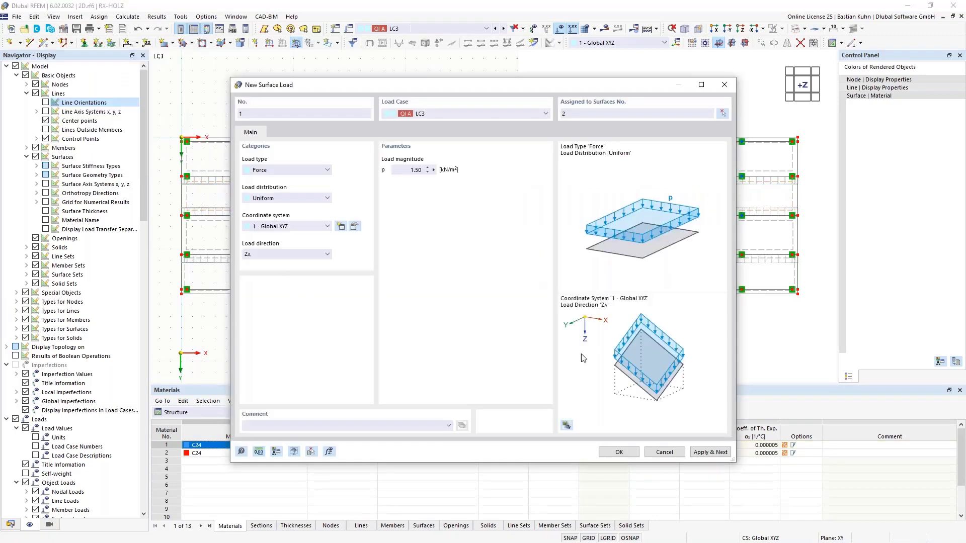
left_click(700, 453)
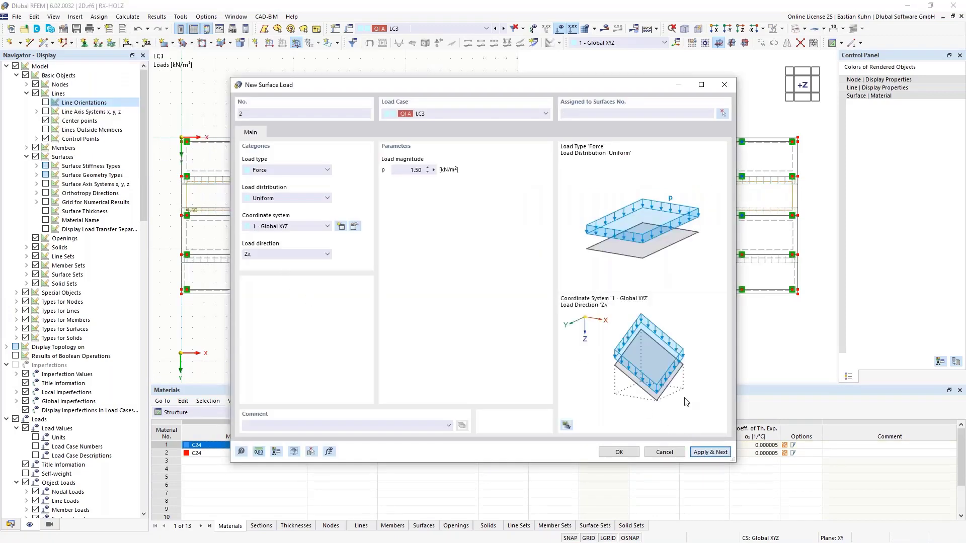
Assign the 1.50 kN/m² uniform surface load to surface 5 in load case LC4.
left_click(491, 112)
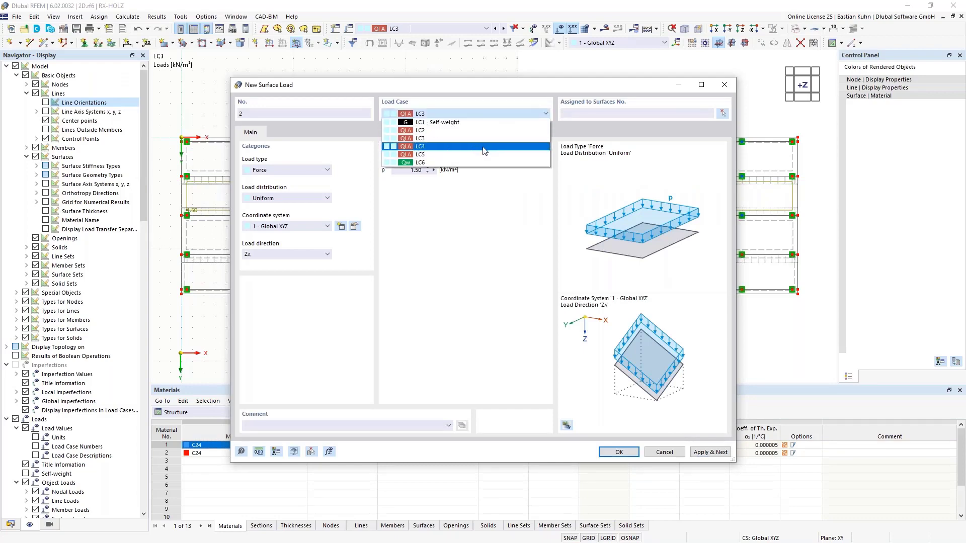
left_click(484, 148)
left_click(722, 114)
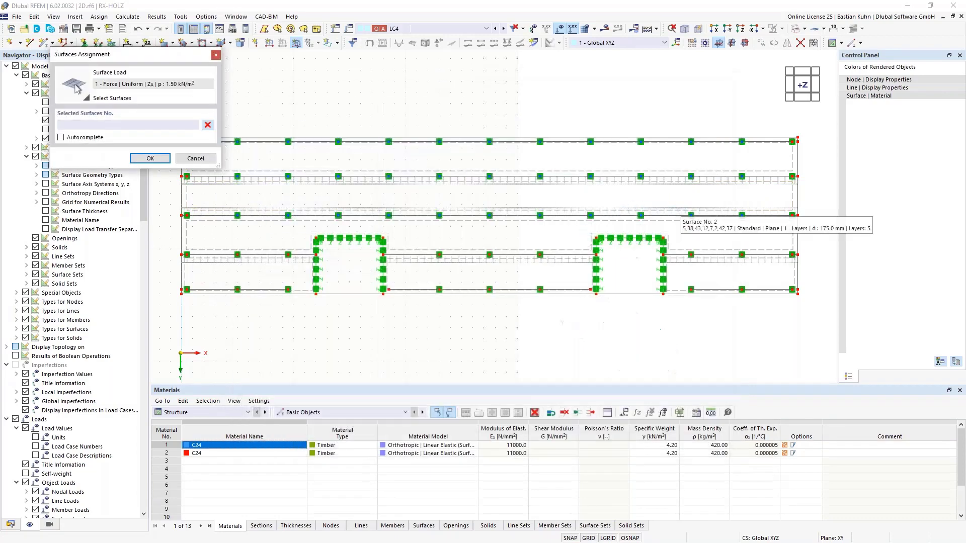
left_click(553, 227)
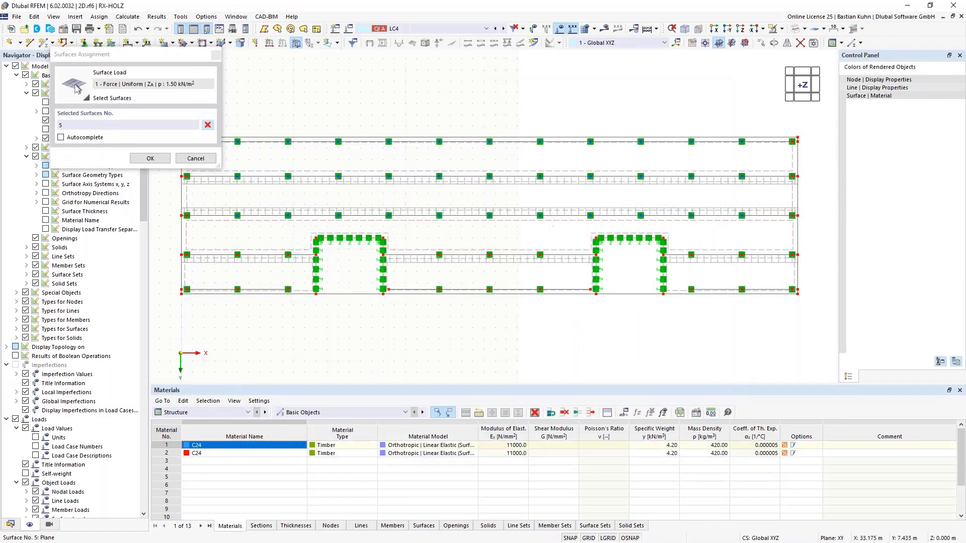
left_click(149, 159)
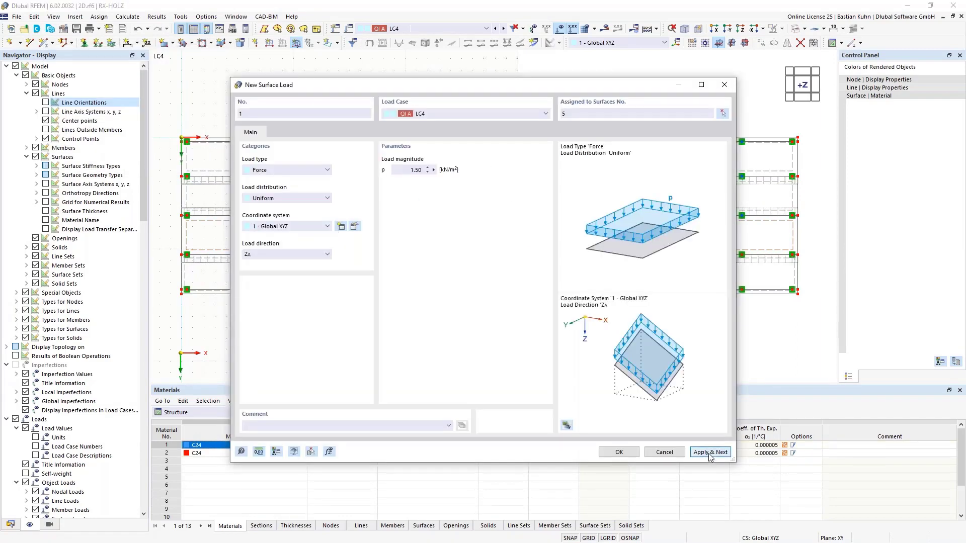
Apply the 1.50 kN/m² uniform surface load to surfaces 3, 9 and 11 beside and between the recesses in load case LC5.
left_click(531, 116)
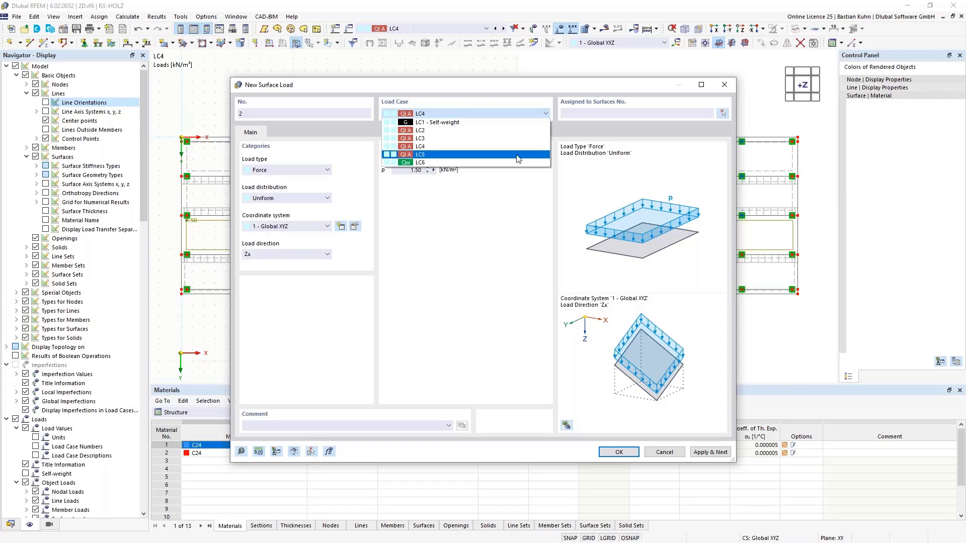
left_click(529, 154)
left_click(723, 114)
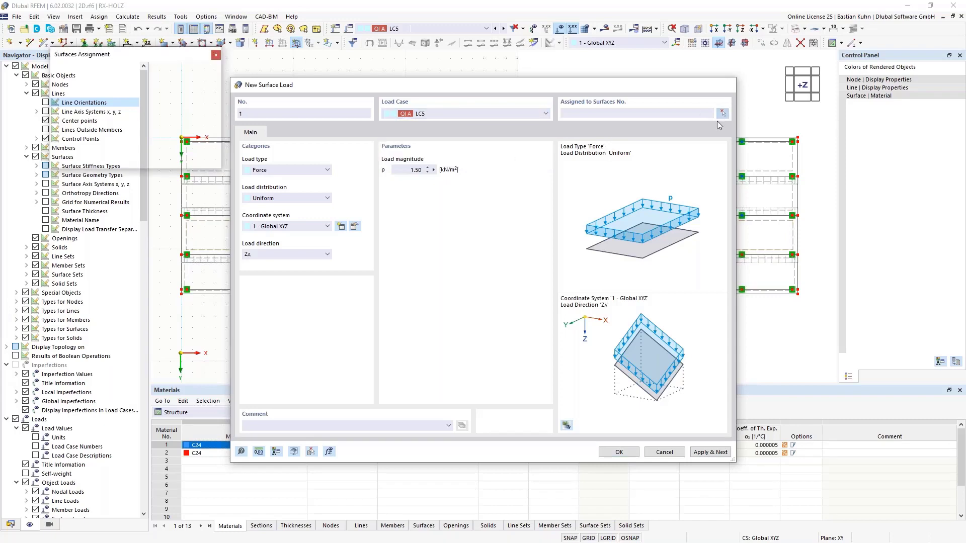
left_click(682, 259)
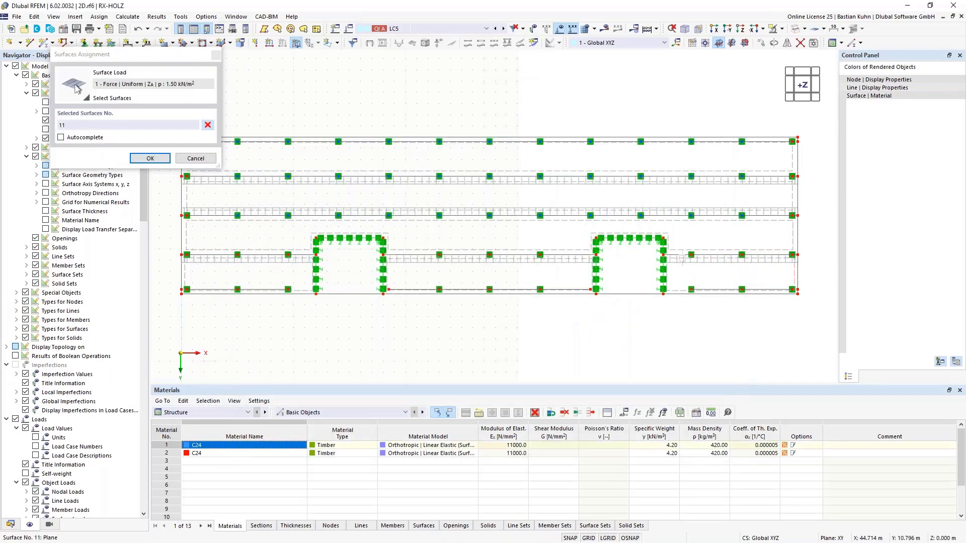
left_click(556, 258)
left_click(306, 264)
left_click(150, 159)
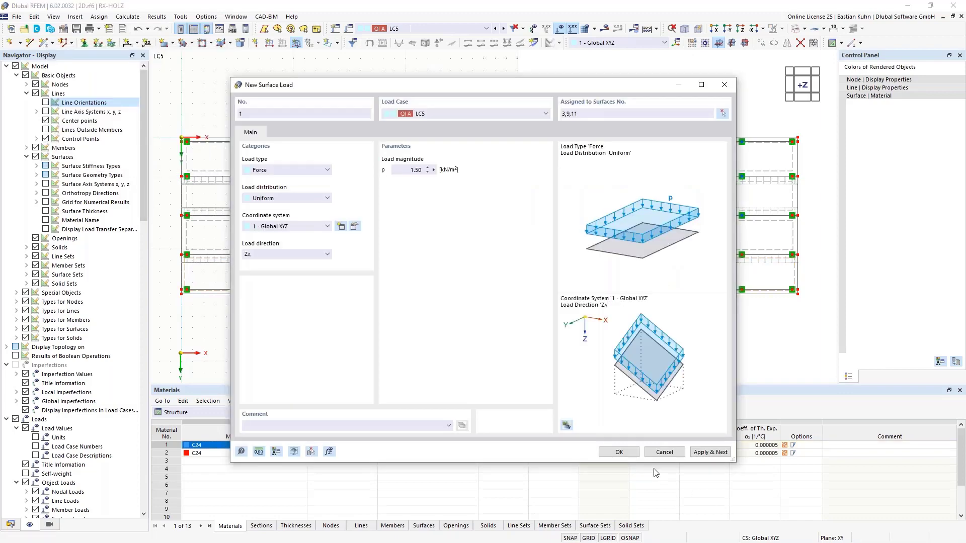
left_click(619, 453)
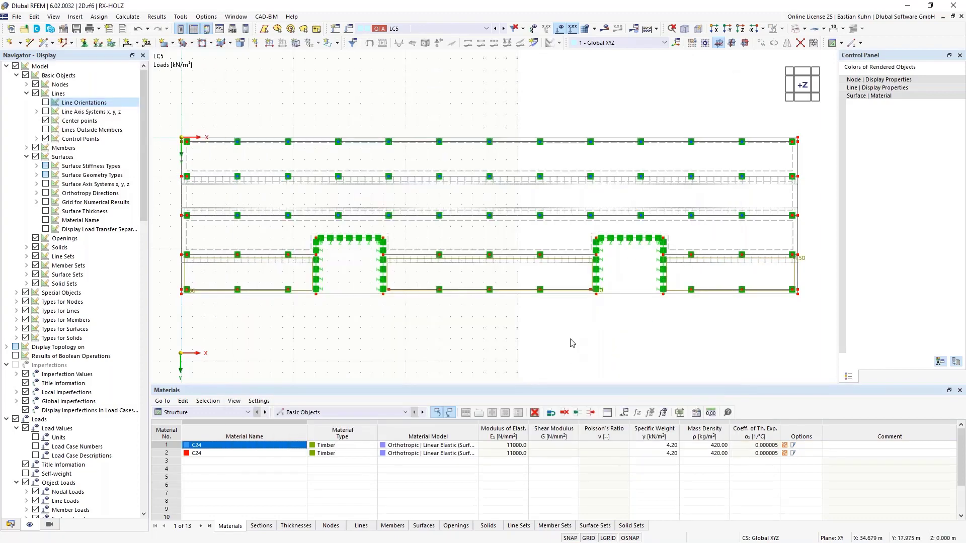
Check the surface loads of load cases LC5 back to LC2 in a 3D view of the slab.
scroll(583, 335, "down", 2)
middle_click_drag(617, 323, 593, 338)
middle_click_drag(593, 338, 483, 197, "ctrl")
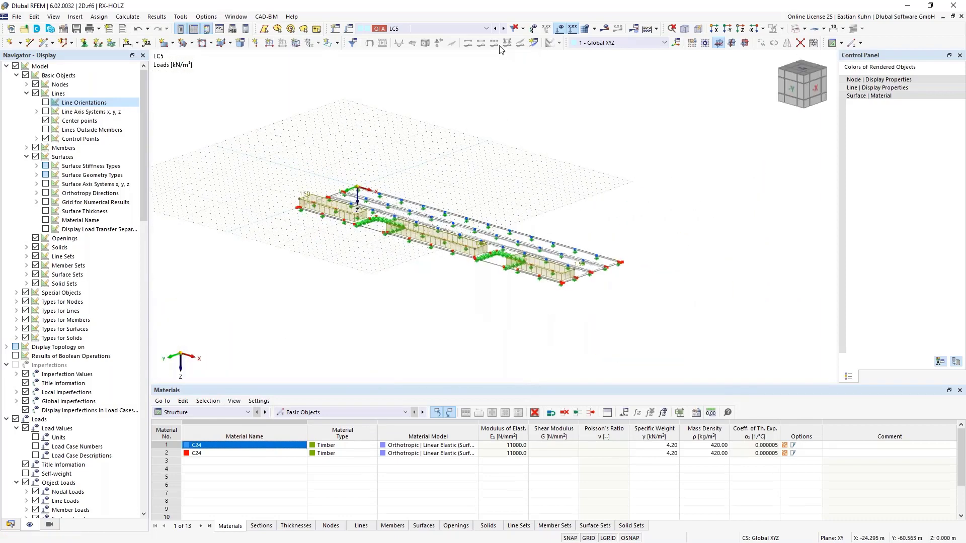
left_click(496, 28)
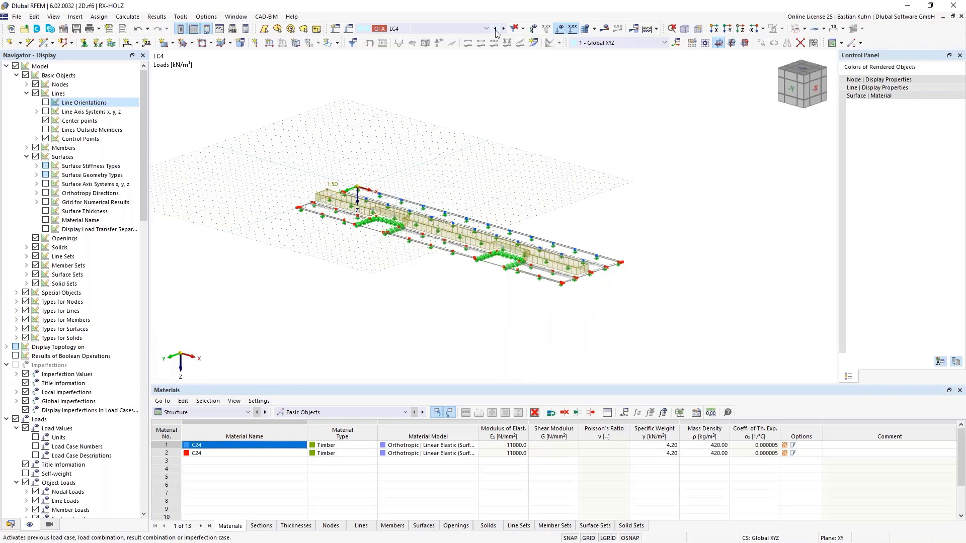
left_click(496, 29)
left_click(495, 28)
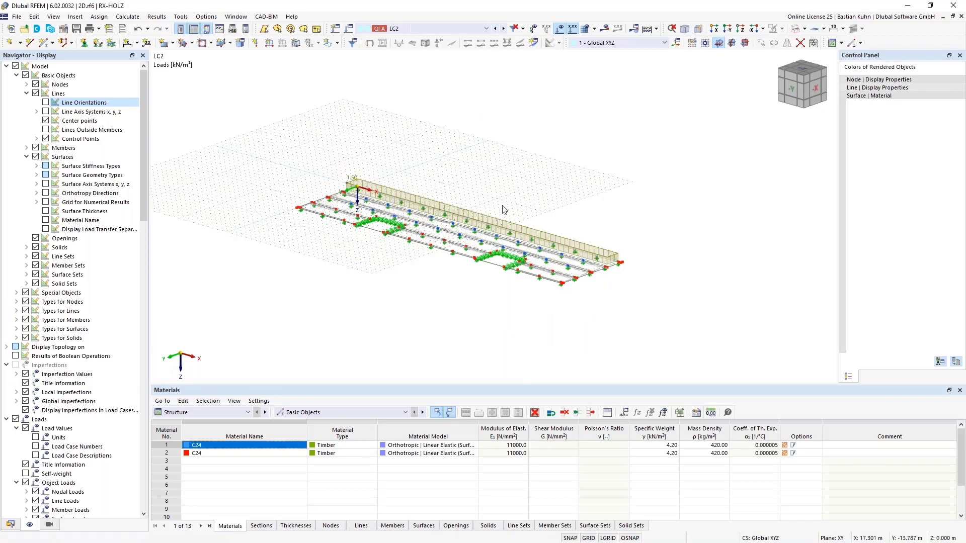
scroll(502, 206, "up", 3)
middle_click_drag(504, 158, 520, 90)
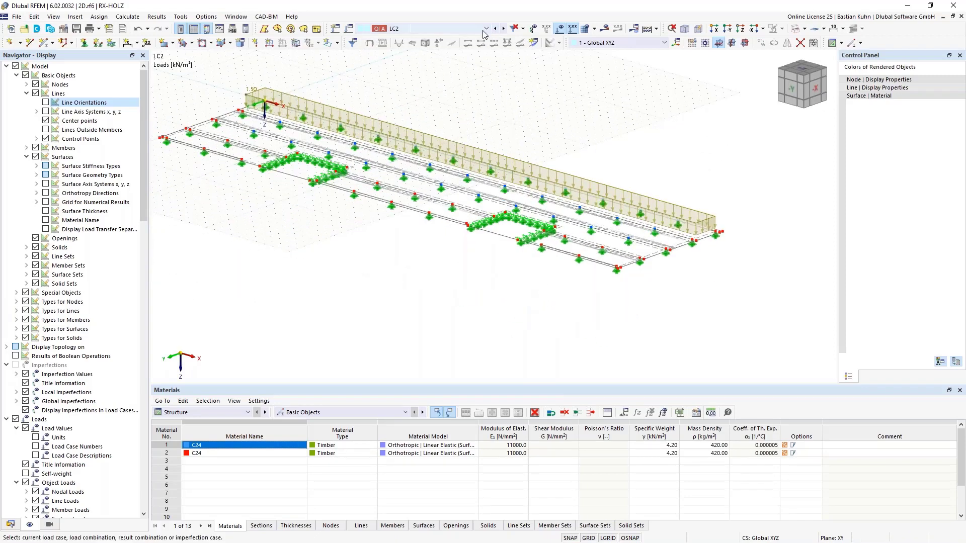
Apply a uniform line load of 1.000 kN/m in global Y on true length to line 4, the slab's unrecessed long edge, in load case LC6.
left_click(484, 29)
left_click(460, 87)
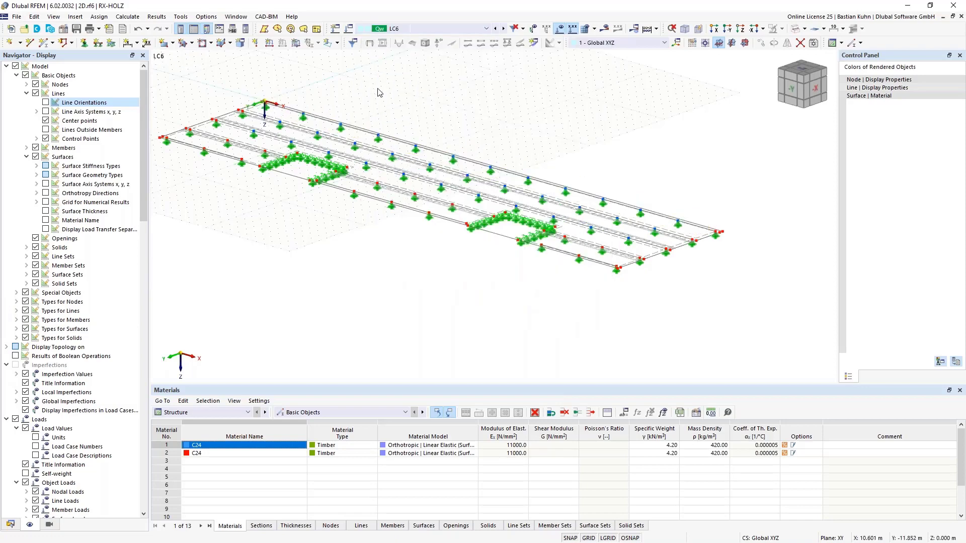
left_click(268, 43)
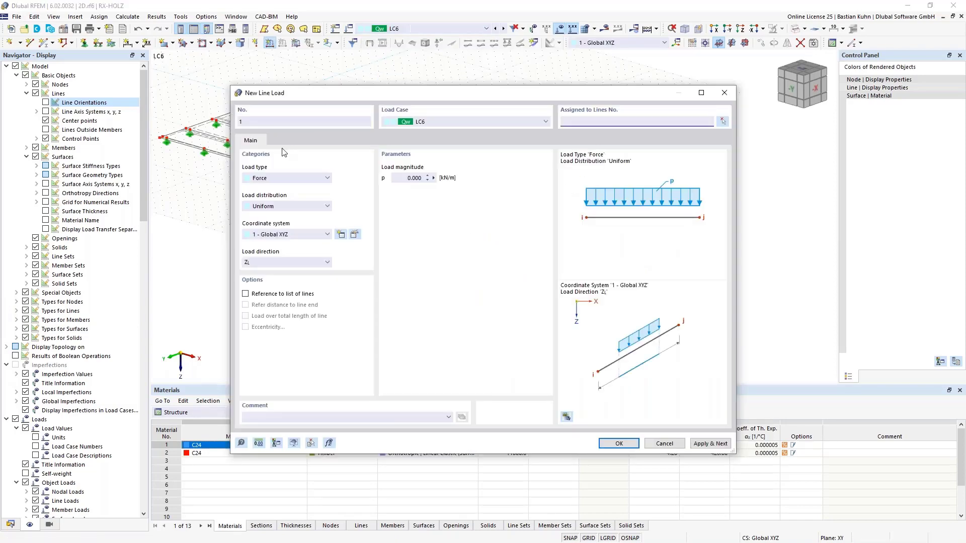
left_click(417, 179)
type("1")
left_click(311, 262)
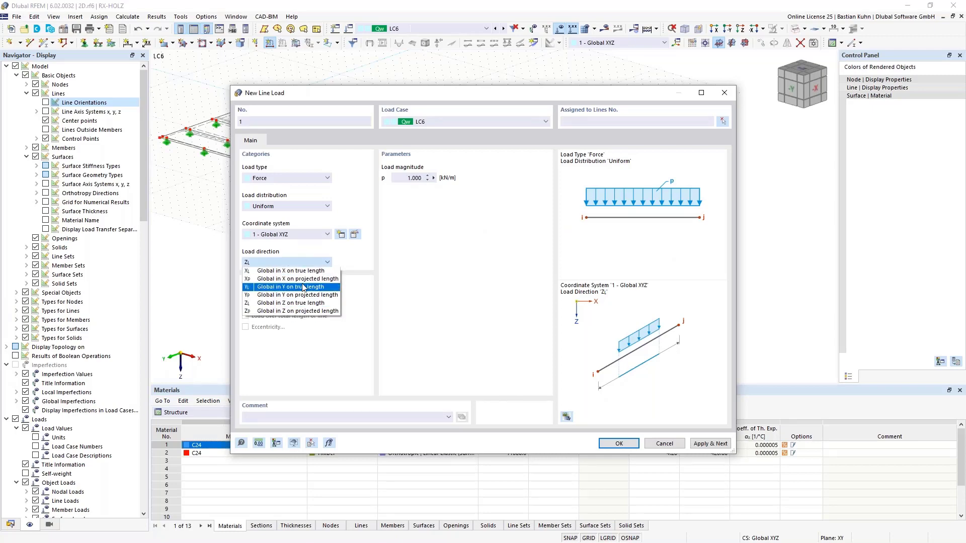
left_click(303, 288)
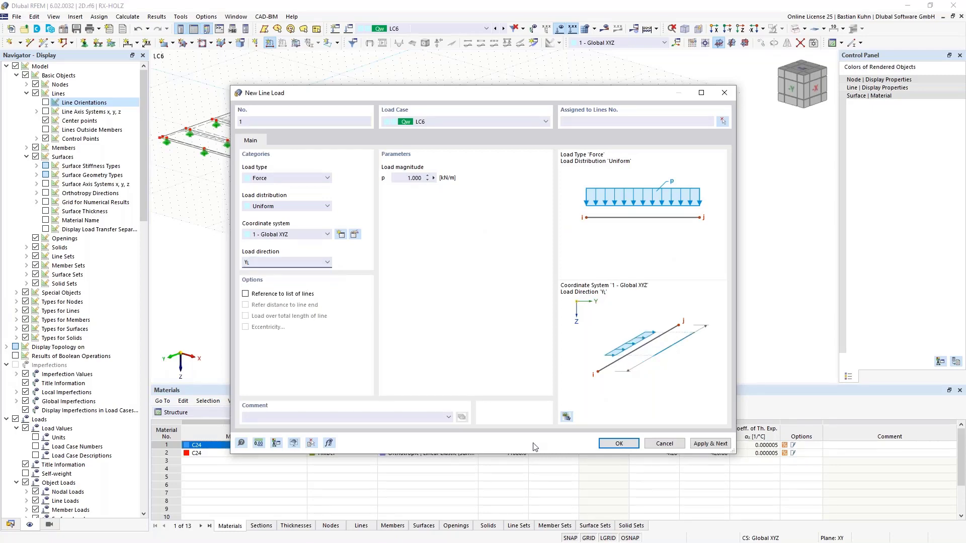
left_click(619, 444)
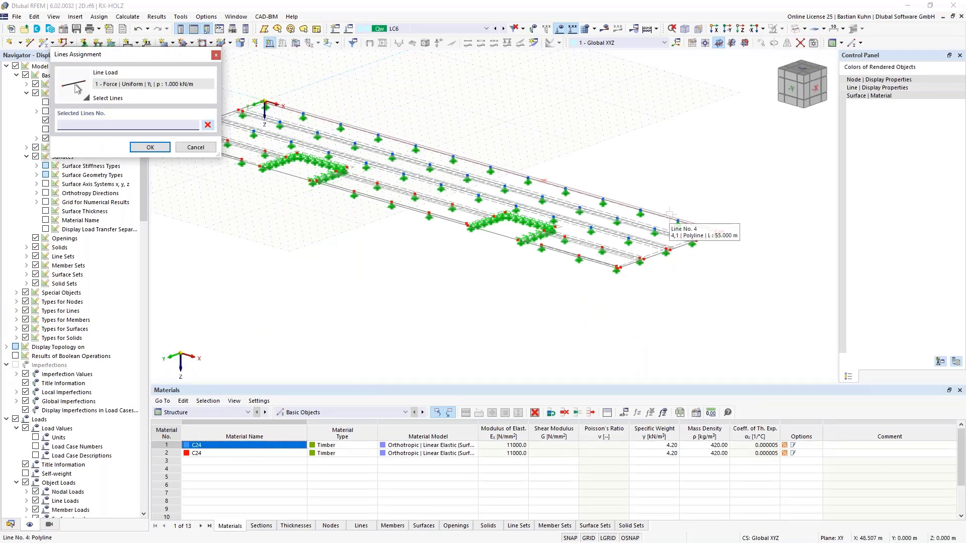
left_click(669, 215)
left_click(150, 147)
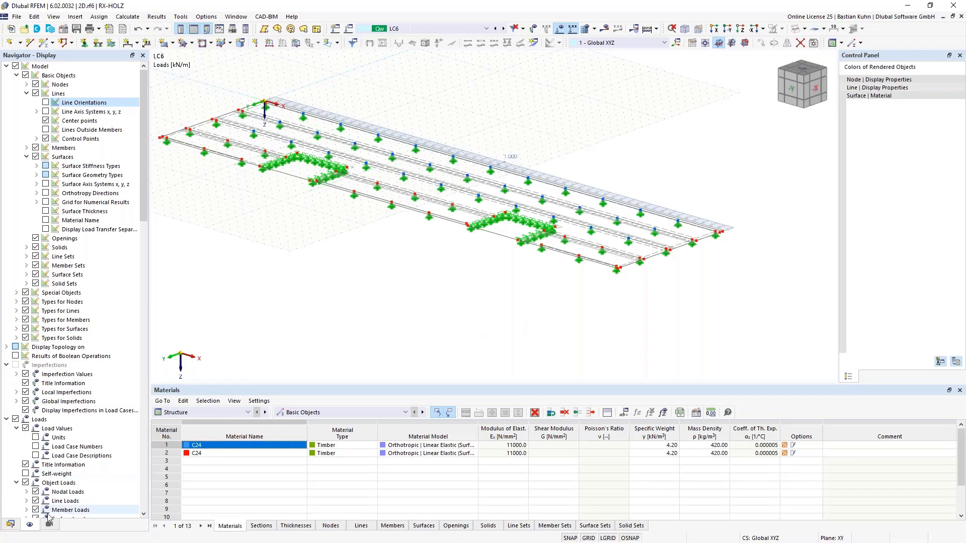
Delete the SLS - Characteristic design situation DS2 from the load cases and combinations.
left_click(10, 524)
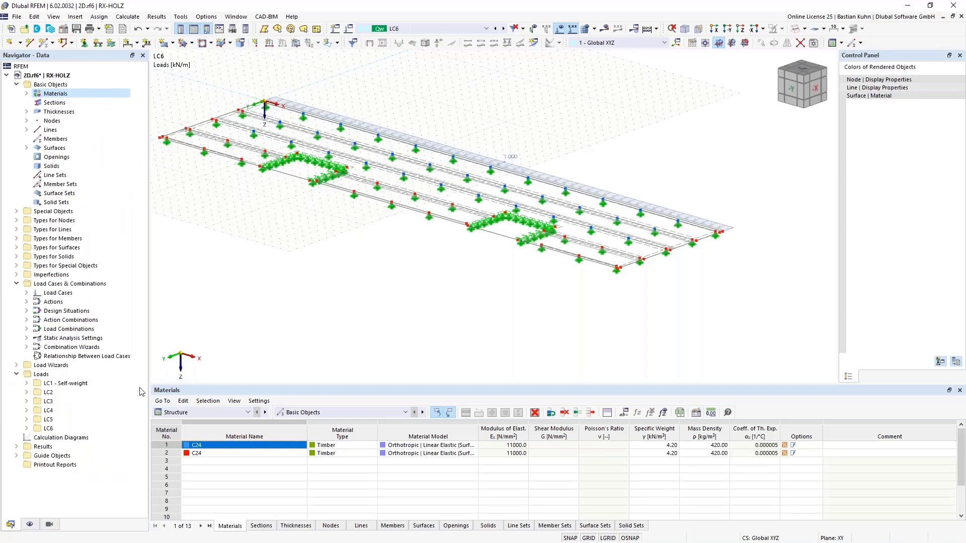
right_click(45, 286)
left_click(66, 291)
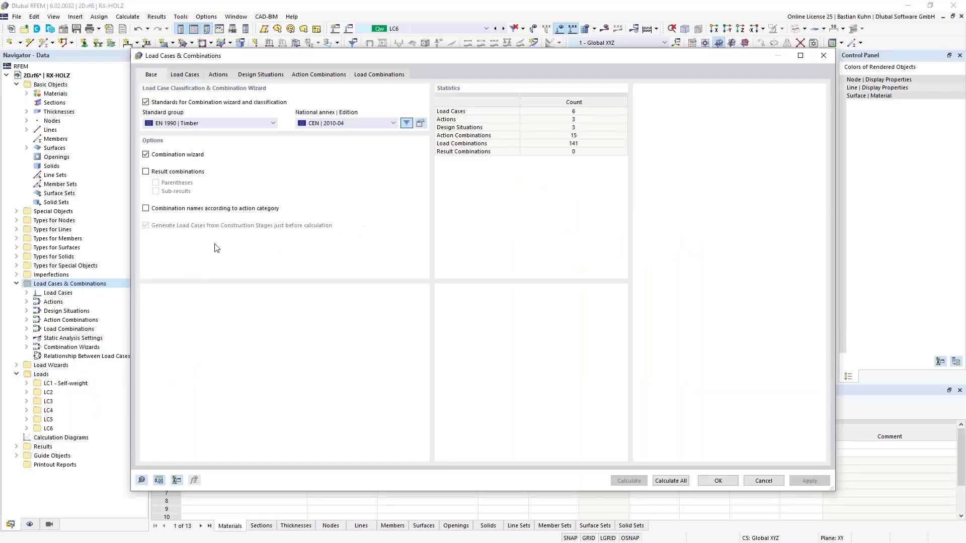
left_click(184, 75)
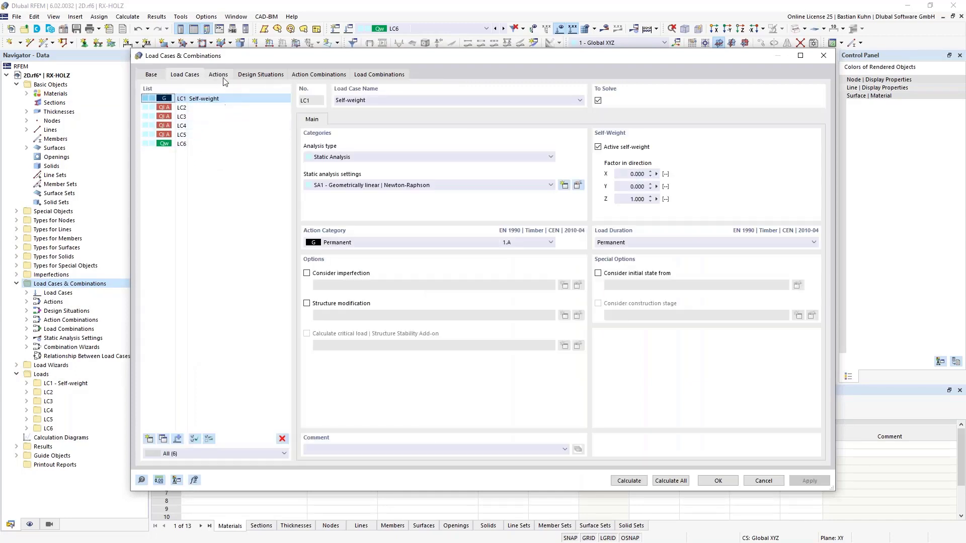
left_click(250, 76)
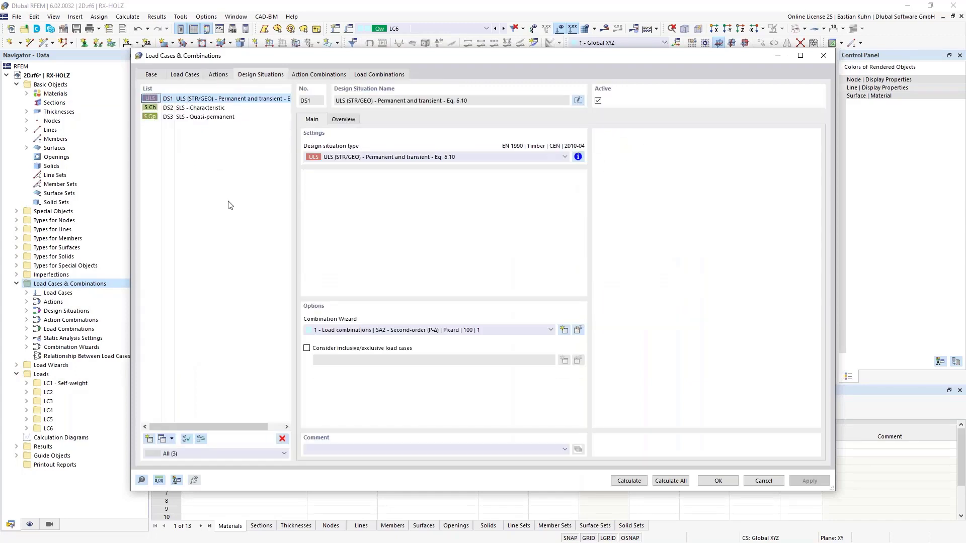
left_click(204, 108)
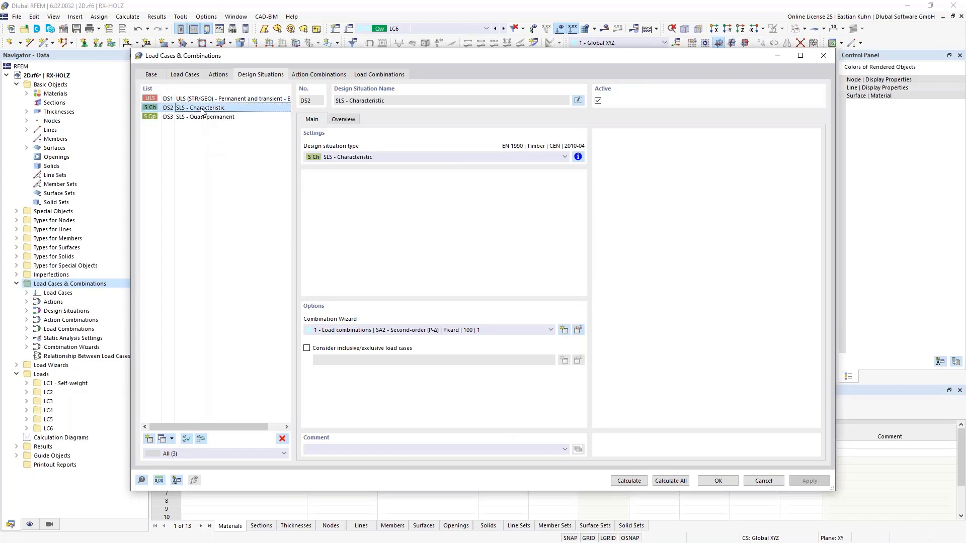
left_click(282, 439)
left_click(491, 312)
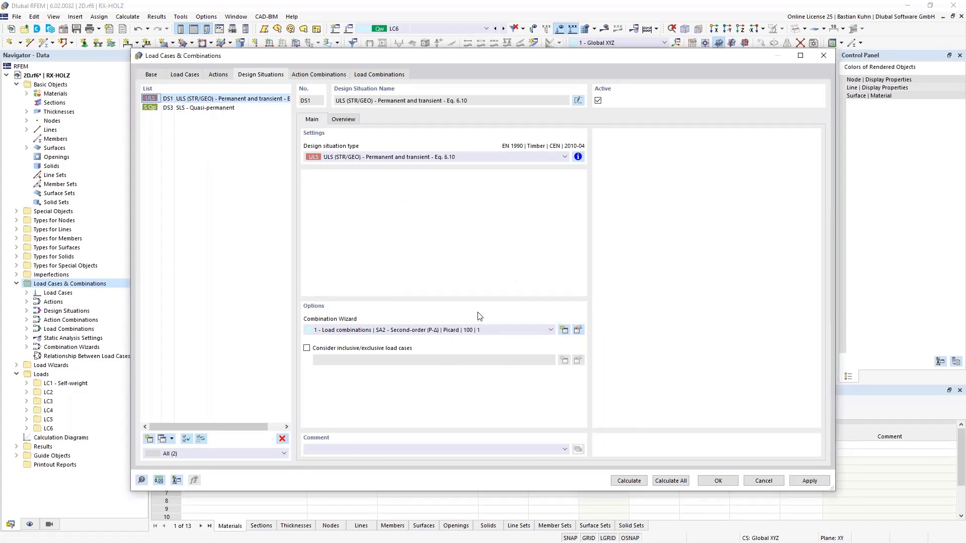
Check the combination rule behind the SLS - Quasi-permanent design situation DS3.
left_click(196, 109)
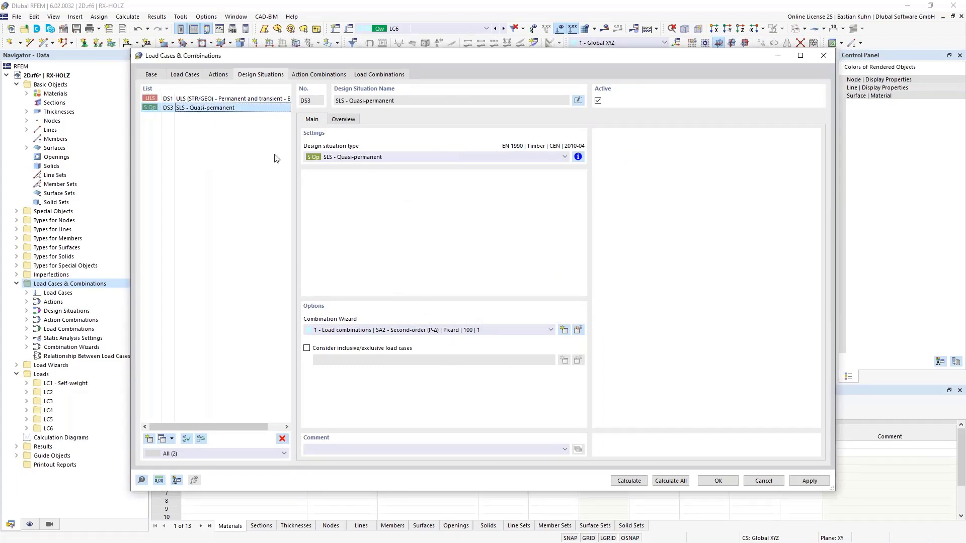
left_click(578, 156)
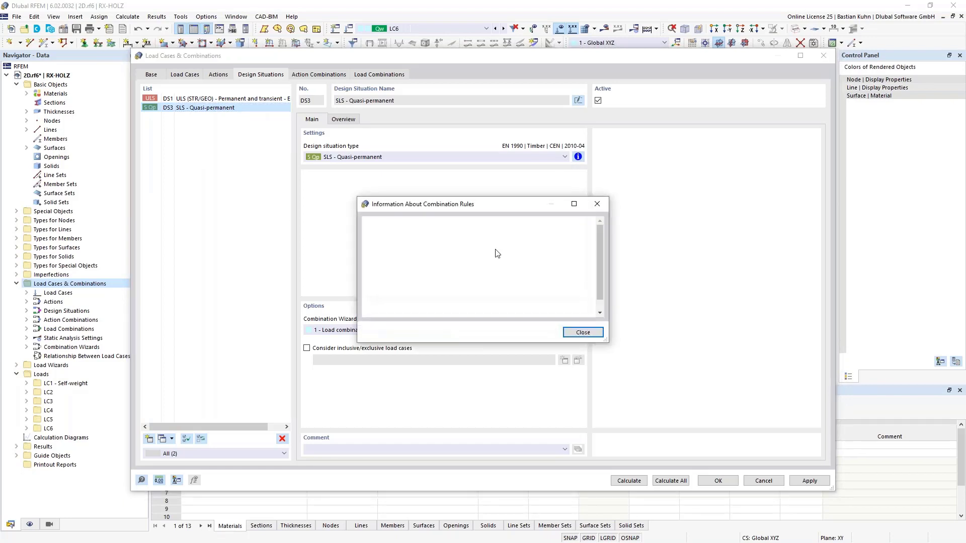
left_click(608, 205)
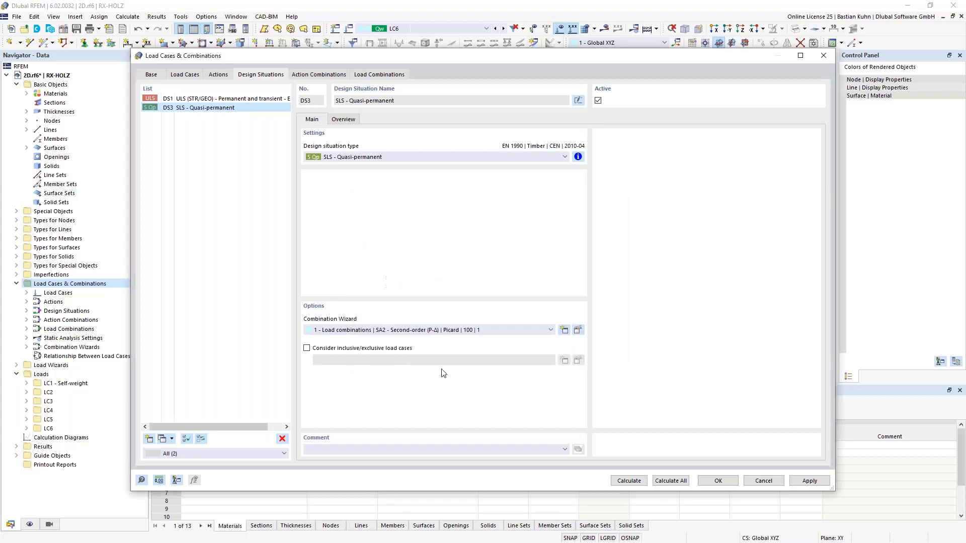
Assign combination wizard 2 with geometrically linear analysis SA1 to design situations DS1 and DS3 together, and generate the combinations.
left_click(211, 100, "ctrl")
left_click(389, 330)
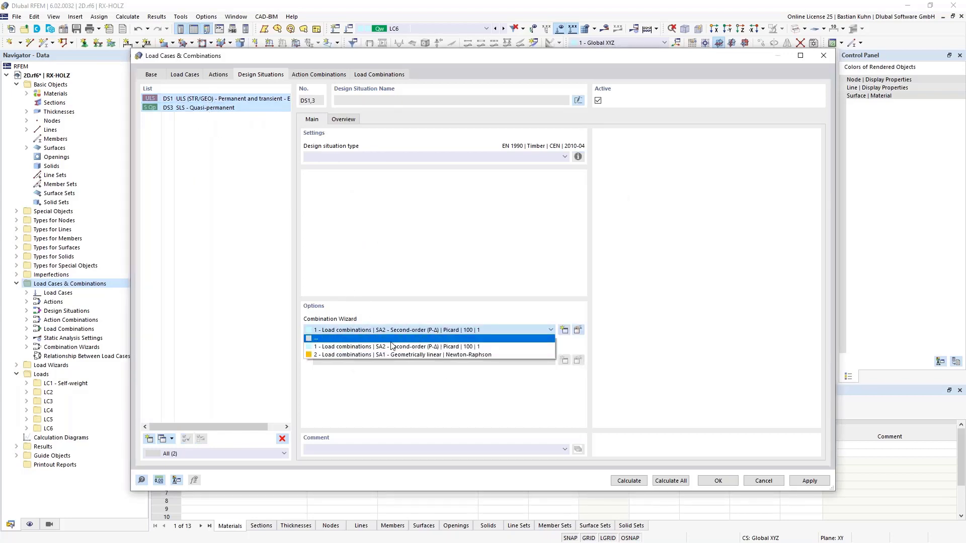
left_click(393, 355)
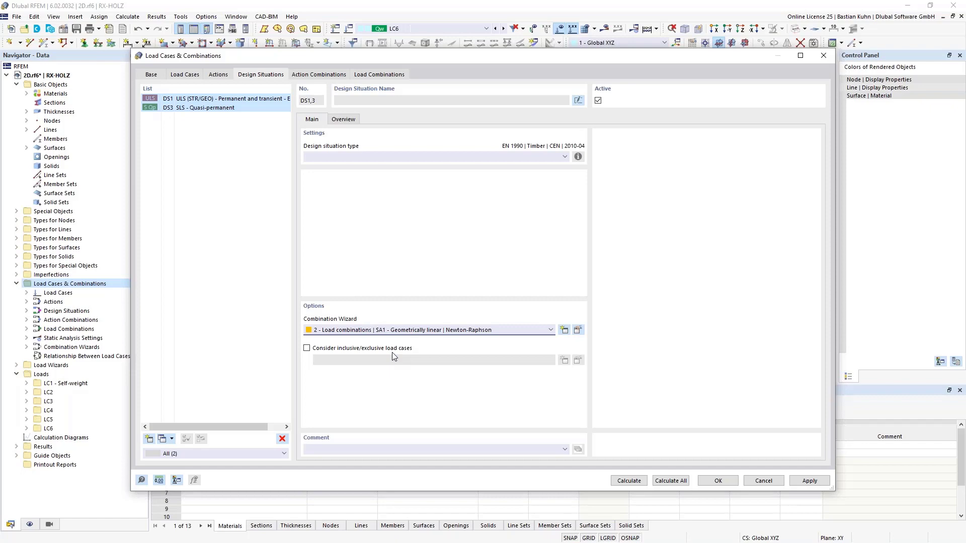
left_click(717, 484)
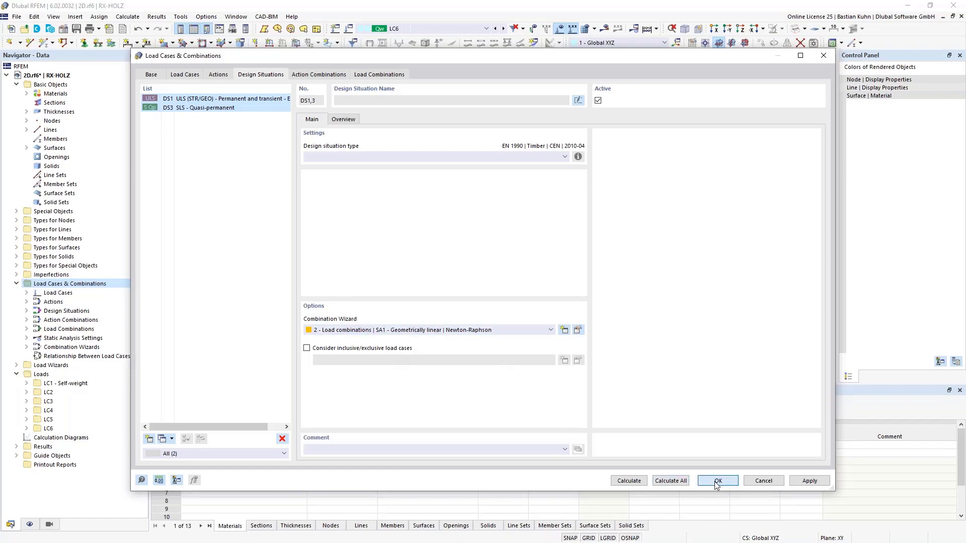
Calculate the ULS design situation DS1 and display the slab's global displacements in a 3D view.
left_click(441, 29)
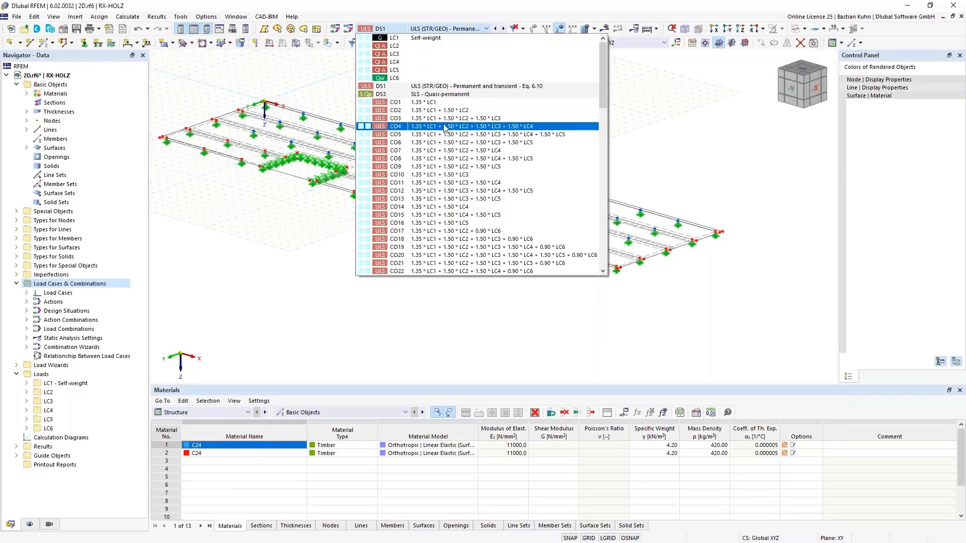
left_click(435, 89)
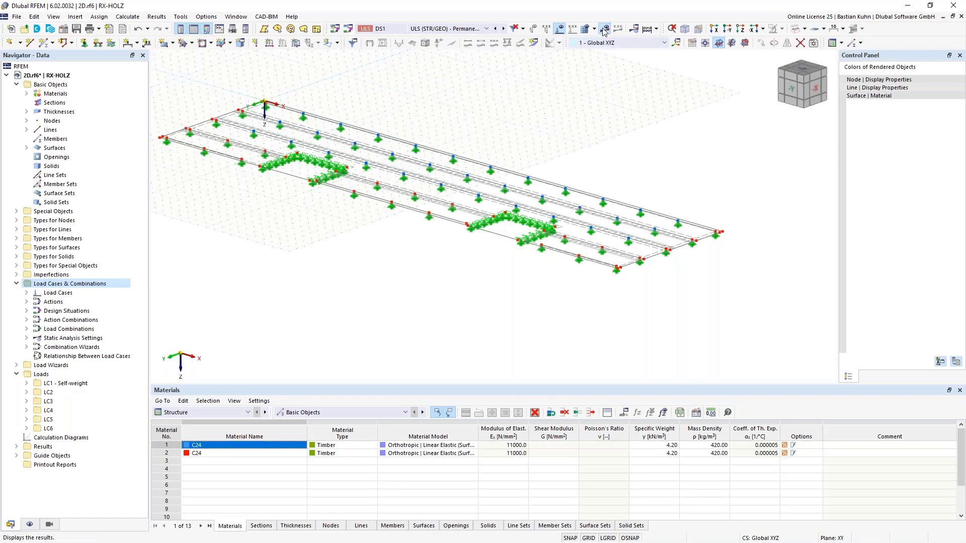
left_click(524, 320)
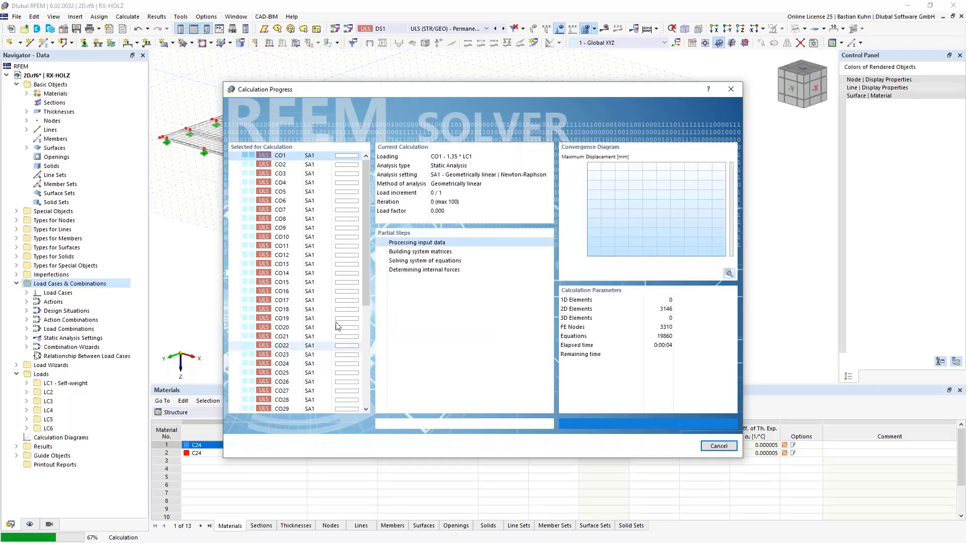
scroll(366, 322, "down", 2)
left_click_drag(383, 371, 373, 404)
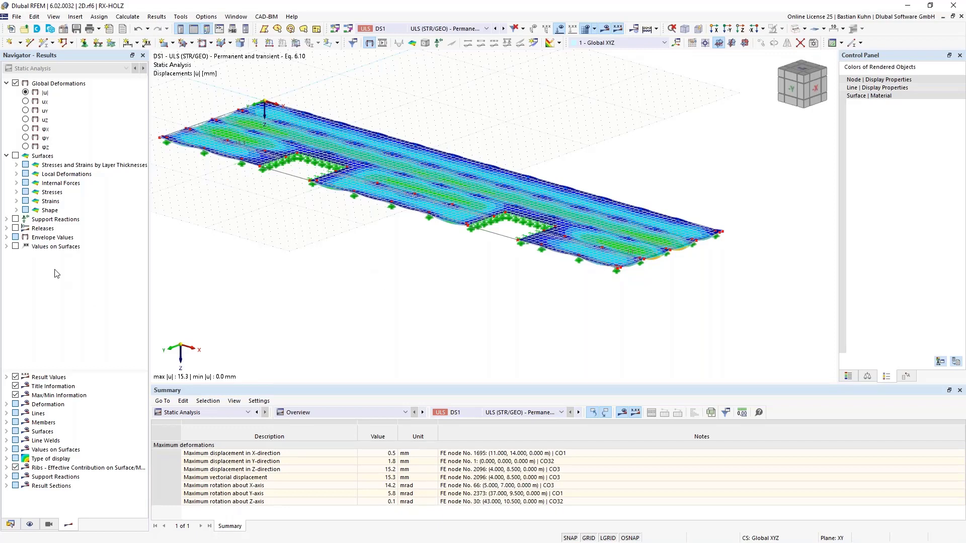
middle_click_drag(334, 227, 378, 273)
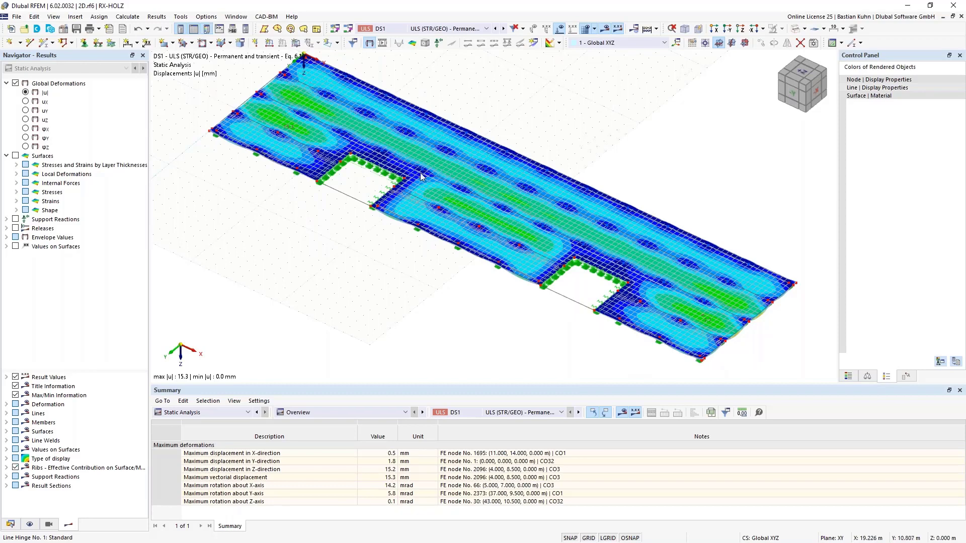
Calculate wind load case LC6 and inspect the slab's displacements in plan and 3D.
left_click(472, 28)
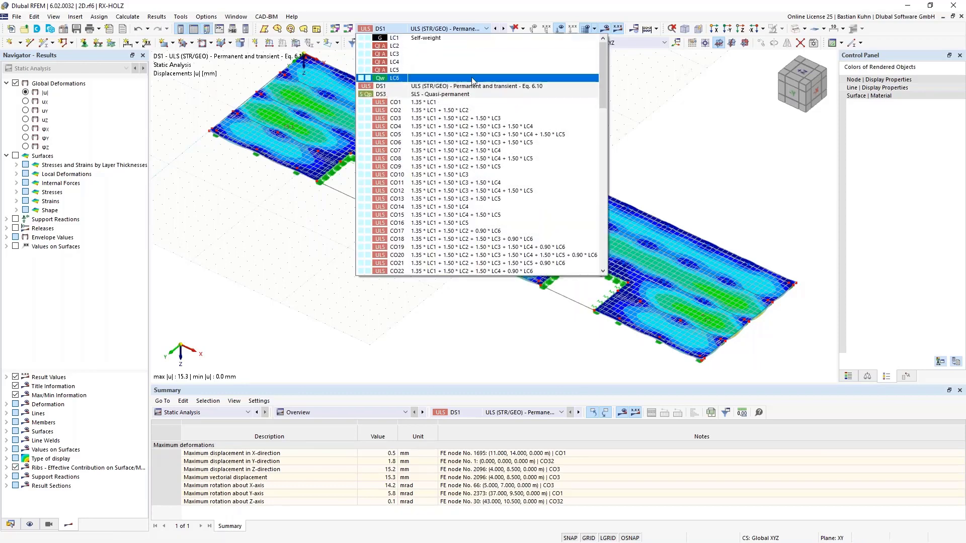
left_click(472, 79)
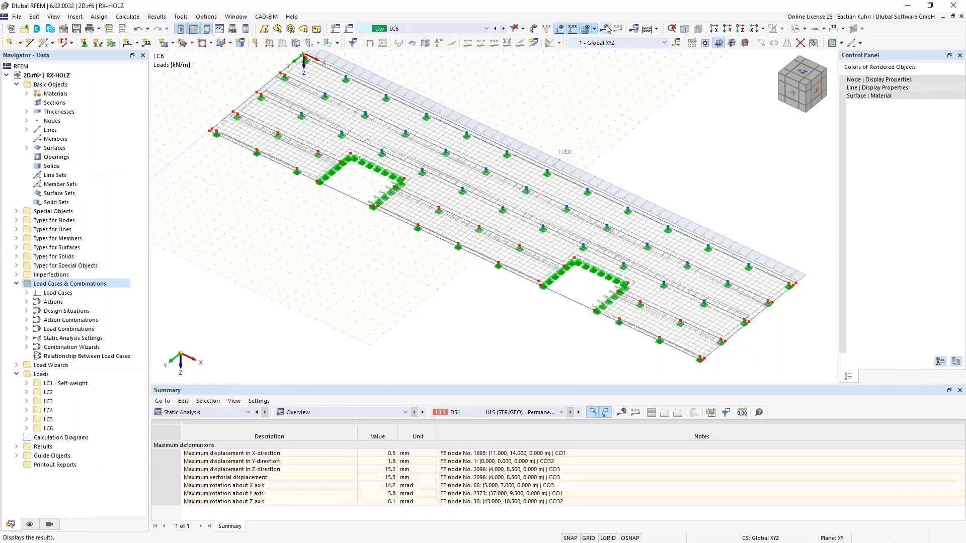
left_click(525, 319)
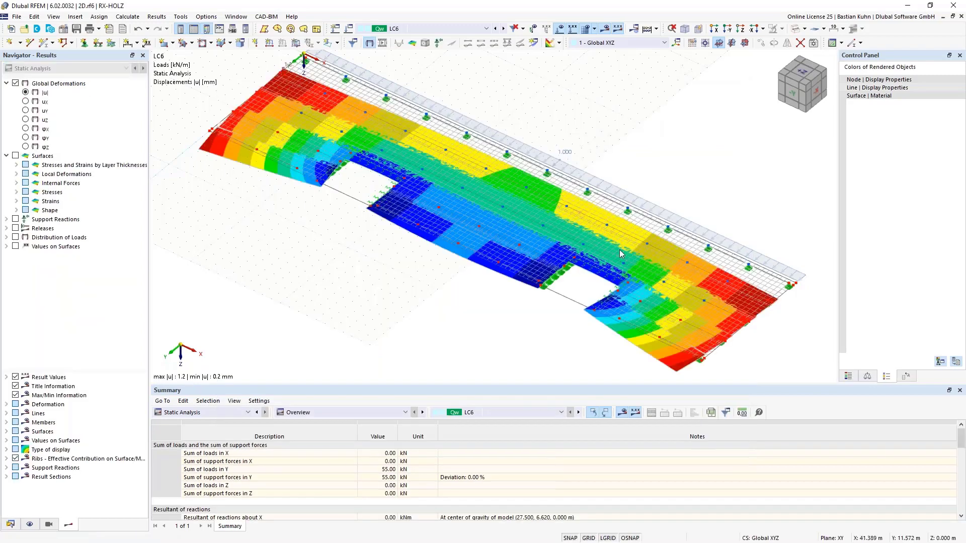
left_click(732, 42)
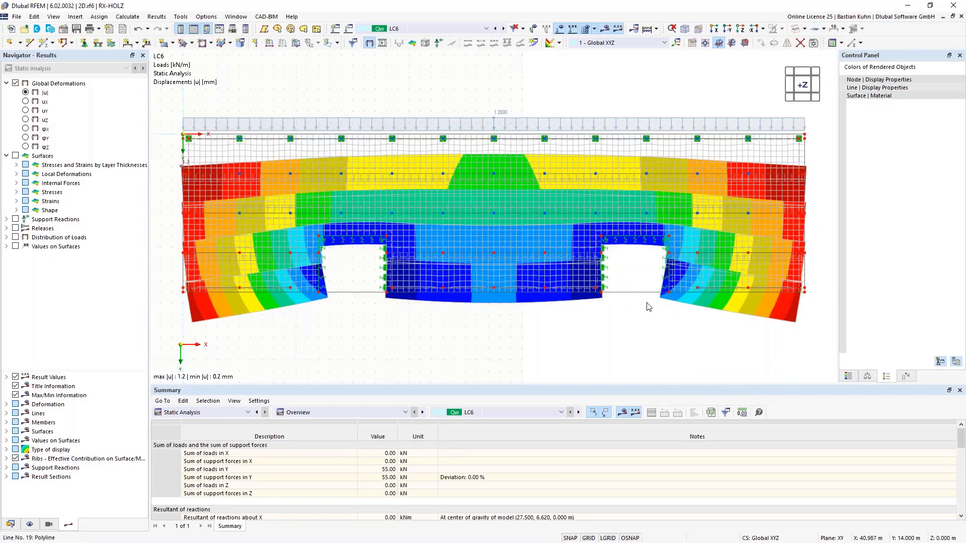
middle_click_drag(649, 307, 536, 185, "ctrl")
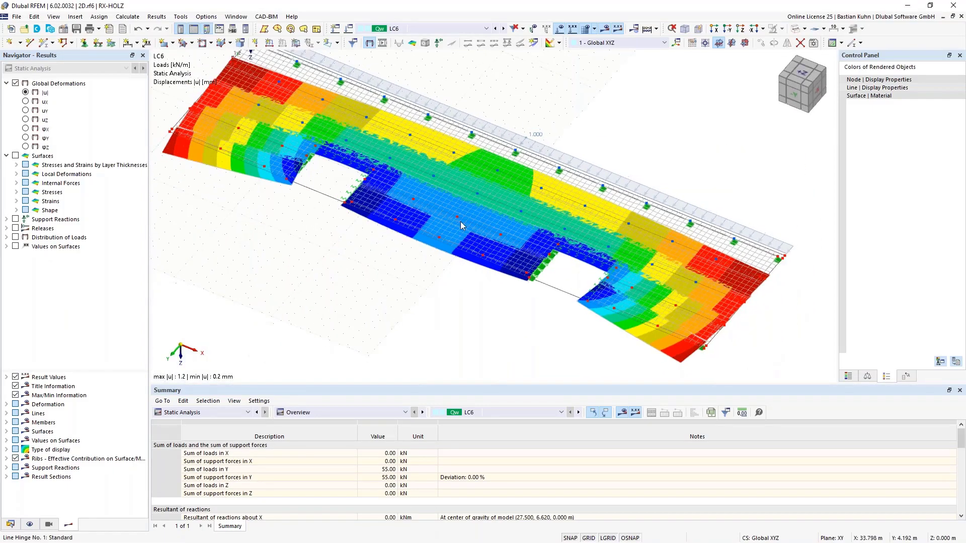
Display the support reactions and line hinge forces n for LC6 with the global deformations hidden.
left_click(439, 43)
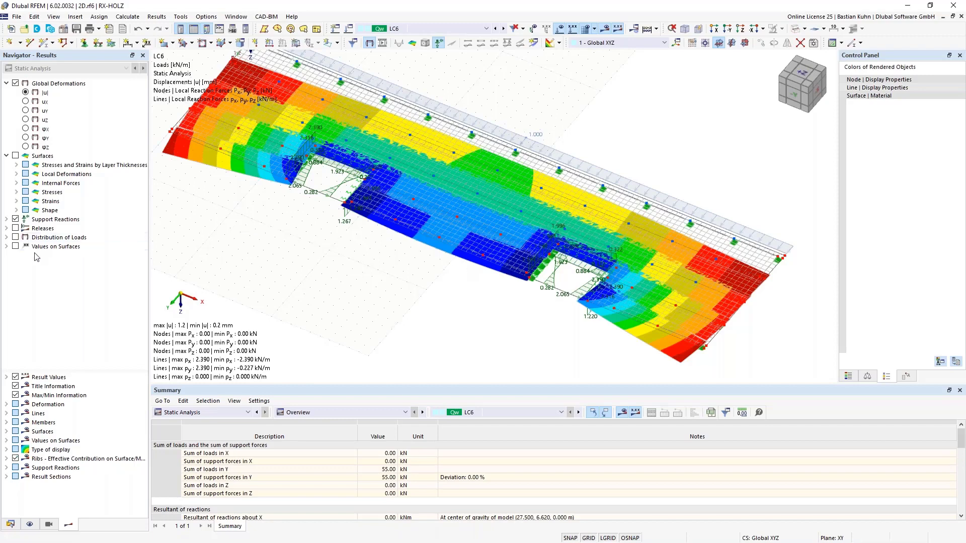
left_click(6, 228)
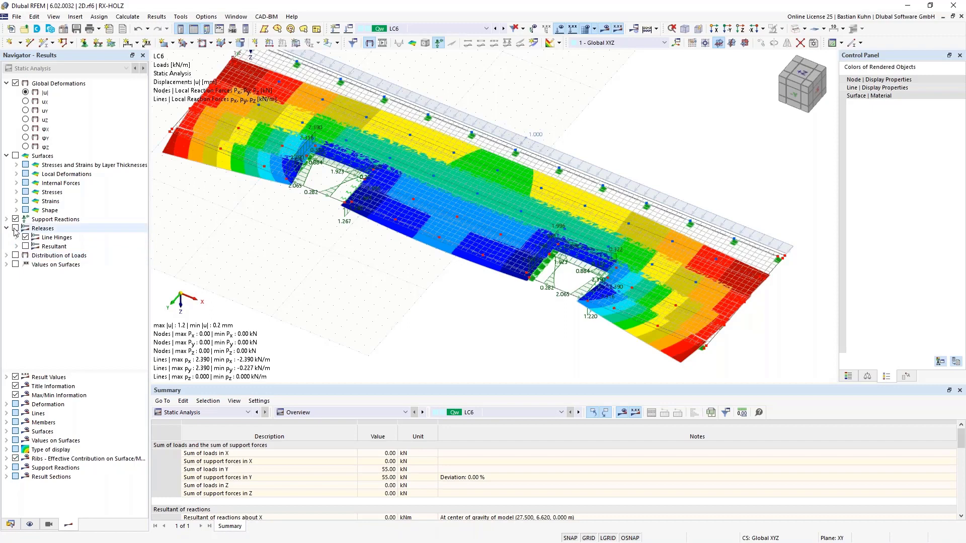
left_click(16, 228)
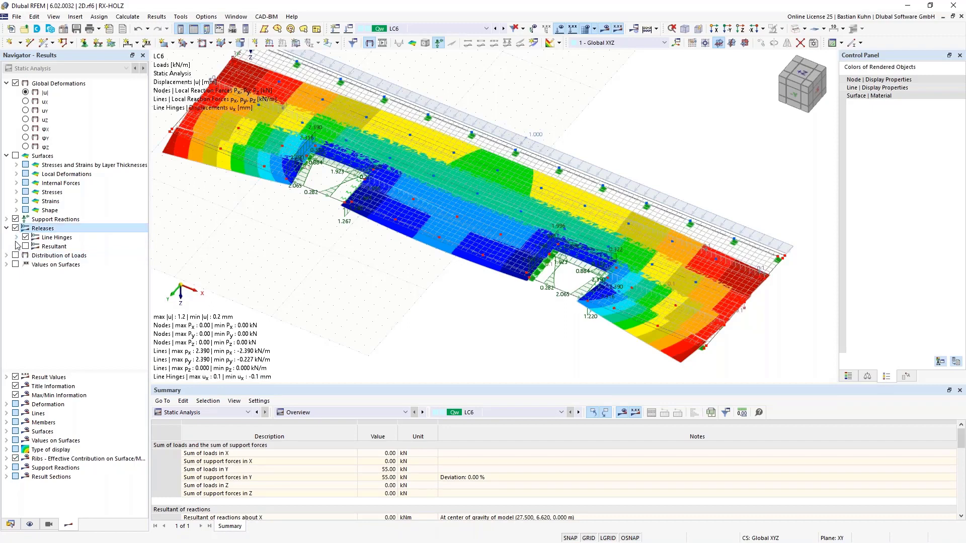
left_click(16, 238)
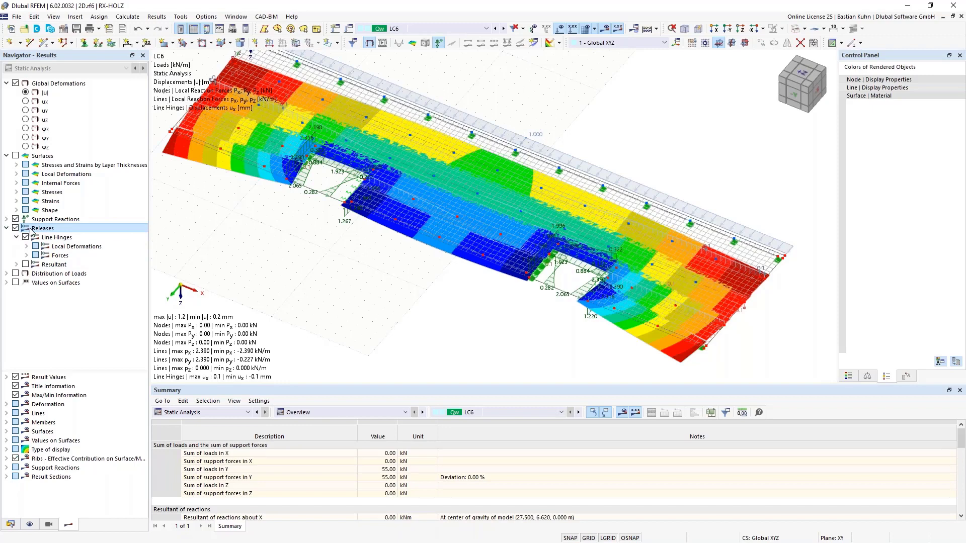
left_click(26, 256)
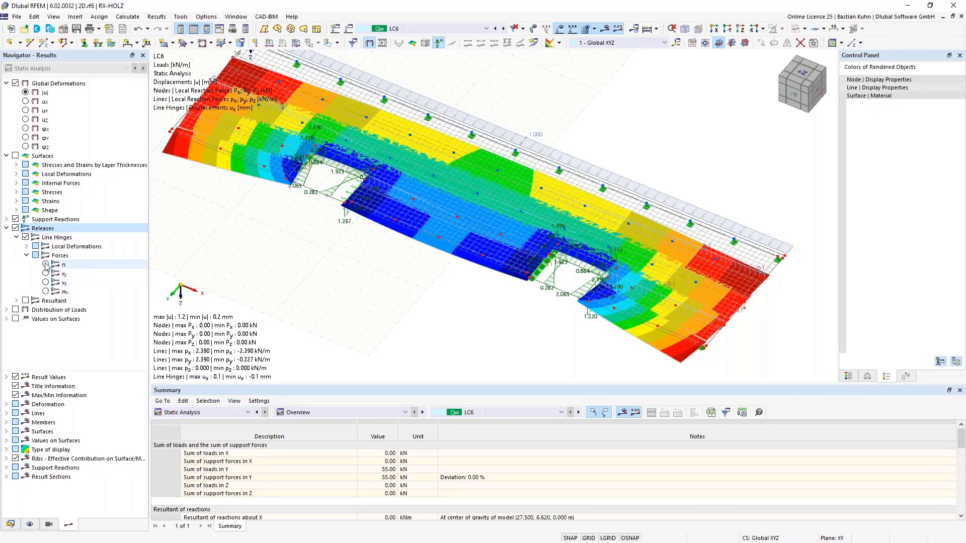
left_click(46, 264)
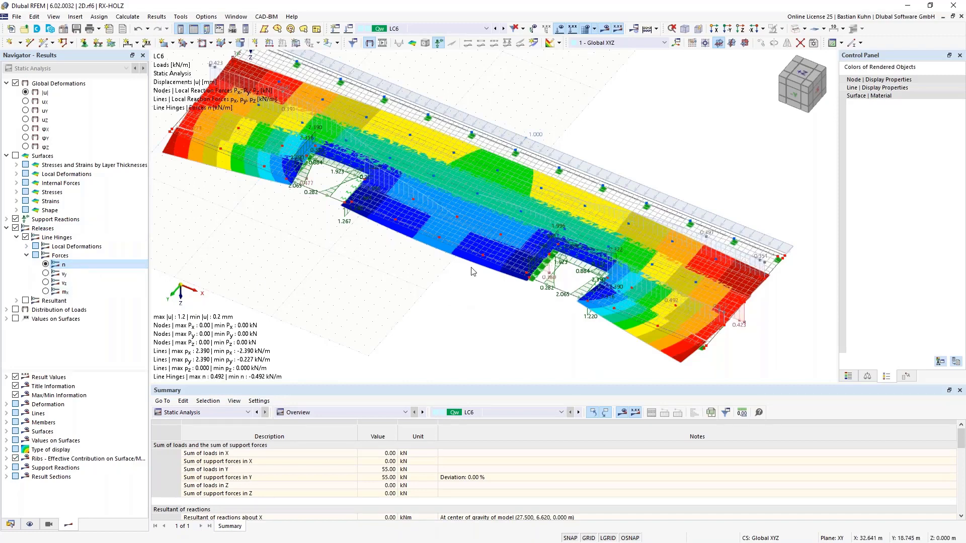
left_click(16, 83)
middle_click_drag(466, 304, 338, 283)
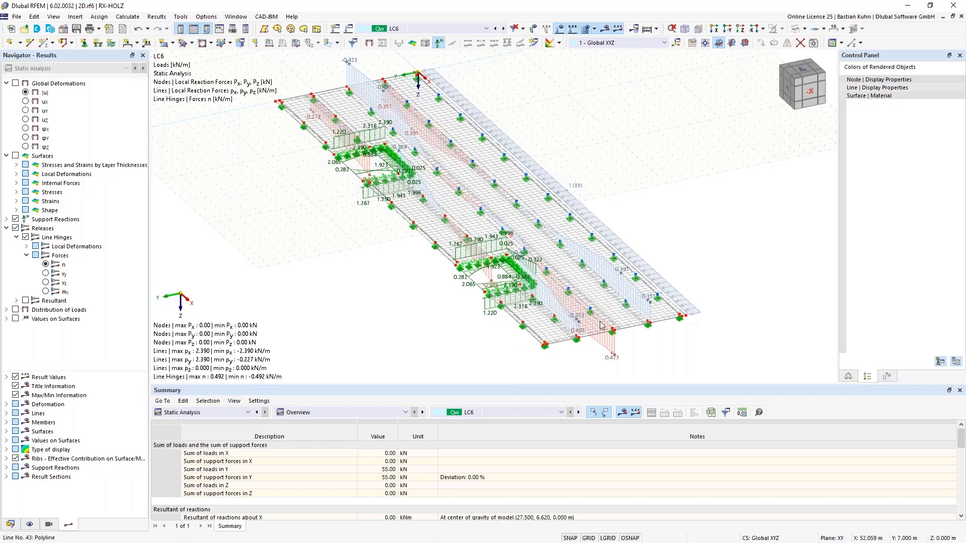
Open the result diagrams for line 43 along the slab joint in load case LC6.
scroll(600, 324, "up", 2)
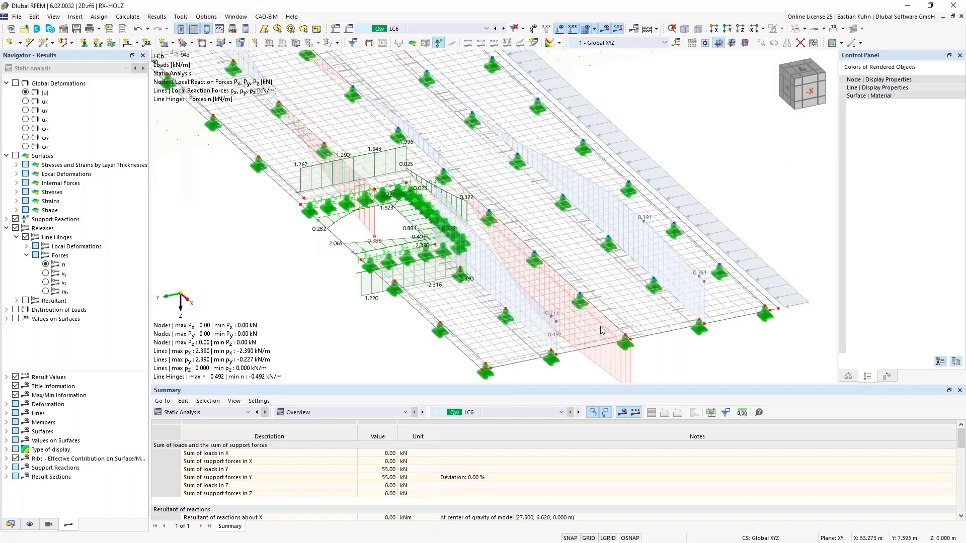
right_click(578, 280)
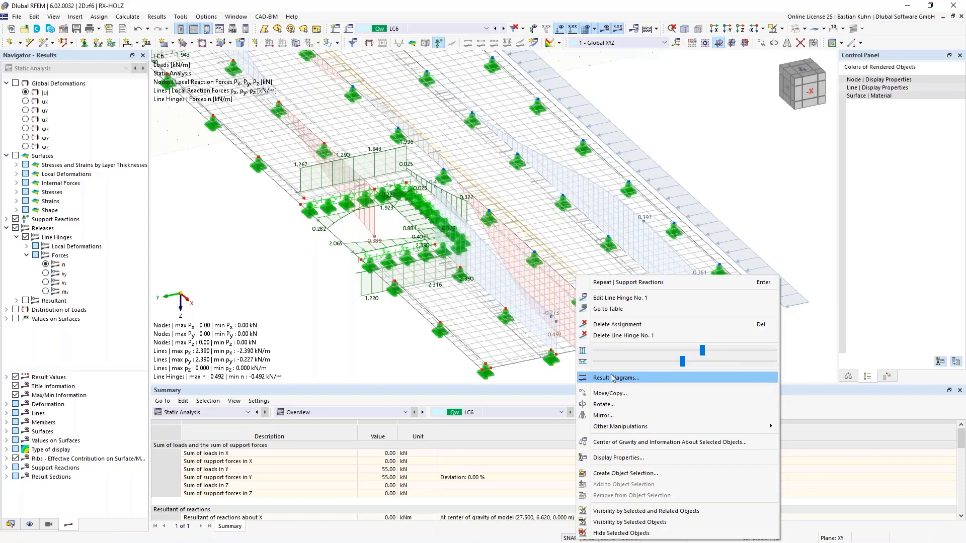
left_click(562, 281)
right_click(562, 281)
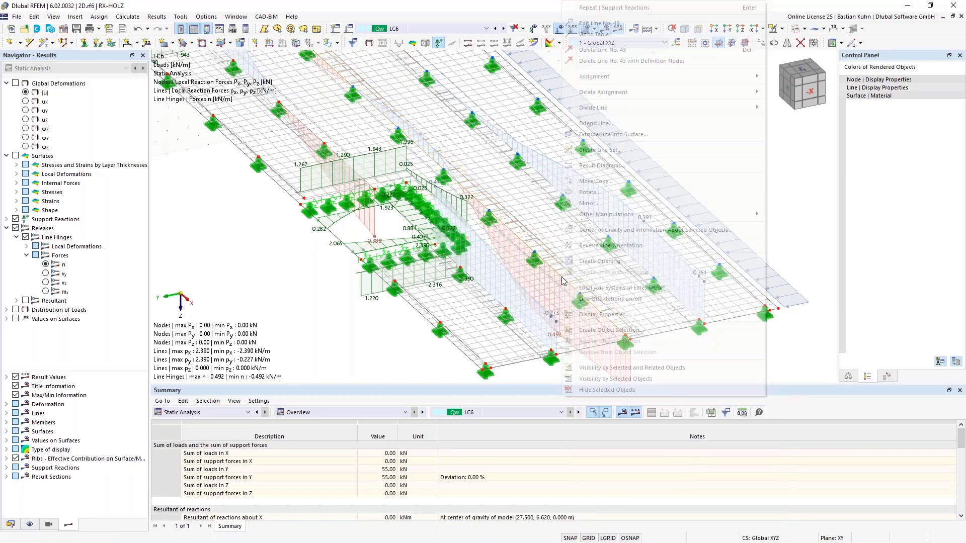
left_click(603, 165)
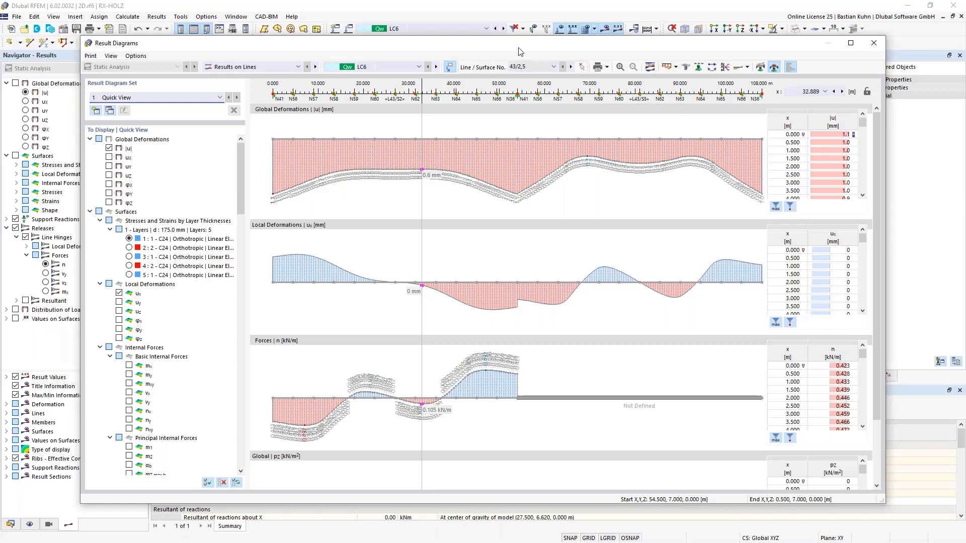
Restrict the result diagrams to line/surface 43/5.
left_click(553, 67)
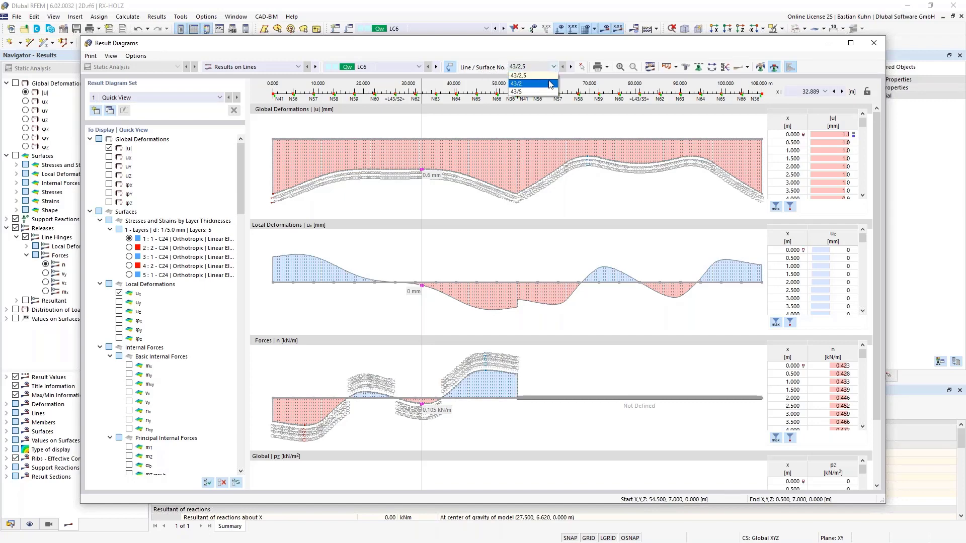
left_click(544, 44)
left_click_drag(549, 44, 520, 63)
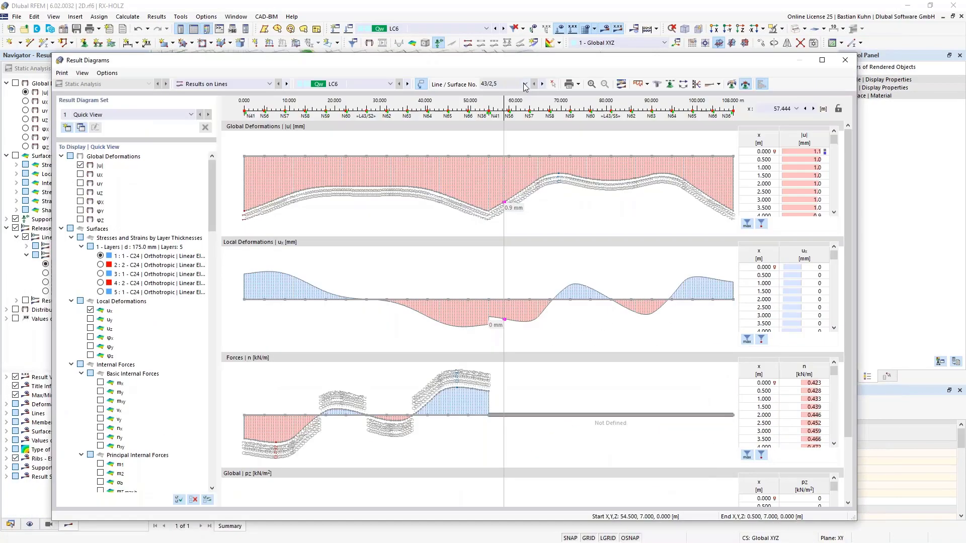
left_click(523, 86)
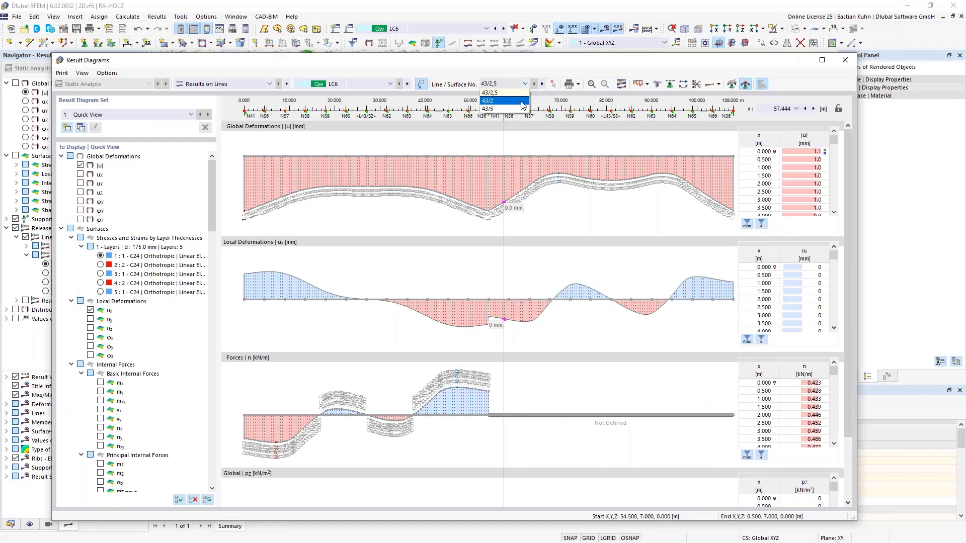
left_click(521, 108)
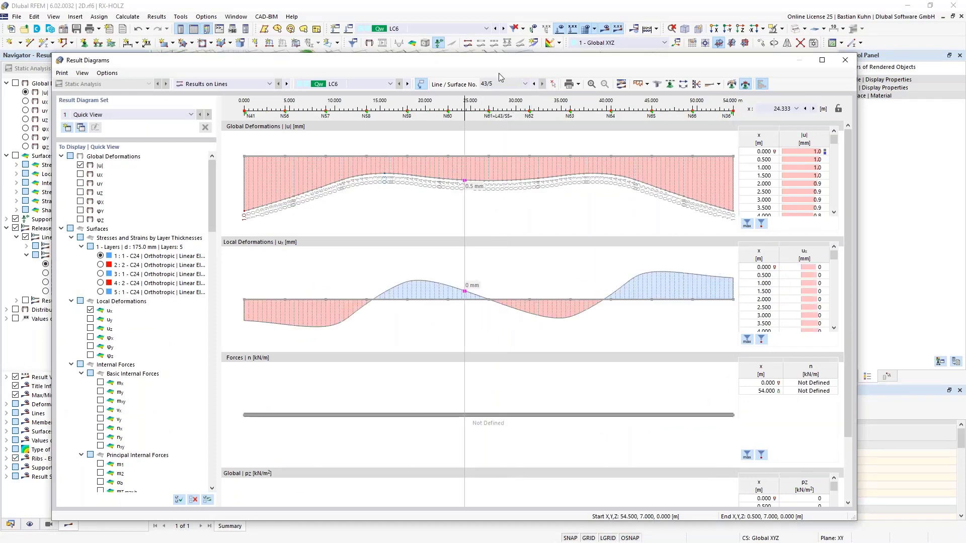
mouse_move(506, 64)
left_mouse_down()
mouse_move(478, 284)
mouse_move(478, 44)
left_mouse_up()
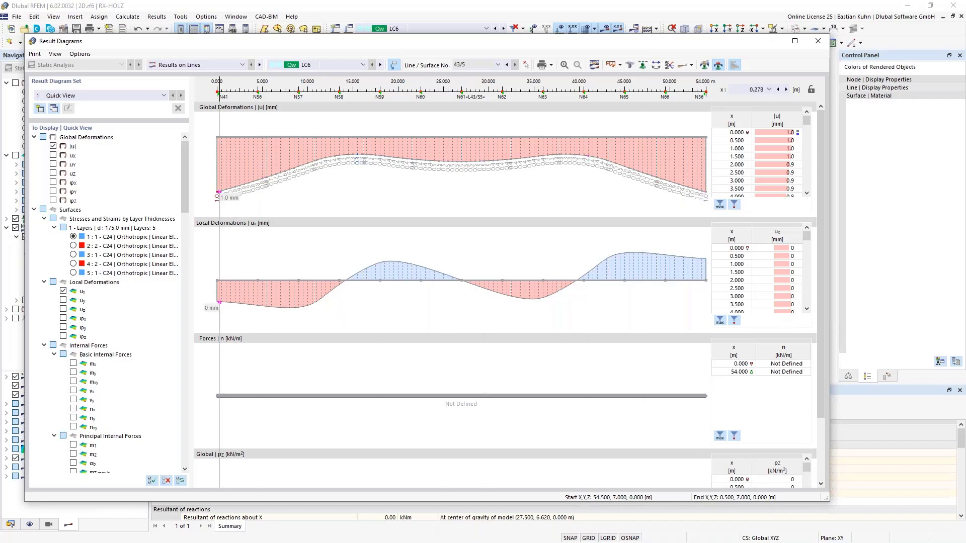
Hide the global deformation |u|, local deformation ux and global load pz diagrams for 43/5, and close the result diagrams.
left_click(52, 147)
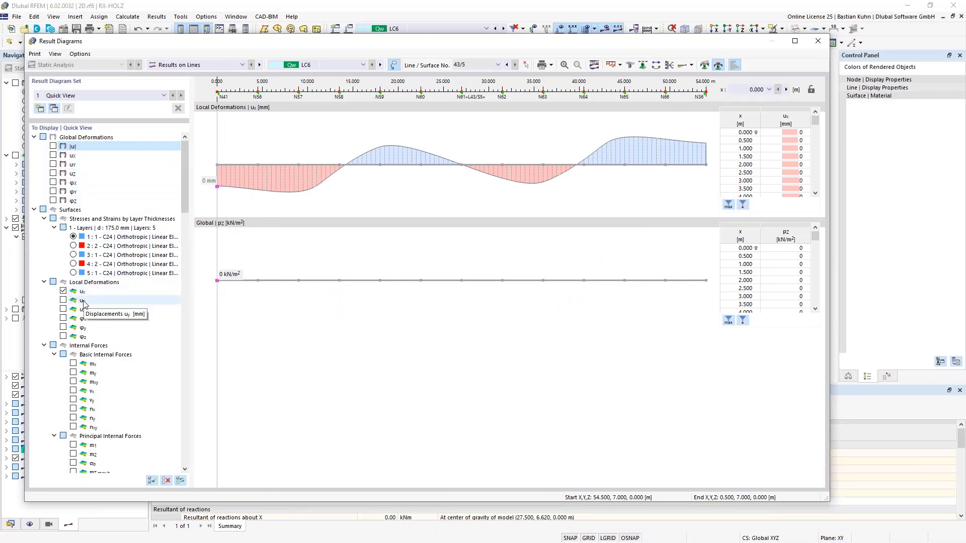
scroll(61, 289, "down", 2)
left_click(63, 236)
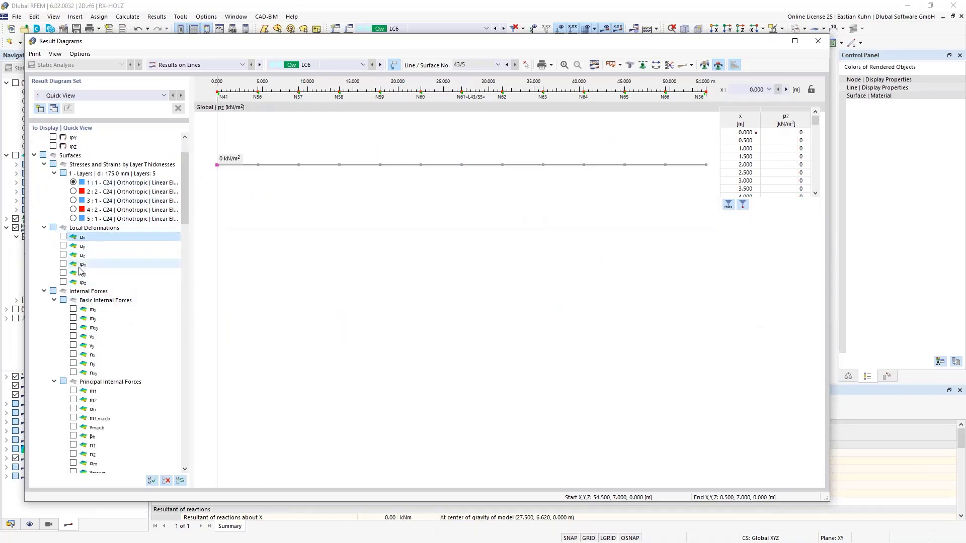
left_click_drag(178, 321, 183, 444)
left_click(73, 427)
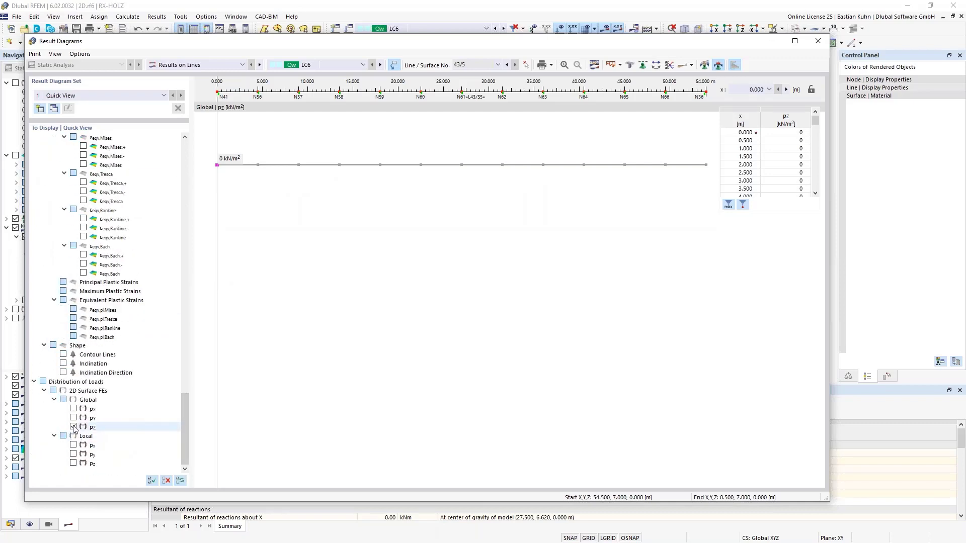
left_click(73, 427)
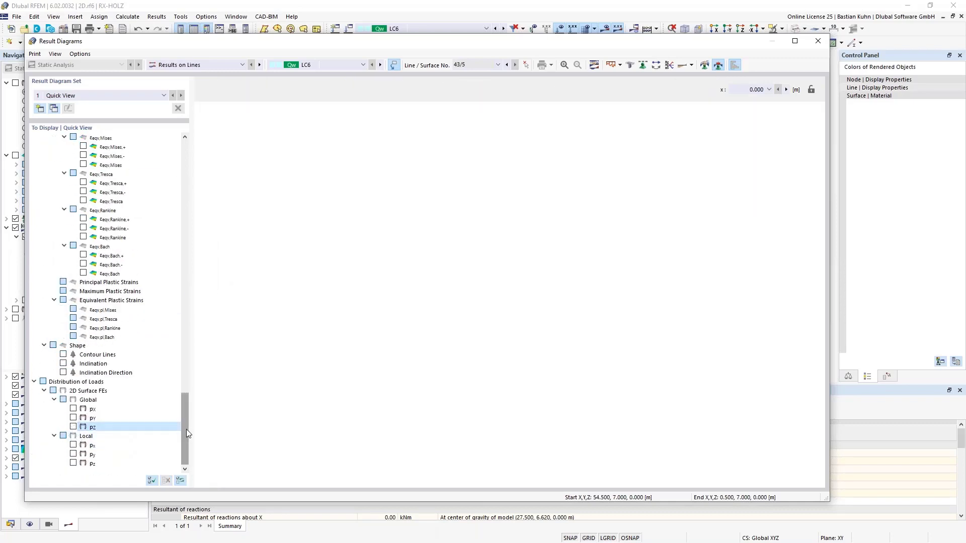
left_click_drag(187, 430, 198, 158)
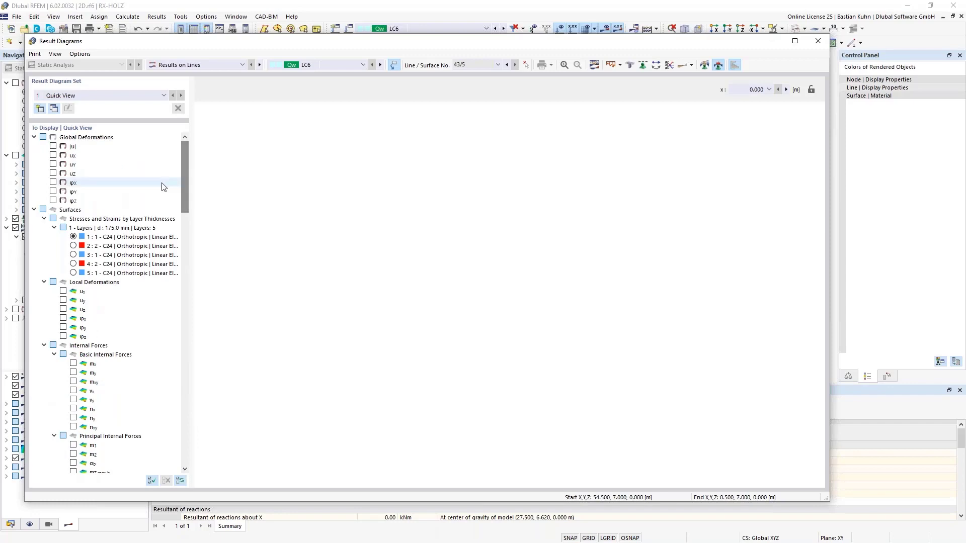
left_click(817, 40)
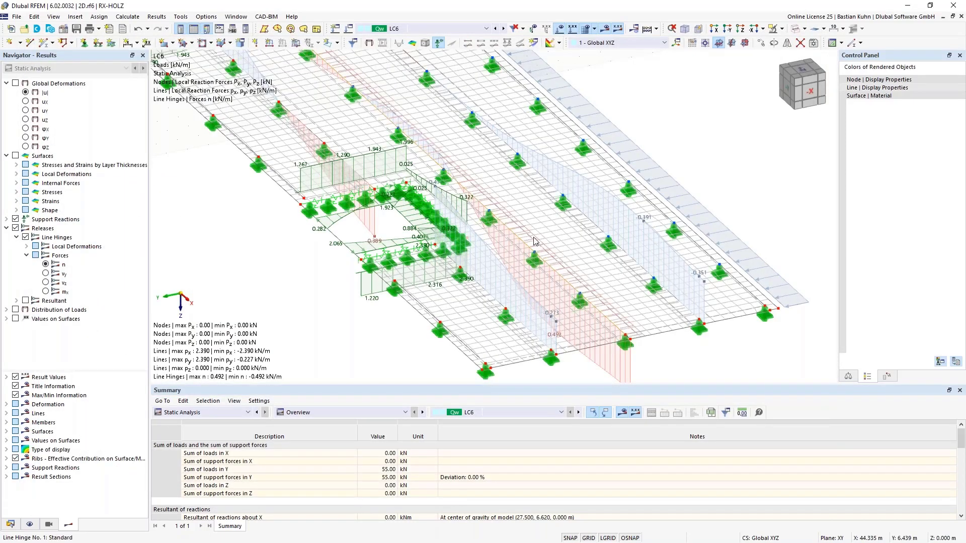
Open the result diagrams for the line hinge on line/surface 43/2 and show only forces n, hiding |u|, ux and pz.
right_click(534, 236)
left_click(562, 341)
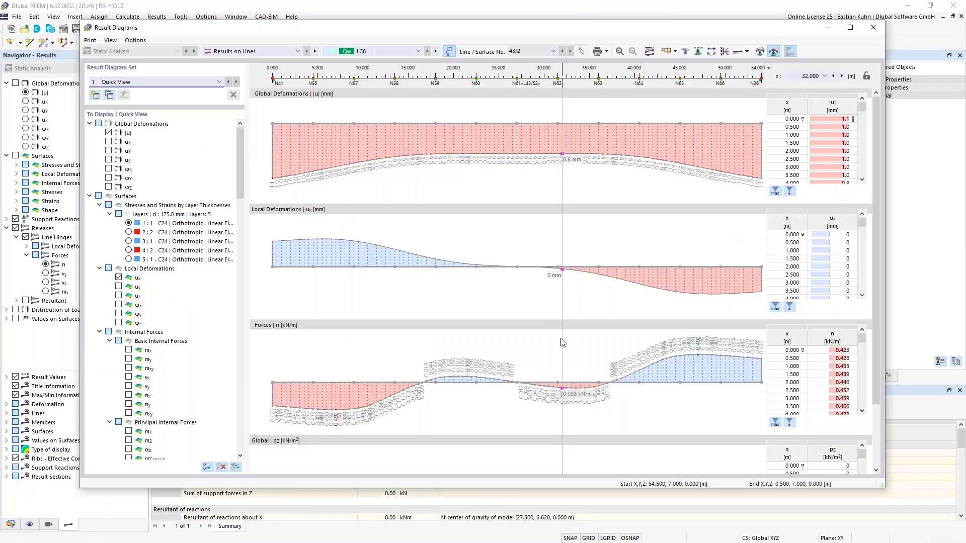
left_click(108, 132)
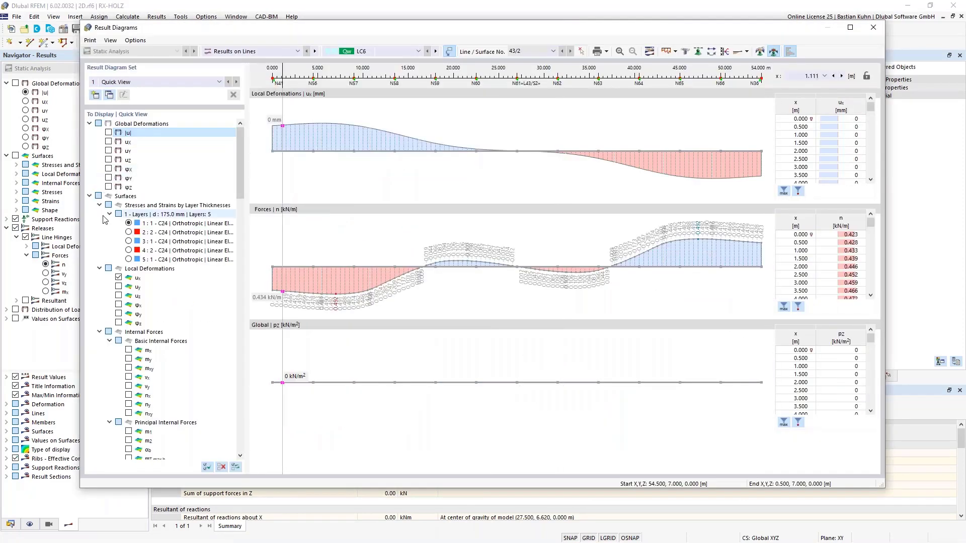
left_click(118, 278)
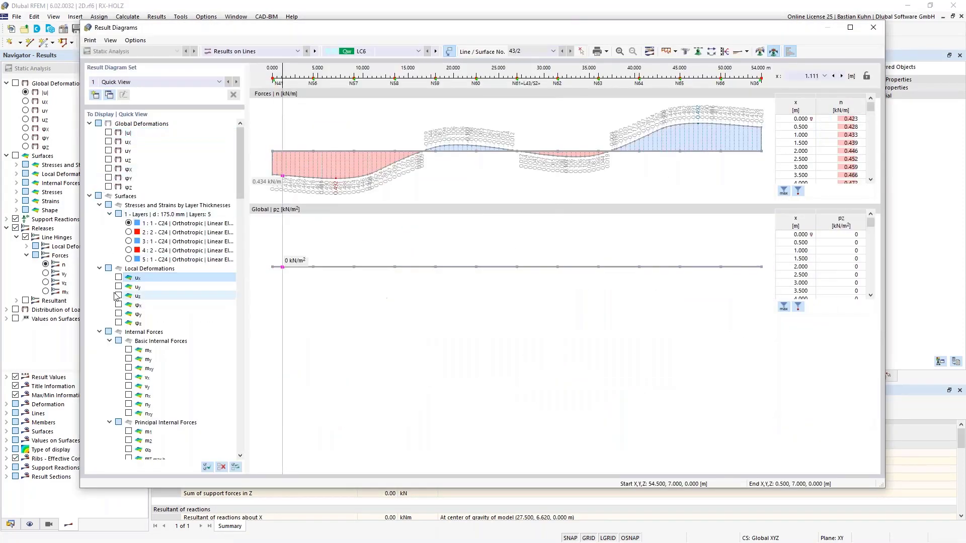
scroll(151, 280, "down", 3)
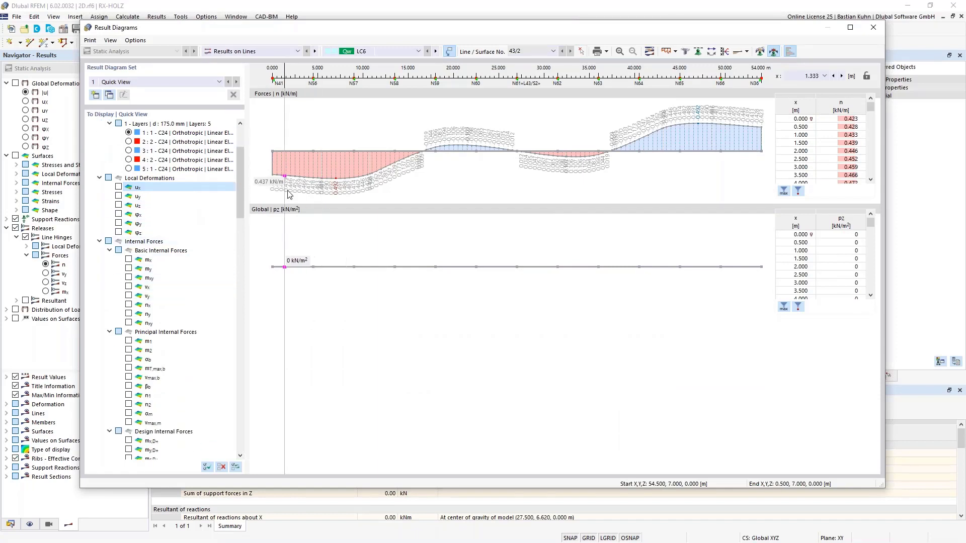
scroll(237, 184, "down", 2)
scroll(243, 243, "down", 15)
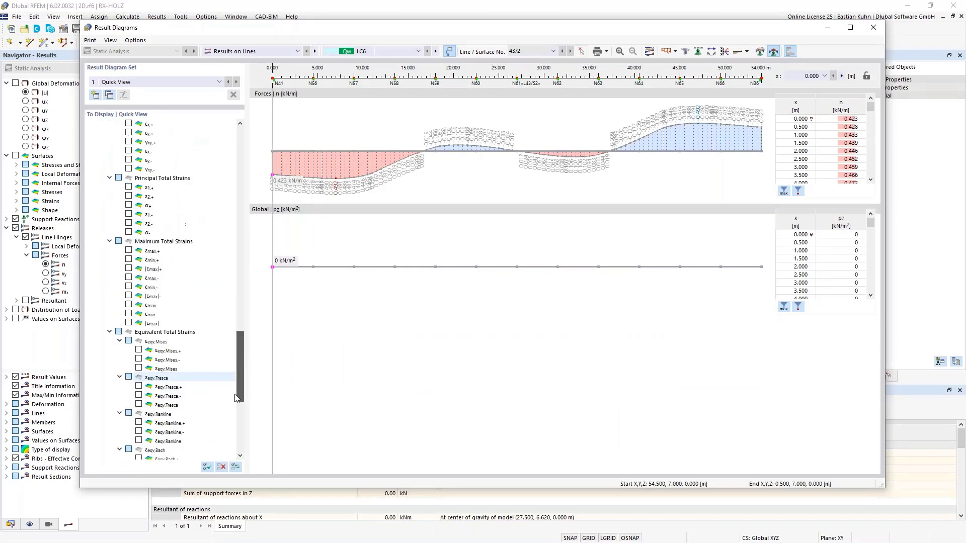
left_click(129, 414)
left_click(129, 414)
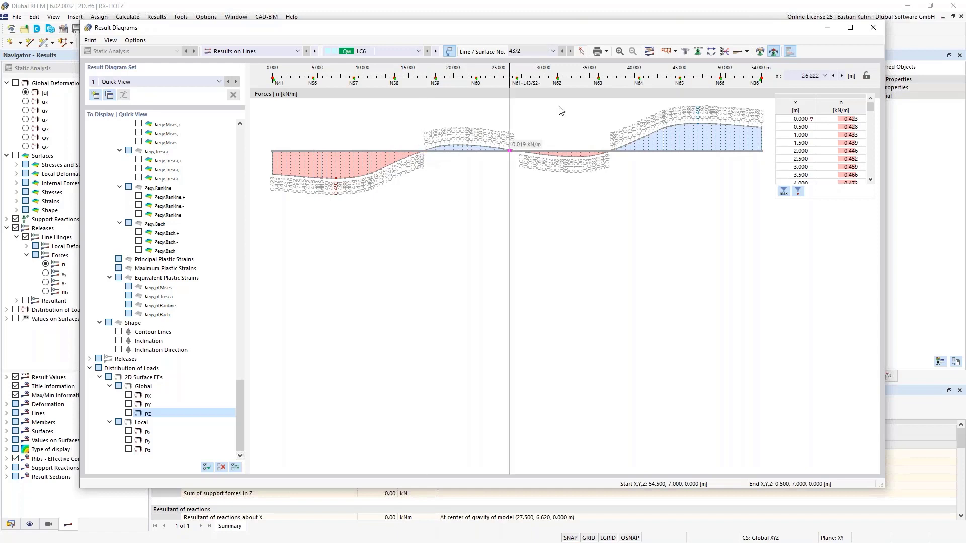
Define a constant smooth range for the hinge force diagram from 0 to 16.5 m.
left_click(761, 52)
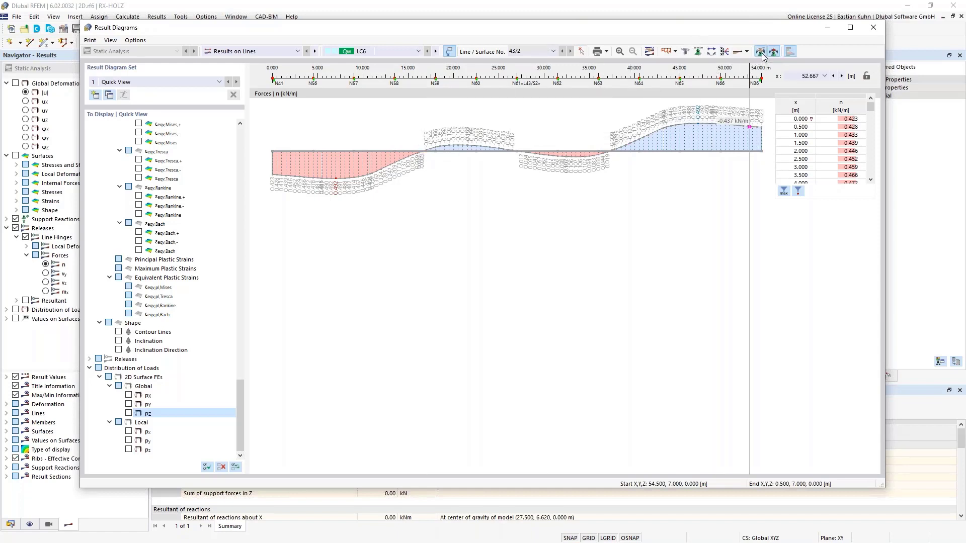
left_click(387, 173)
left_click(387, 172)
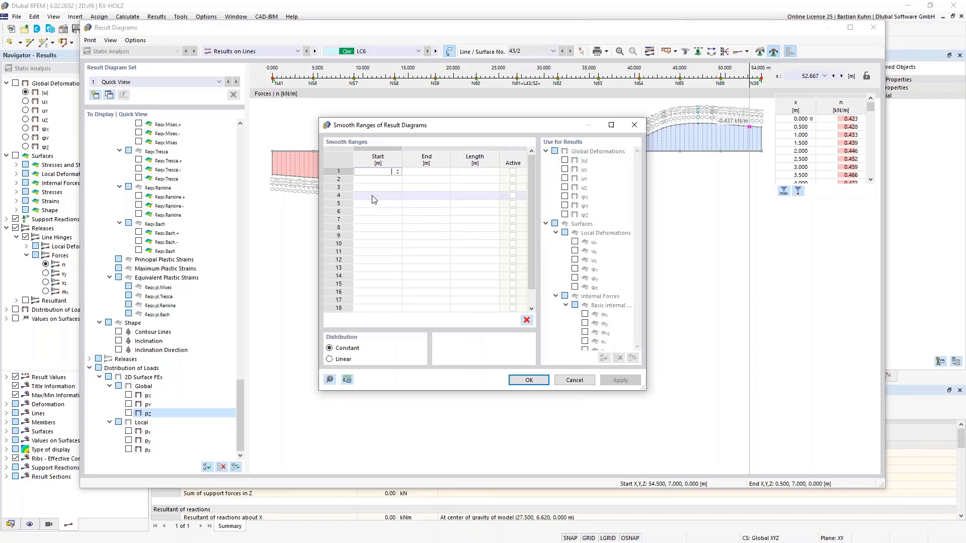
key("Tab")
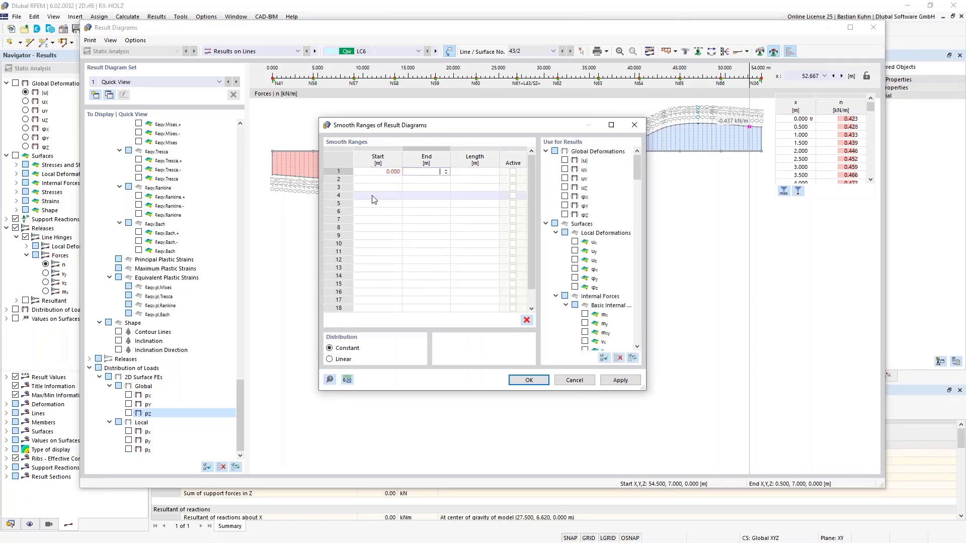
key("Tab")
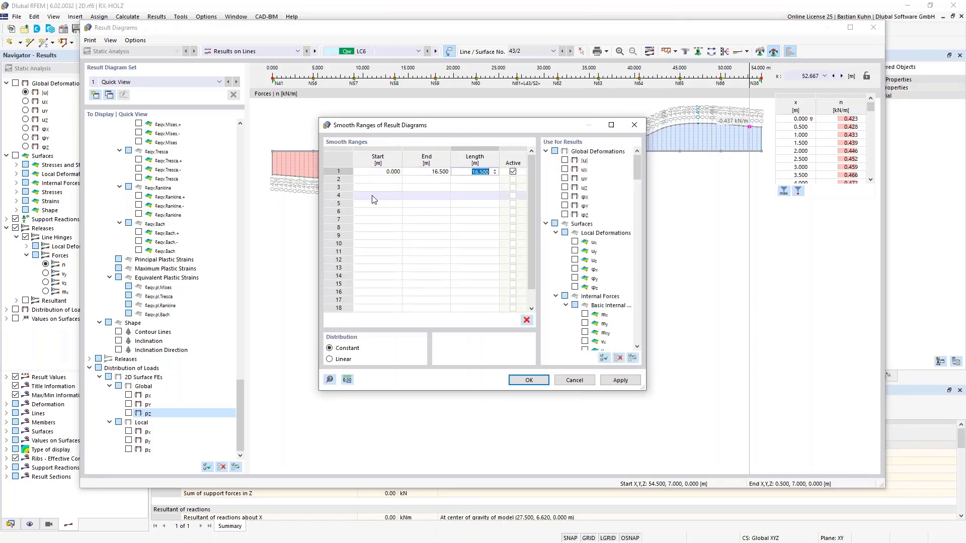
key("Tab")
key("Tab")
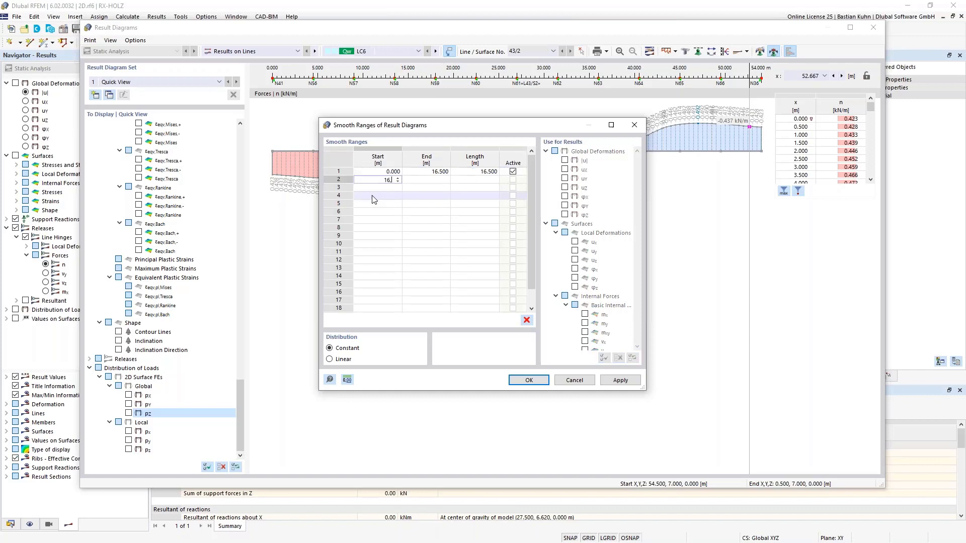
Add a second constant smooth range from 16.5 to 25 m, apply the smoothing, and close the result diagrams.
left_click_drag(460, 125, 470, 272)
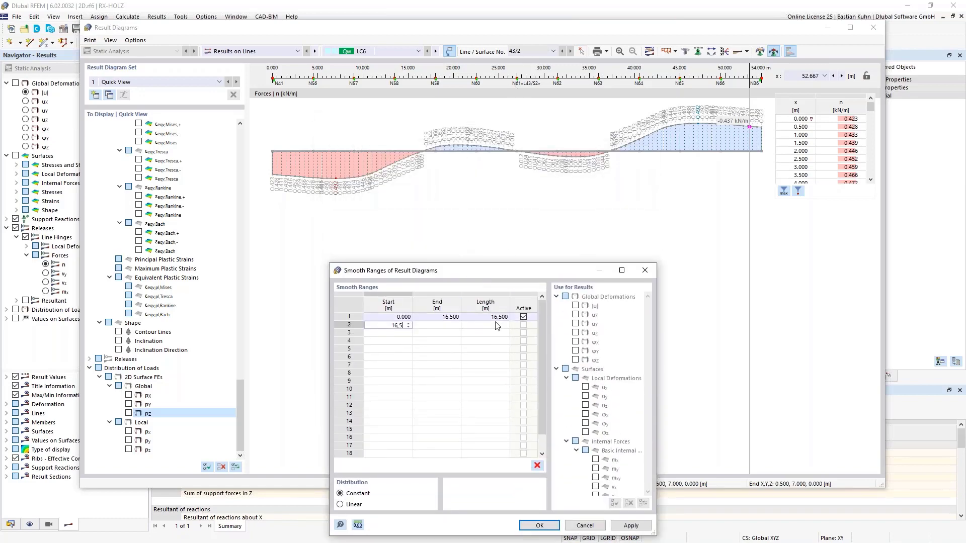
key("Tab")
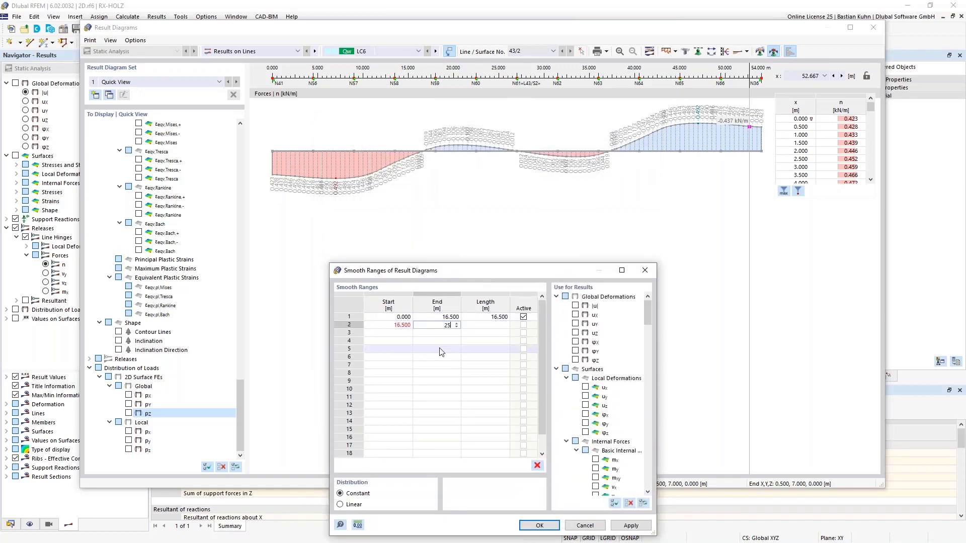
key("Tab")
left_click_drag(488, 270, 493, 177)
left_click(543, 434)
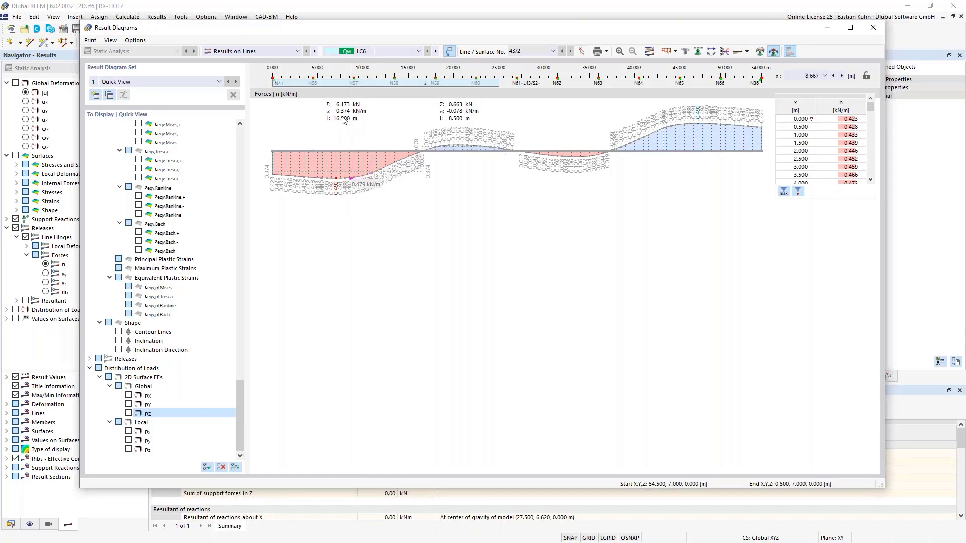
left_click(872, 30)
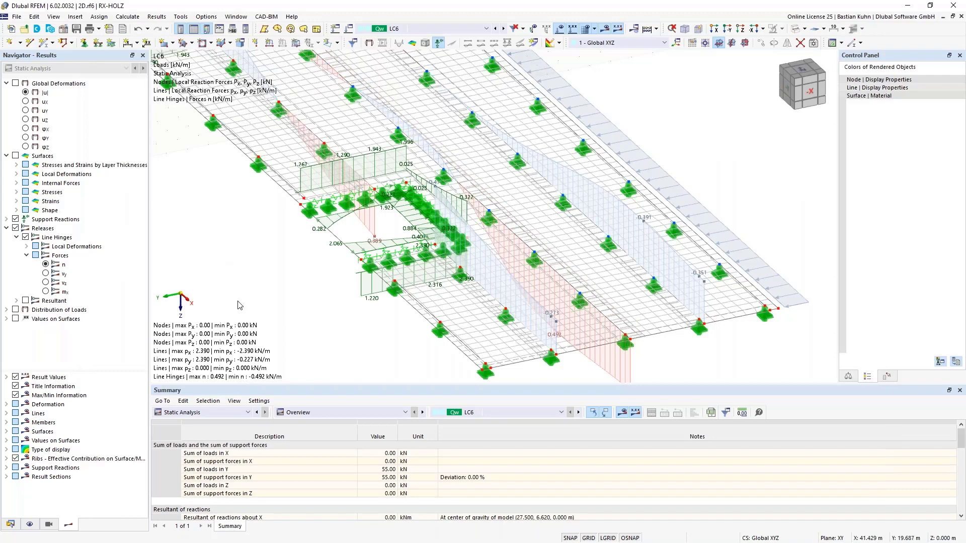
Display the surface results for LC6 and select the basic axial stress σx,-.
scroll(277, 262, "down", 3)
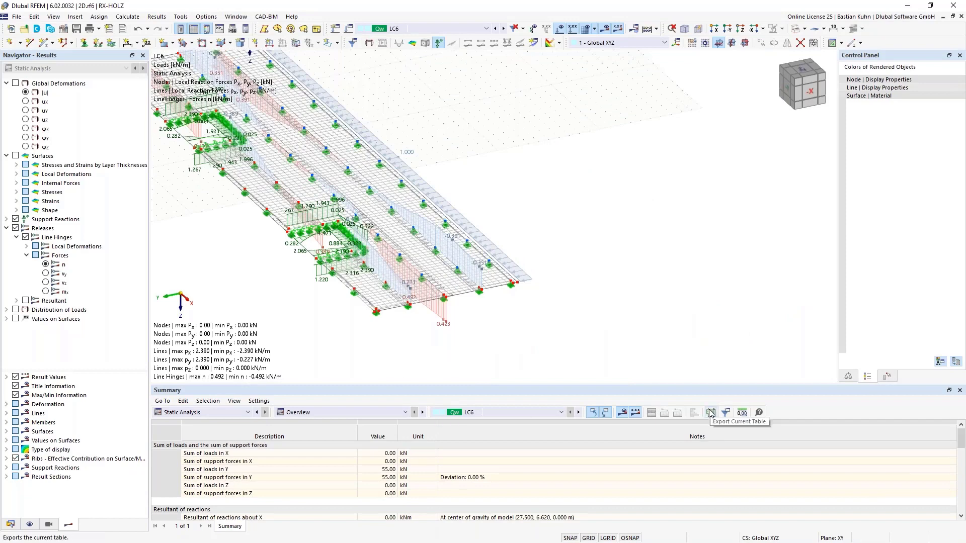
scroll(553, 356, "down", 3)
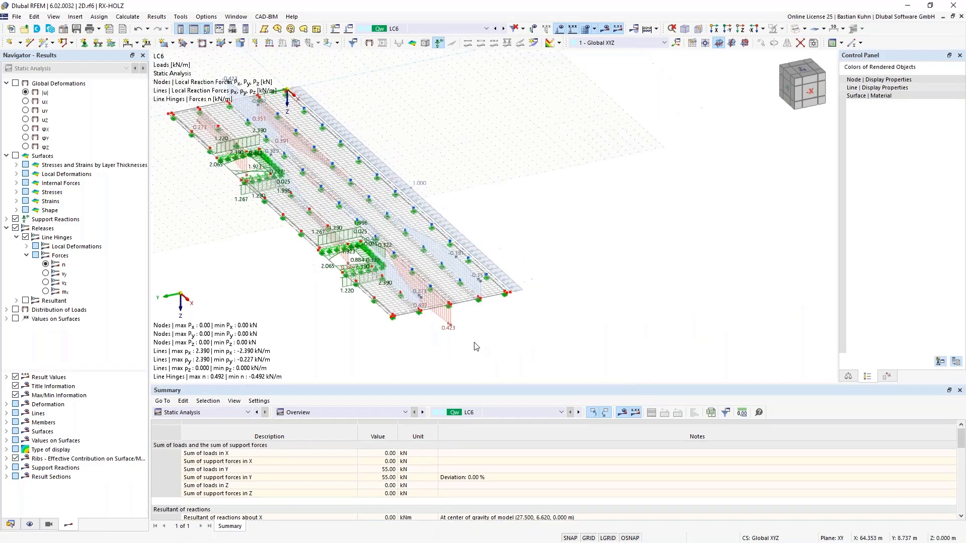
middle_click_drag(482, 348, 523, 345, "ctrl")
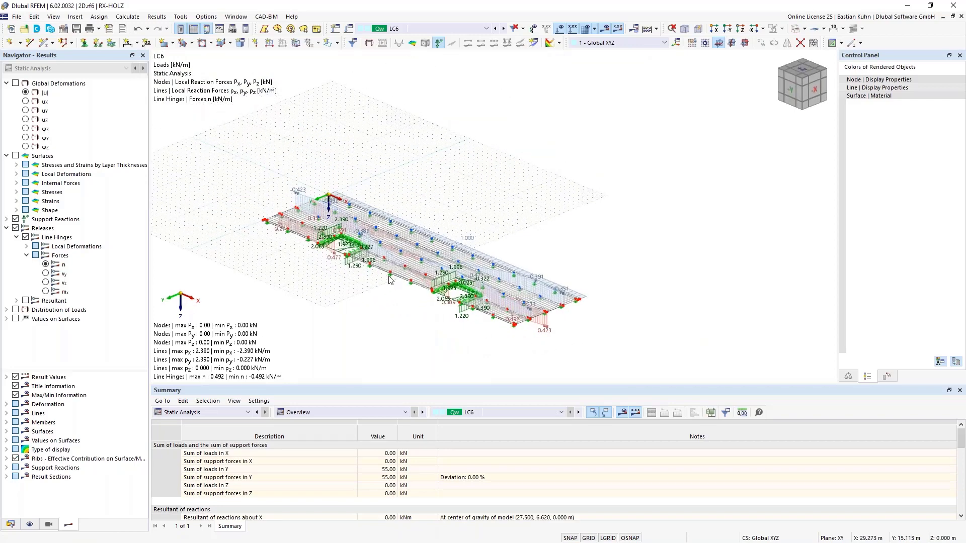
scroll(394, 276, "up", 3)
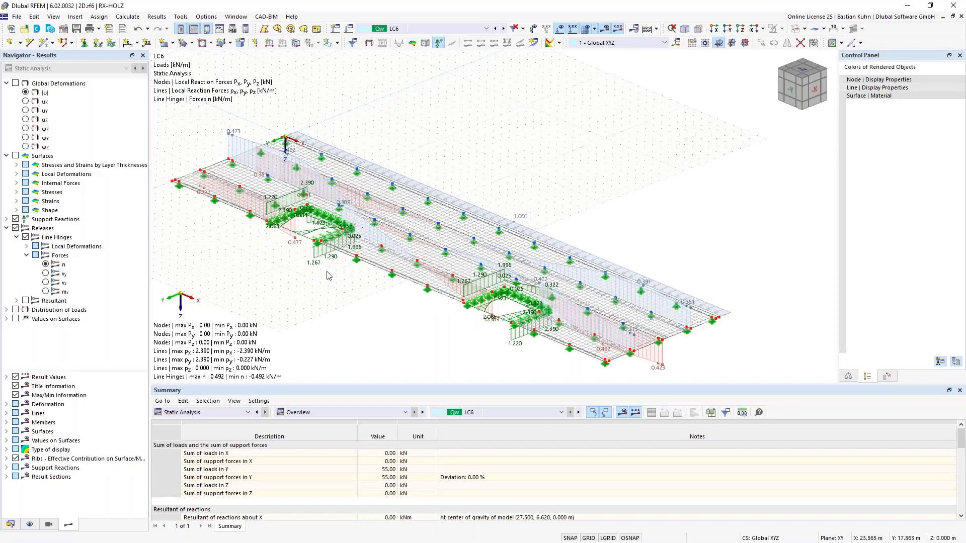
left_click(16, 159)
left_click(16, 156)
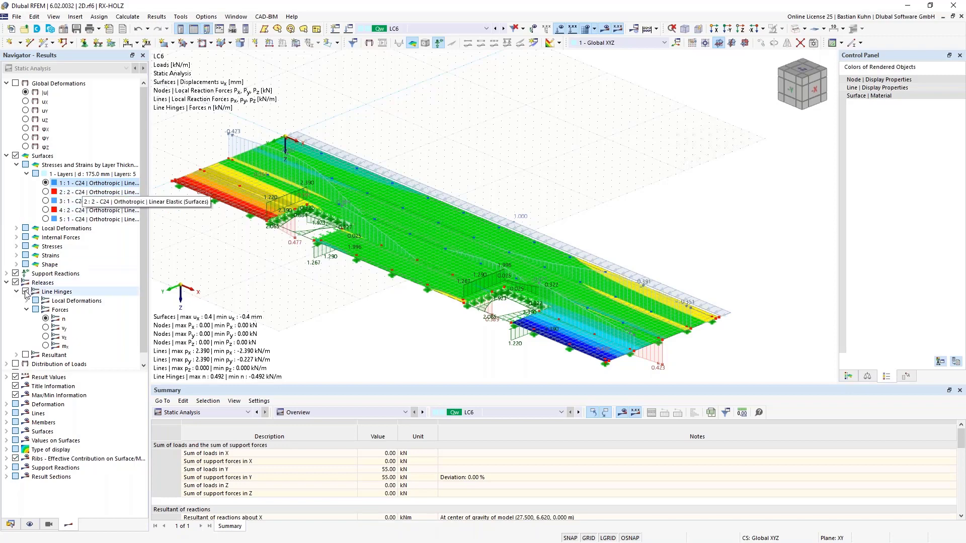
left_click(17, 247)
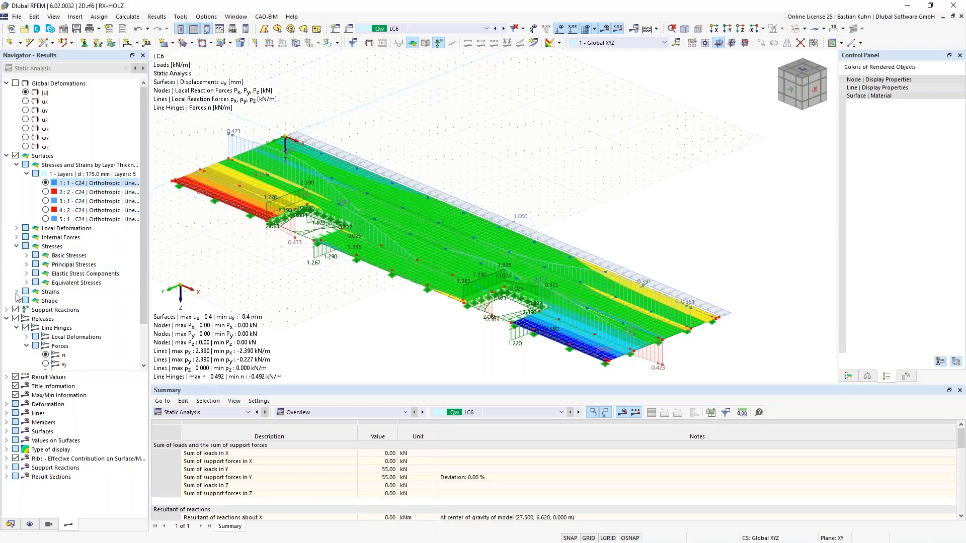
left_click(26, 256)
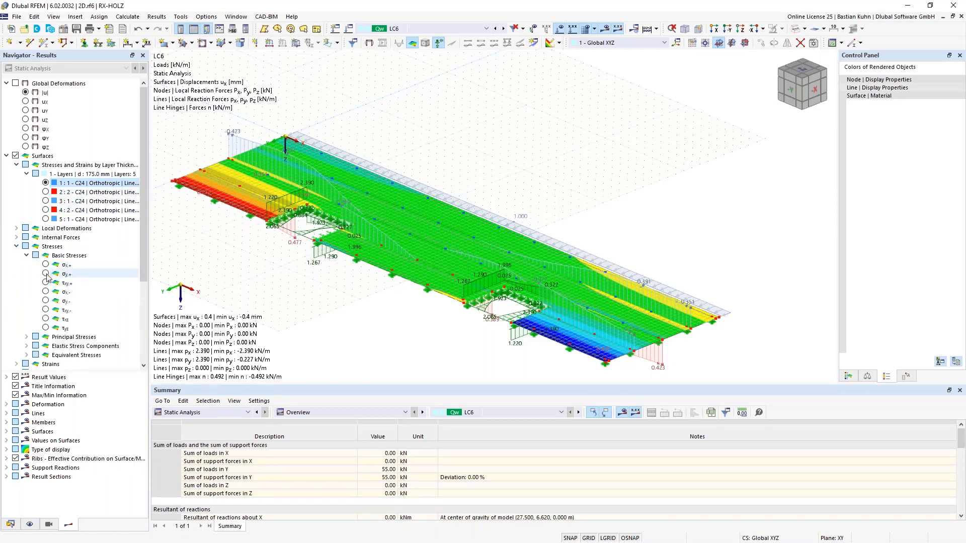
left_click(46, 292)
left_click(46, 293)
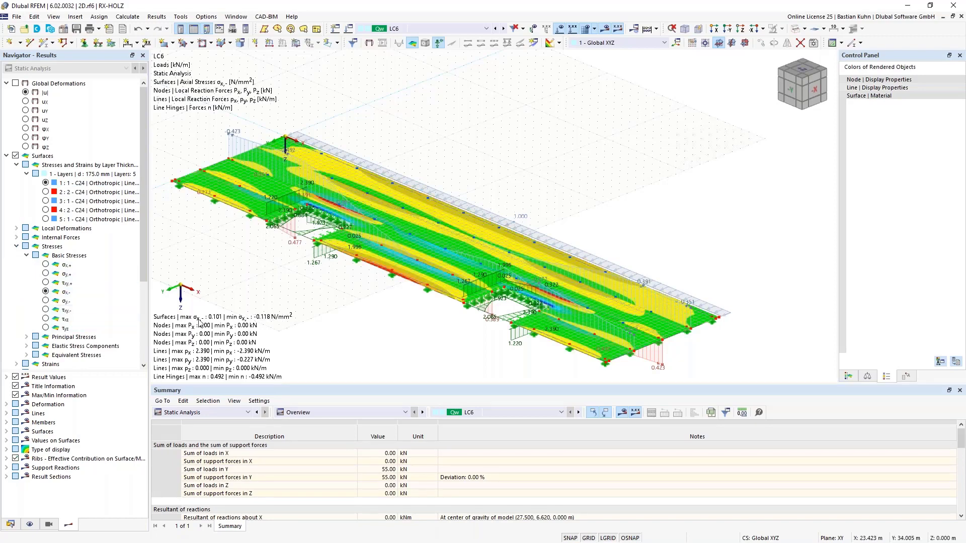
Switch the results to load combination CO5, hide the loads, and examine the σx,- stresses around the supports and recesses.
left_click(446, 28)
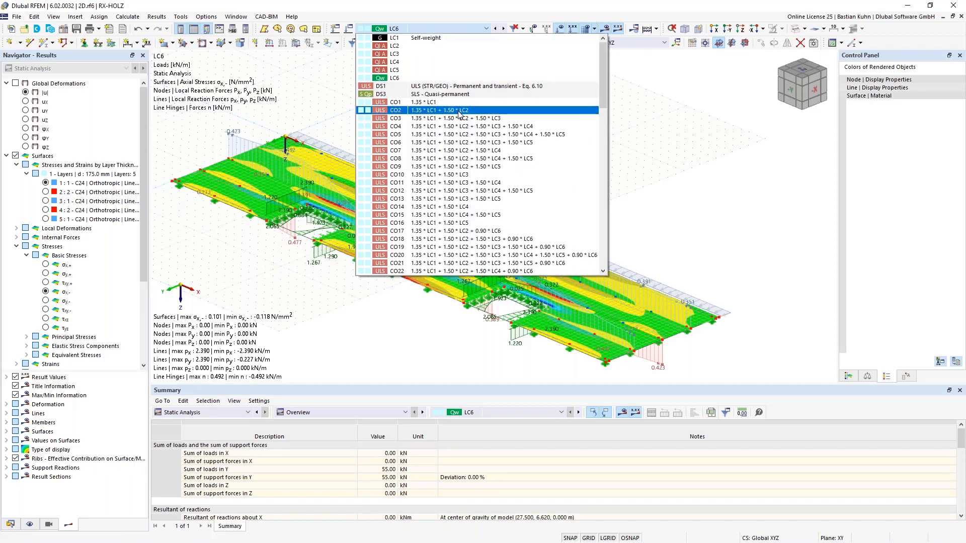
left_click(468, 135)
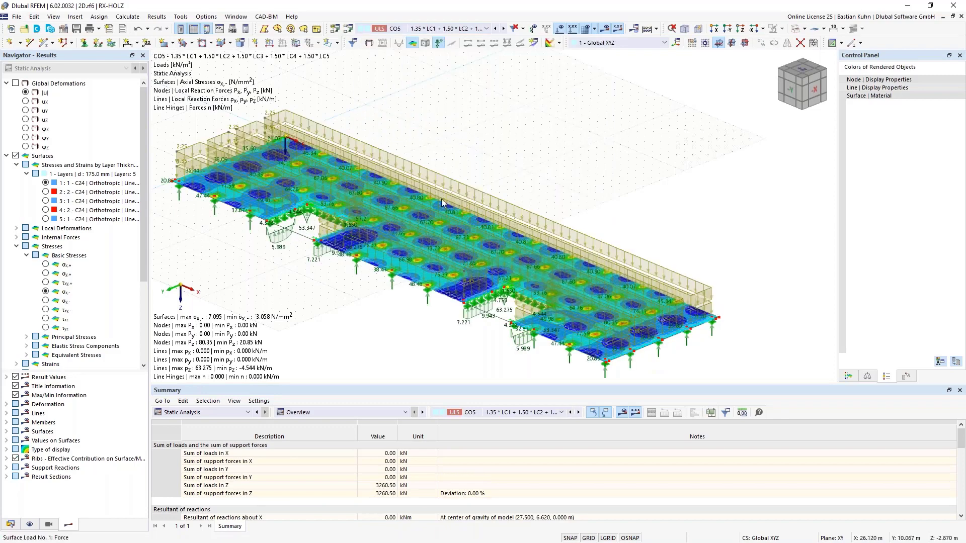
left_click(559, 28)
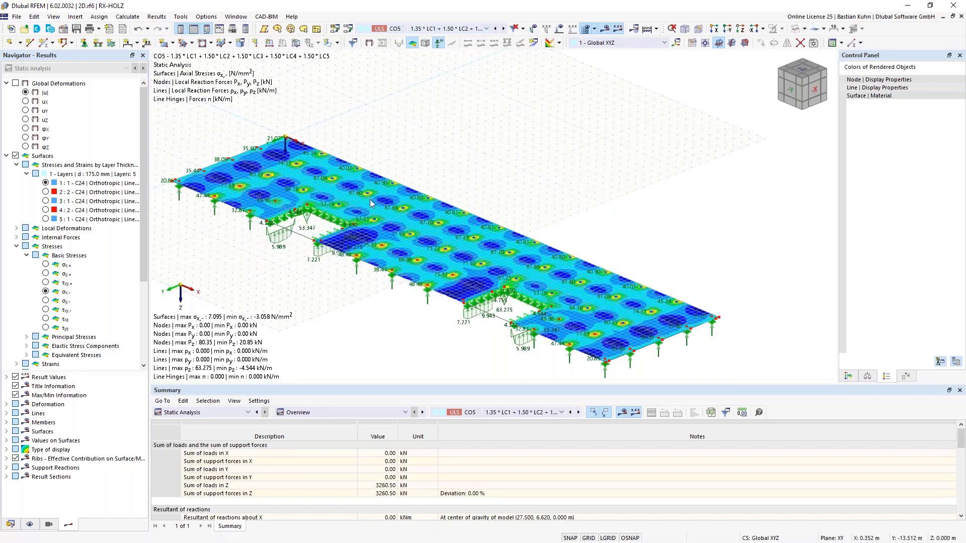
scroll(413, 263, "up", 4)
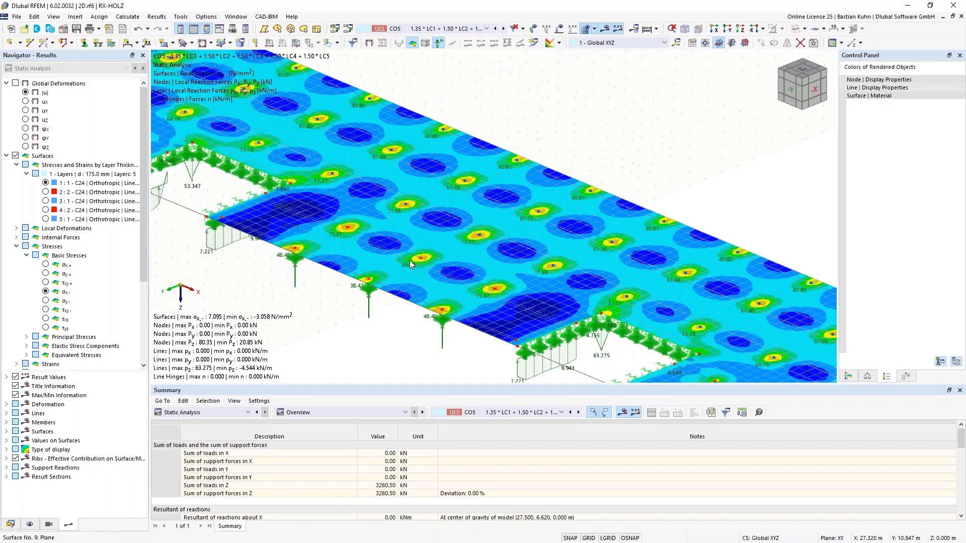
scroll(410, 260, "down", 4)
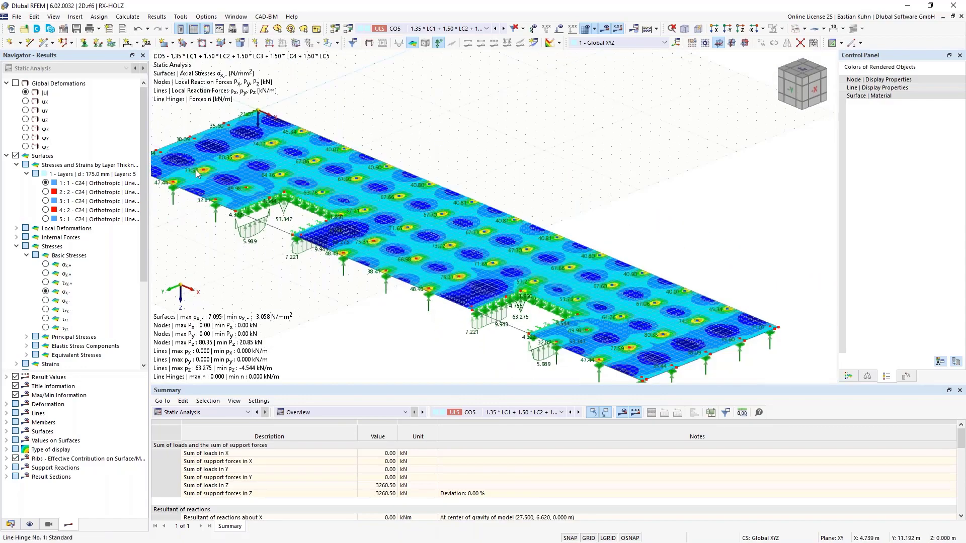
scroll(197, 174, "up", 4)
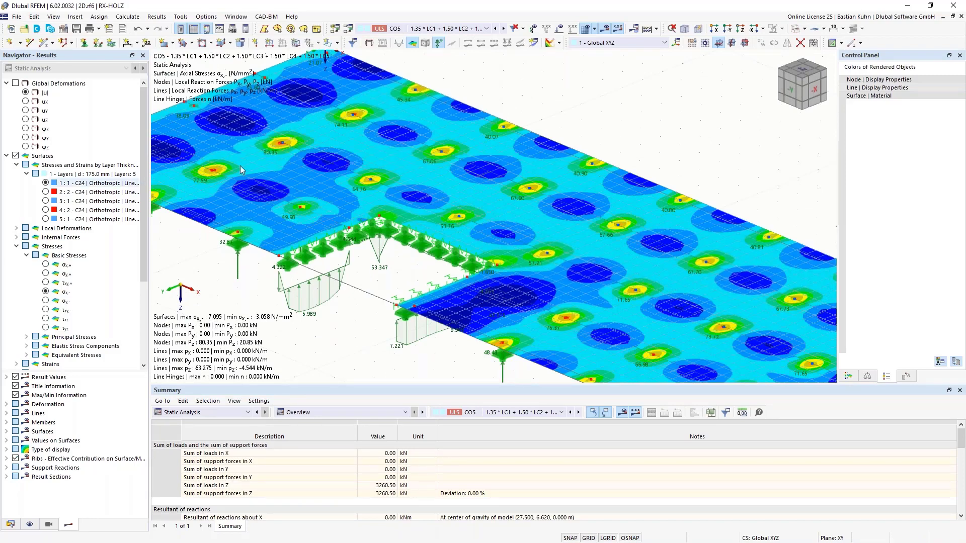
scroll(284, 160, "down", 3)
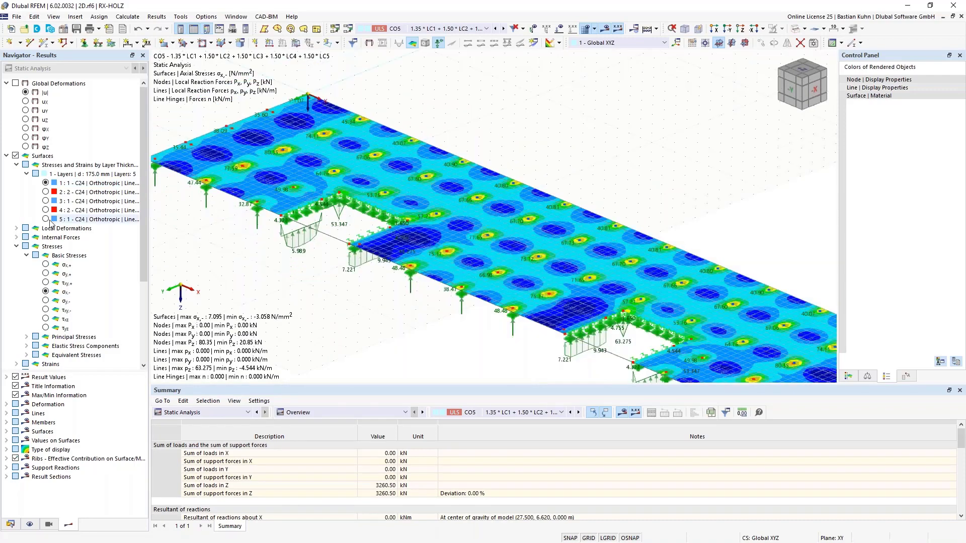
Show σx,- in layer 5 of the CLT slab and compare σx,+ in layers 5, 3 and 2.
left_click(46, 220)
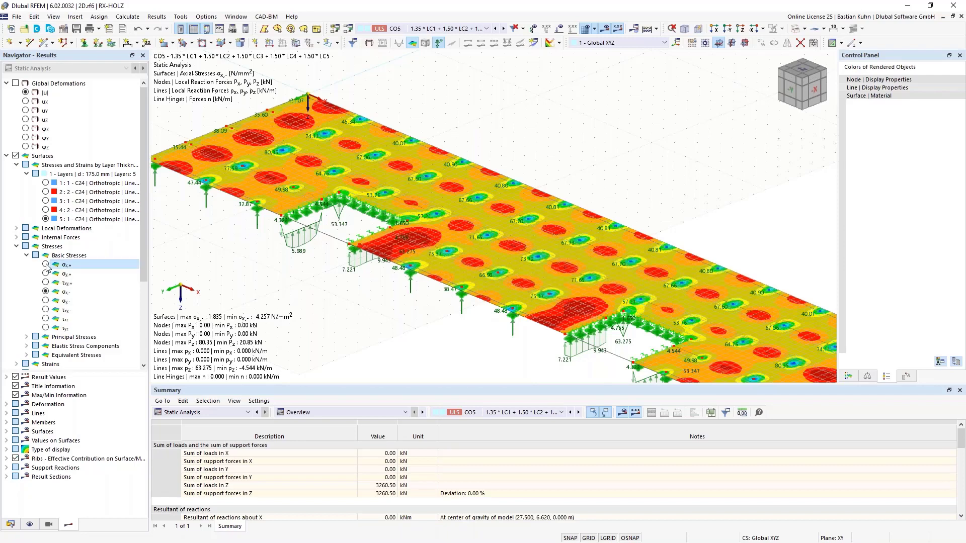
left_click(46, 265)
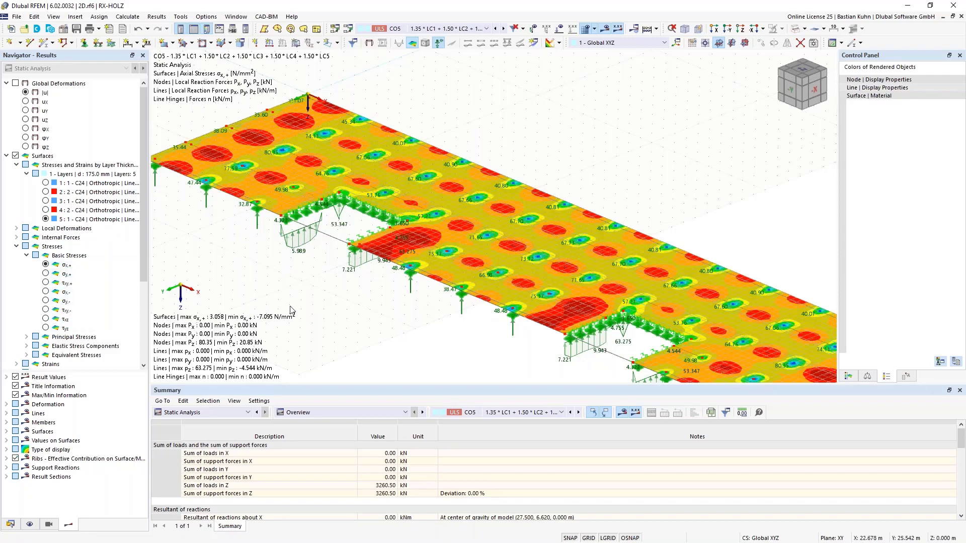
left_click(46, 201)
left_click(46, 192)
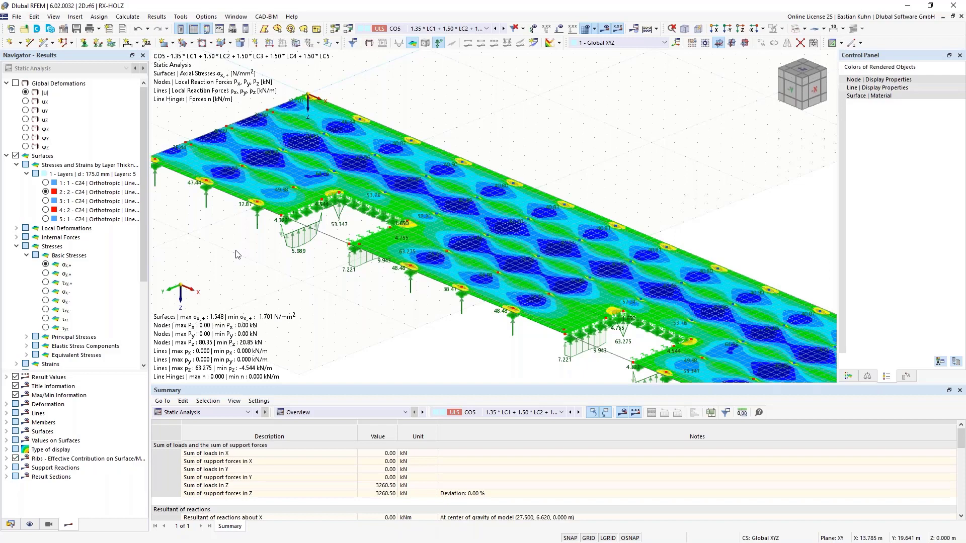
Compare the shear stresses τxy,-, τxz and τyz in layer 2, and examine τxy,- around the recess.
left_click(46, 310)
left_click(45, 310)
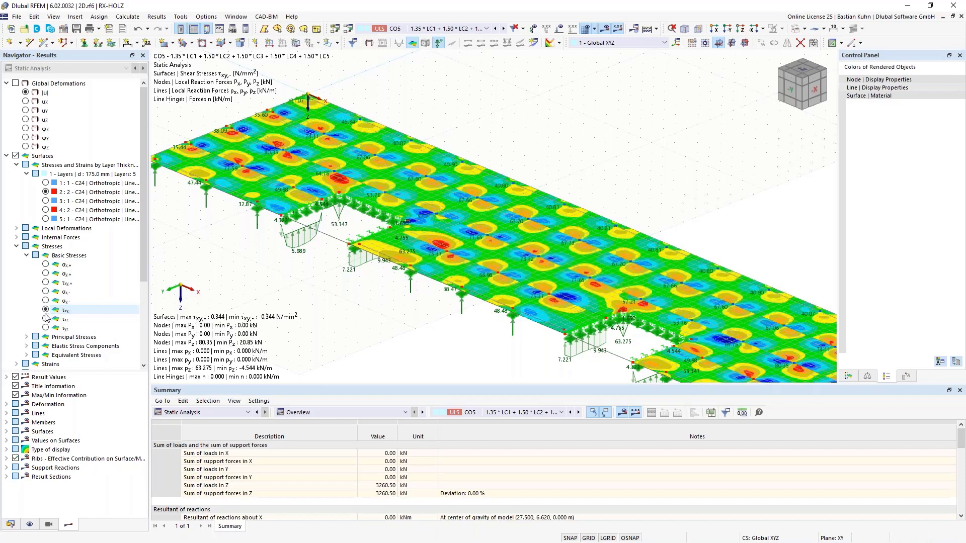
left_click(46, 320)
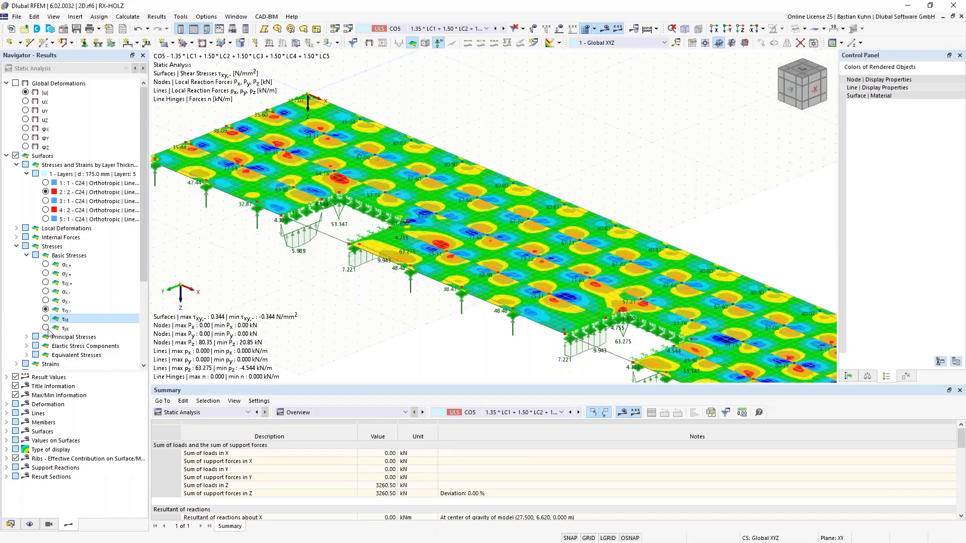
scroll(365, 298, "down", 3)
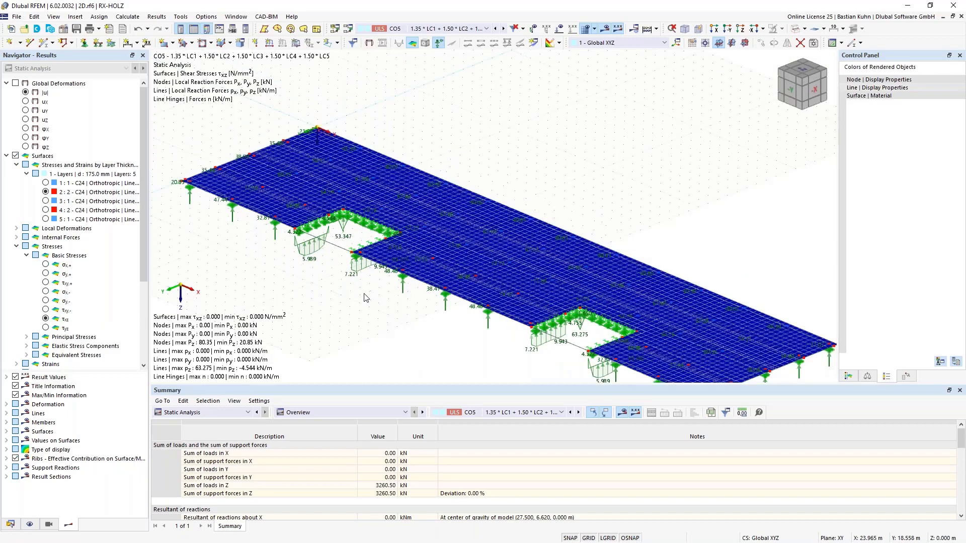
left_click(46, 328)
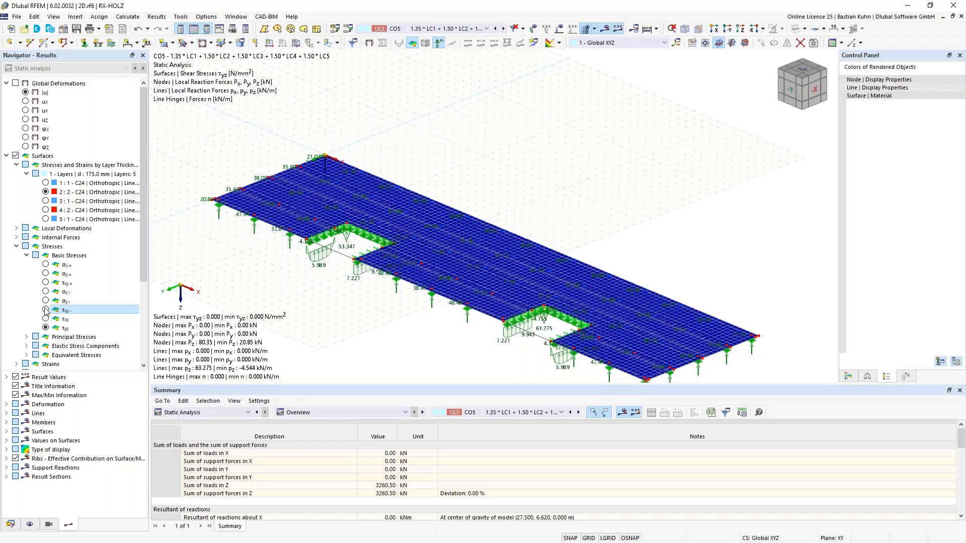
left_click(45, 311)
scroll(337, 219, "up", 3)
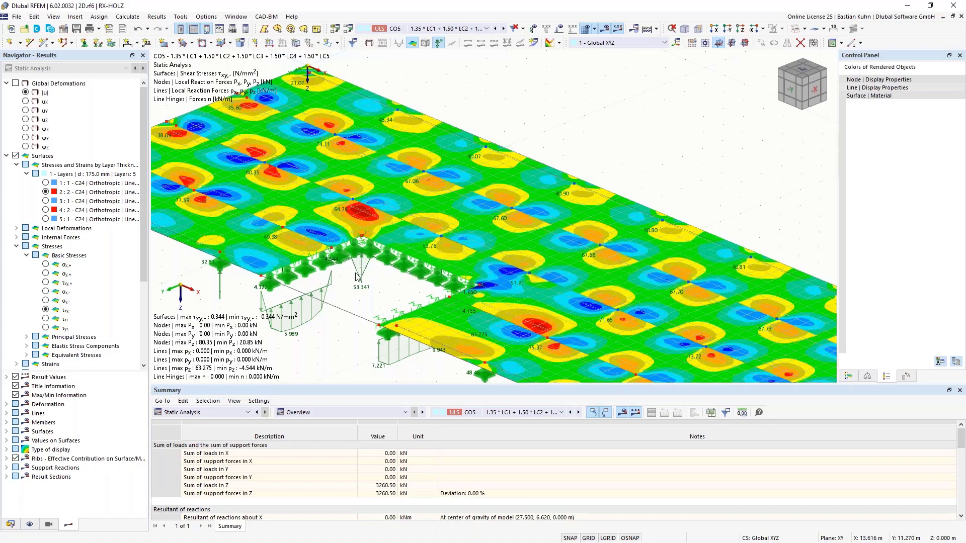
scroll(352, 272, "down", 3)
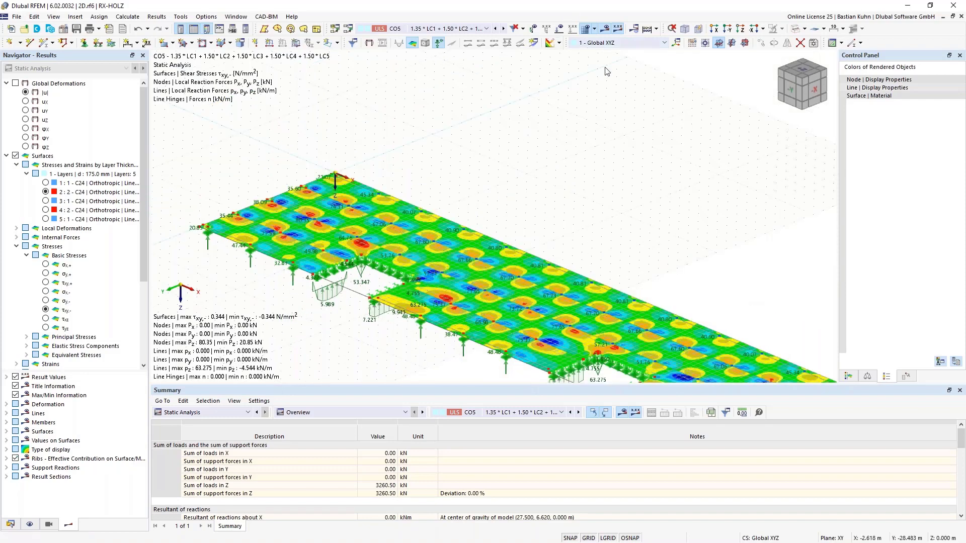
Hide the results and switch off the combination wizard, keeping the generated combinations as user-defined and accepting deletion of their results.
left_click(604, 30)
left_click(10, 525)
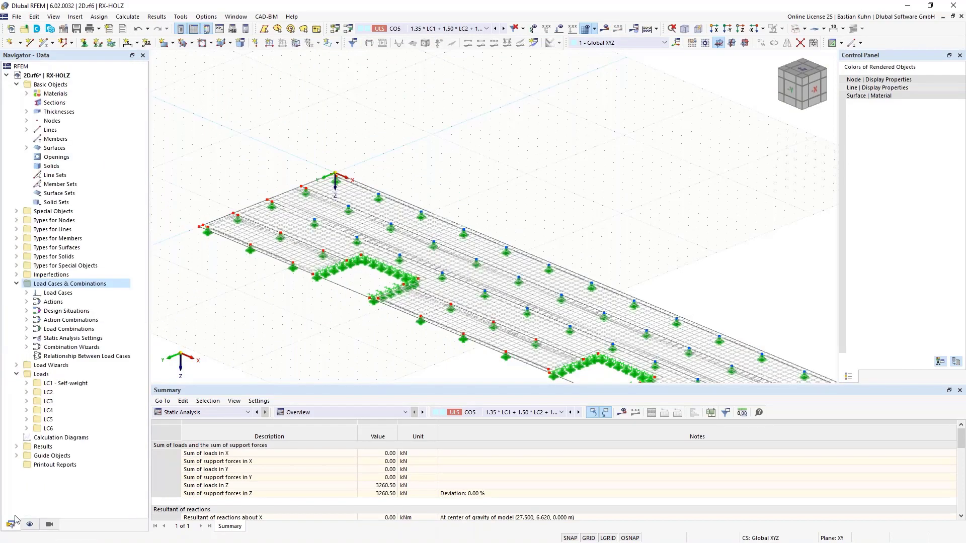
right_click(64, 285)
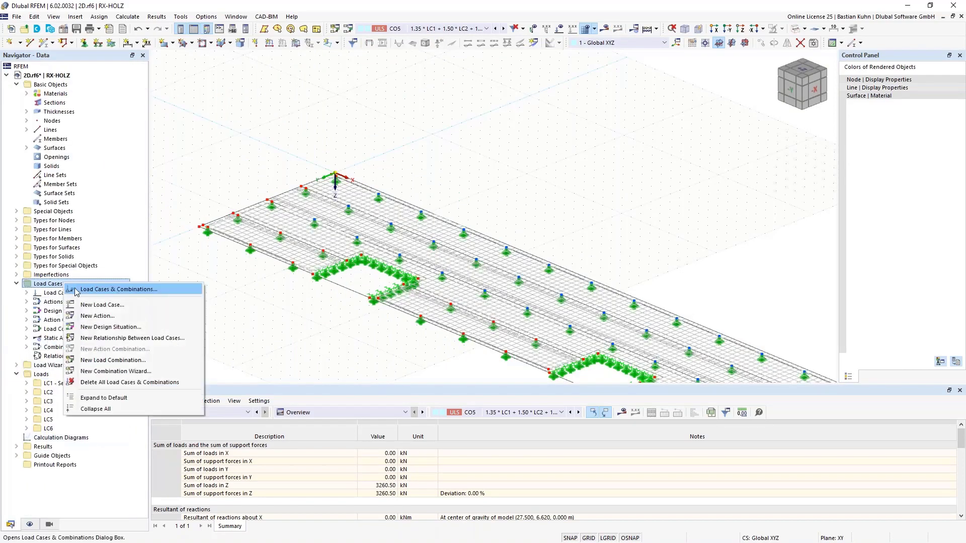
left_click(151, 287)
left_click(146, 154)
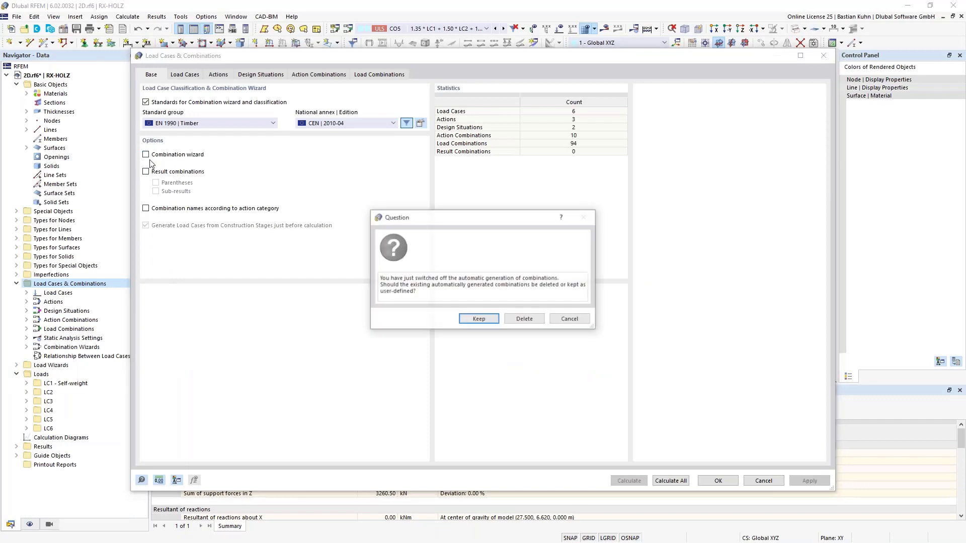
left_click(471, 319)
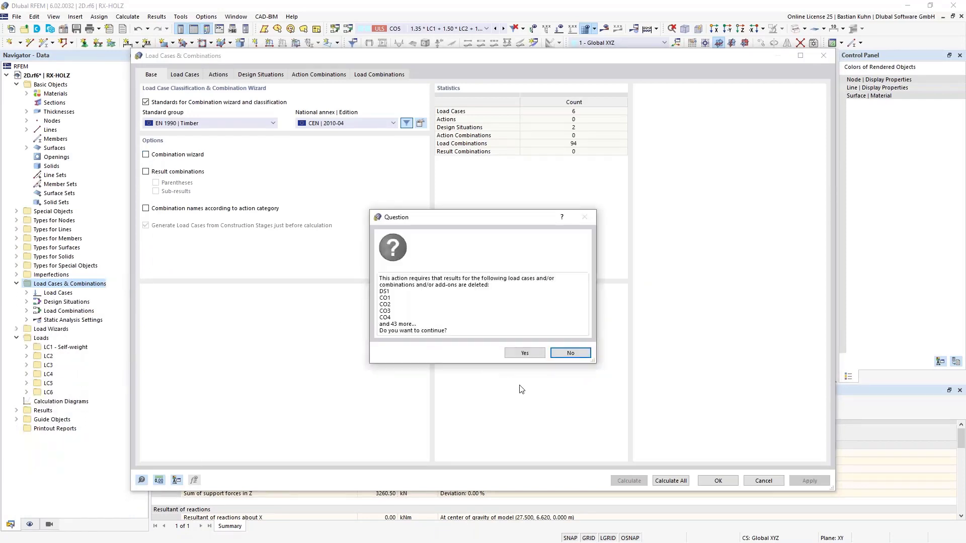
left_click(528, 355)
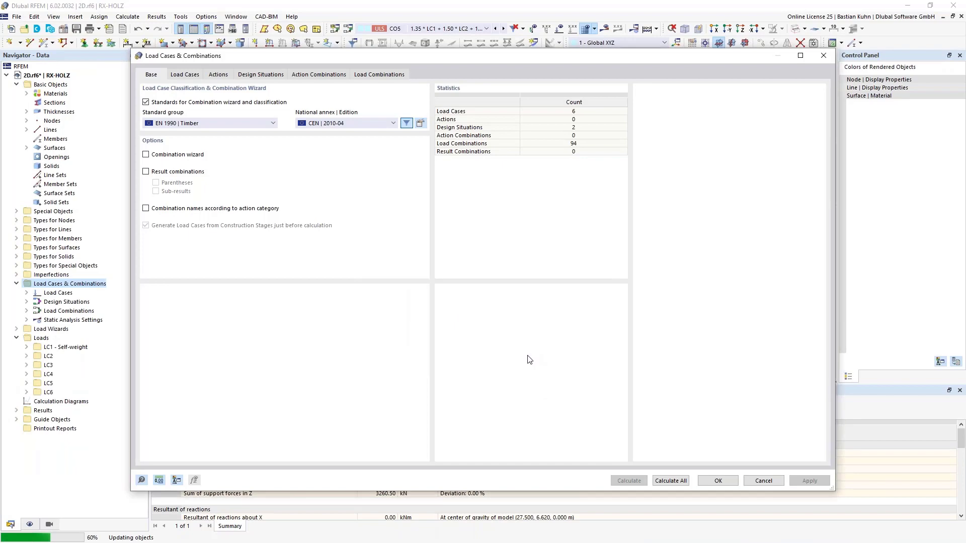
left_click(718, 481)
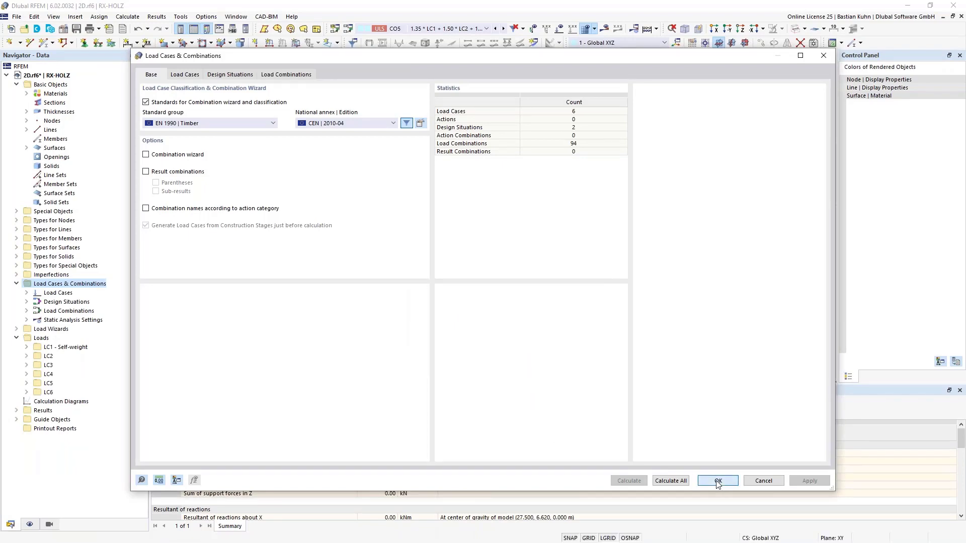
Inspect the line supports around the recess and show the whole slab in plan view along the Z-axis.
middle_click_drag(369, 355, 371, 274)
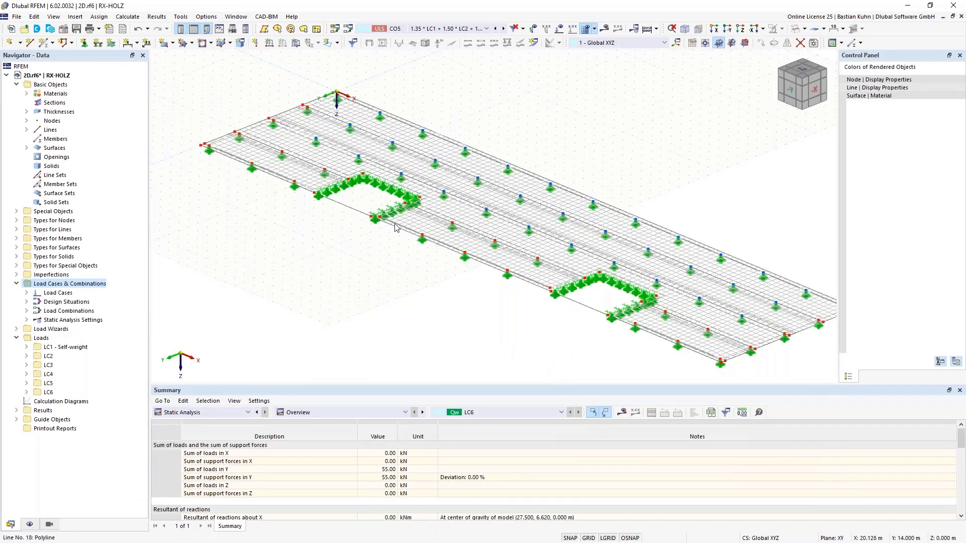
scroll(394, 220, "up", 3)
scroll(394, 220, "up", 2)
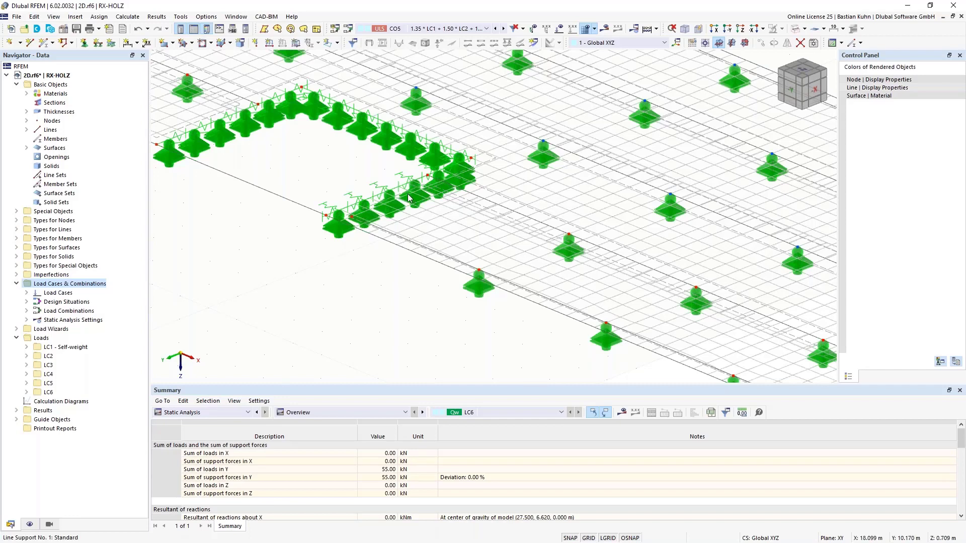
scroll(501, 168, "down", 1)
scroll(500, 170, "down", 2)
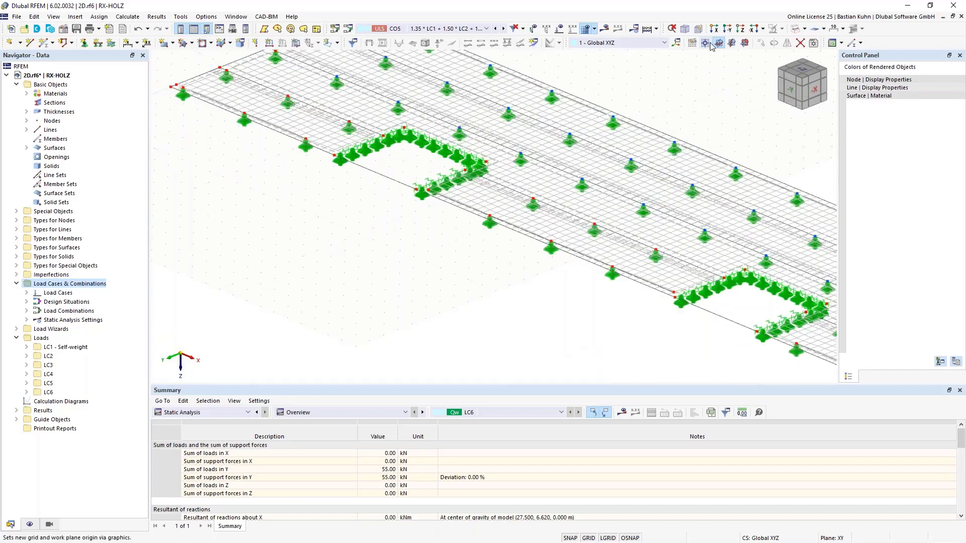
left_click(740, 29)
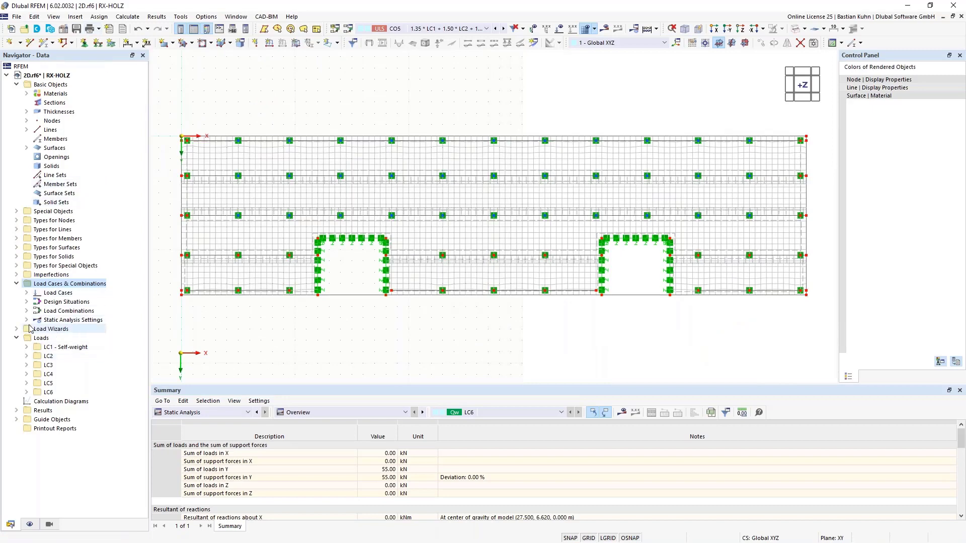
Extend the assignment of line hinge 1 to the edges of surfaces 3, 5 and 9 around the left recess.
left_click(17, 229)
left_click(26, 257)
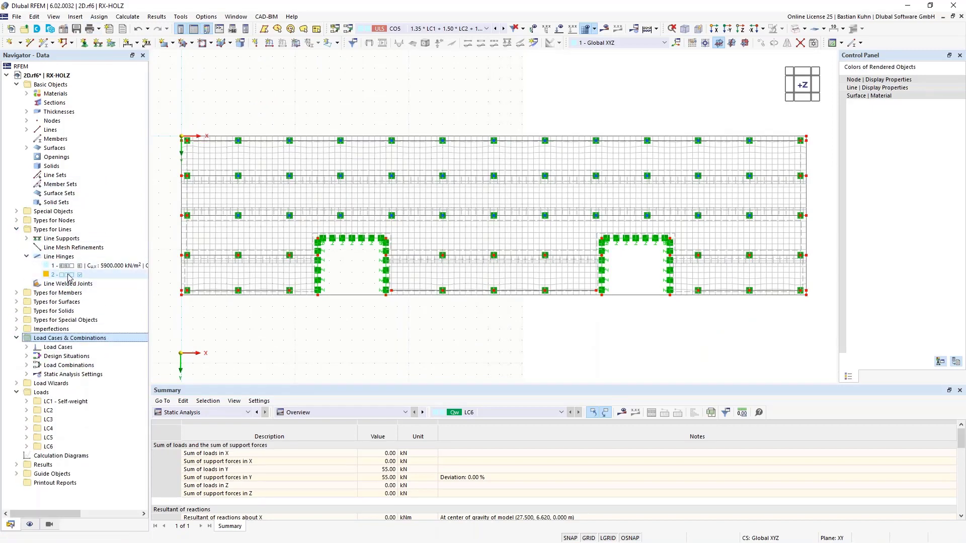
double_click(70, 268)
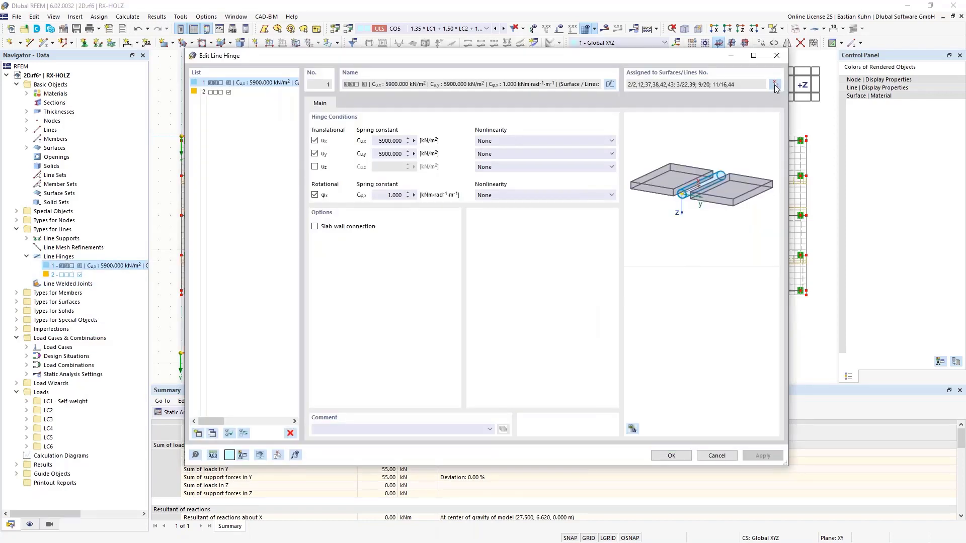
left_click(775, 85)
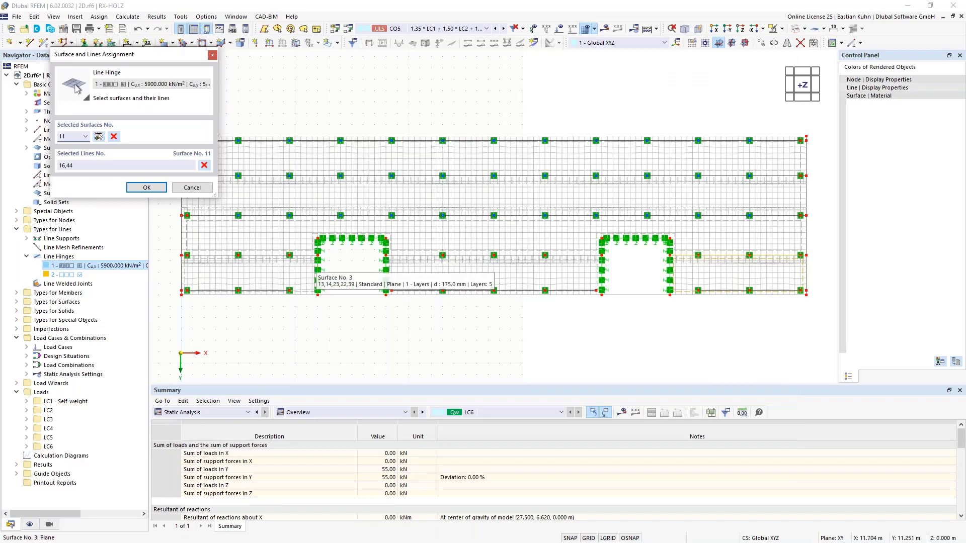
left_click(308, 260)
scroll(319, 272, "up", 3)
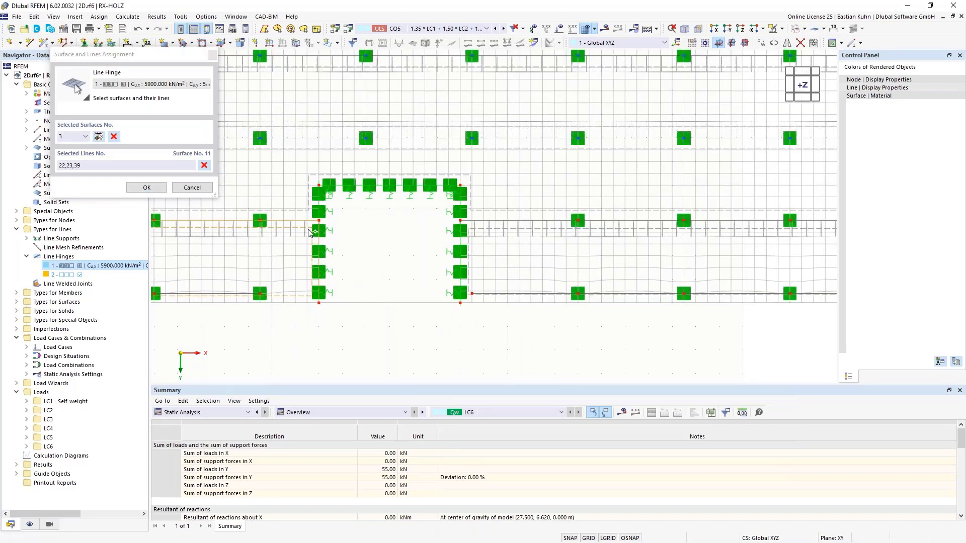
left_click(295, 211)
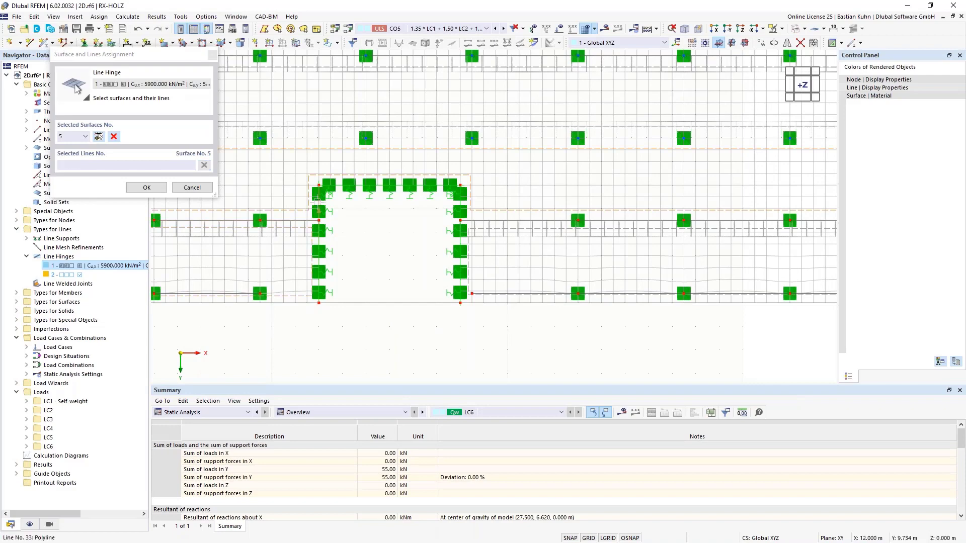
left_click(318, 198)
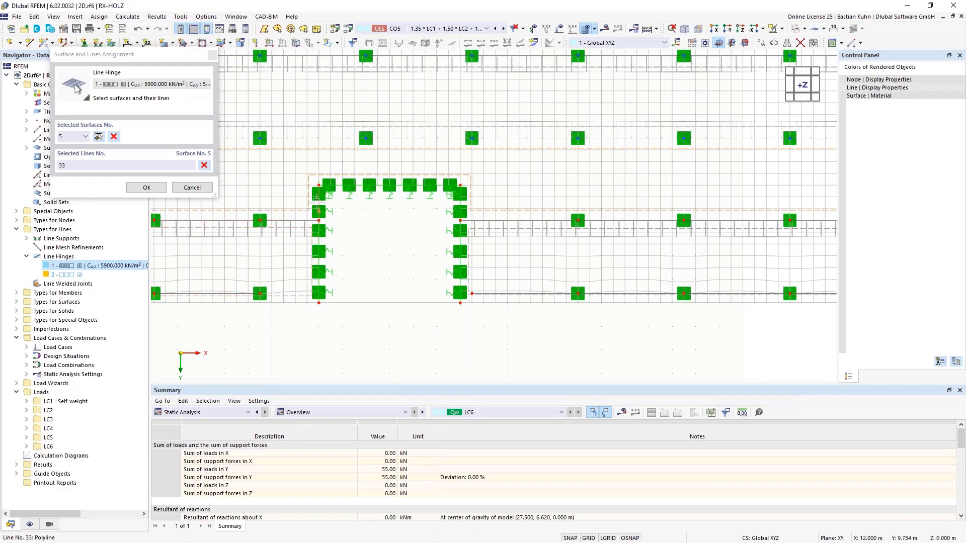
left_click(460, 201)
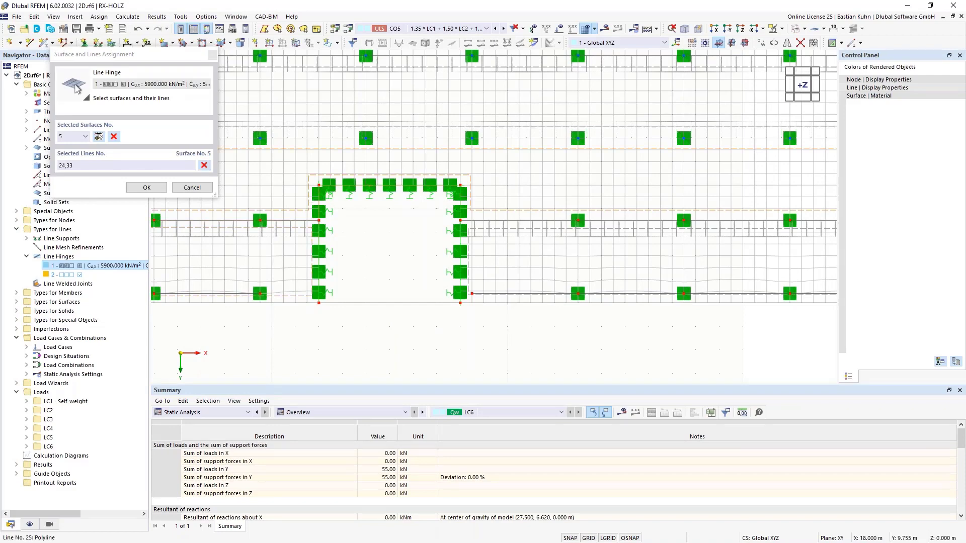
left_click(479, 221)
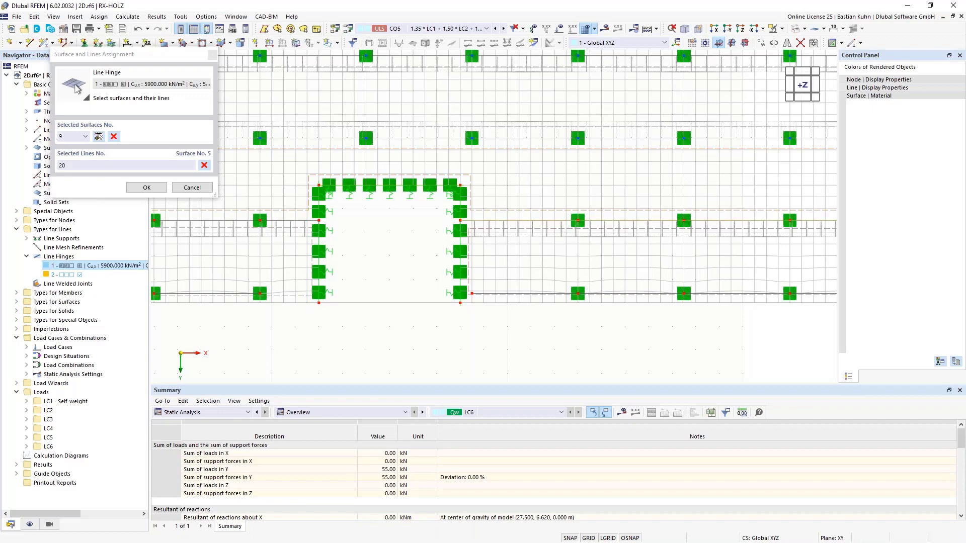
left_click(458, 239)
Assign line hinge 1 also to the edges of surfaces 9, 5 and 11 around the right recess, accepting deletion of all results.
scroll(442, 278, "down", 2)
scroll(672, 266, "up", 3)
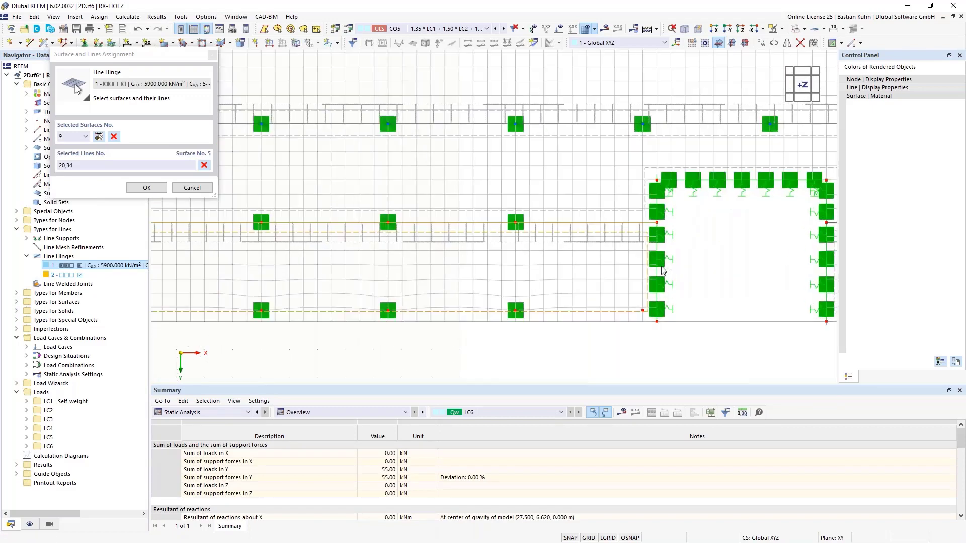
left_click(656, 254)
left_click(645, 204)
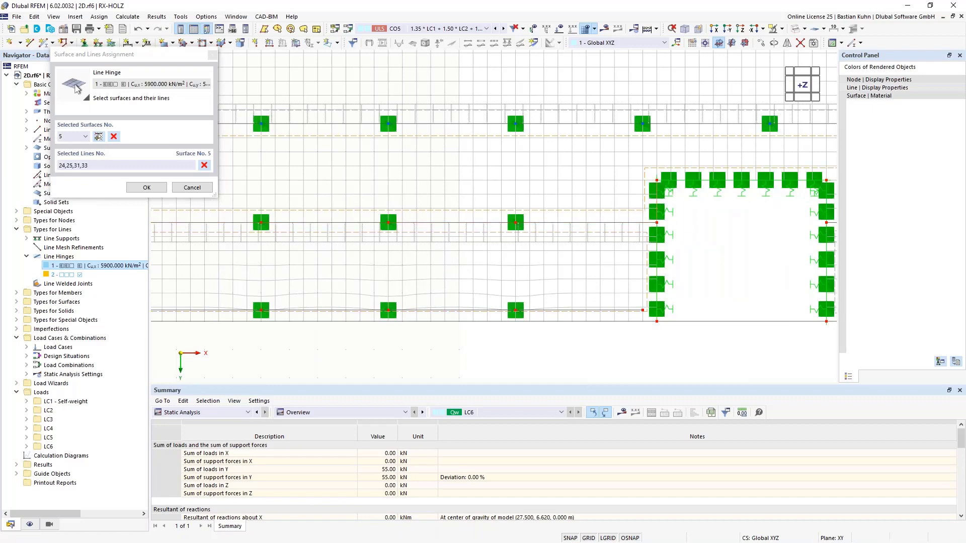
left_click(678, 180)
middle_click_drag(604, 245, 366, 270)
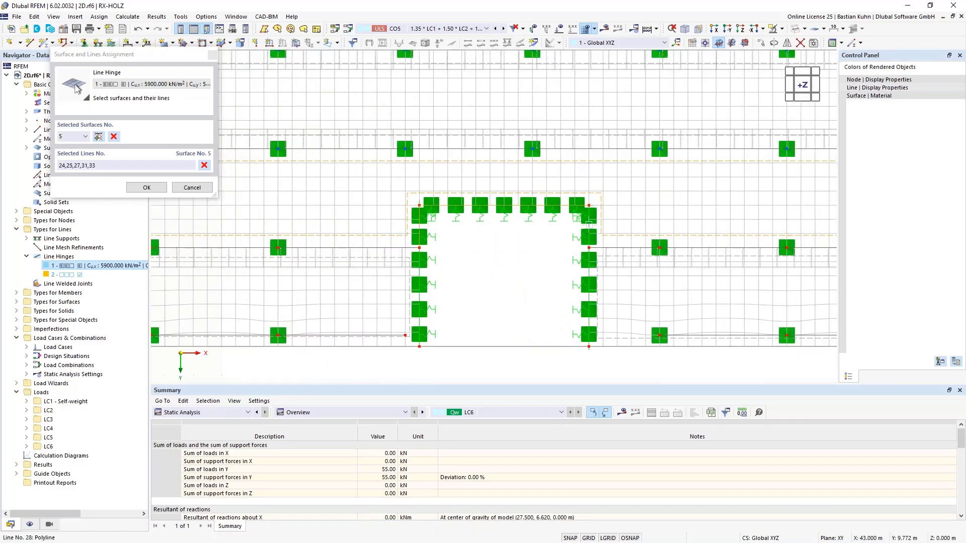
left_click(585, 229)
left_click(619, 267)
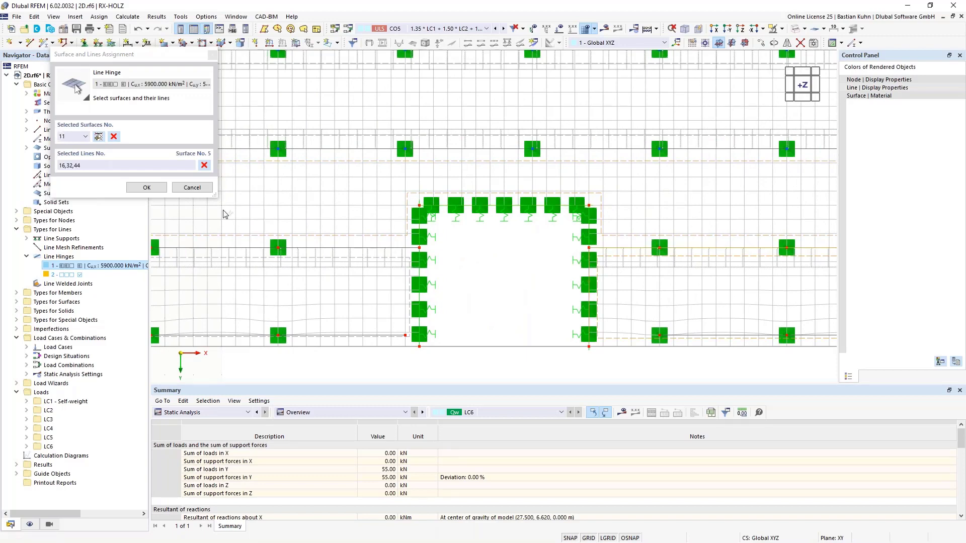
left_click(145, 188)
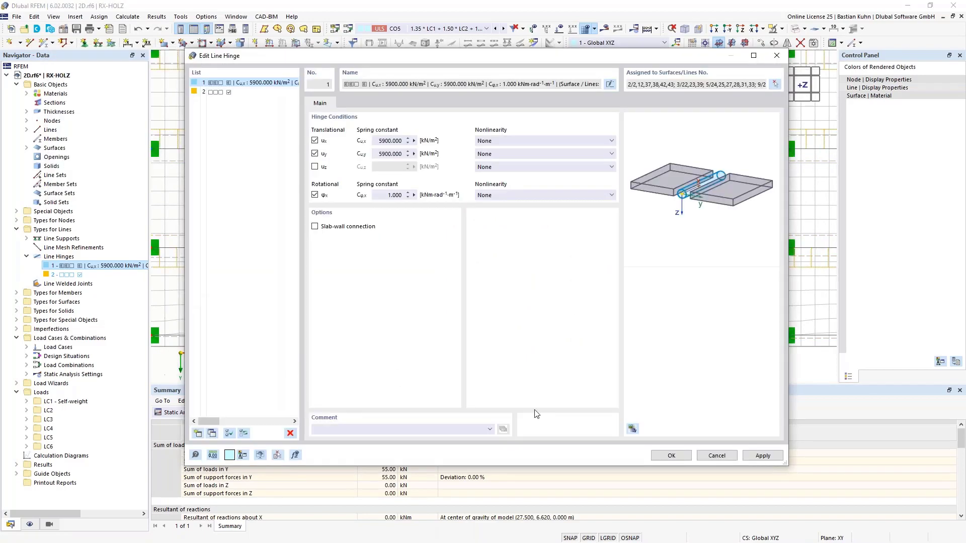
left_click(672, 456)
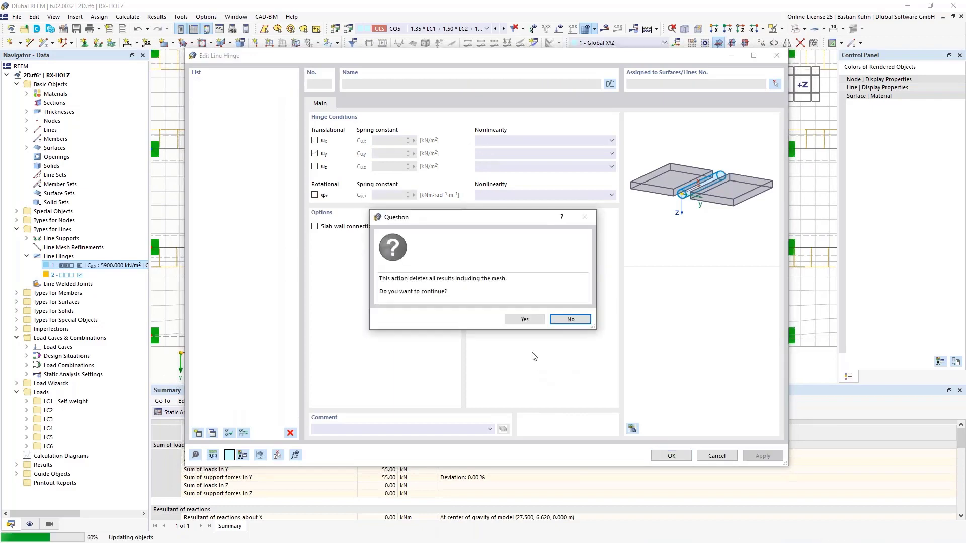
left_click(524, 320)
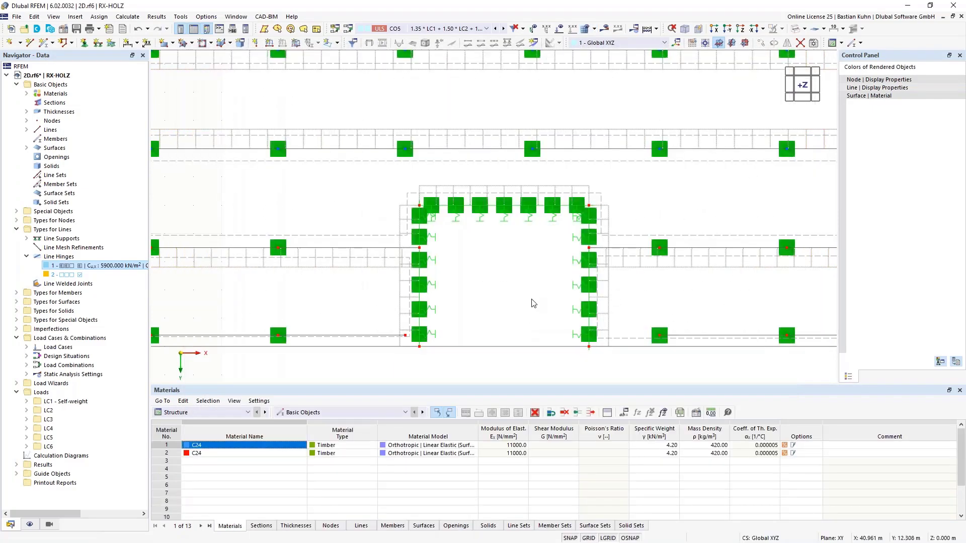
Start copying the two front lines across the recess openings, setting the Y displacement to 0 and editing the Z displacement.
scroll(486, 325, "down", 2)
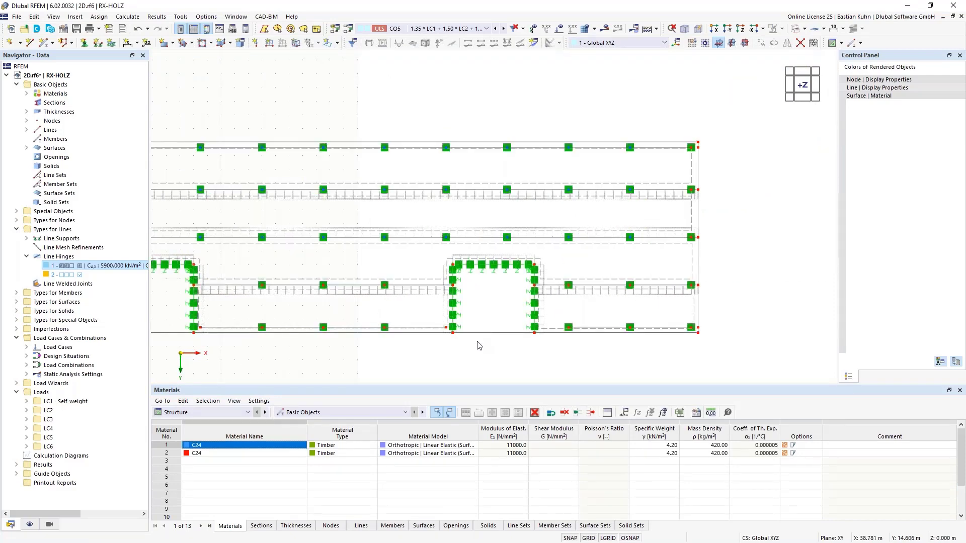
middle_click_drag(469, 373, 486, 257, "ctrl")
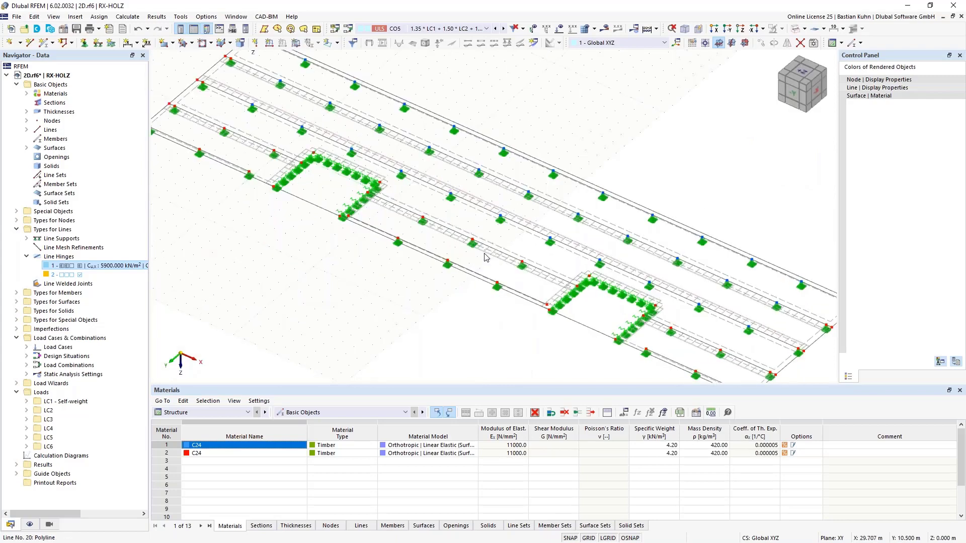
left_click(323, 209)
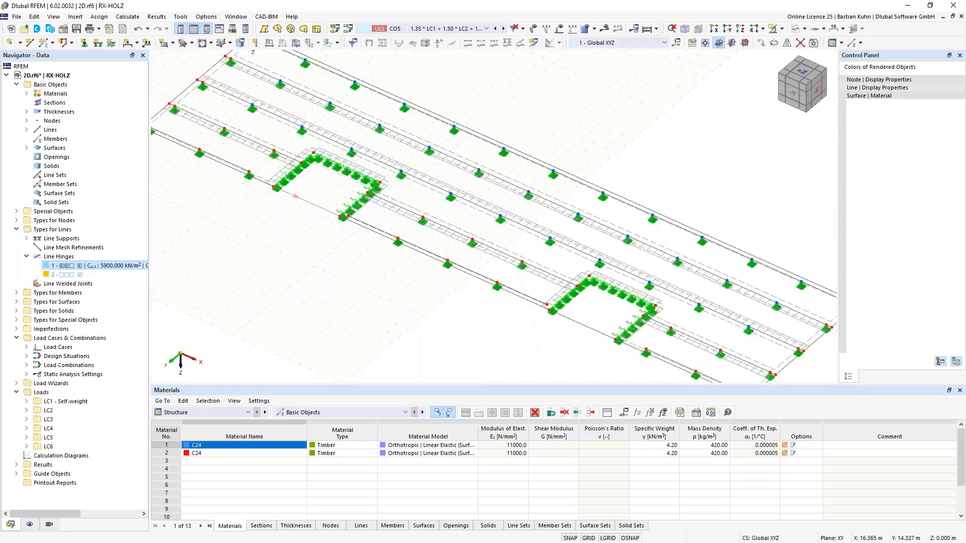
right_click(582, 329)
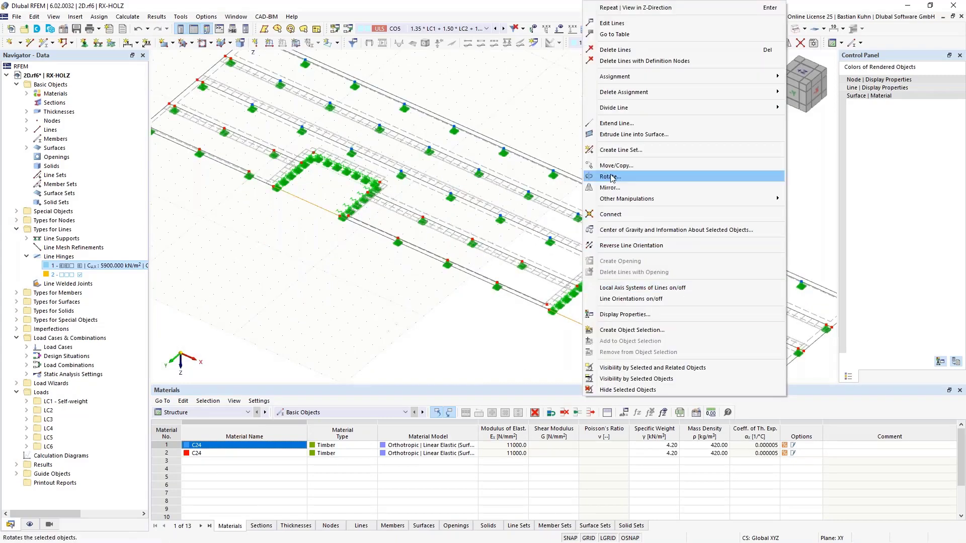
left_click(624, 166)
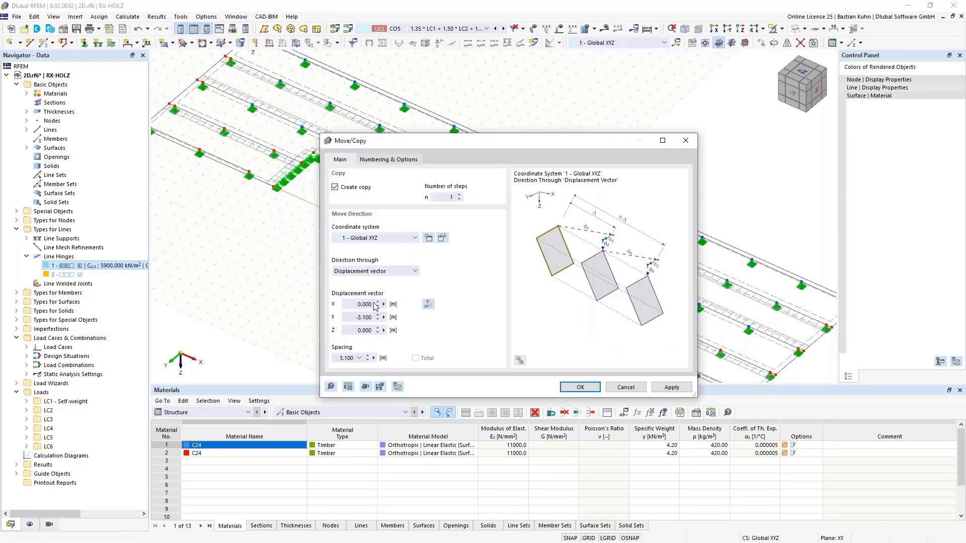
left_click_drag(351, 315, 414, 327)
type("0")
left_click(368, 330)
double_click(368, 330)
key("BackSpace")
Enable step links for the copy, linking lines with surfaces, and start defining a new template surface.
left_click(388, 159)
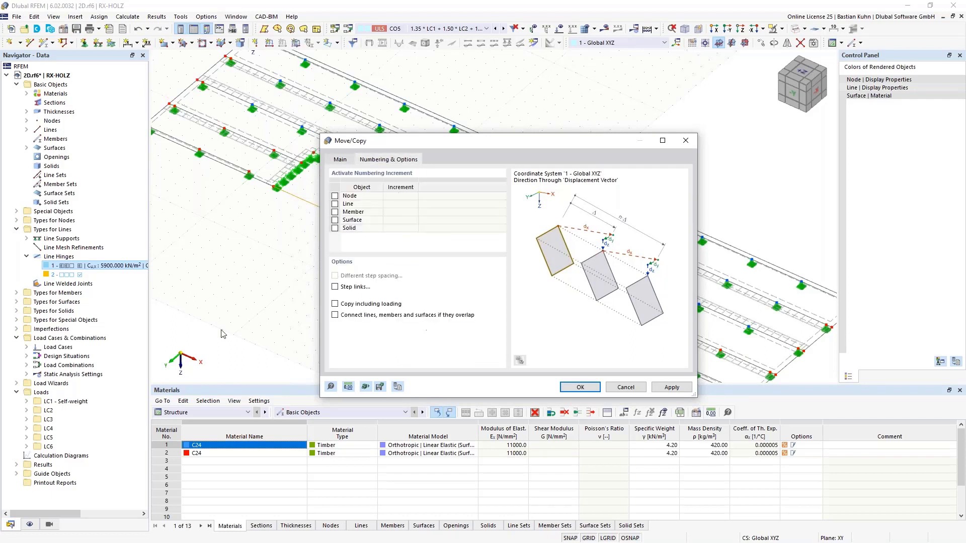
left_click(336, 304)
left_click(335, 288)
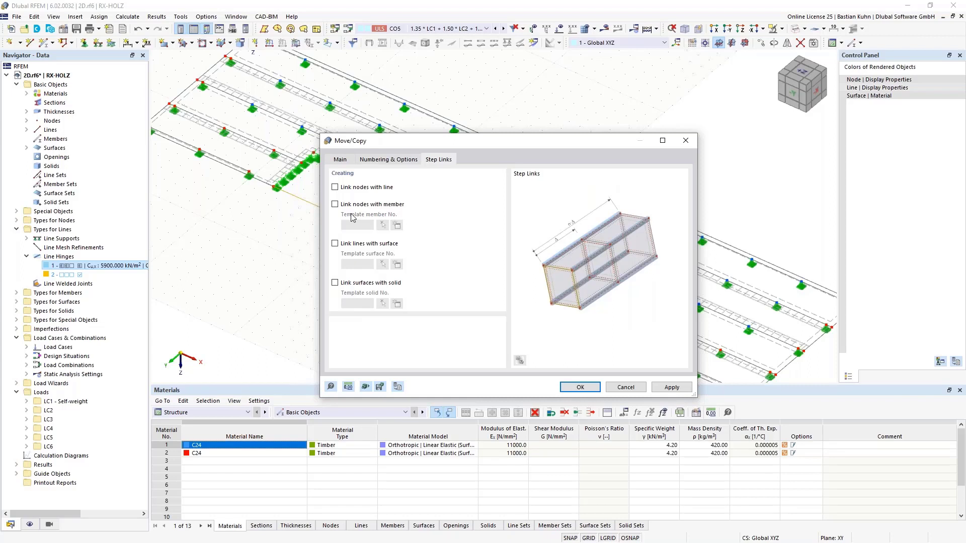
left_click(335, 244)
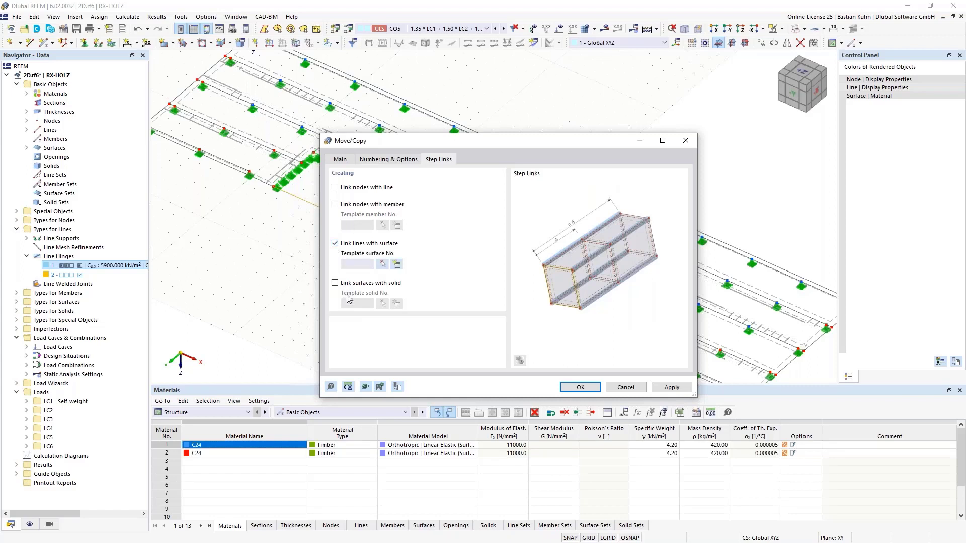
left_click(397, 264)
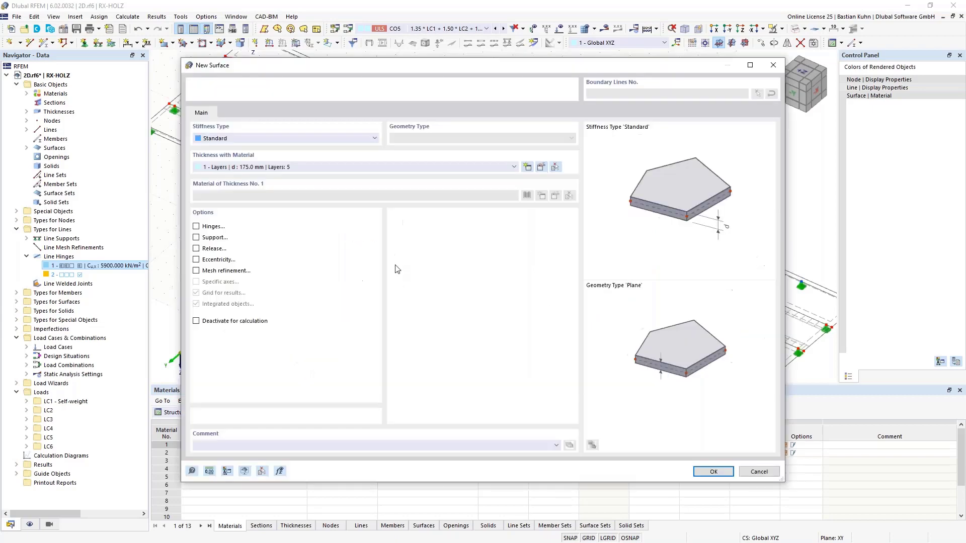
Add a new thickness for the template surface and choose concrete C30/37 from the European Union material library.
left_click(527, 169)
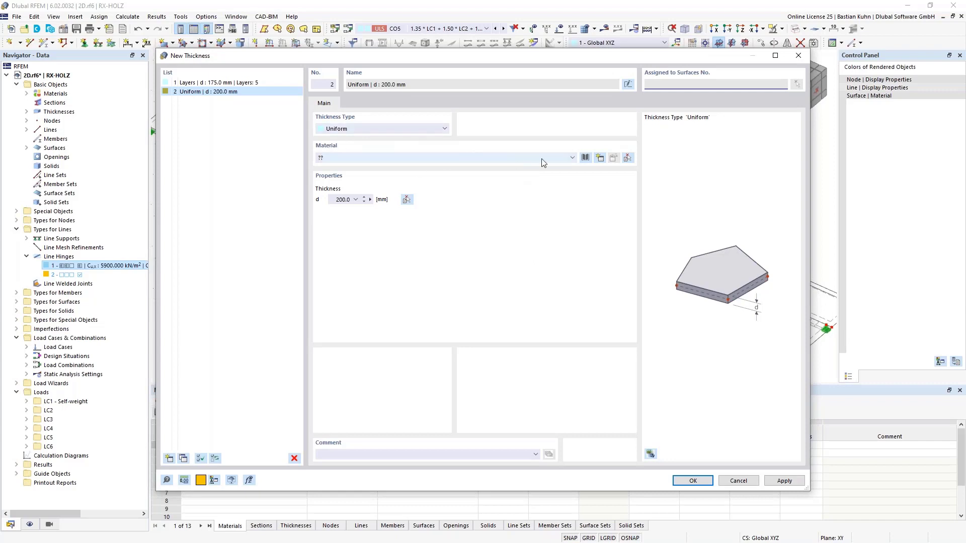
left_click(585, 158)
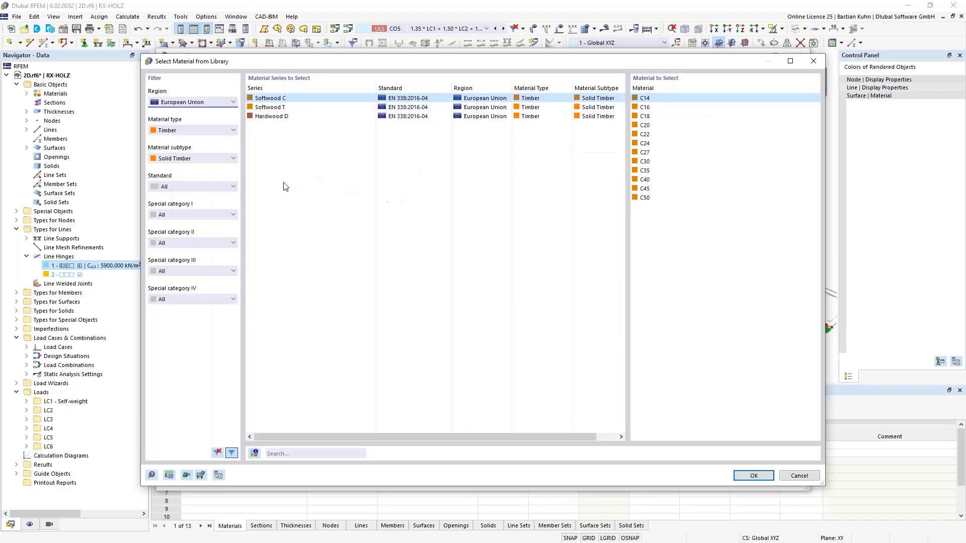
left_click(220, 135)
left_click(213, 149)
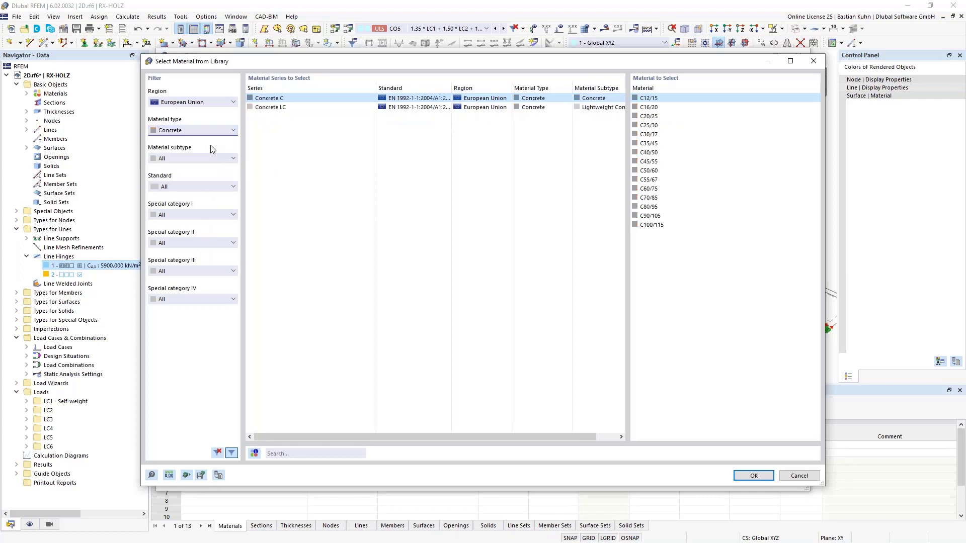
left_click(649, 134)
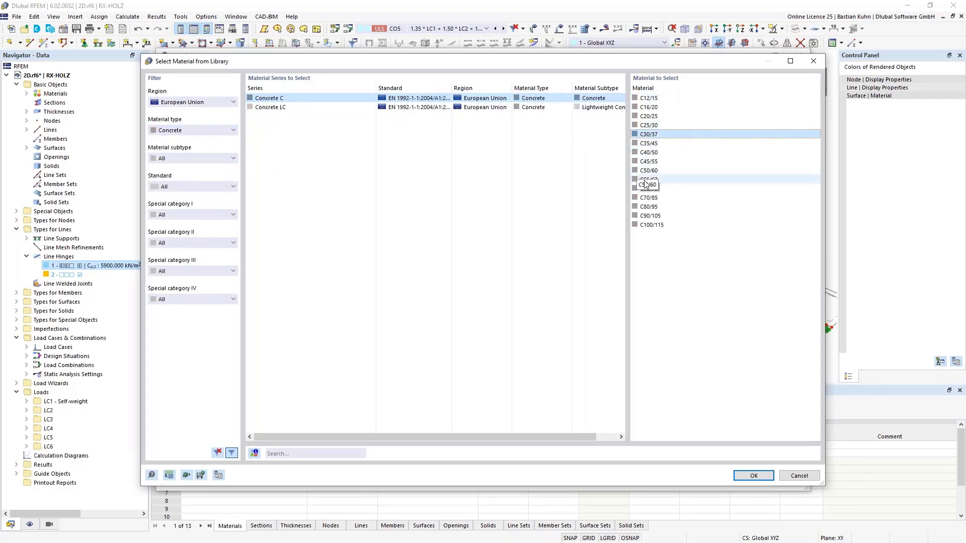
left_click(751, 475)
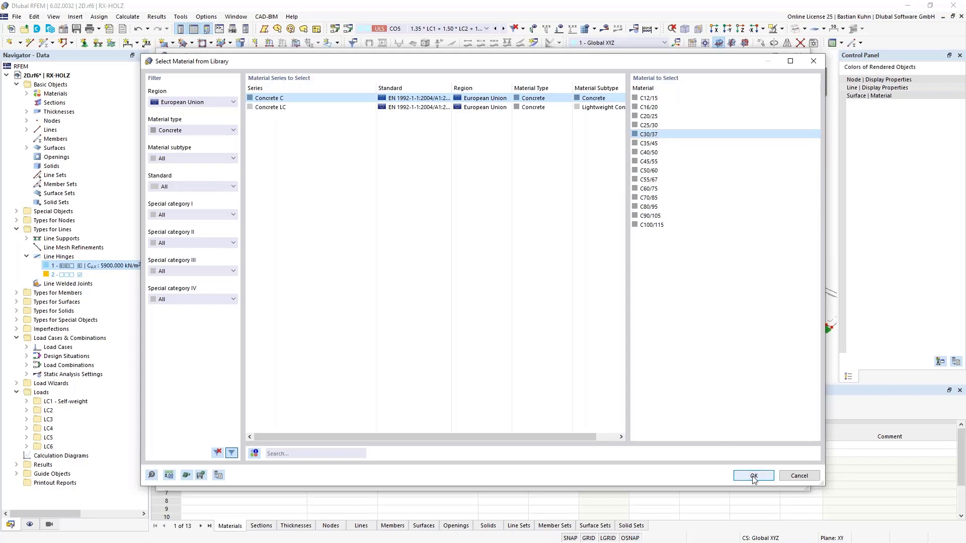
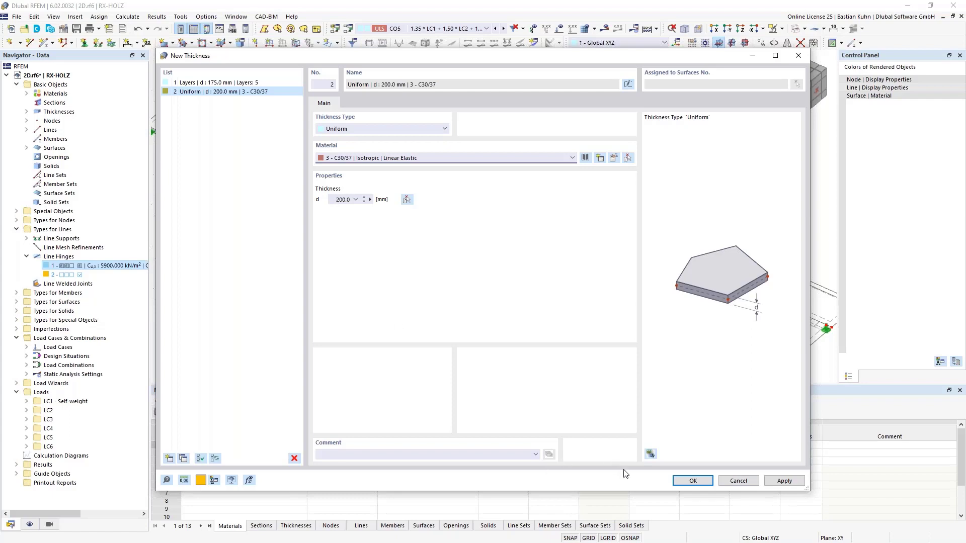
Complete the uniform 200 mm C30/37 template surface and copy the lines at both recesses to create linked vertical walls.
left_click(682, 482)
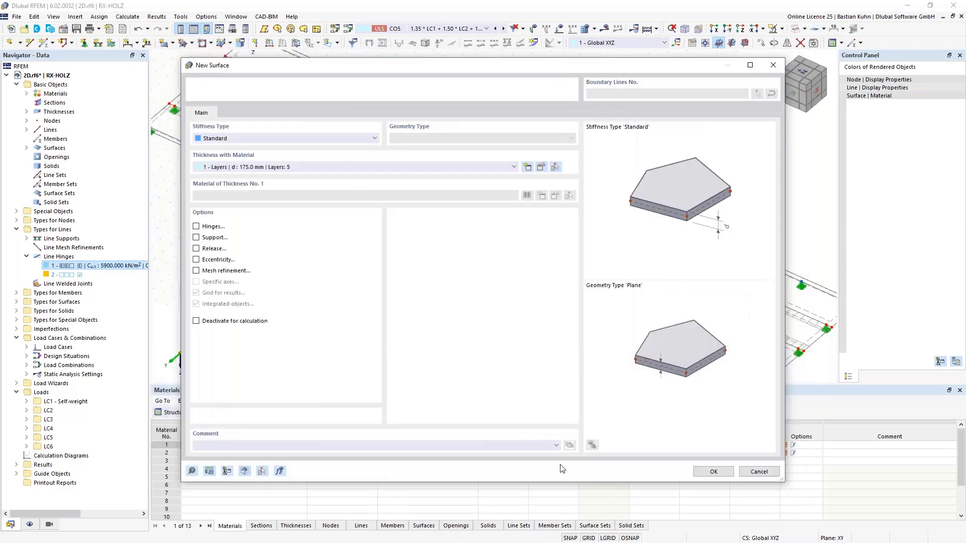
left_click(713, 472)
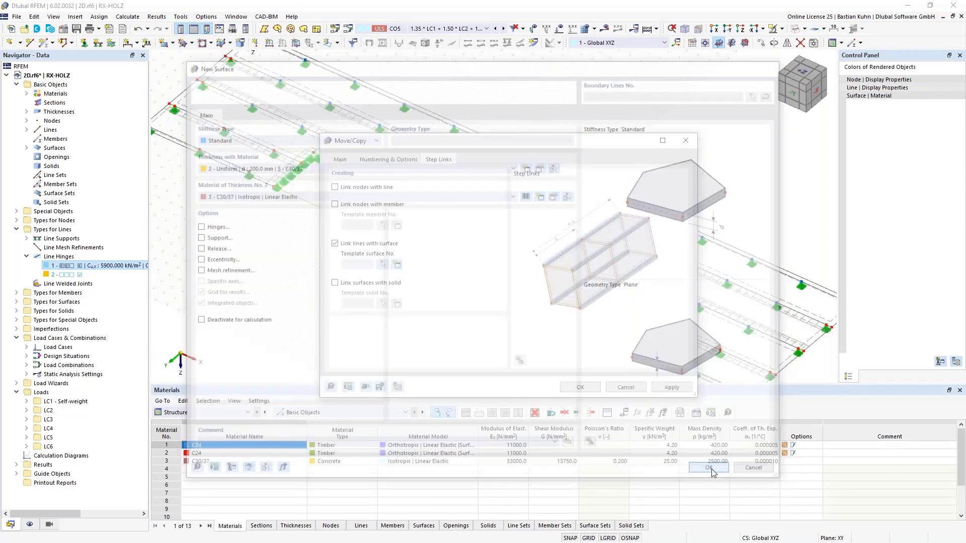
left_click(582, 389)
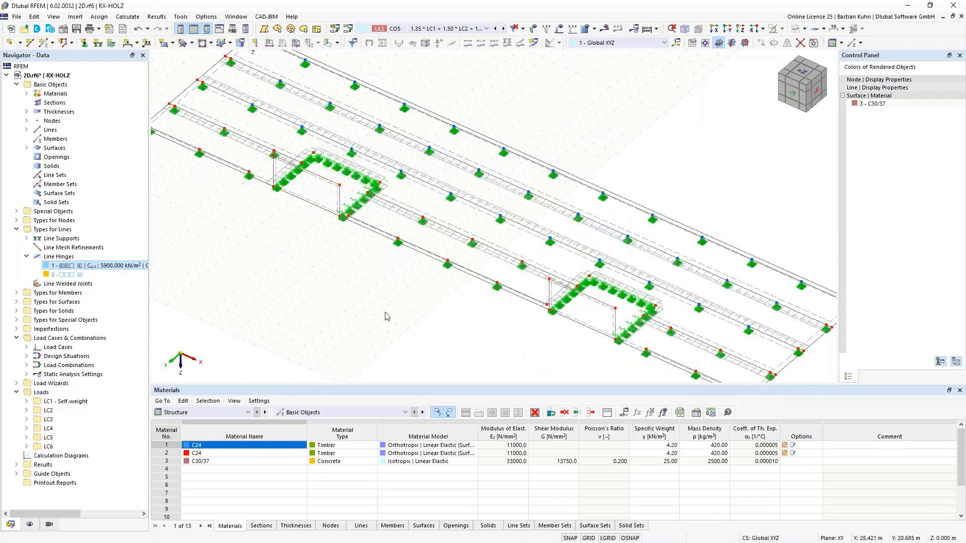
scroll(325, 211, "up", 3)
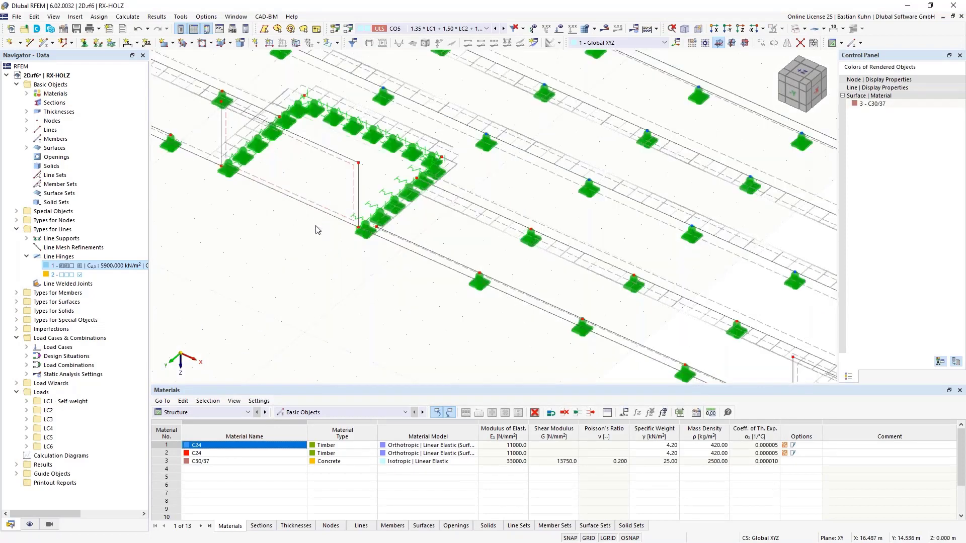
middle_click_drag(268, 250, 315, 284)
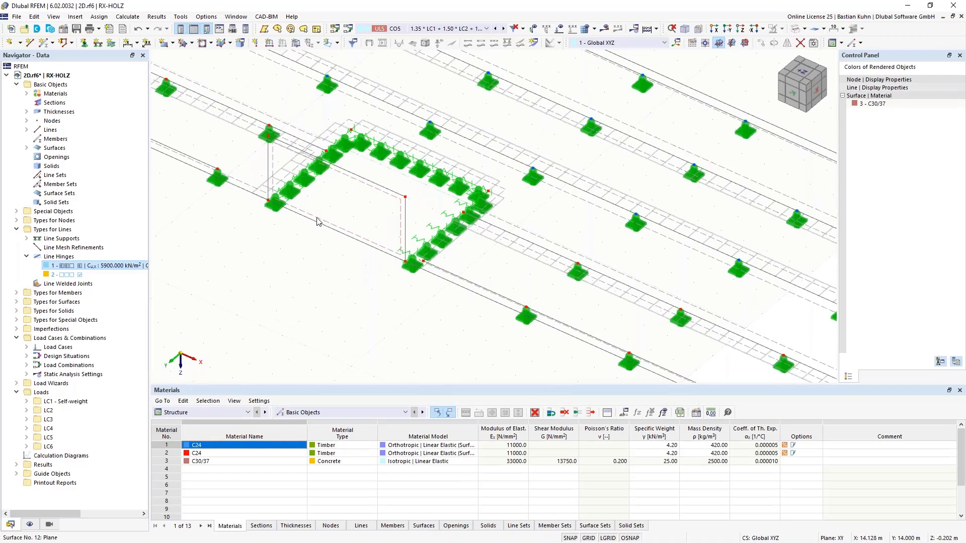
scroll(317, 221, "down", 3)
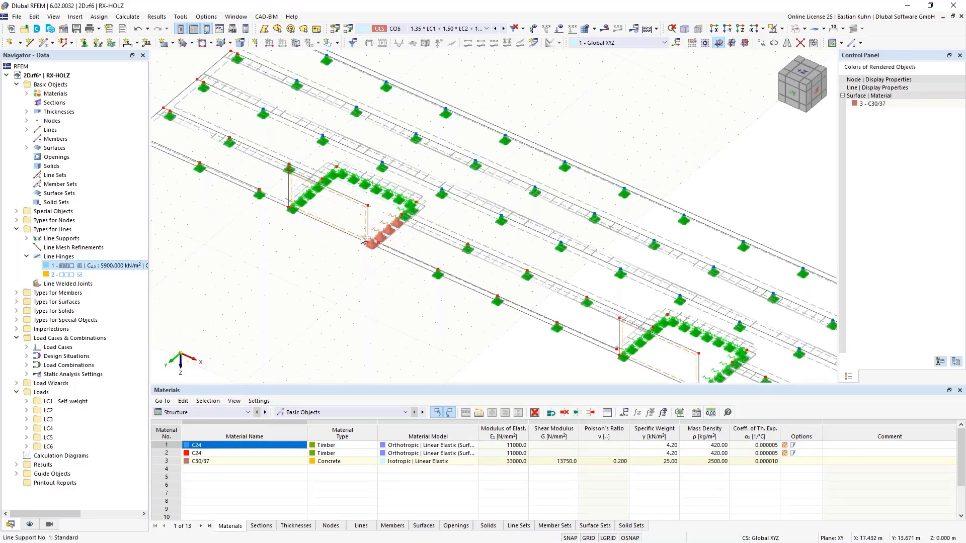
left_click_drag(361, 240, 402, 225)
scroll(304, 281, "down", 2)
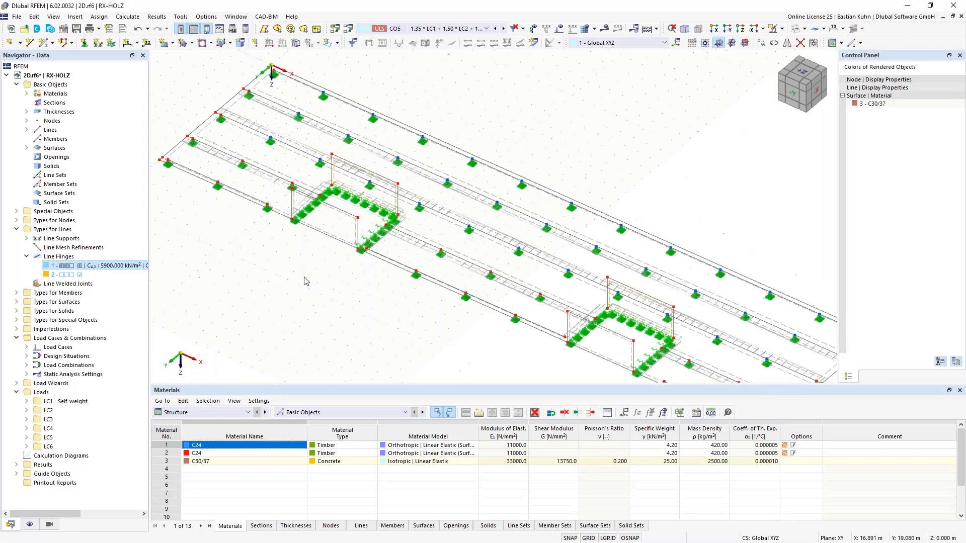
Draw rectangular surfaces with the uniform 200 mm C30/37 thickness as the two side walls of the left recess.
left_click(164, 43)
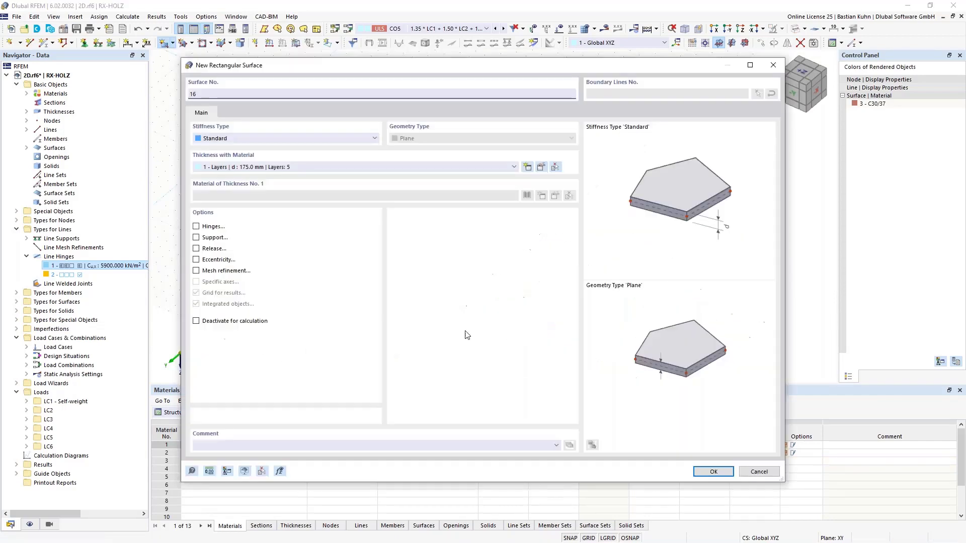
left_click(385, 170)
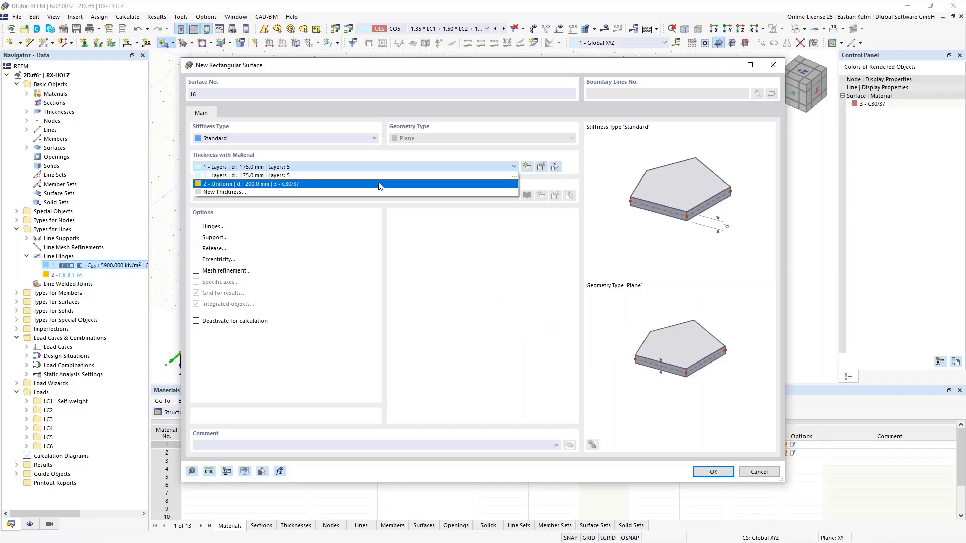
left_click(379, 187)
left_click(713, 471)
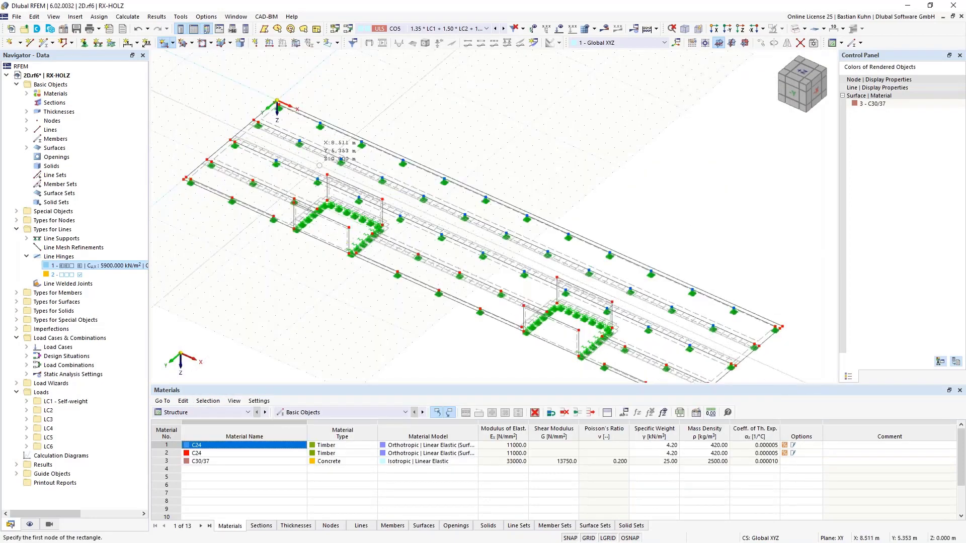
left_click(327, 175)
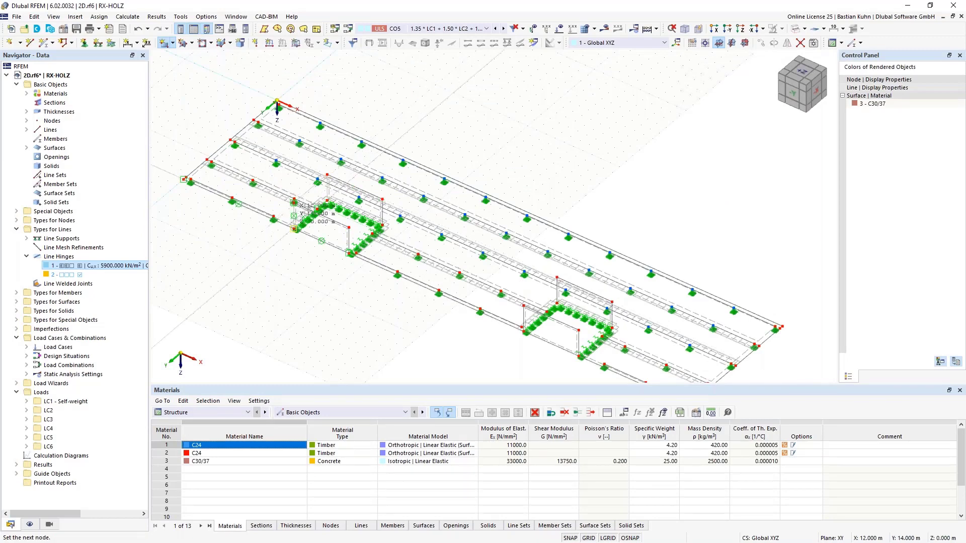
left_click(295, 228)
left_click(382, 200)
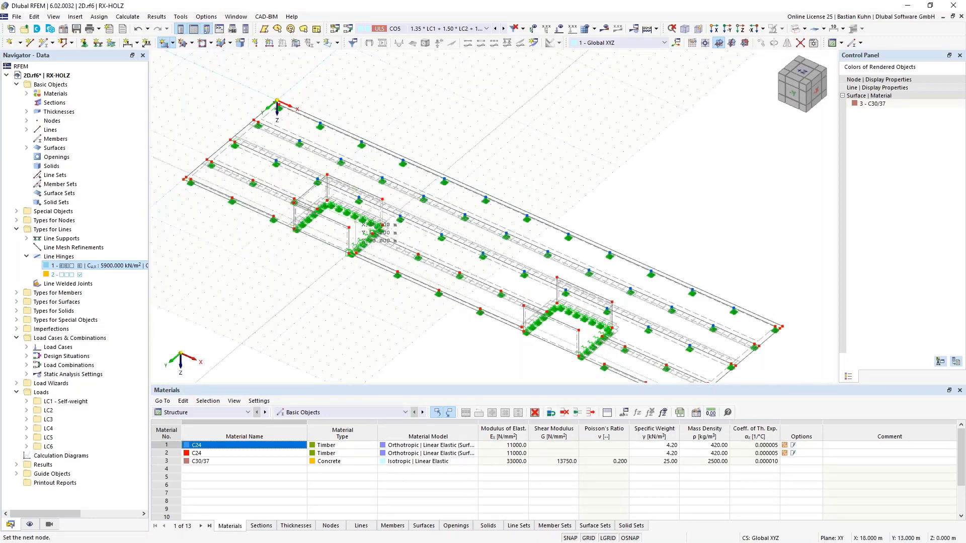
left_click(349, 241)
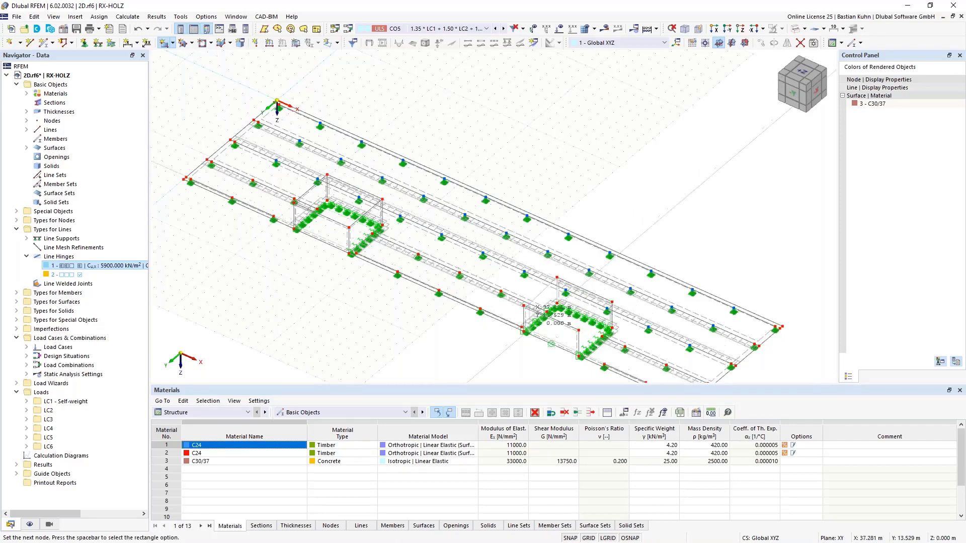
Draw the two rectangular side walls of the right recess between its front and rear walls.
left_click(523, 329)
scroll(522, 331, "up", 3)
left_click(591, 218)
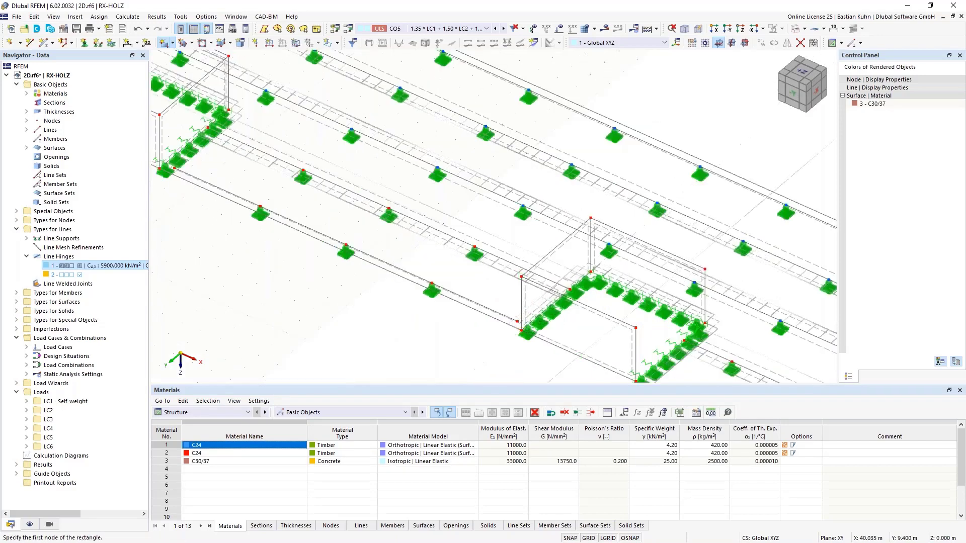
key("space")
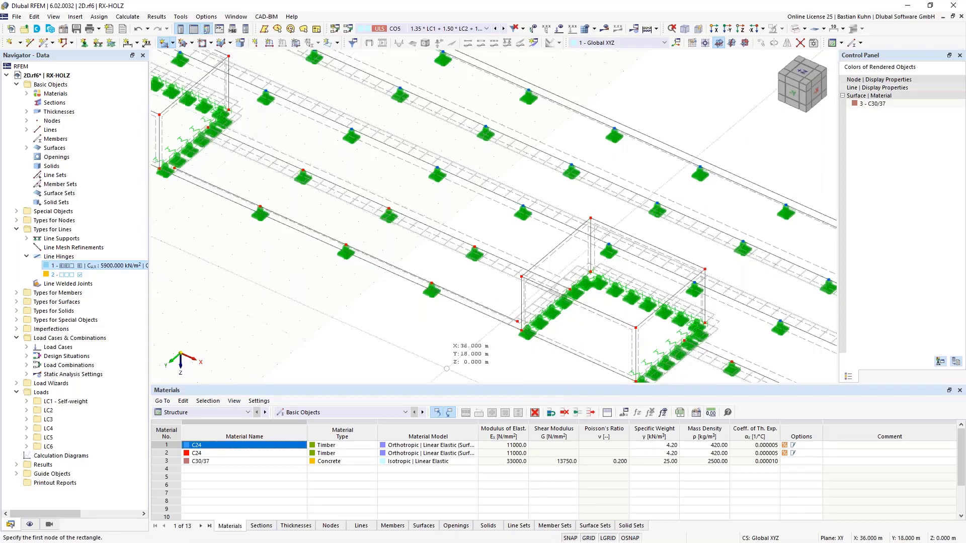
key("Escape")
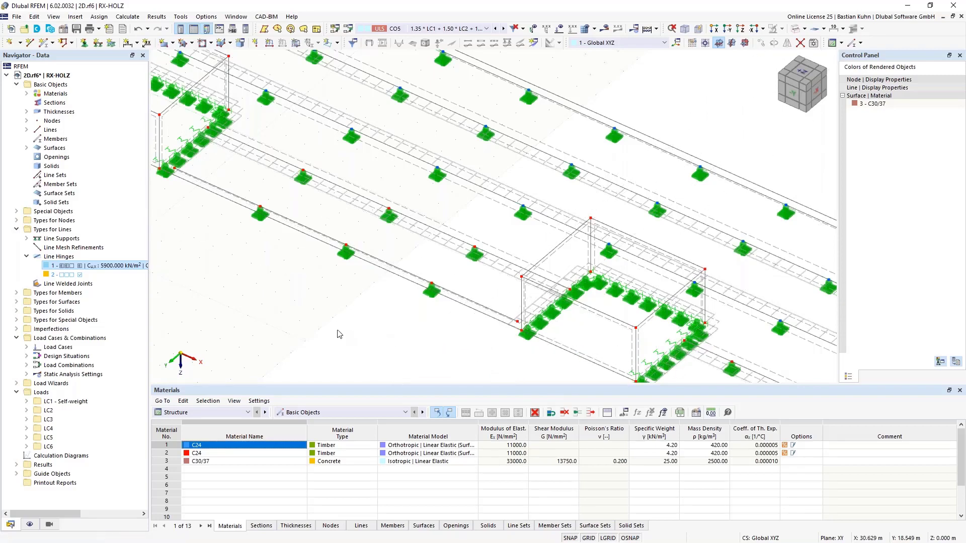
Select all four concrete wall surfaces around each of the two recesses.
scroll(337, 330, "down", 3)
middle_click_drag(338, 330, 469, 300)
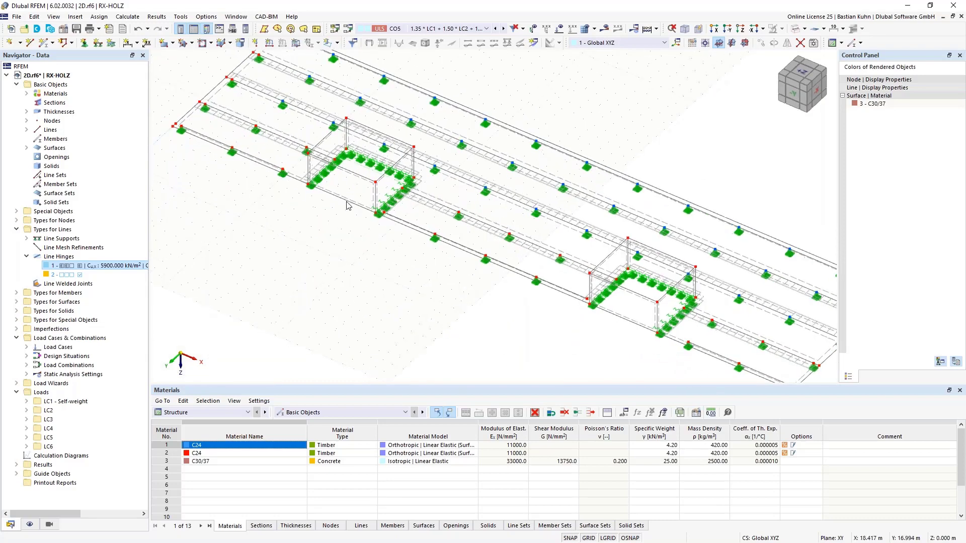
scroll(346, 169, "up", 3)
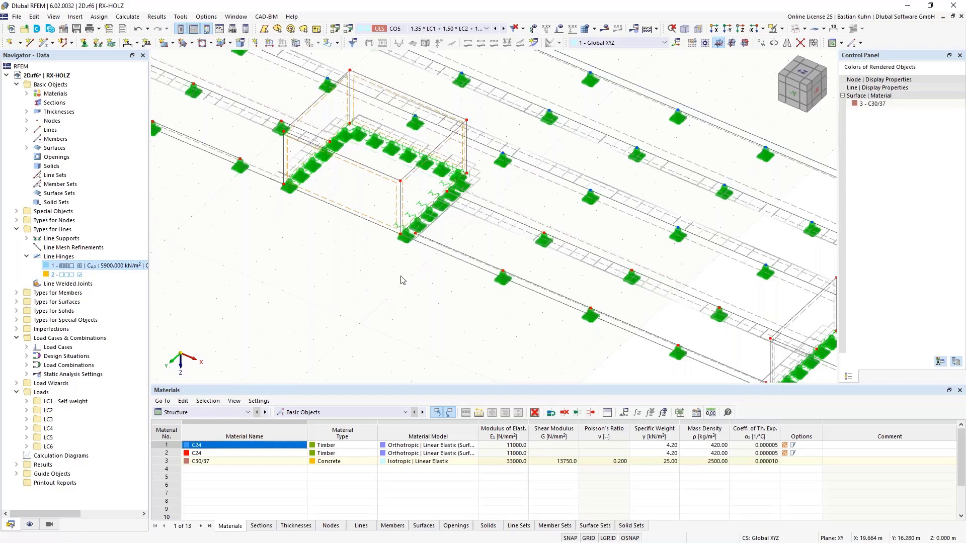
scroll(457, 173, "down", 5)
scroll(557, 253, "up", 2)
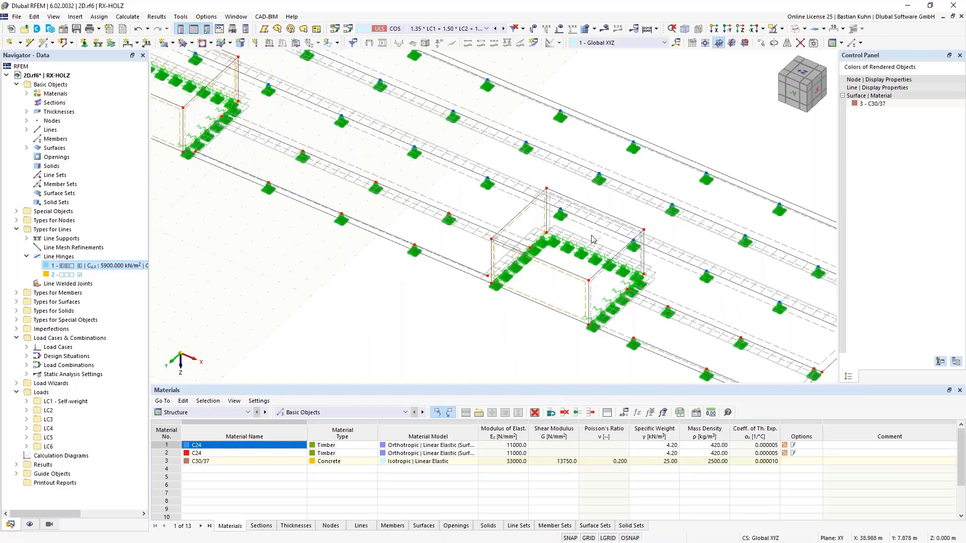
scroll(593, 239, "up", 2)
scroll(593, 239, "up", 1)
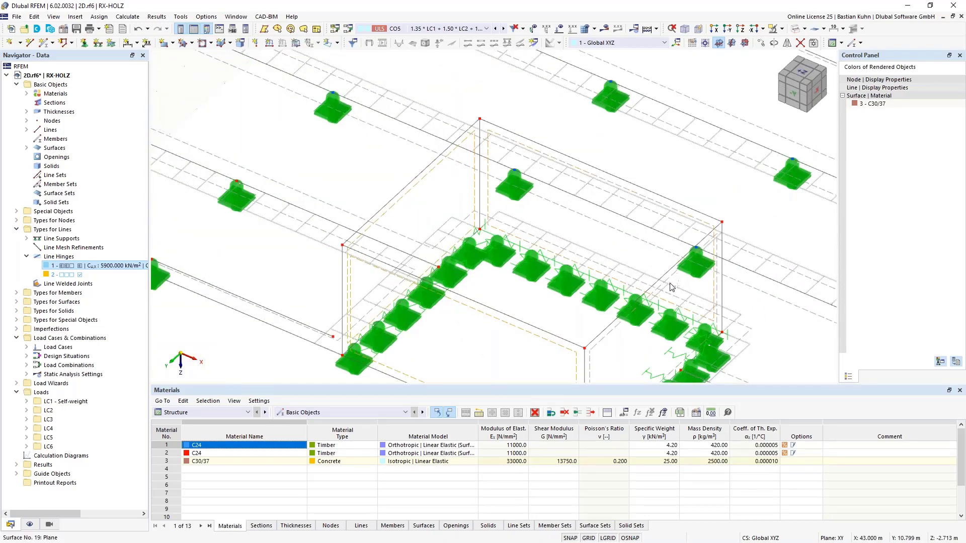
scroll(718, 75, "down", 4)
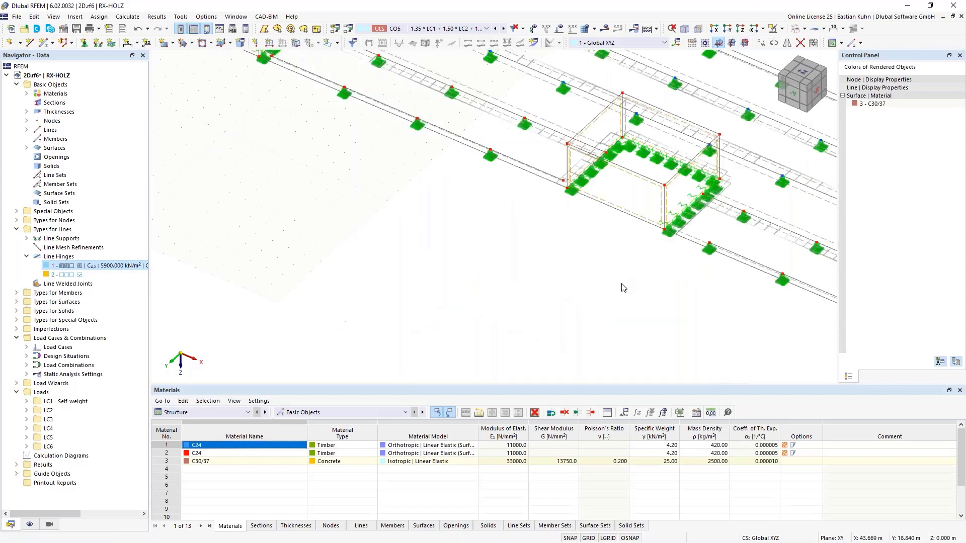
middle_click_drag(609, 298, 581, 332)
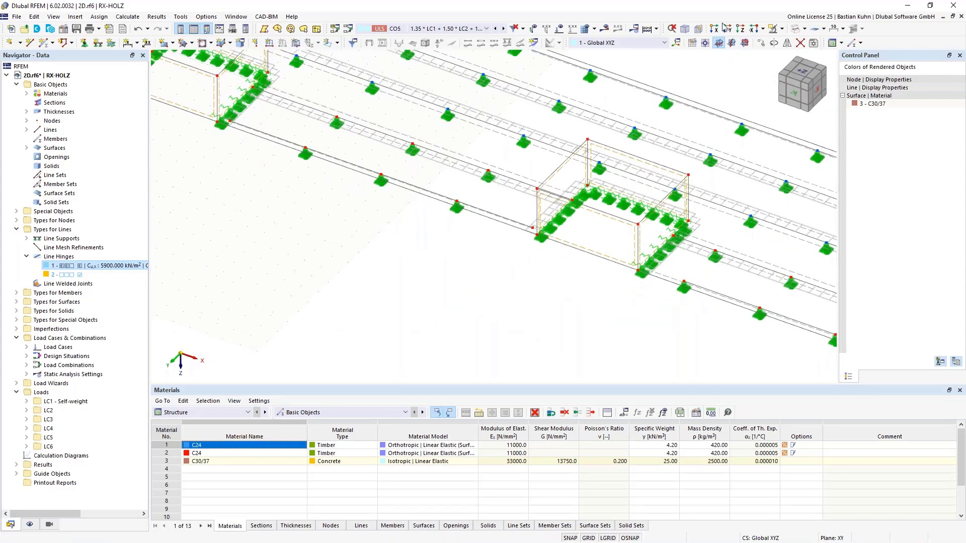
Add all slab surfaces and their nodal supports to the selection, leaving out the line supports around the recesses.
left_click(740, 29)
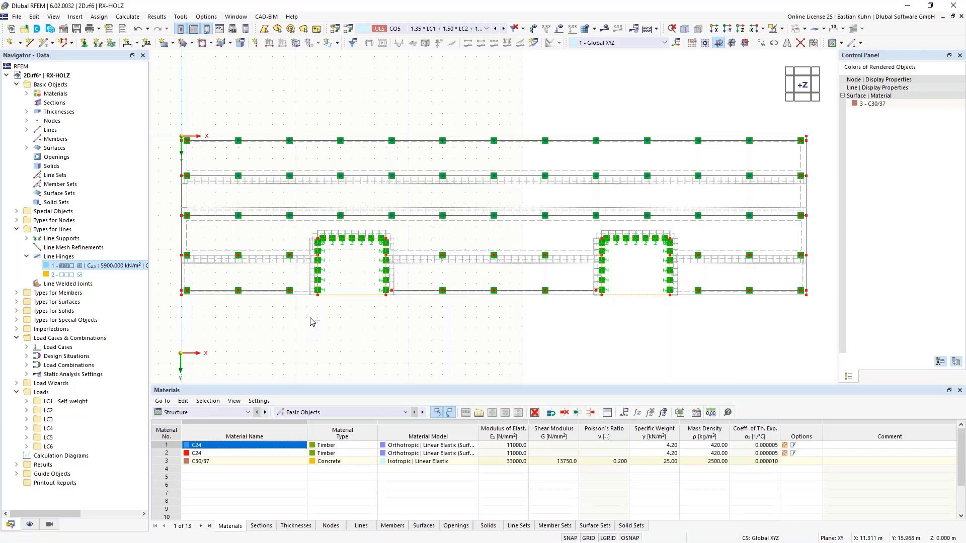
left_click_drag(310, 318, 184, 124)
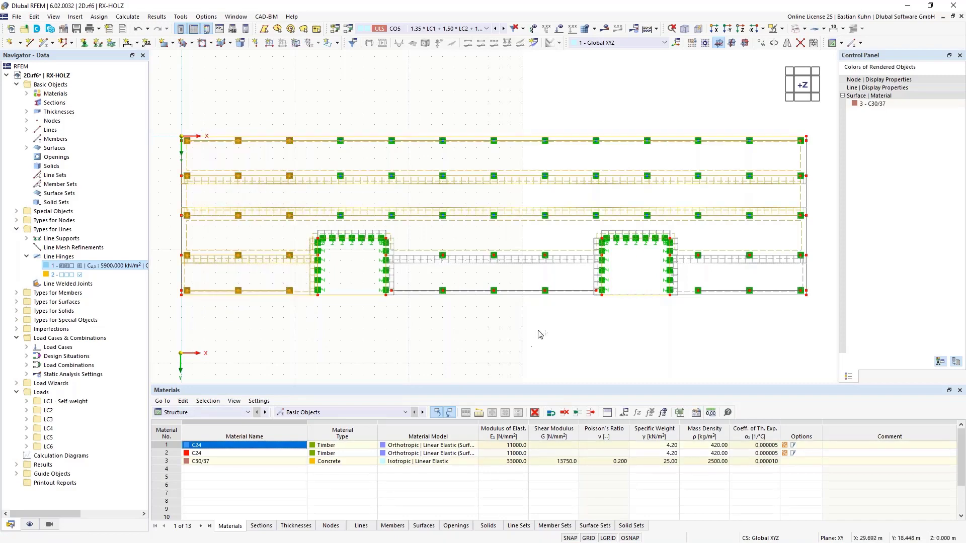
left_click_drag(567, 313, 414, 128)
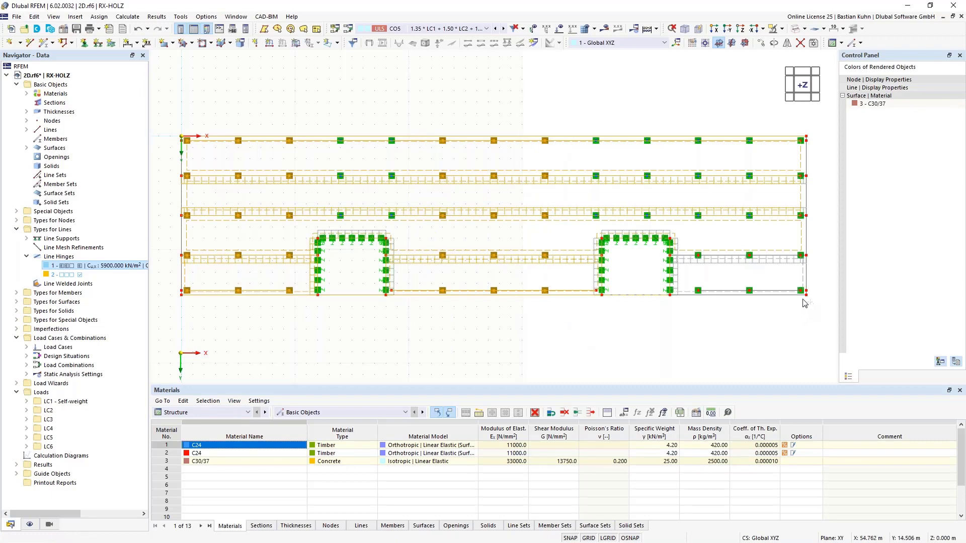
left_click_drag(804, 301, 696, 124)
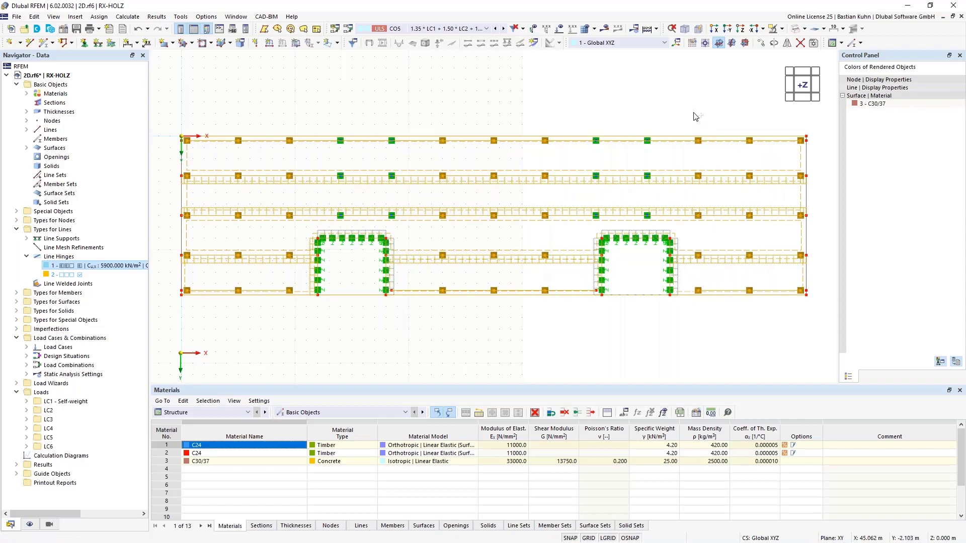
left_click_drag(693, 112, 580, 228)
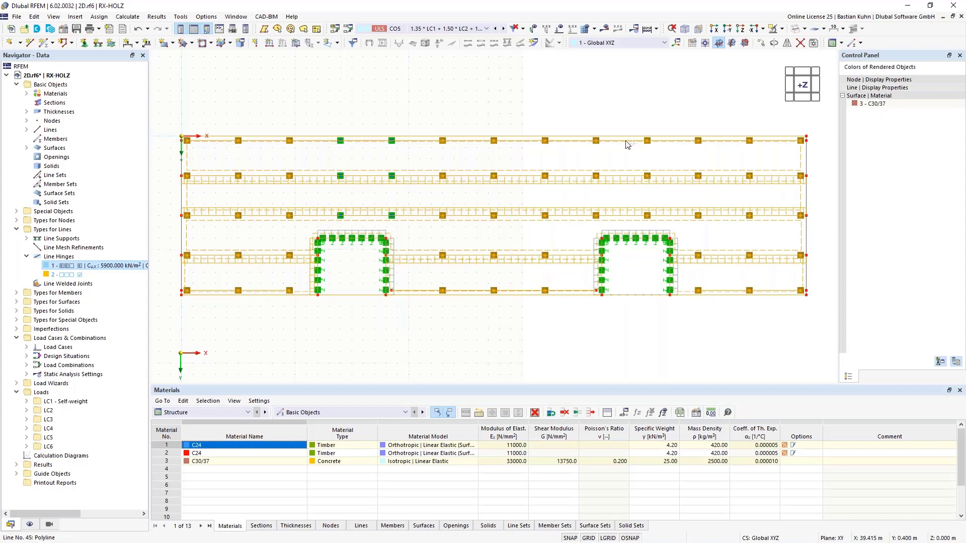
mouse_move(428, 110)
left_mouse_down()
mouse_move(379, 195)
mouse_move(311, 239)
mouse_move(312, 228)
left_mouse_up()
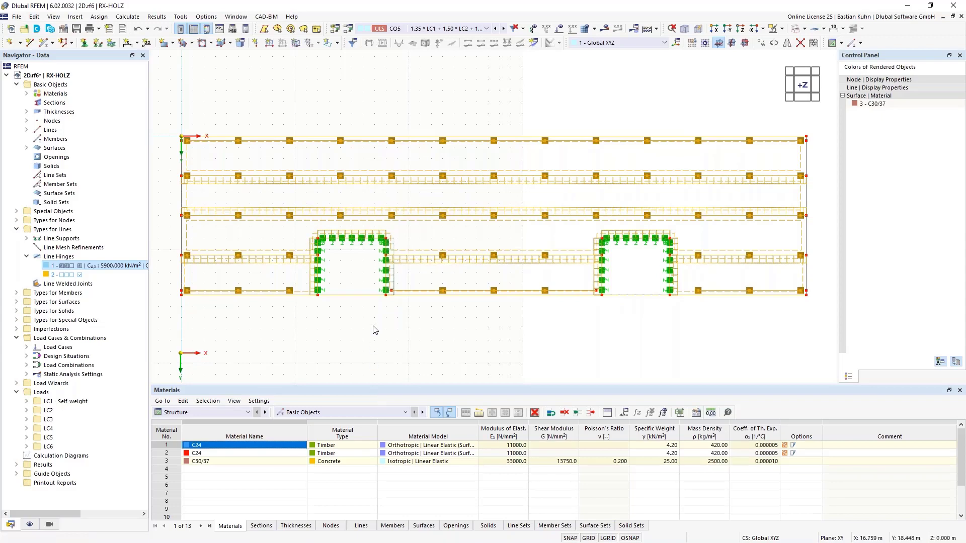
Start a Move/Copy of the selected slab, walls and nodal supports and open the number of steps for editing.
right_click(430, 295)
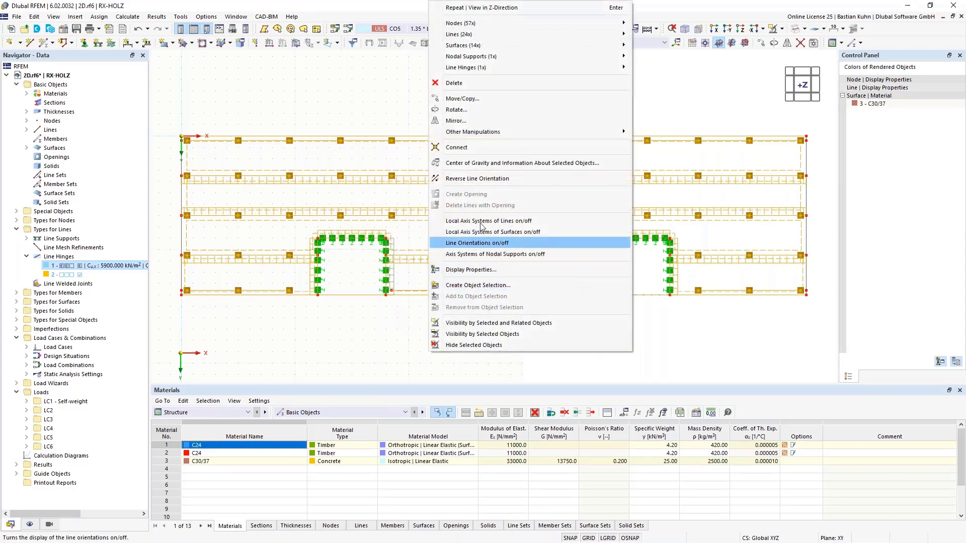
left_click(462, 98)
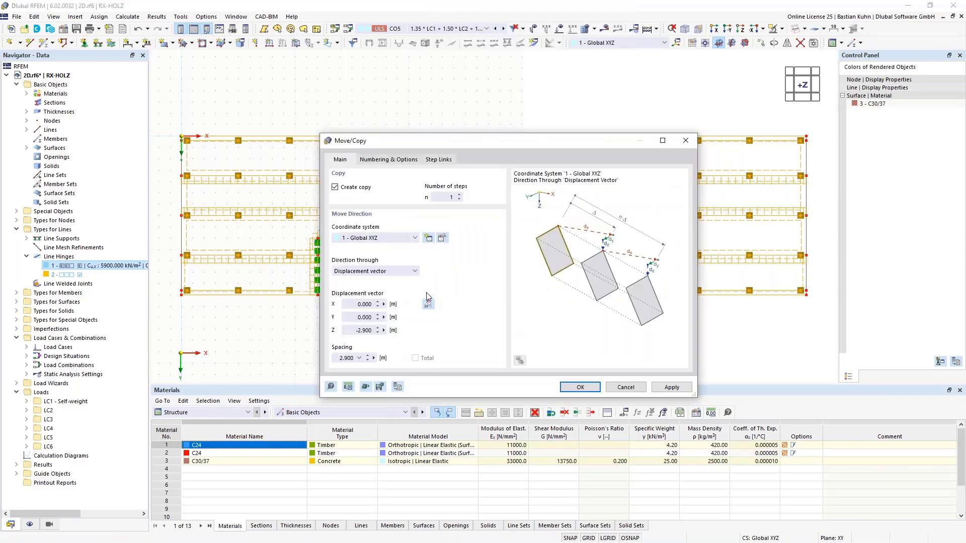
left_click(441, 198)
Set the copy's step links to link nodes with members and switch off linking lines with surfaces.
left_click(390, 160)
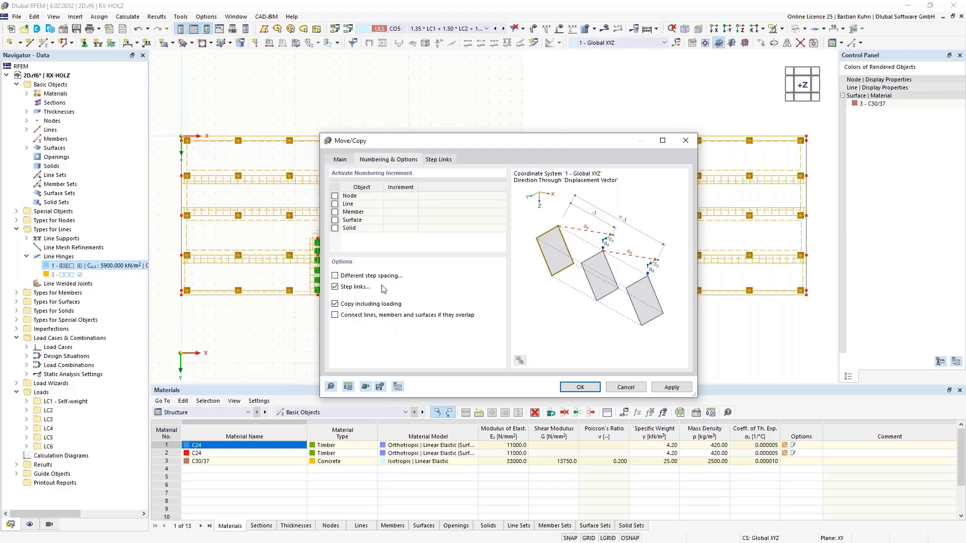
left_click(438, 160)
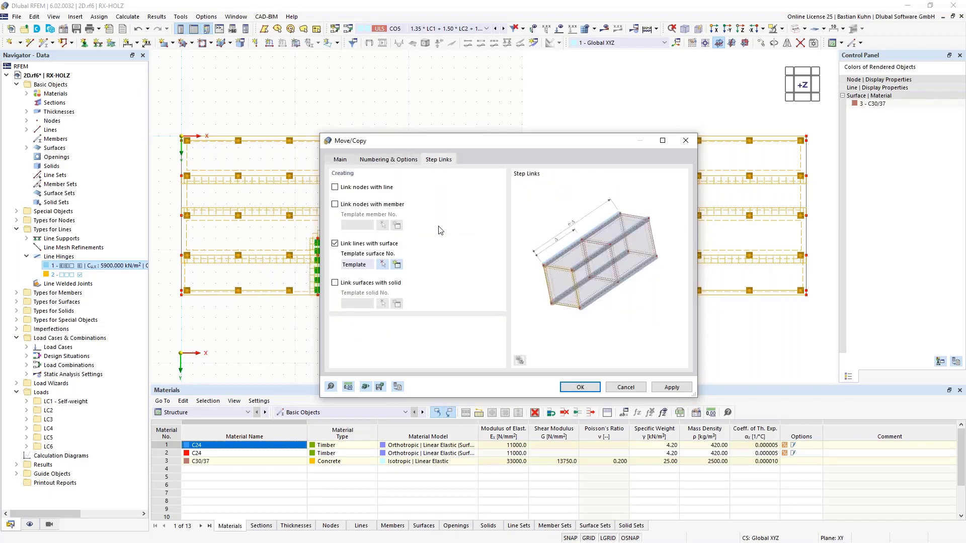
left_click(334, 244)
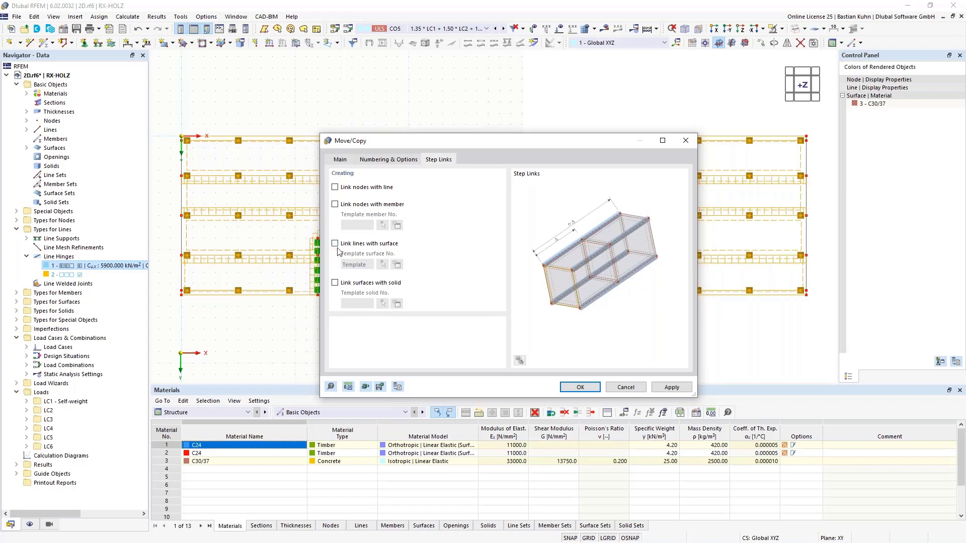
left_click(334, 204)
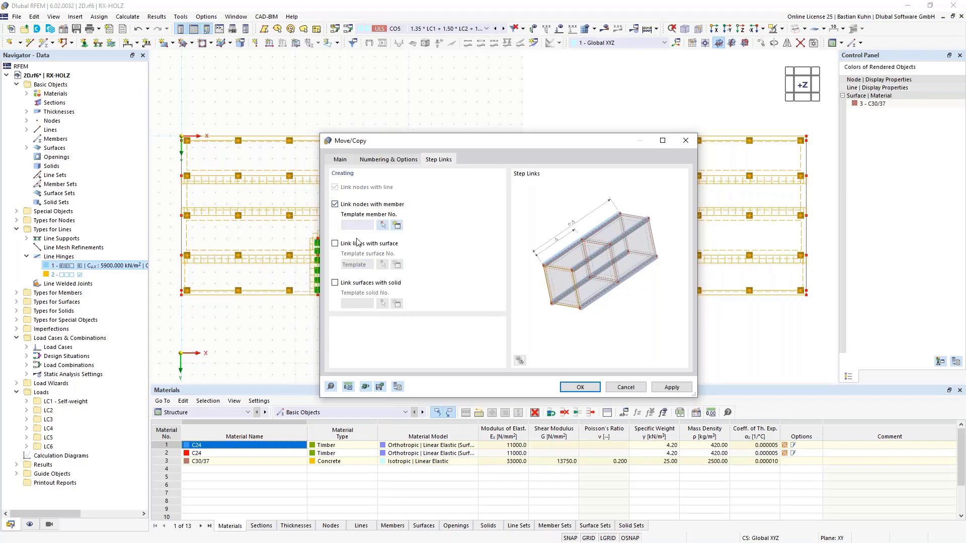
Define a template beam member with hinges enabled and a rectangular Massive I section R_M1 350/350.
left_click(397, 226)
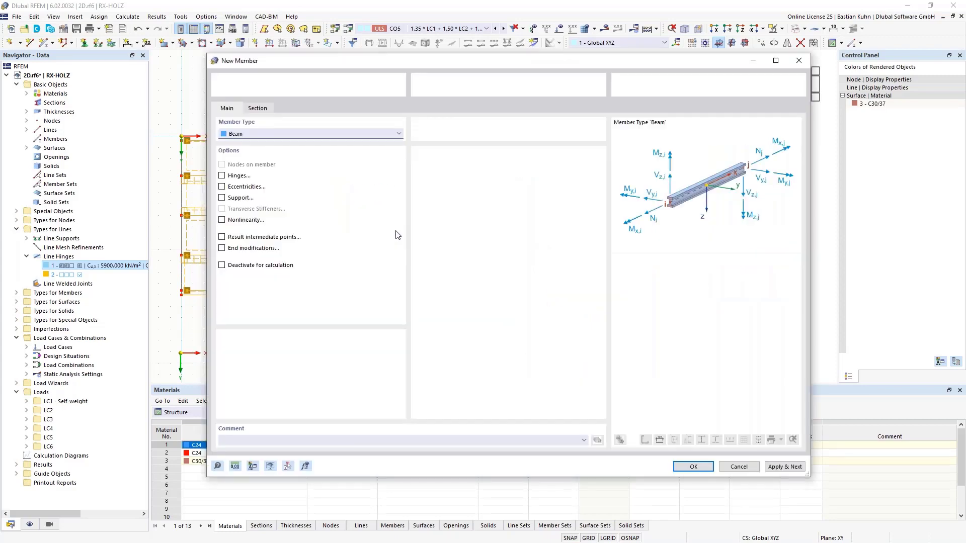
left_click(221, 176)
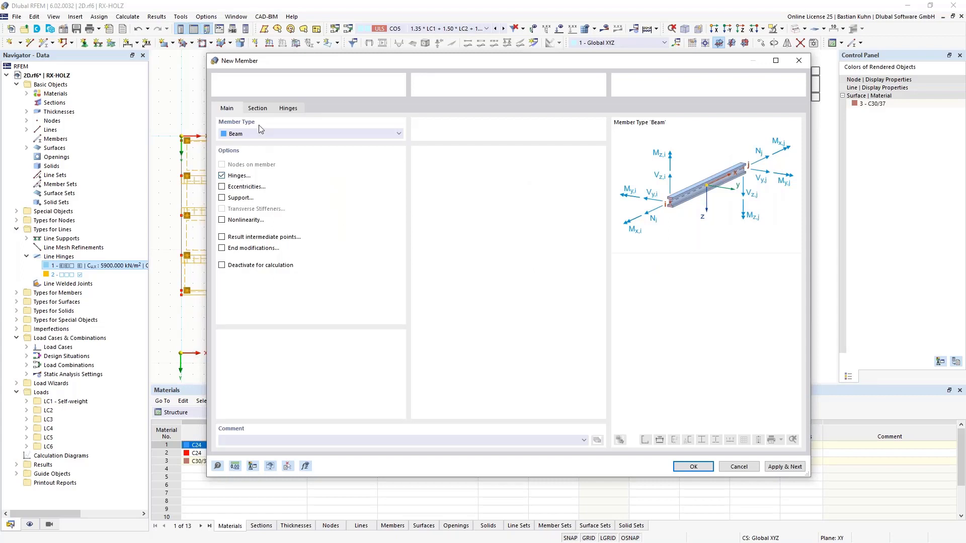
left_click(260, 114)
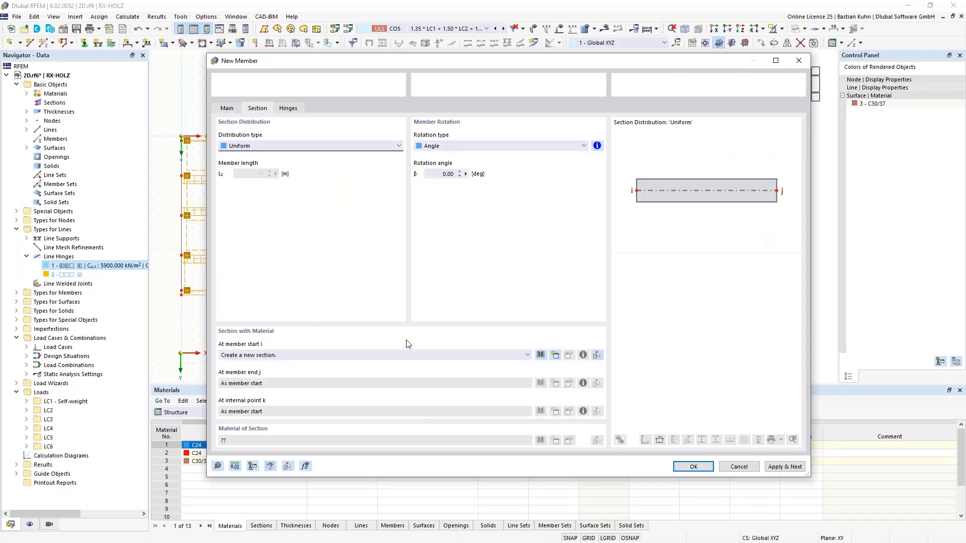
left_click(541, 355)
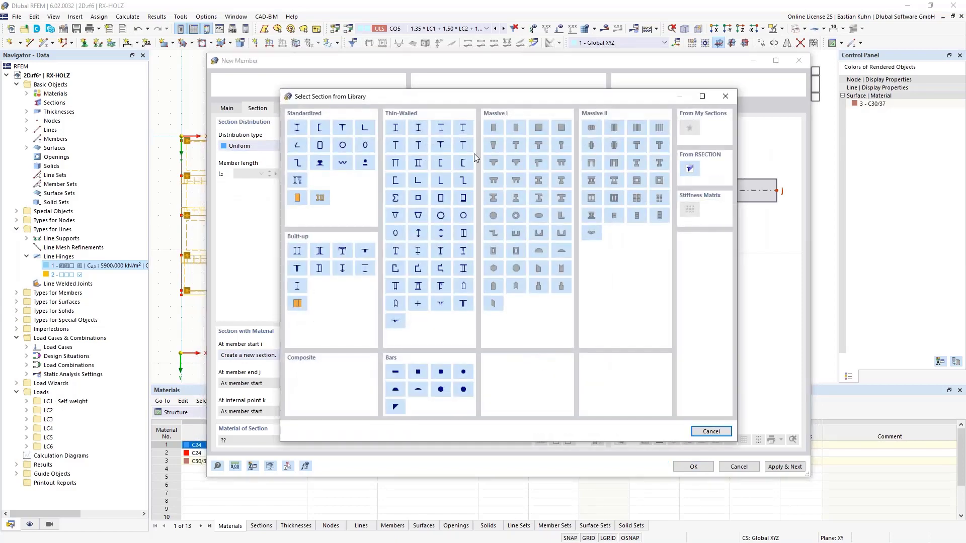
left_click(488, 129)
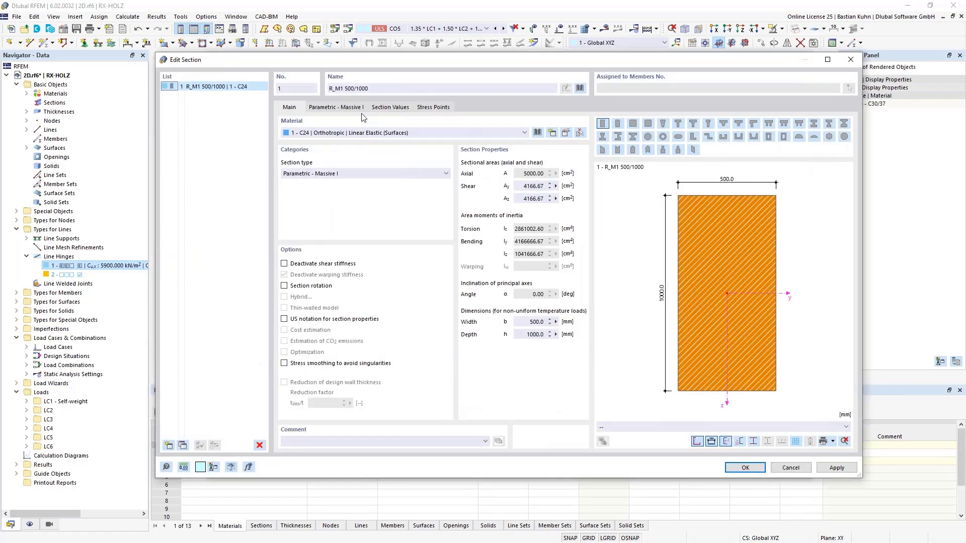
left_click_drag(368, 88, 346, 89)
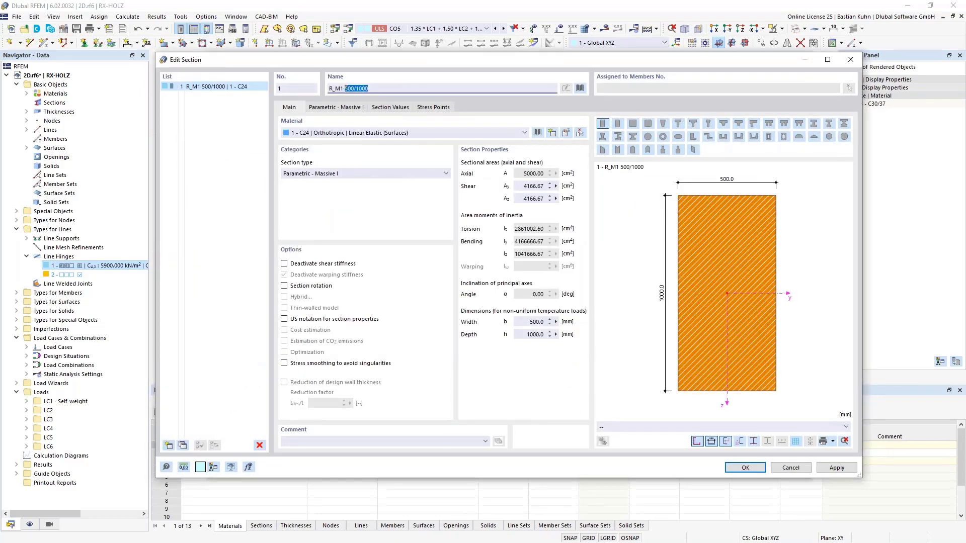
type("350/3")
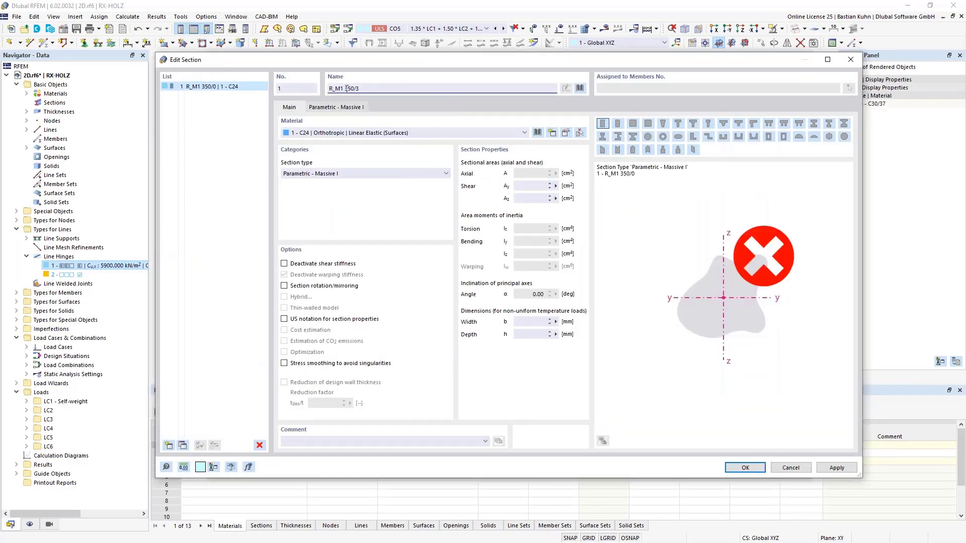
type("500")
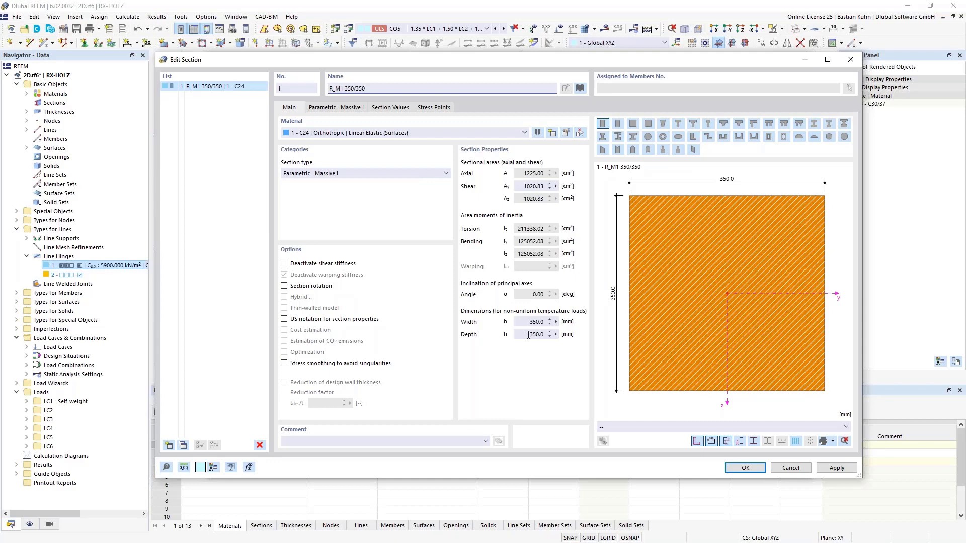
Assign glued laminated timber GL28c from the European Union Glulam GL c series to the 350/350 section.
left_click(537, 132)
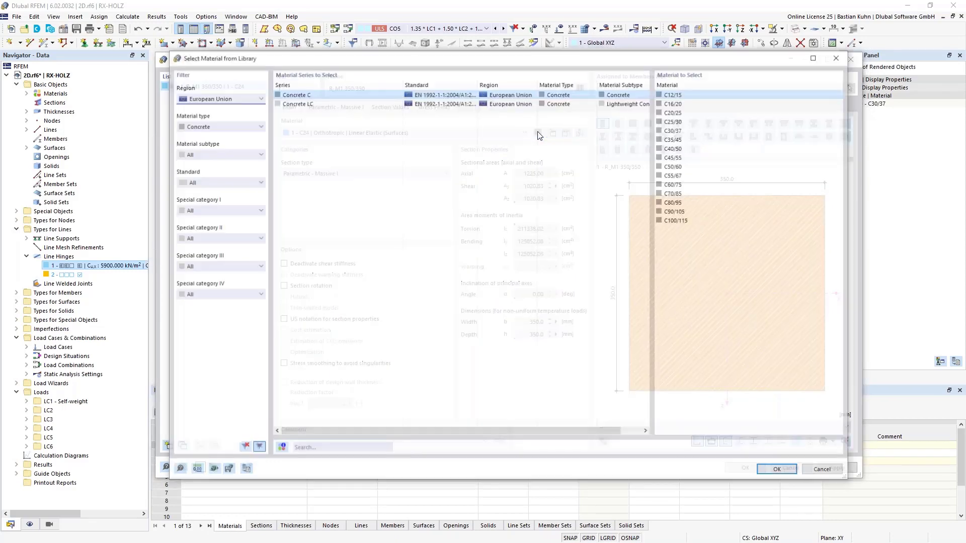
left_click(240, 129)
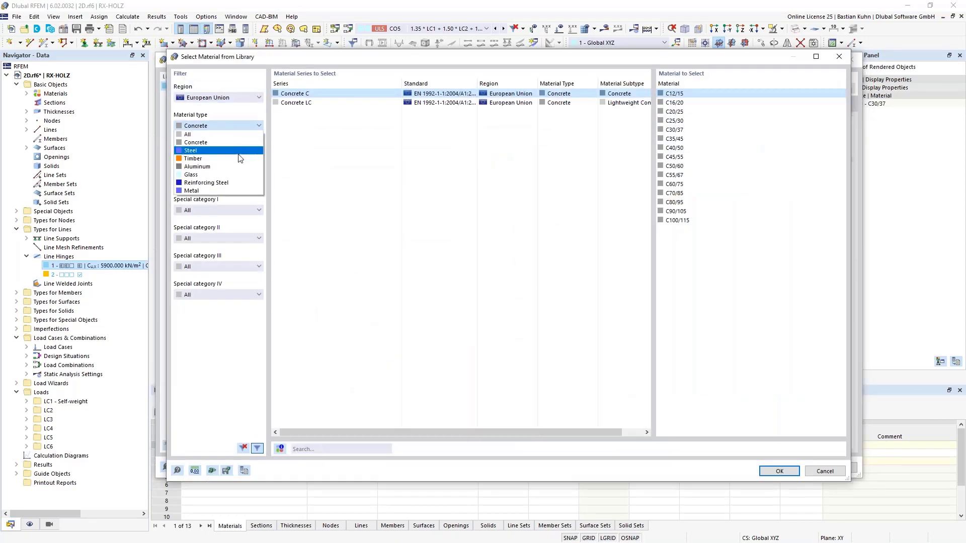
left_click(225, 147)
left_click(226, 151)
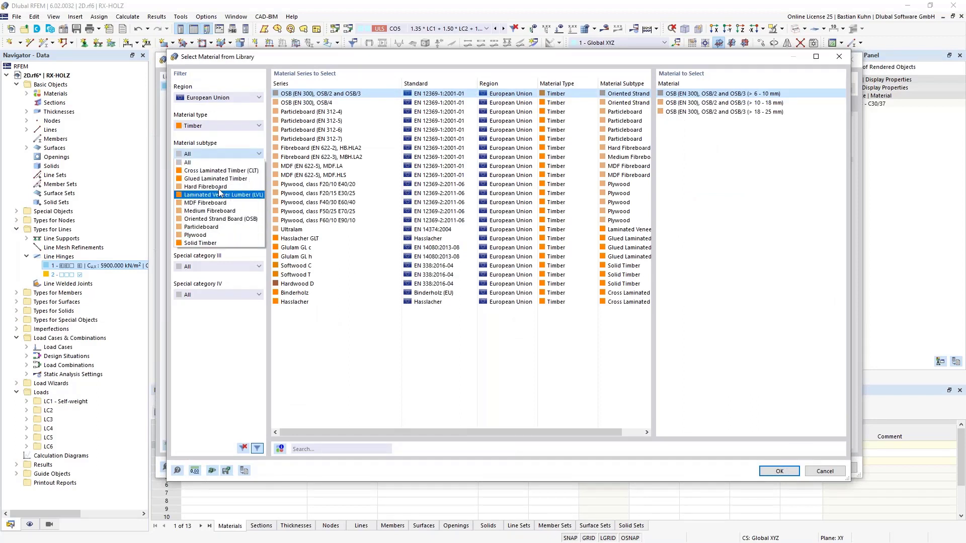
left_click(218, 178)
left_click(302, 104)
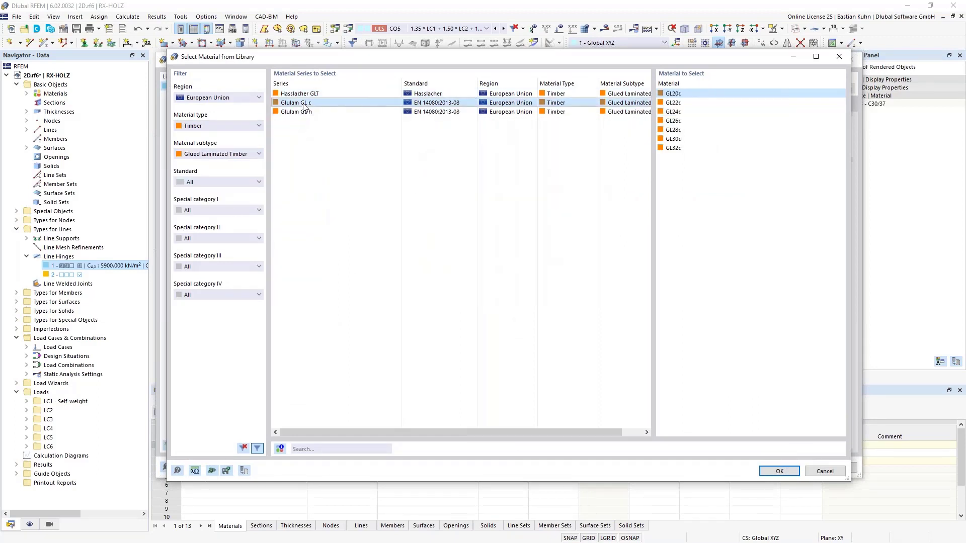
left_click(670, 131)
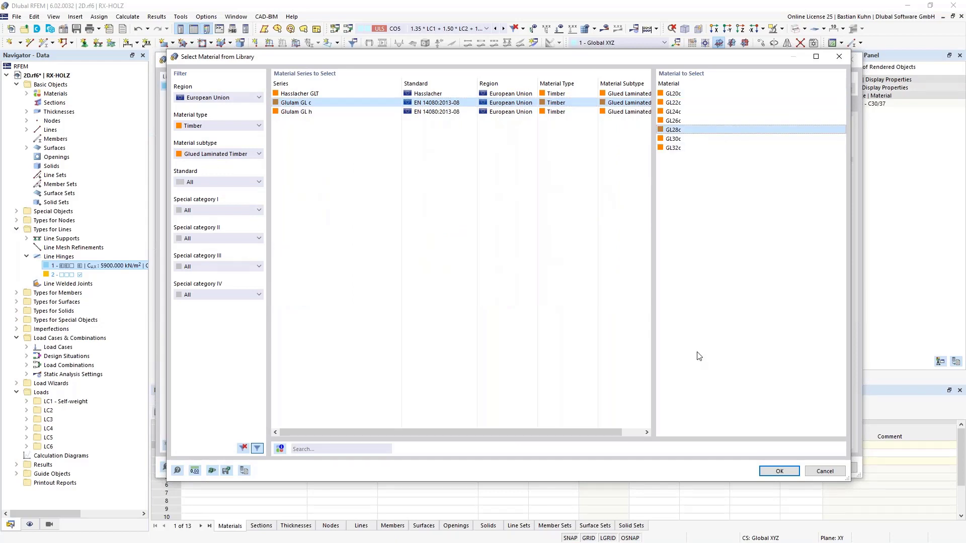
left_click(772, 471)
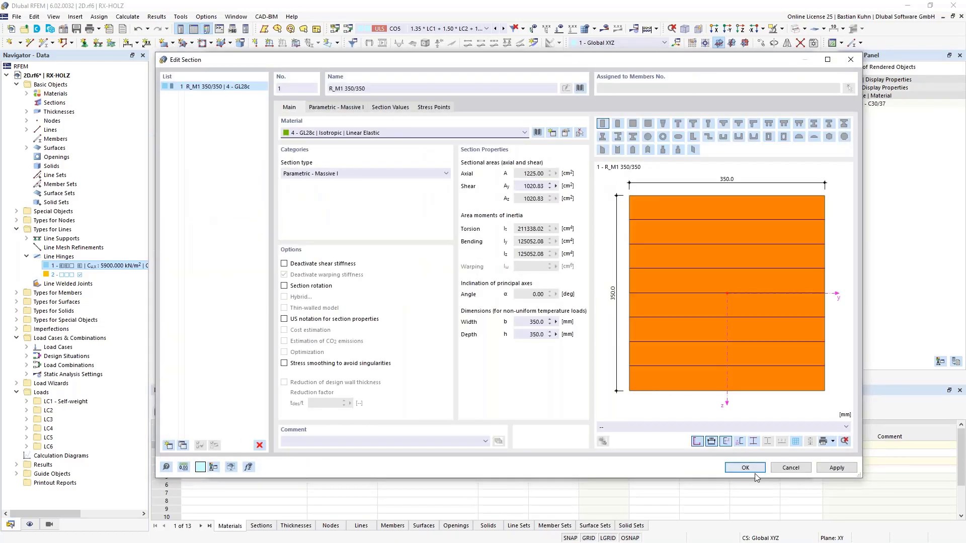
left_click(747, 469)
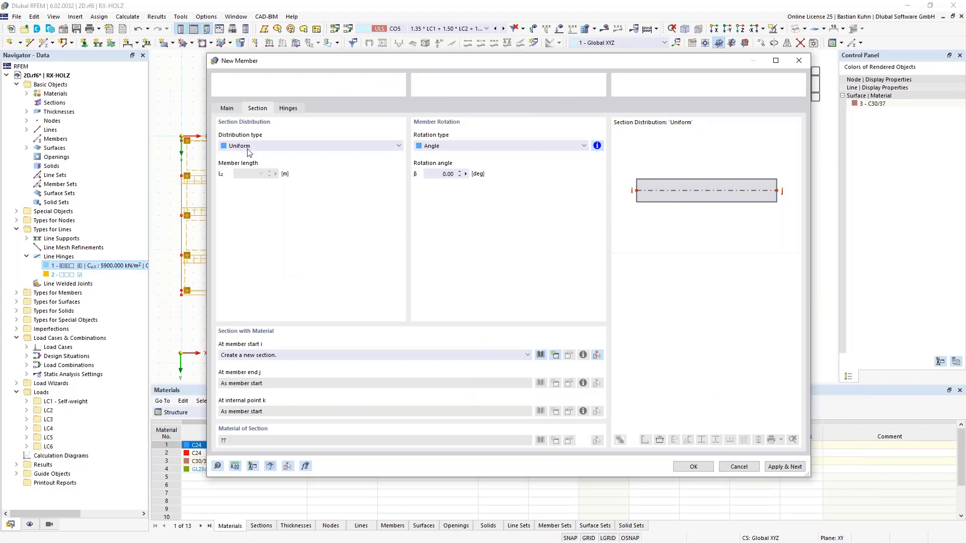
Create a member hinge releasing φy and φz and assign it to both the start and end of the template member.
left_click(286, 110)
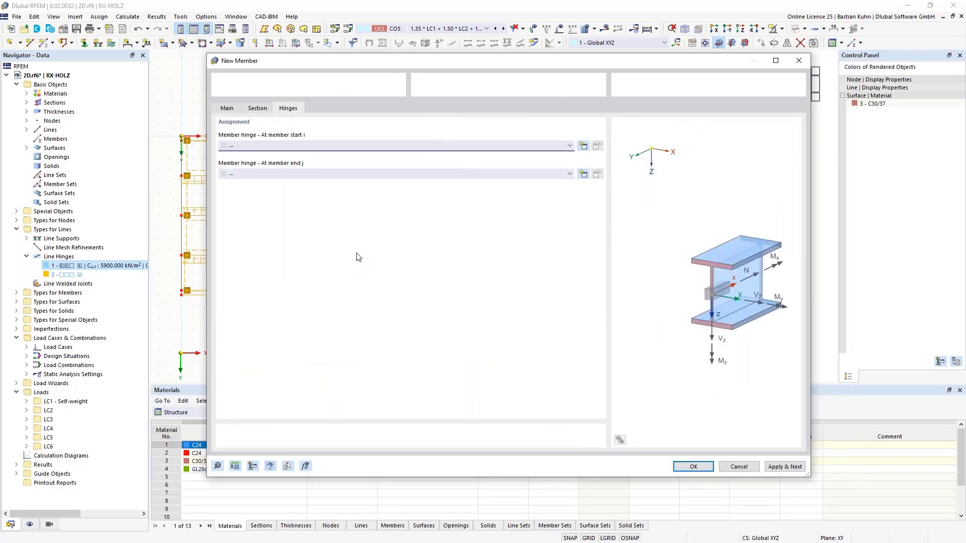
left_click(583, 145)
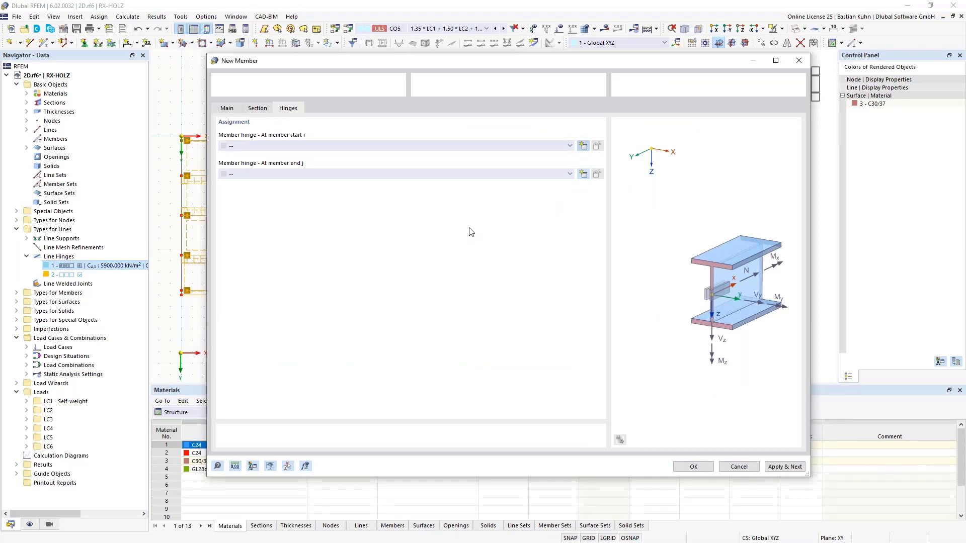
left_click(689, 463)
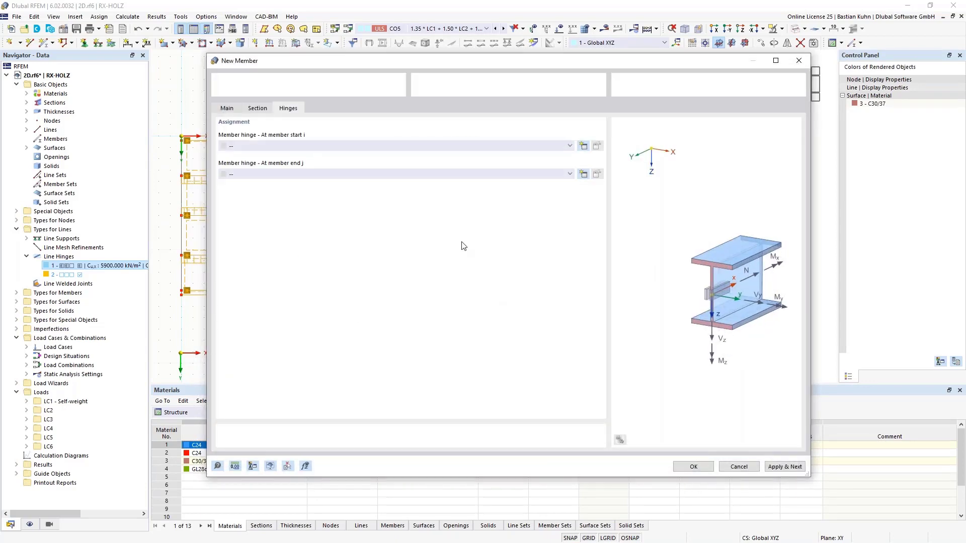
left_click(443, 178)
left_click(442, 188)
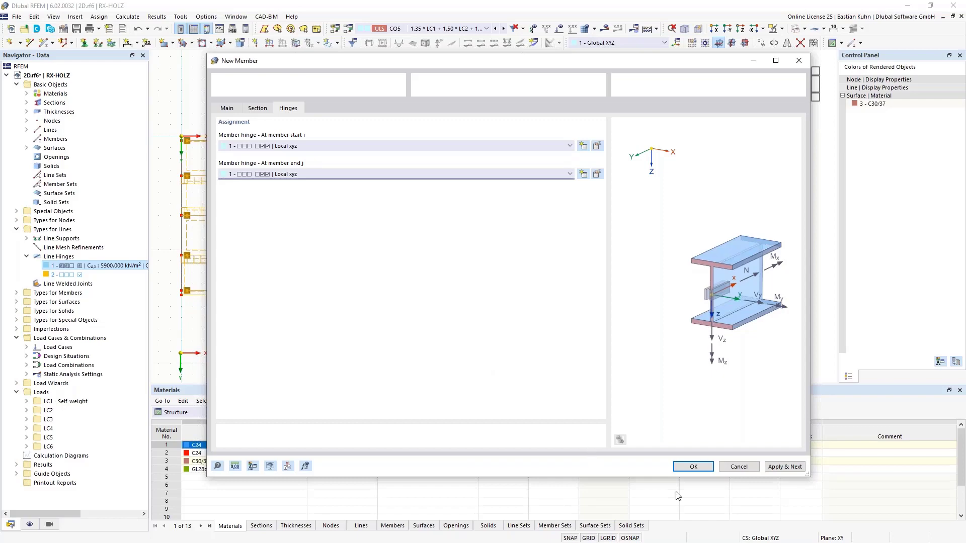
left_click(693, 466)
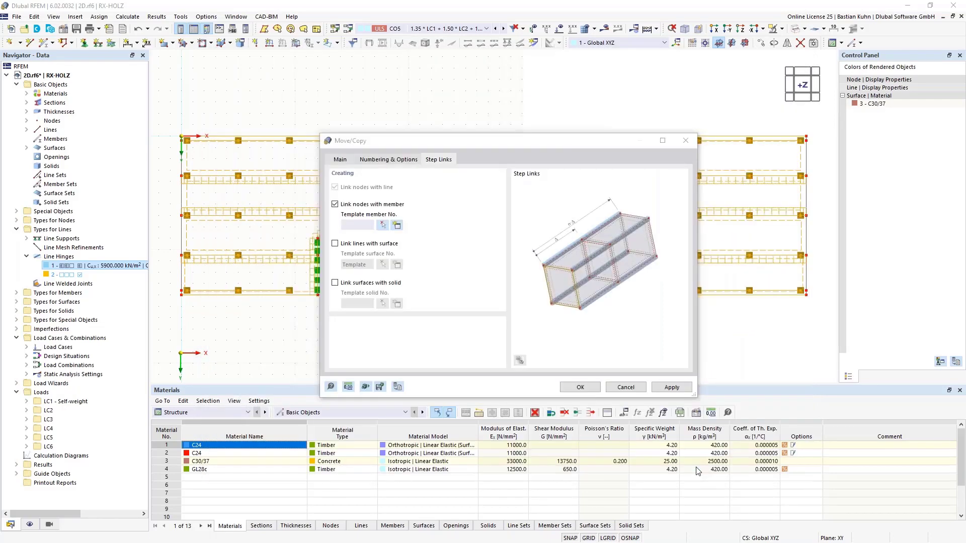
Apply the Move/Copy to generate the linked storeys and display the model in a solid isometric view.
left_click(580, 388)
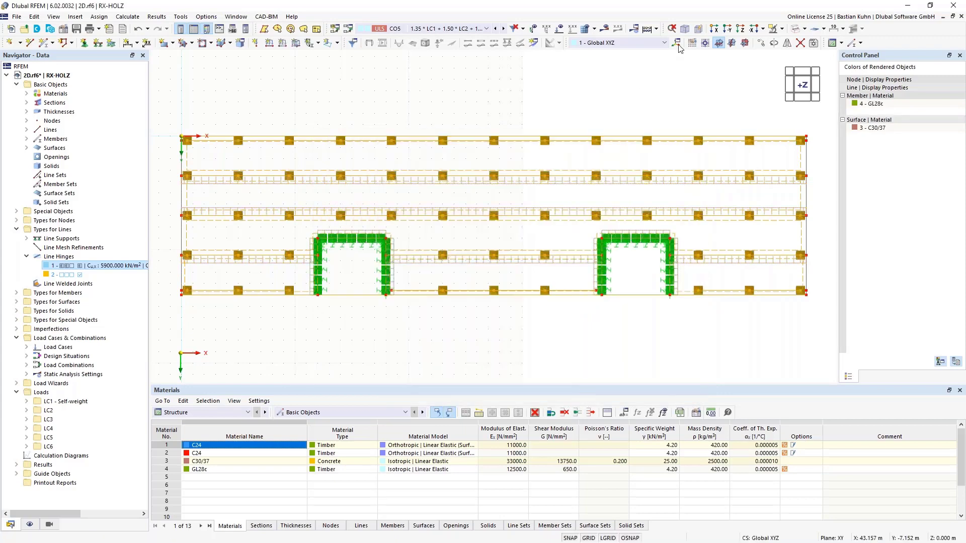
left_click(686, 30)
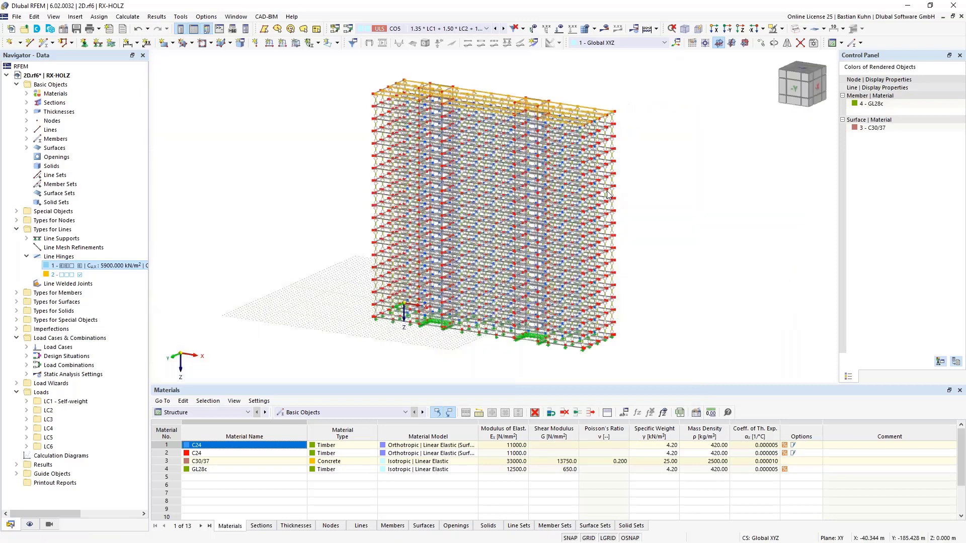
left_click(795, 29)
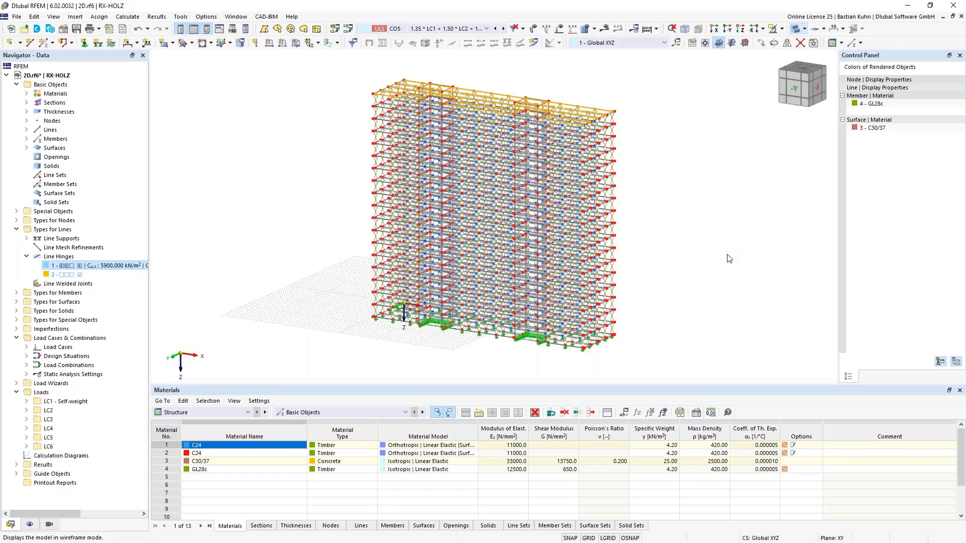
Select the concrete core wall parts projecting above the topmost slab and delete them.
middle_click_drag(712, 308, 740, 305)
left_click_drag(376, 94, 541, 110)
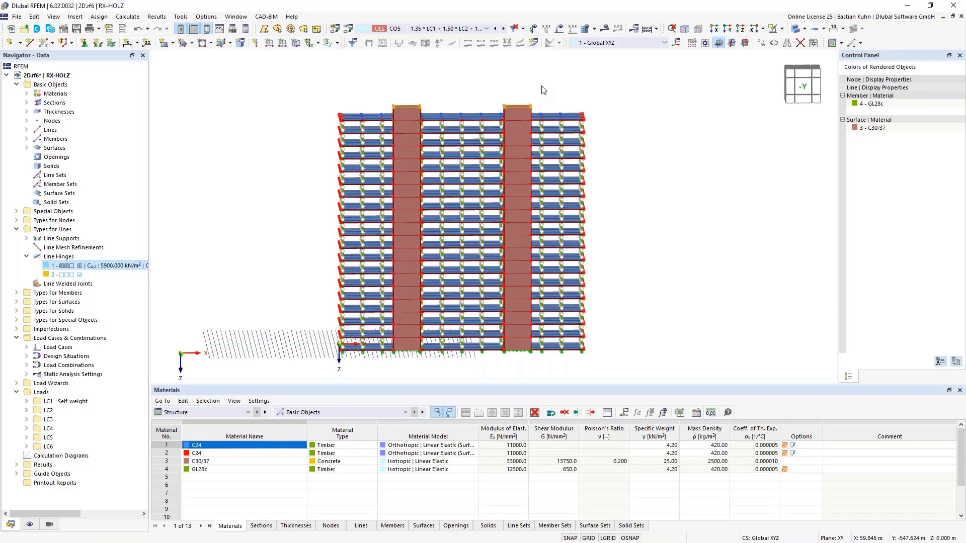
key("Delete")
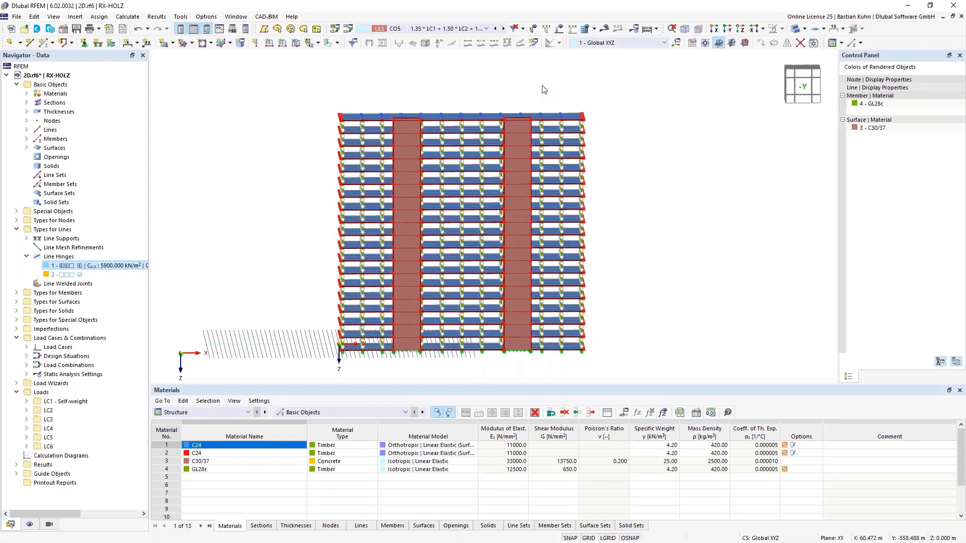
Select everything above the lowest level in the front view and delete the nodal support assignment from those storeys.
middle_click_drag(639, 289, 571, 191, "ctrl")
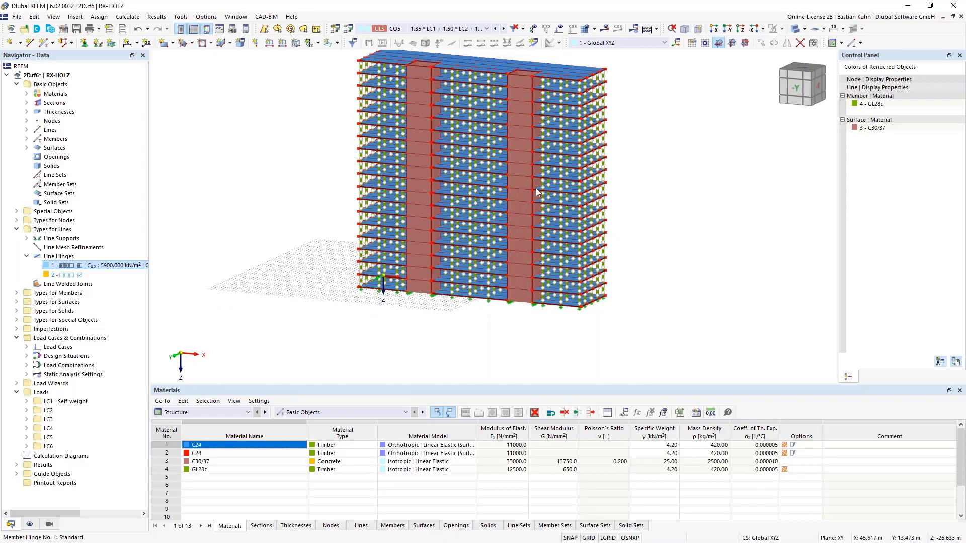
scroll(536, 191, "up", 2)
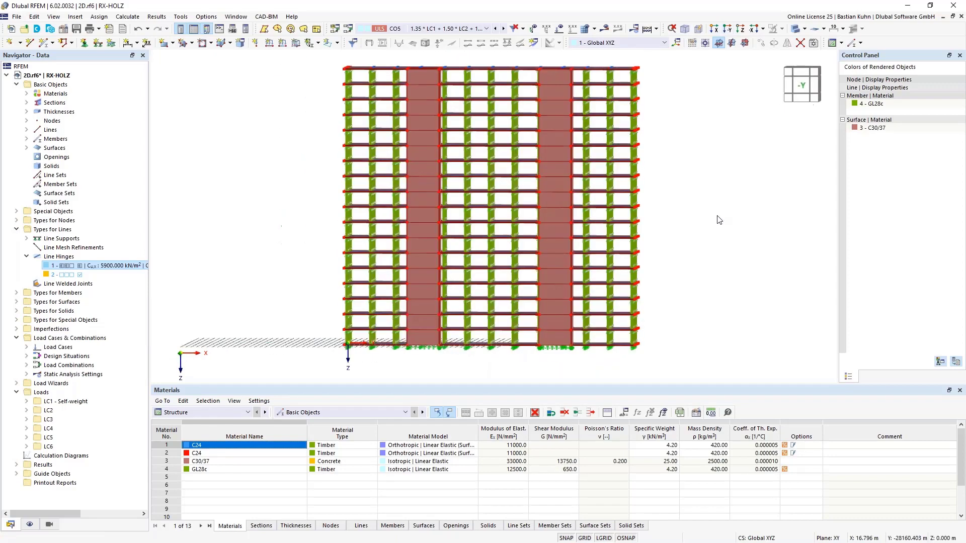
mouse_move(335, 71)
left_mouse_down()
mouse_move(584, 309)
mouse_move(648, 343)
left_mouse_up()
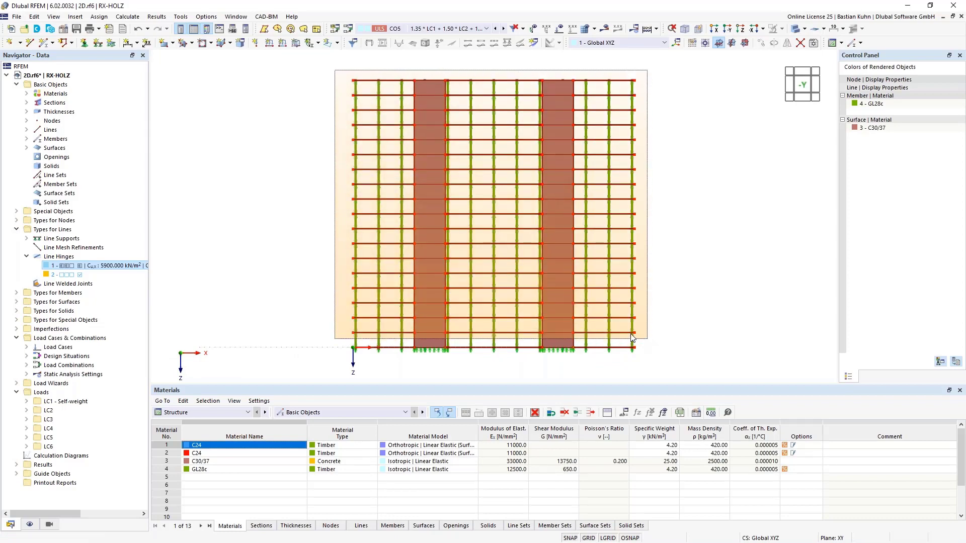
left_click_drag(632, 337, 633, 338)
right_click(633, 338)
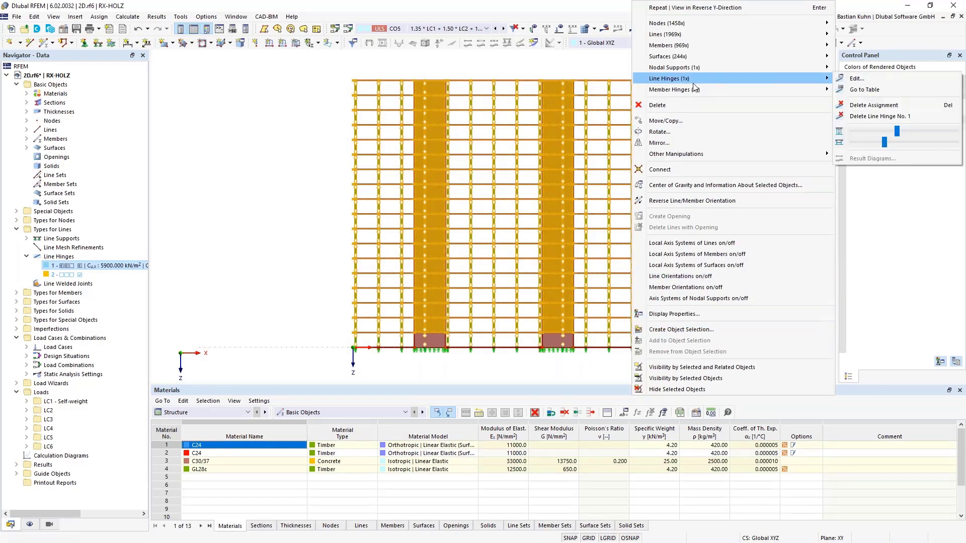
mouse_move(688, 71)
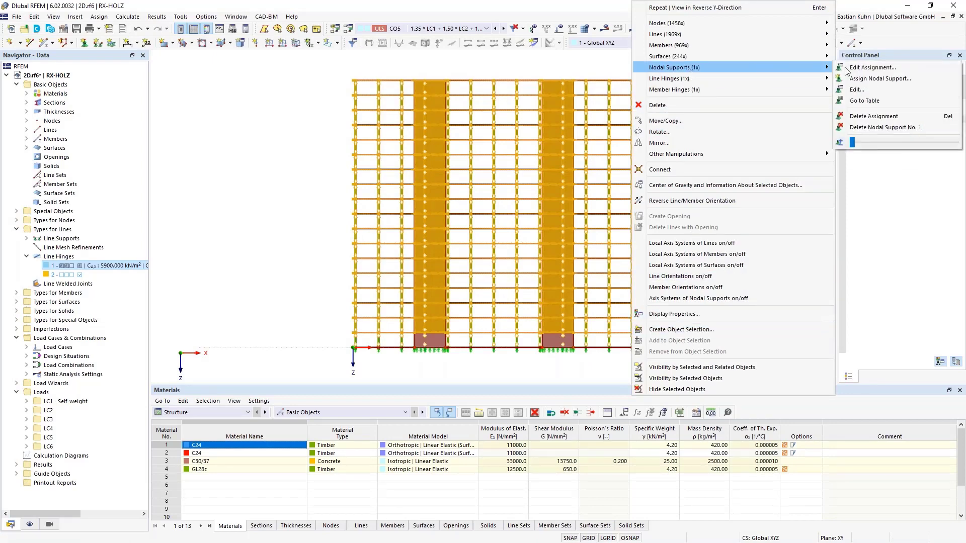
left_click(875, 117)
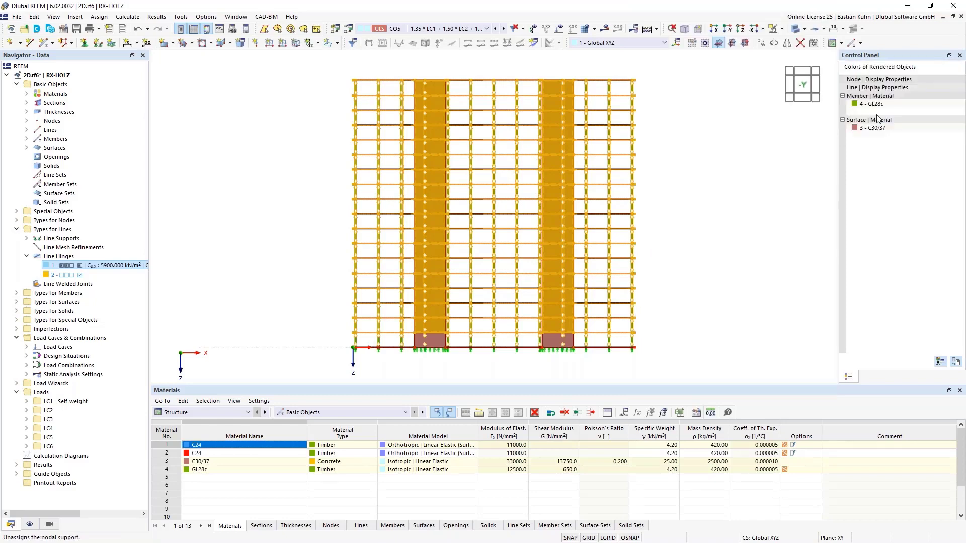
Select the lowest level of the building in the front view and assign the Fixed nodal support to its nodes.
left_click(703, 292)
middle_click_drag(628, 374, 635, 334, "ctrl")
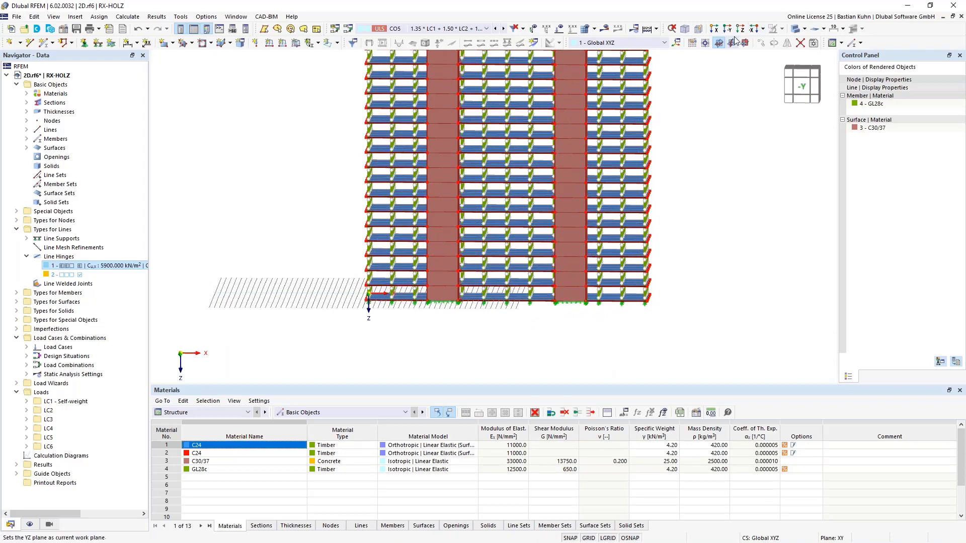
middle_click_drag(651, 167, 651, 168)
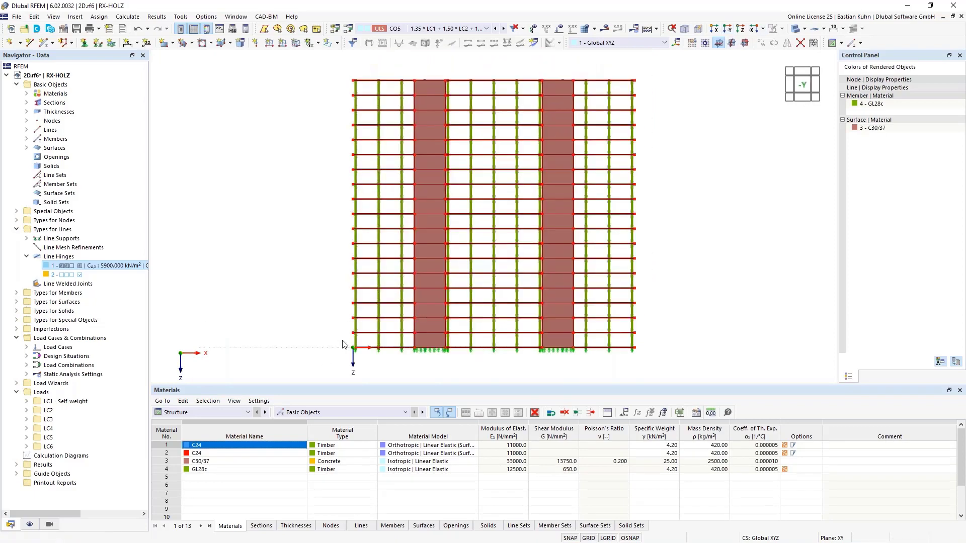
left_click_drag(343, 341, 648, 366)
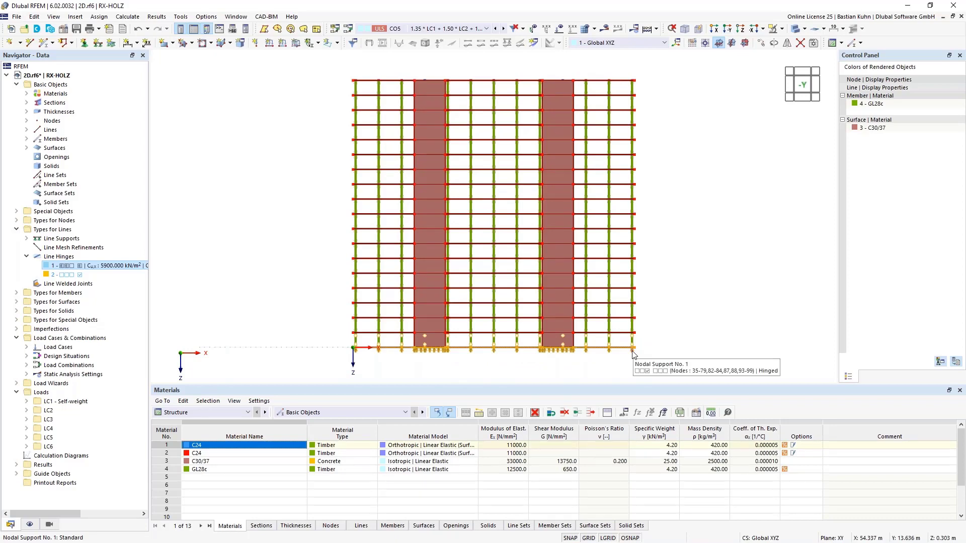
right_click(634, 355)
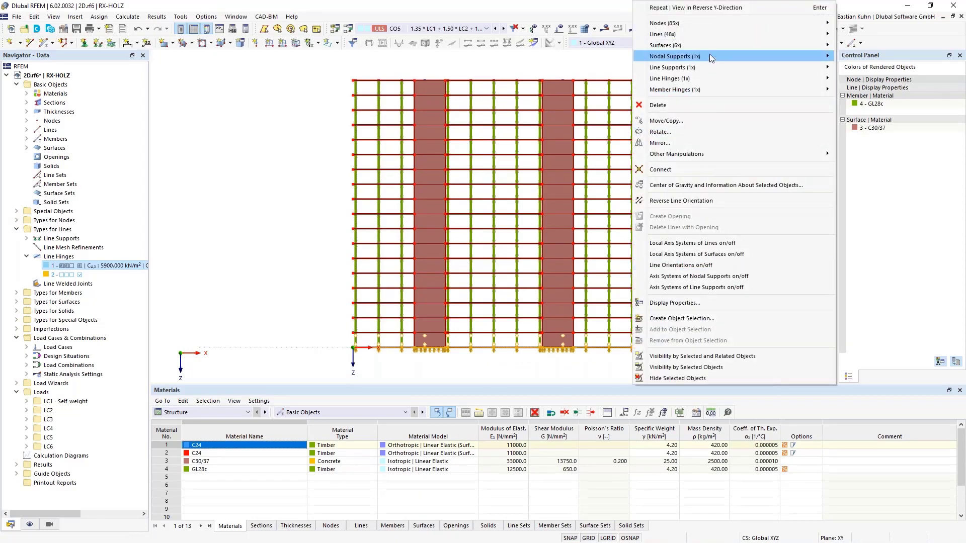
mouse_move(709, 55)
left_click(865, 58)
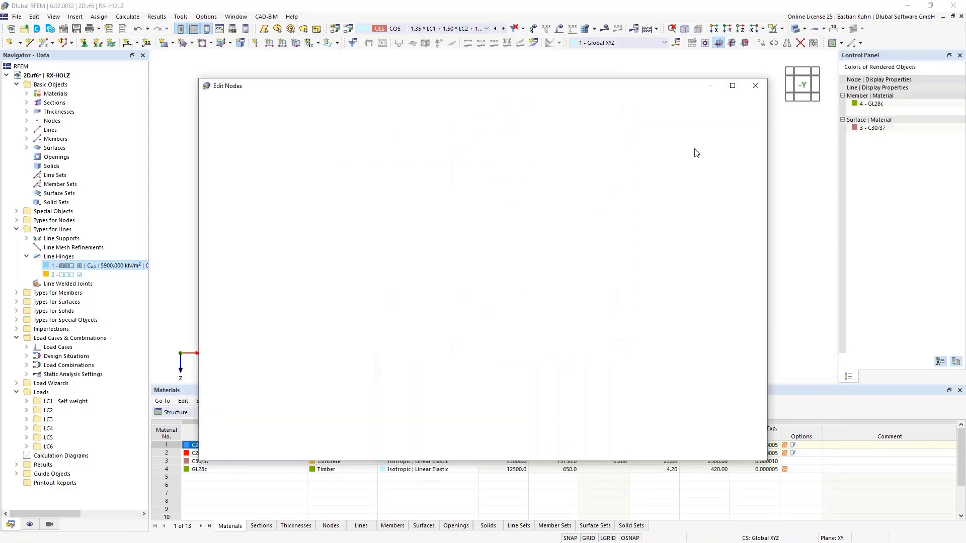
left_click(436, 171)
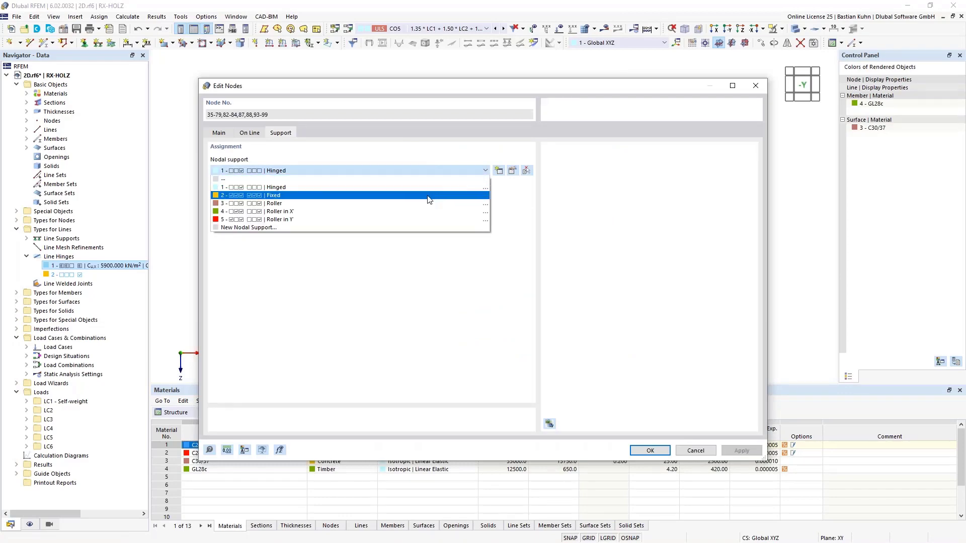
left_click(430, 195)
left_click(638, 451)
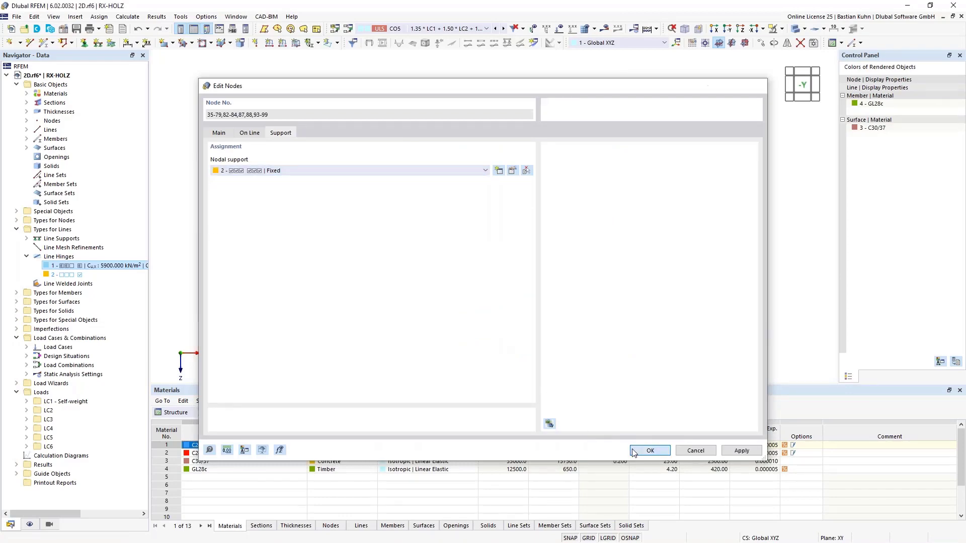
Display the model in transparent mode and enlarge the nodal support symbols at the column bases.
scroll(611, 358, "up", 6)
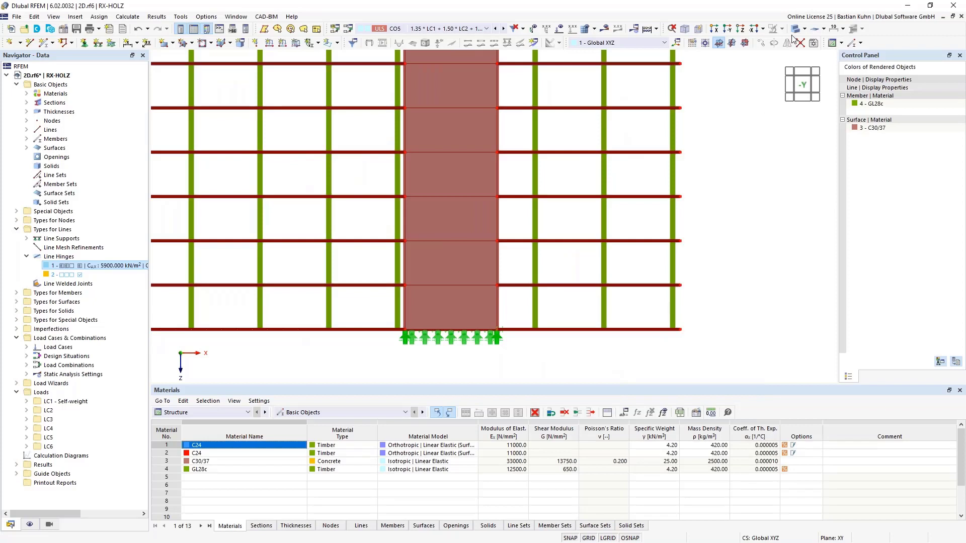
left_click(794, 30)
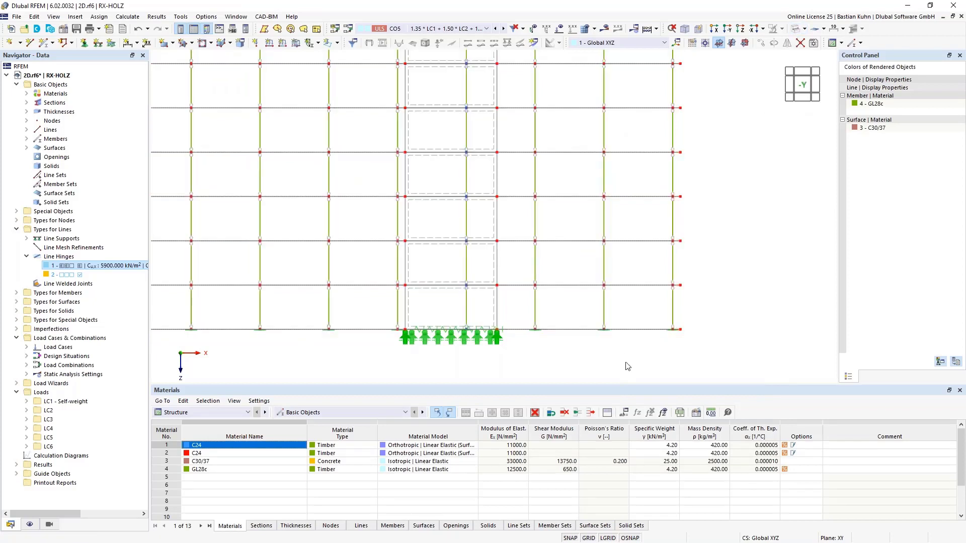
scroll(605, 336, "up", 4)
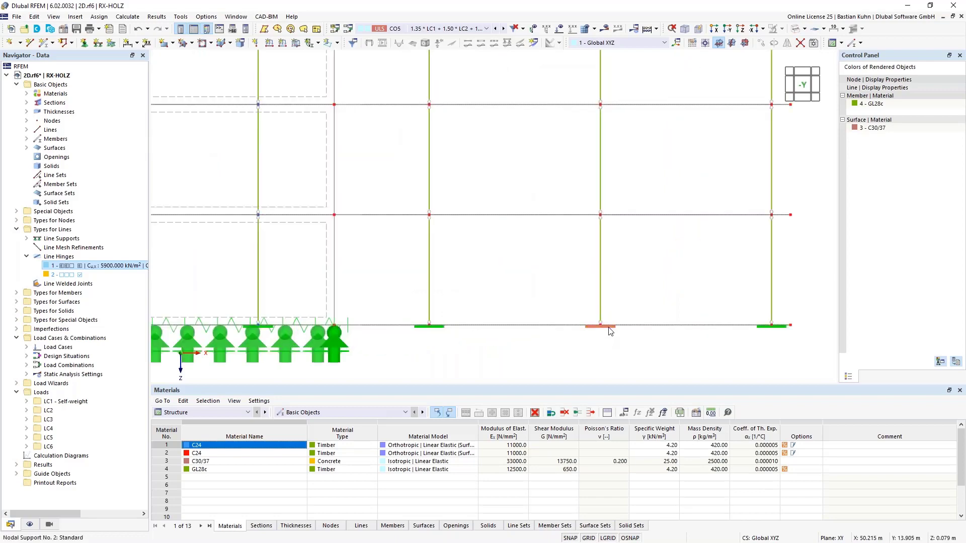
right_click(611, 330)
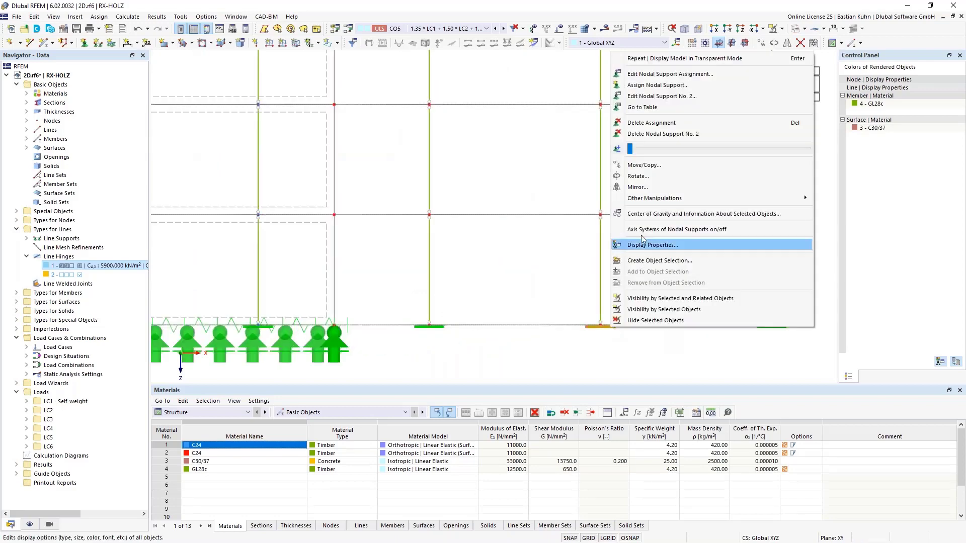
left_click_drag(638, 152, 667, 155)
left_click(569, 350)
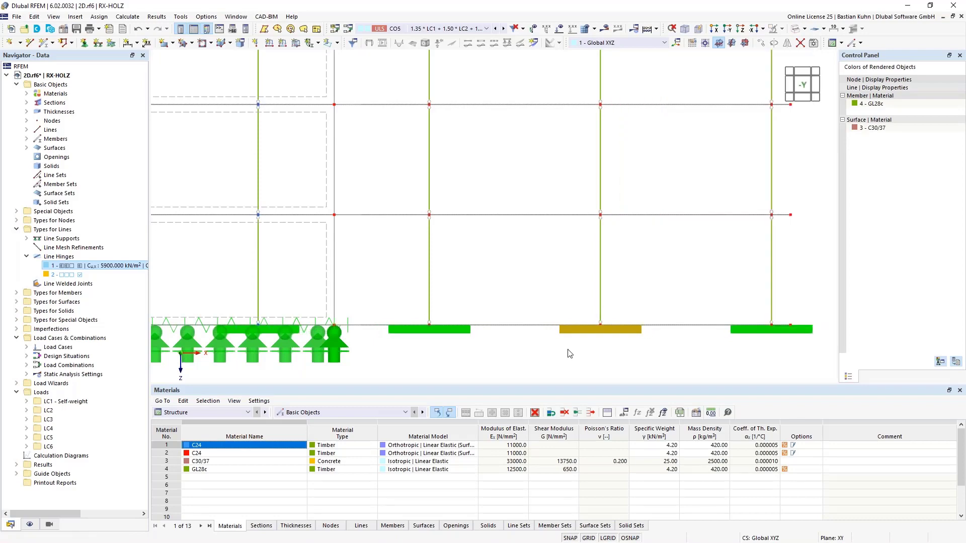
left_click(568, 351)
scroll(563, 360, "down", 4)
middle_click_drag(560, 360, 596, 327)
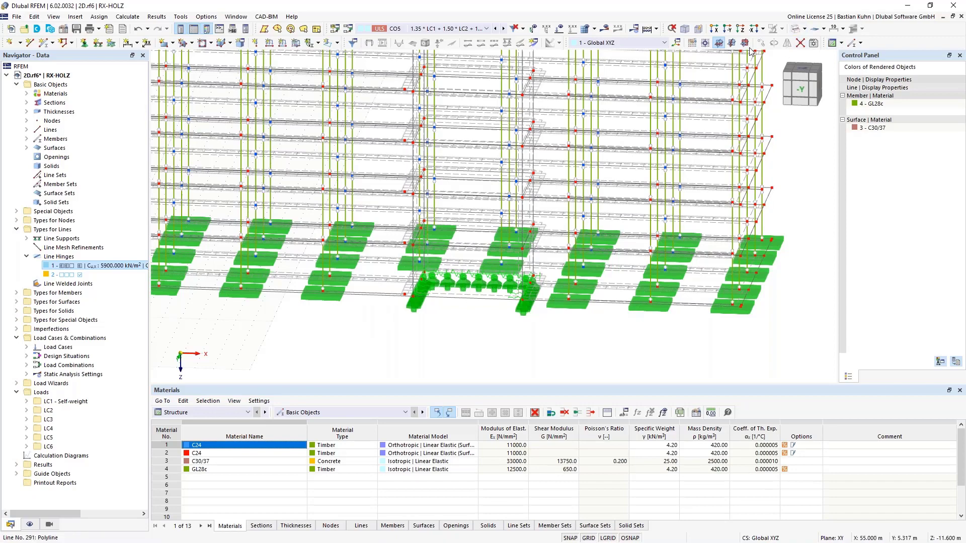
Select the base level in the front view and delete only its surfaces, keeping the boundary lines.
left_click(727, 28)
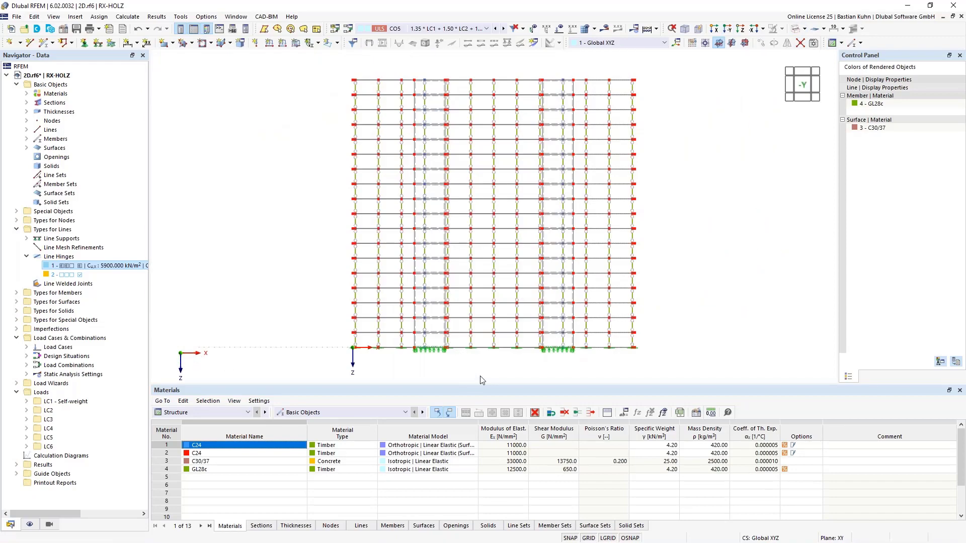
middle_click_drag(484, 372, 479, 324)
left_click_drag(645, 317, 663, 327)
left_click(323, 287)
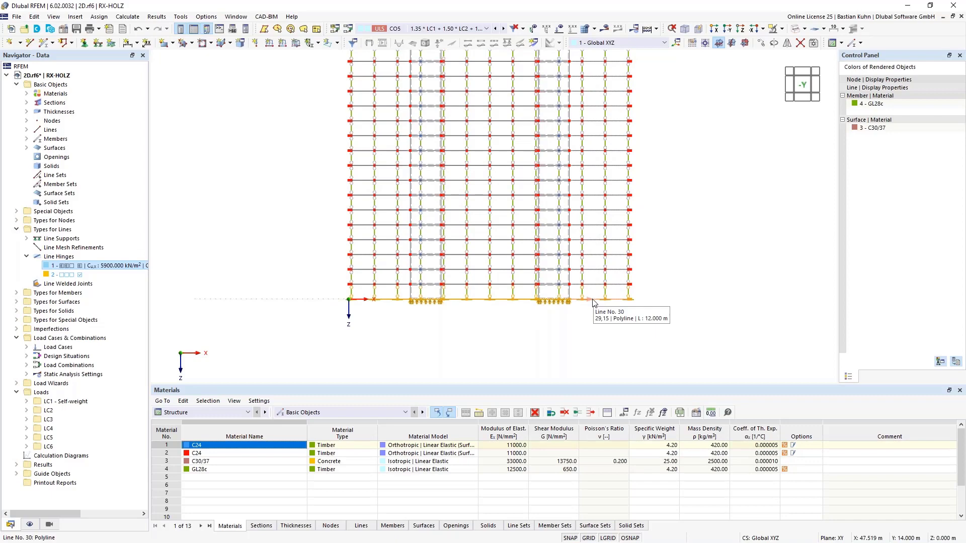
right_click(593, 302)
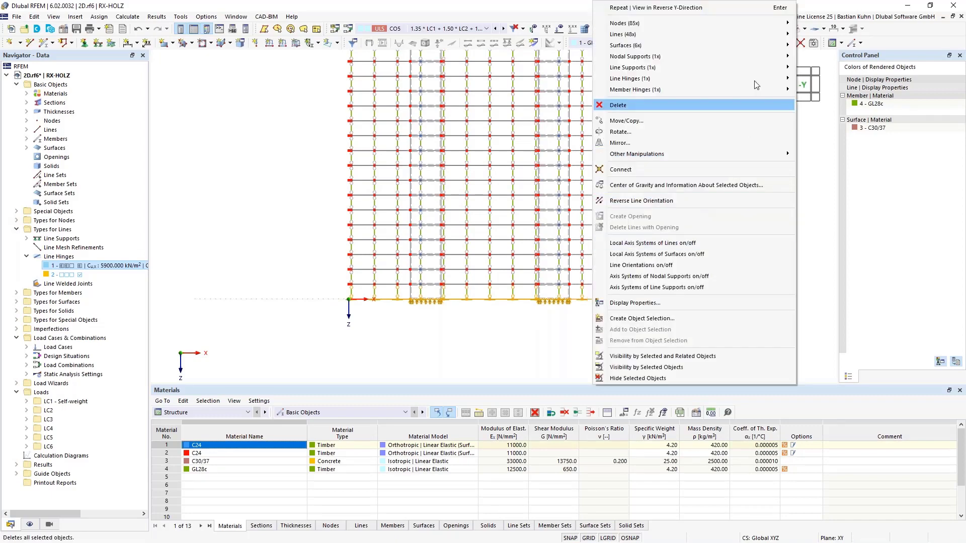
mouse_move(754, 44)
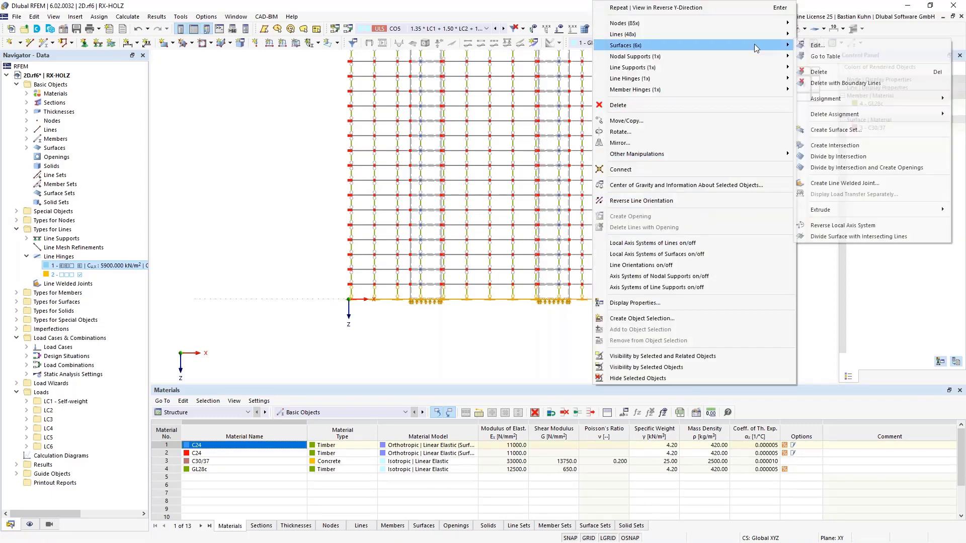
left_click(843, 72)
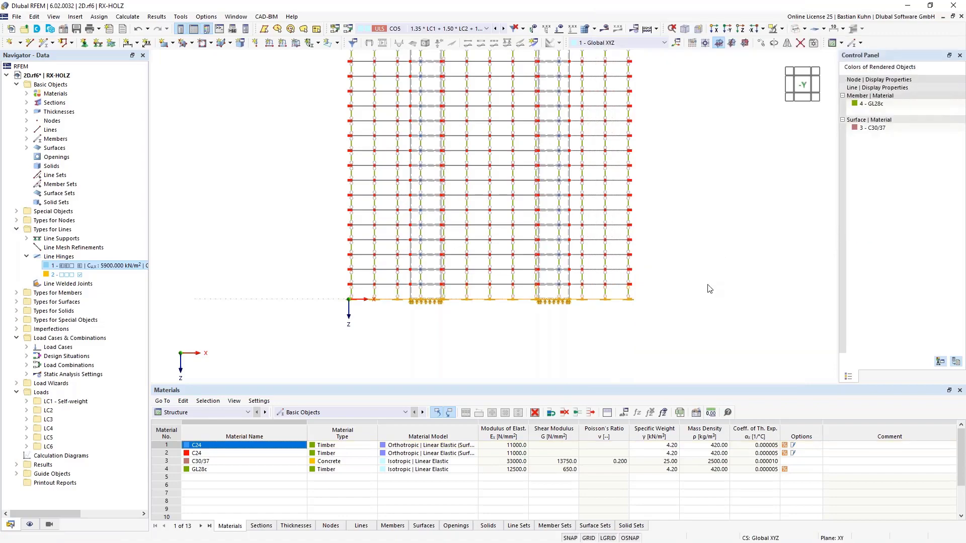
Show the loads of load case LC6 and examine how they are distributed over the storeys in a 3D view.
middle_click_drag(692, 277, 543, 202)
left_click(486, 28)
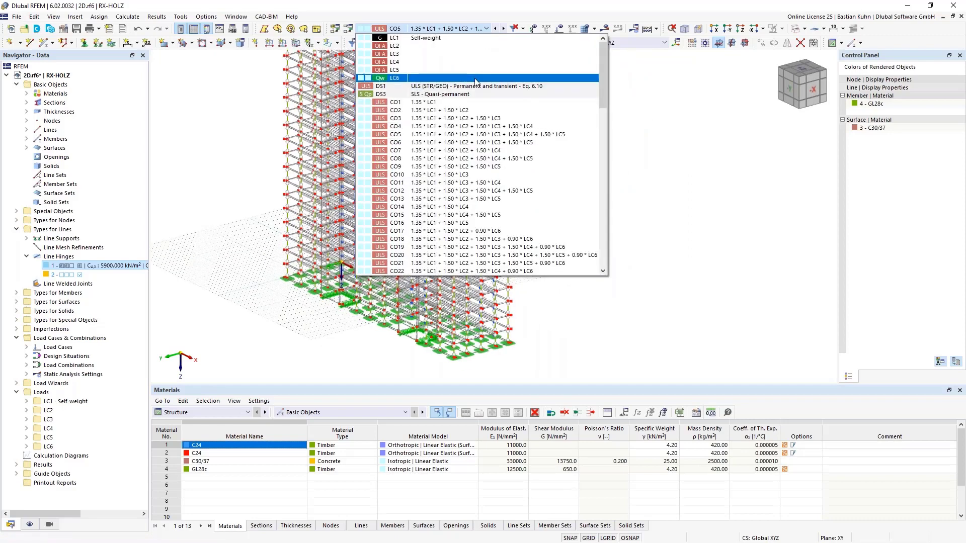
left_click(483, 84)
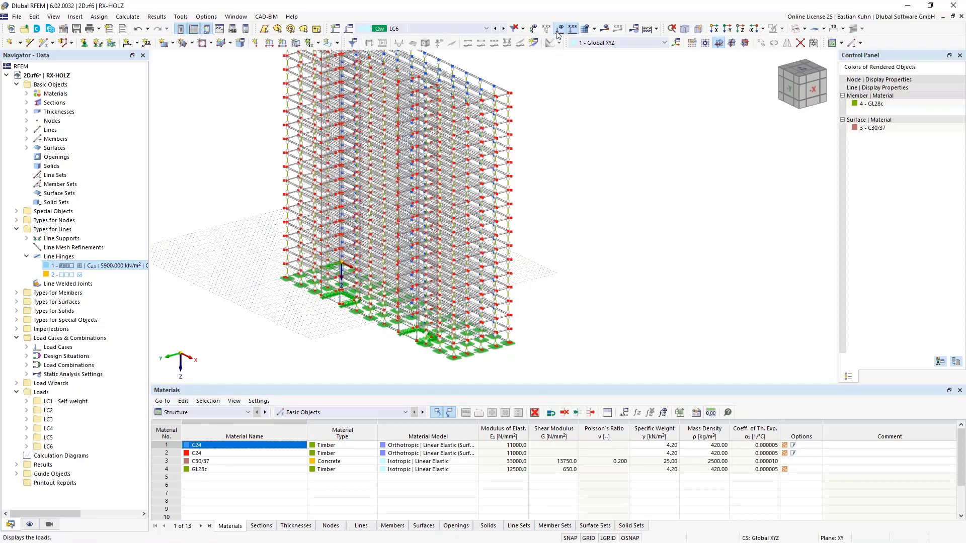
scroll(545, 330, "up", 4)
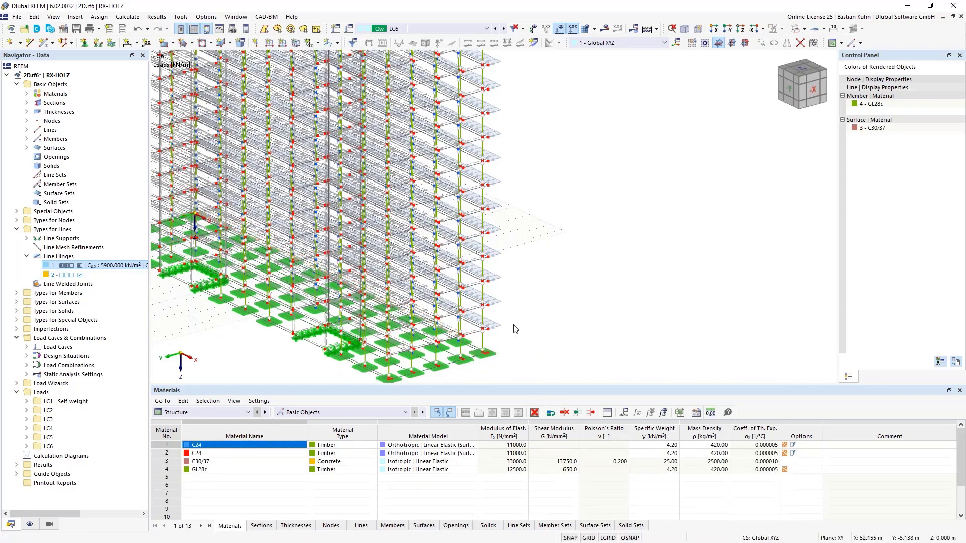
scroll(517, 324, "down", 2)
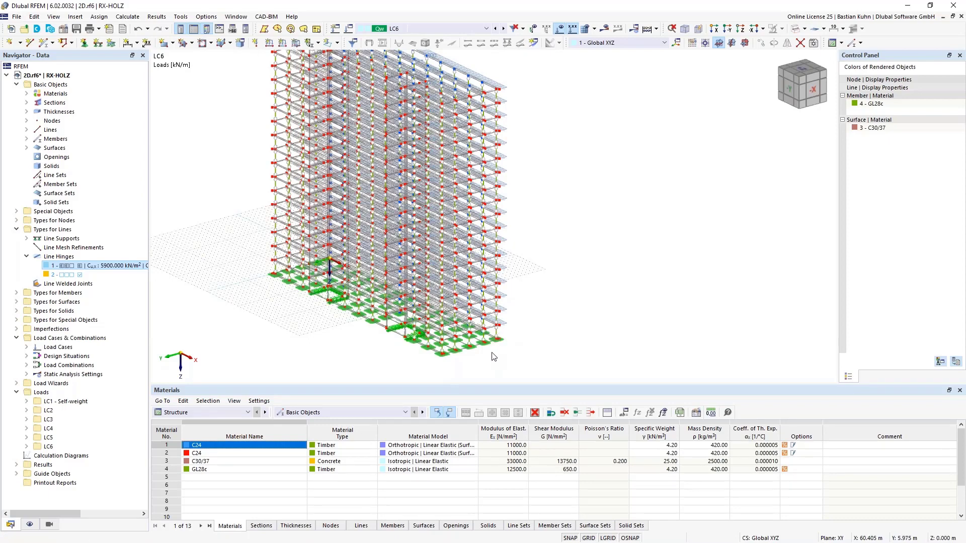
scroll(491, 340, "up", 5)
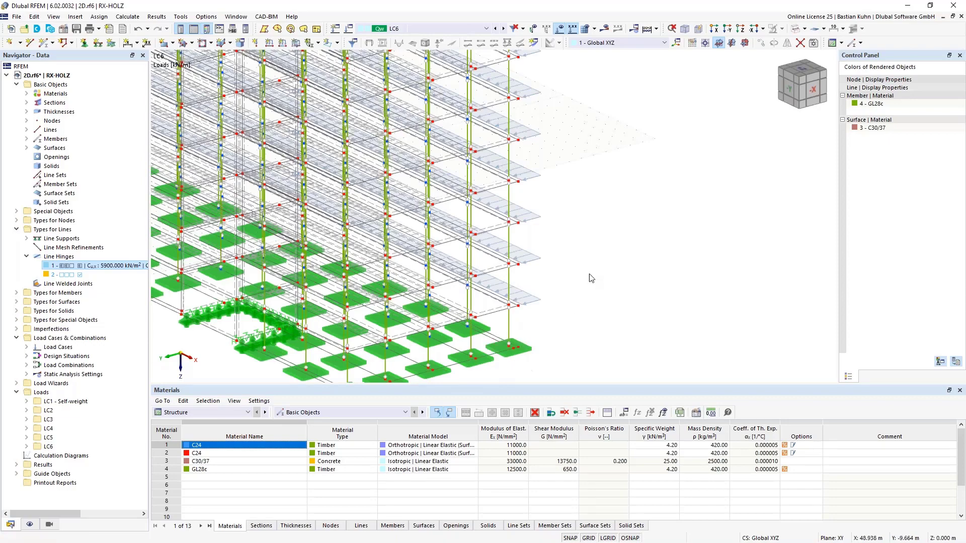
scroll(591, 276, "down", 8)
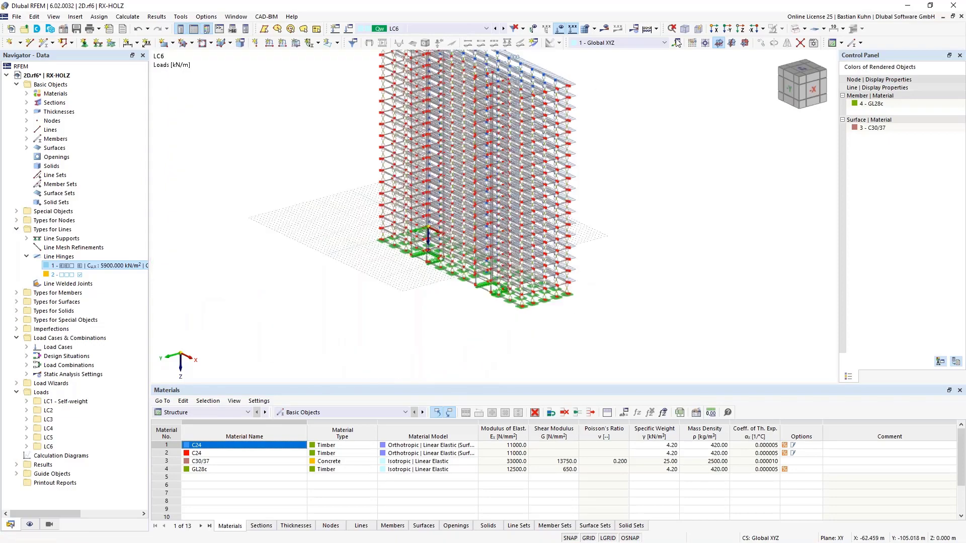
Select the columns of the lowest storey in the front view and open their section settings for editing.
left_click(727, 29)
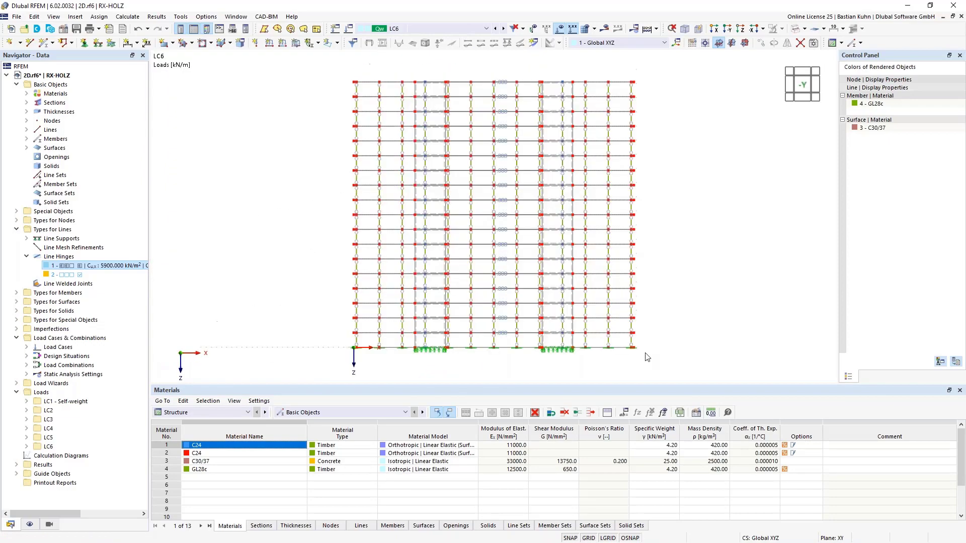
scroll(649, 347, "up", 2)
middle_click_drag(649, 346, 697, 313)
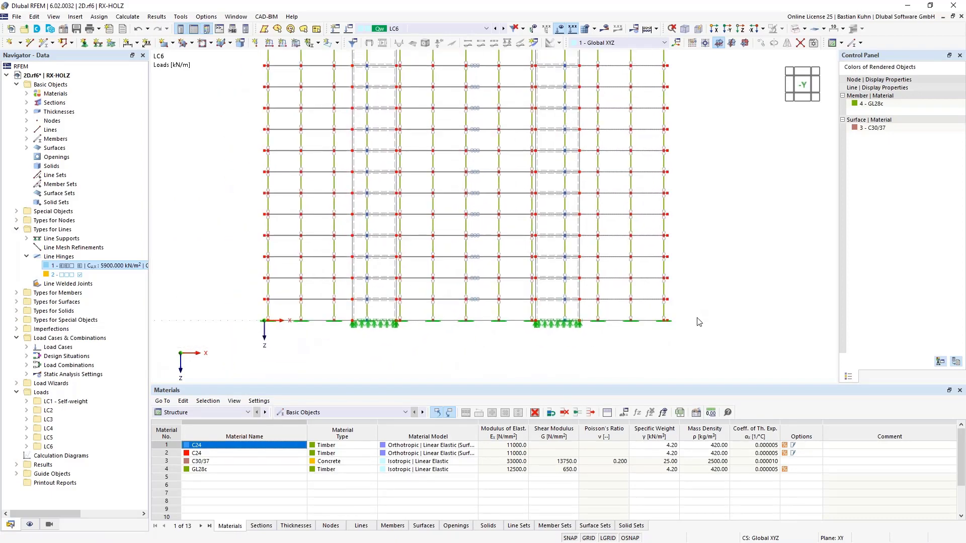
left_click_drag(697, 317, 171, 309)
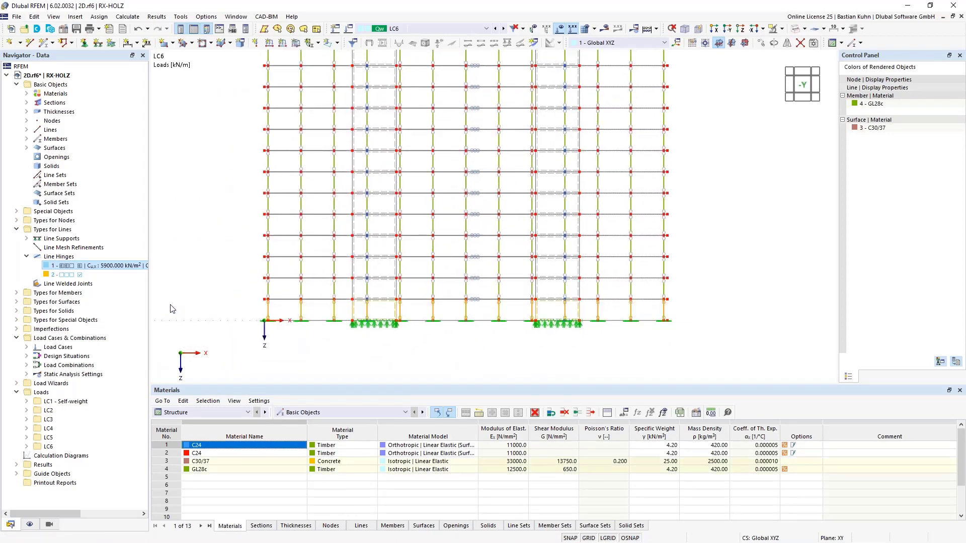
right_click(268, 314)
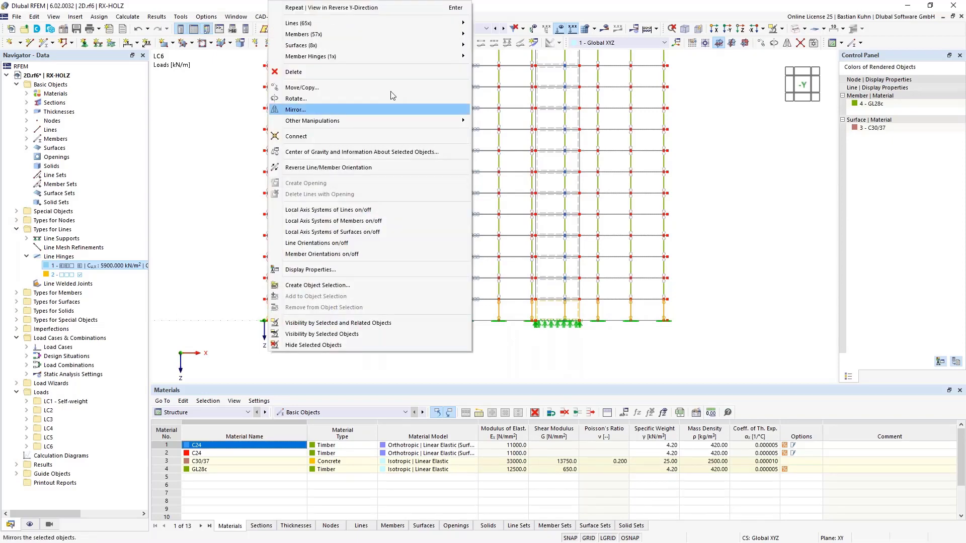
mouse_move(419, 35)
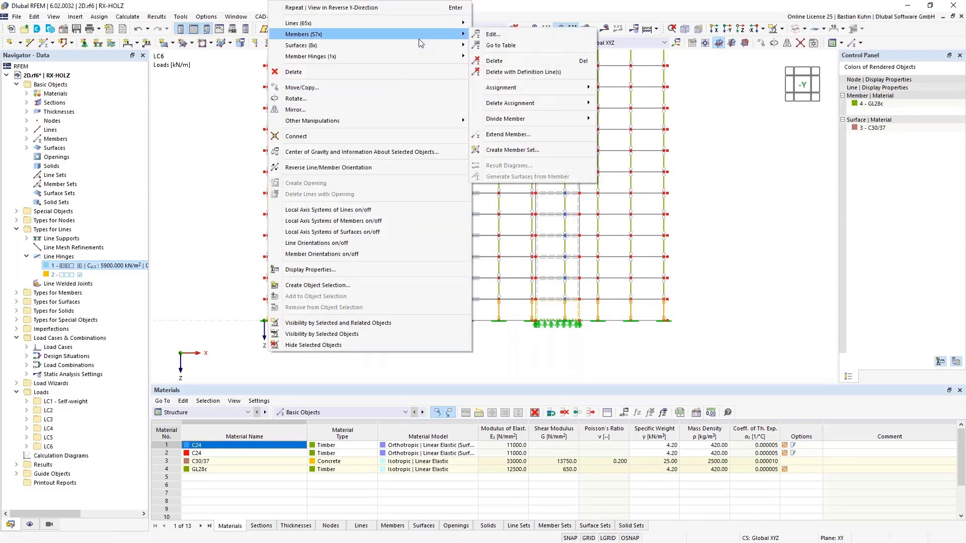
left_click(493, 34)
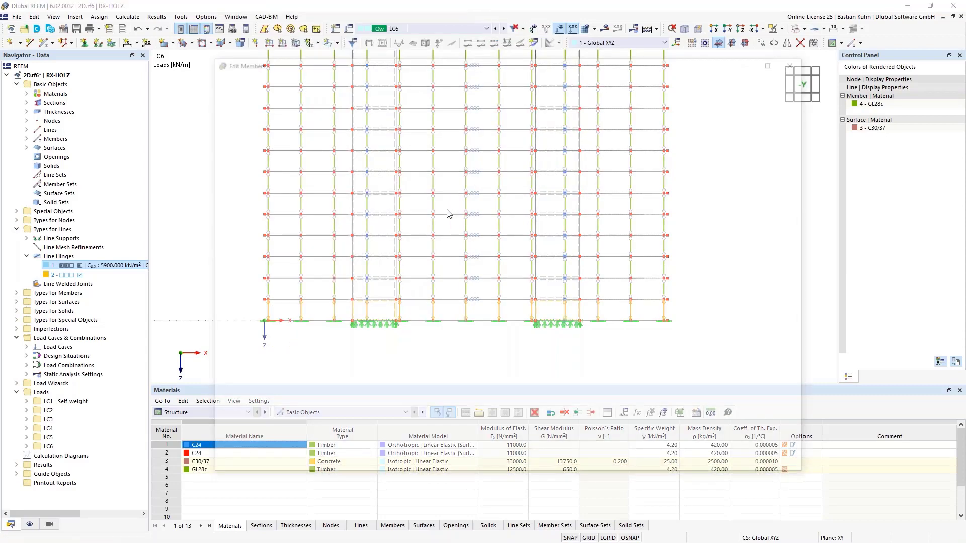
left_click(261, 109)
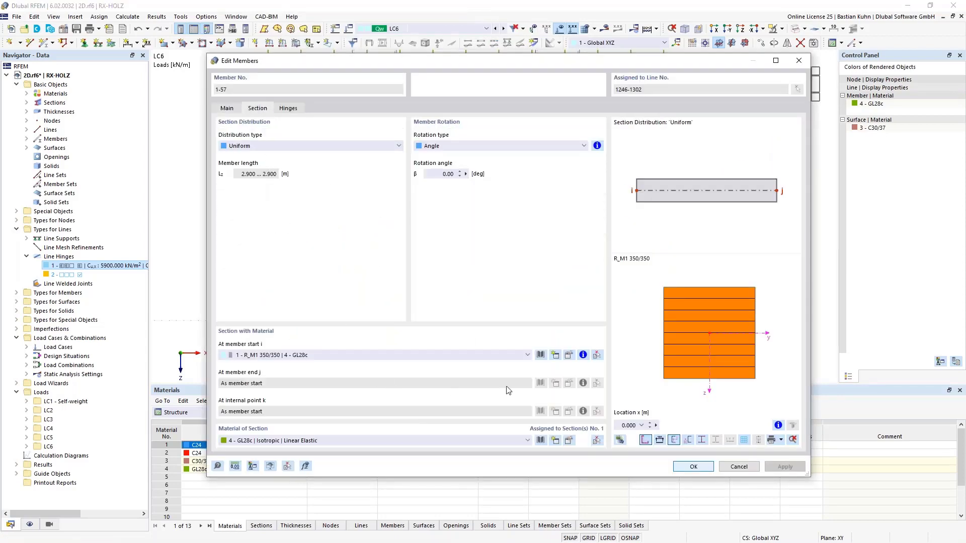
Create a new rectangular section R_M1 400/400 with material C30/37 and assign it to the selected ground-storey columns.
left_click(540, 355)
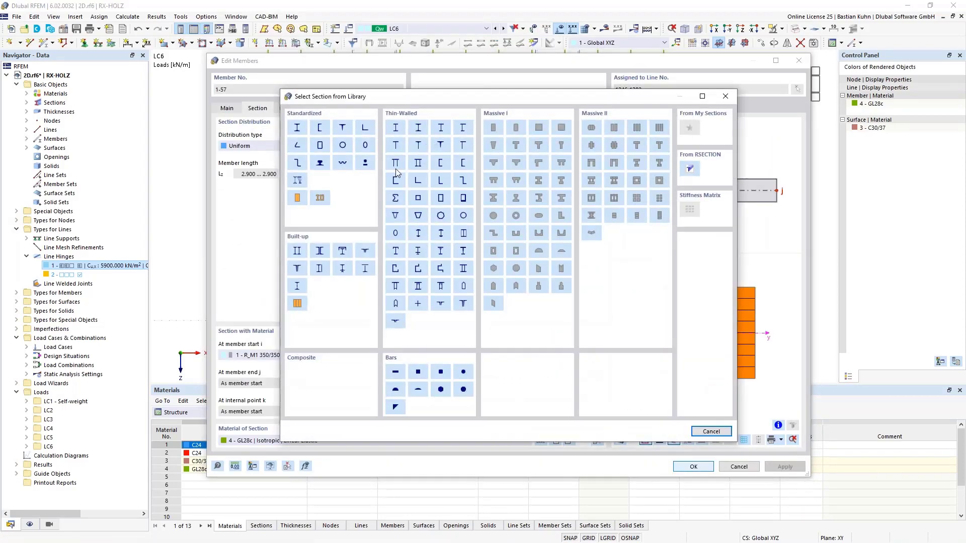
key("Escape")
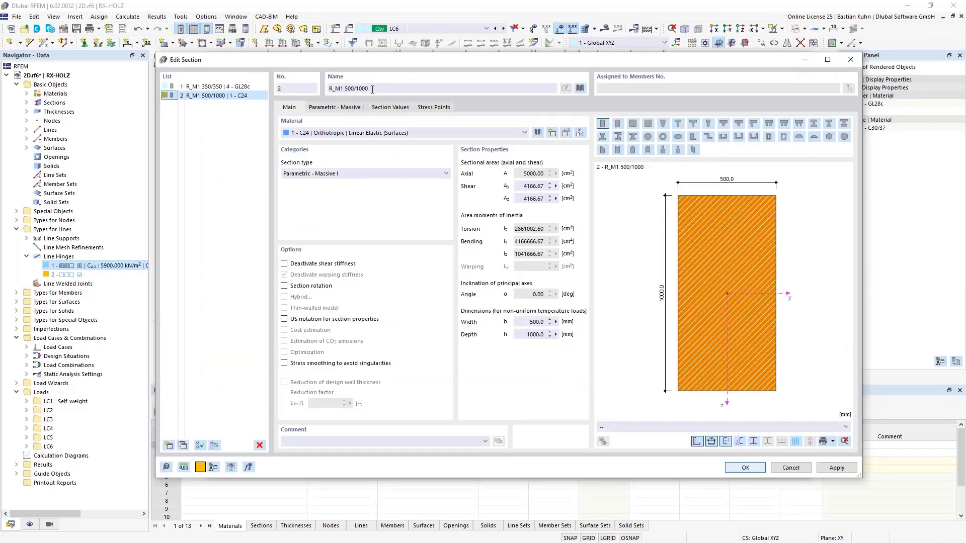
left_click_drag(373, 90, 345, 89)
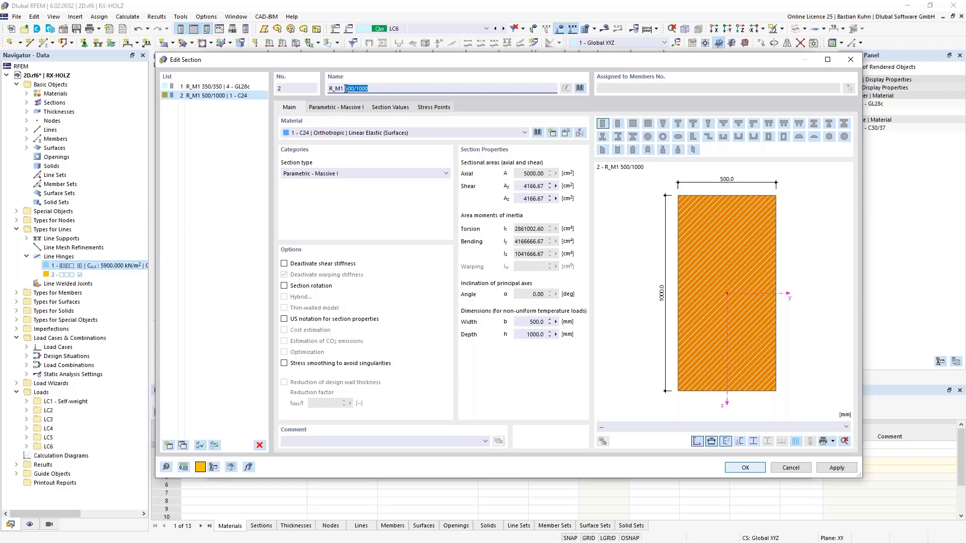
type("400")
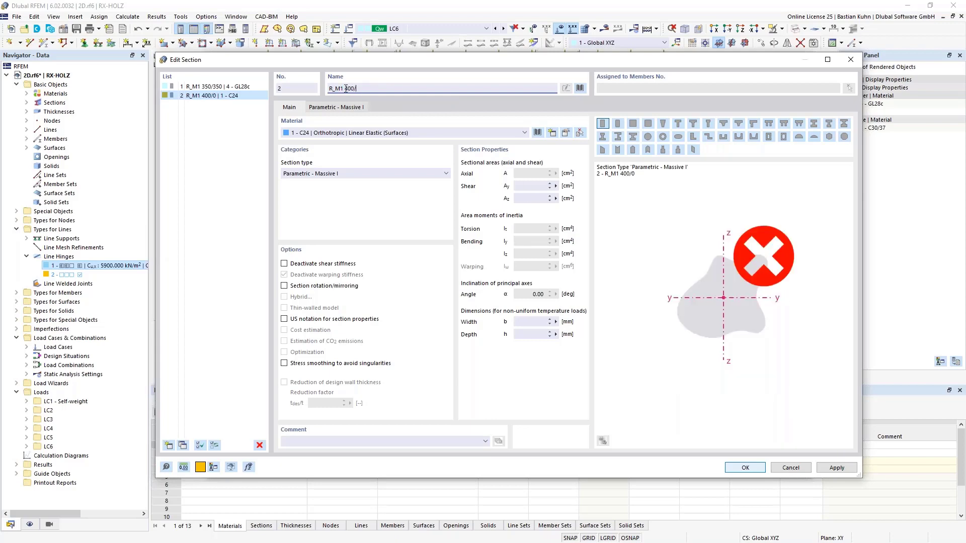
type("/400")
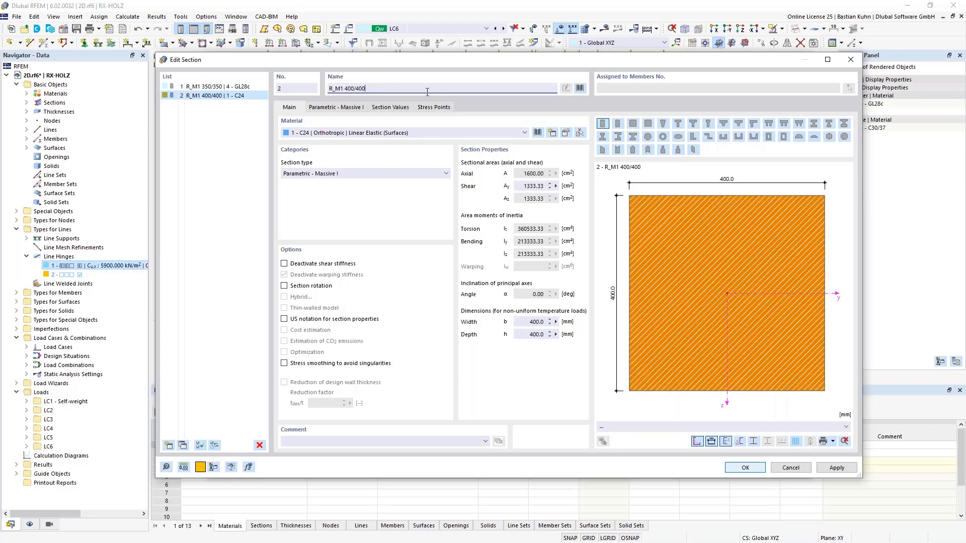
left_click(524, 134)
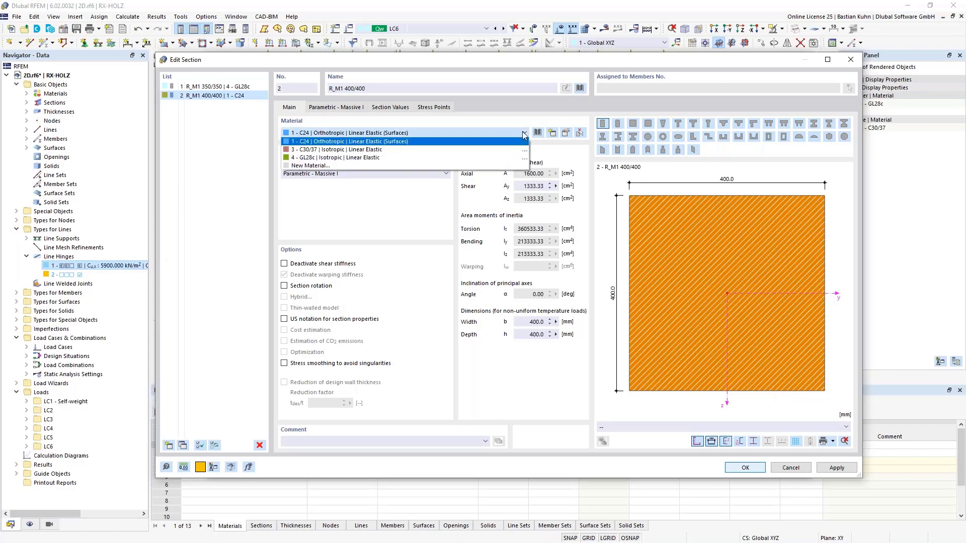
left_click(520, 150)
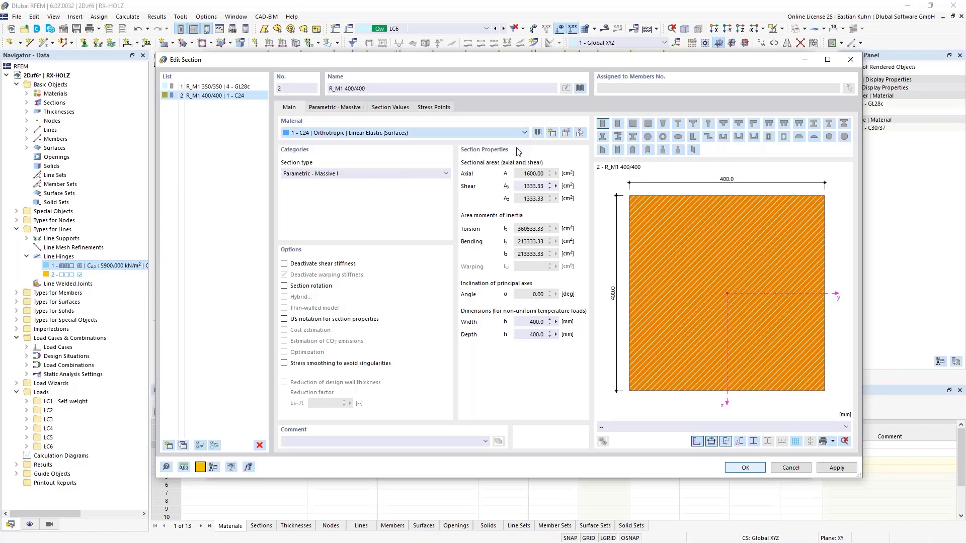
left_click(745, 467)
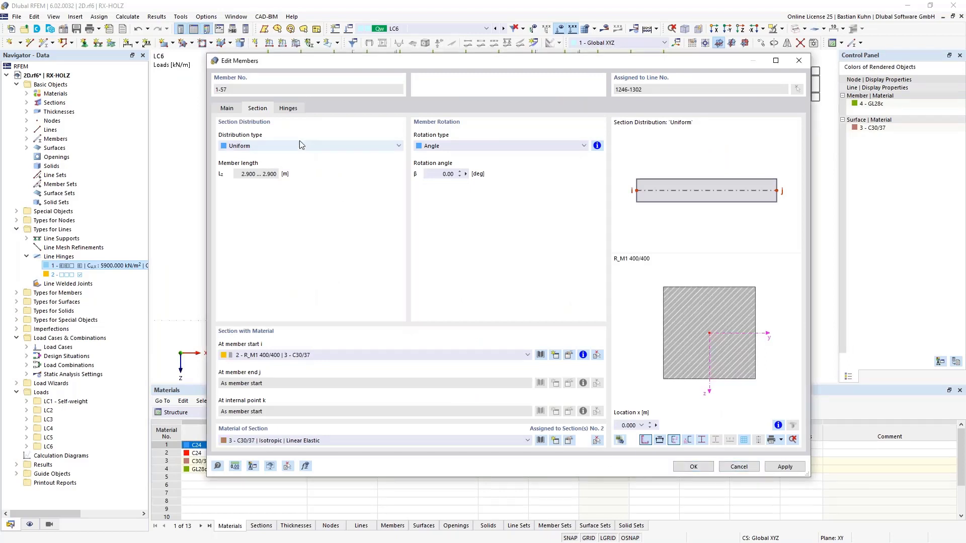
Remove the member hinge at the start of the ground-storey columns, keep the hinge at member end, and apply the member changes.
left_click(288, 108)
left_click(351, 174)
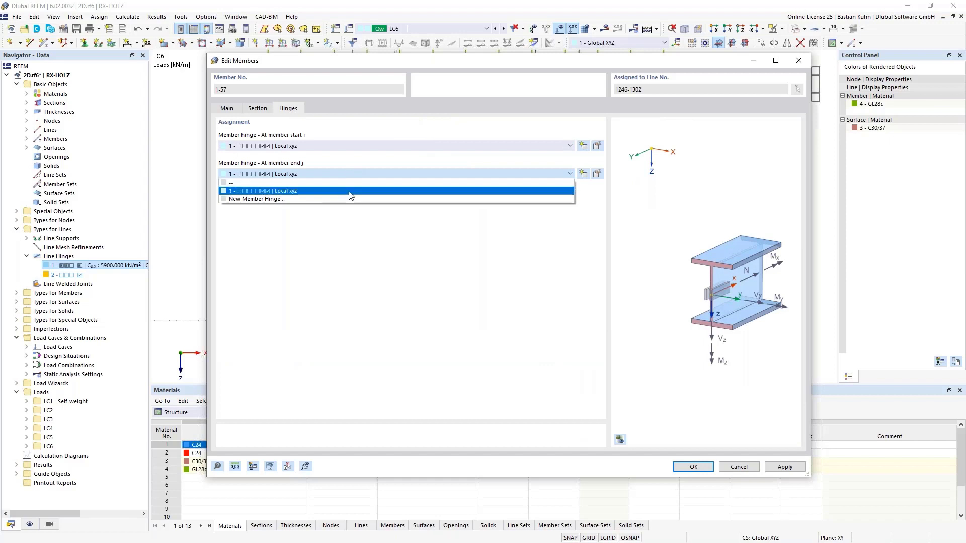
left_click(340, 141)
left_click(339, 141)
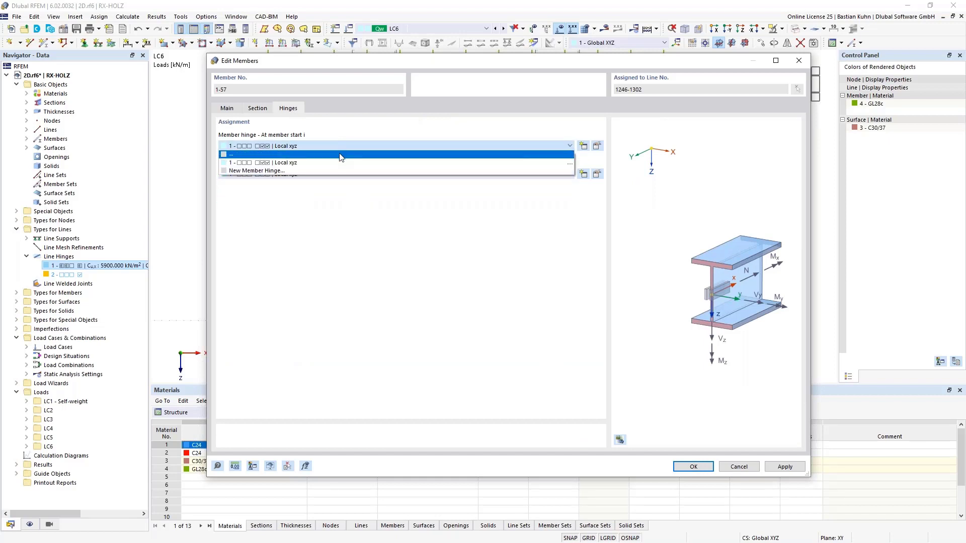
left_click(340, 155)
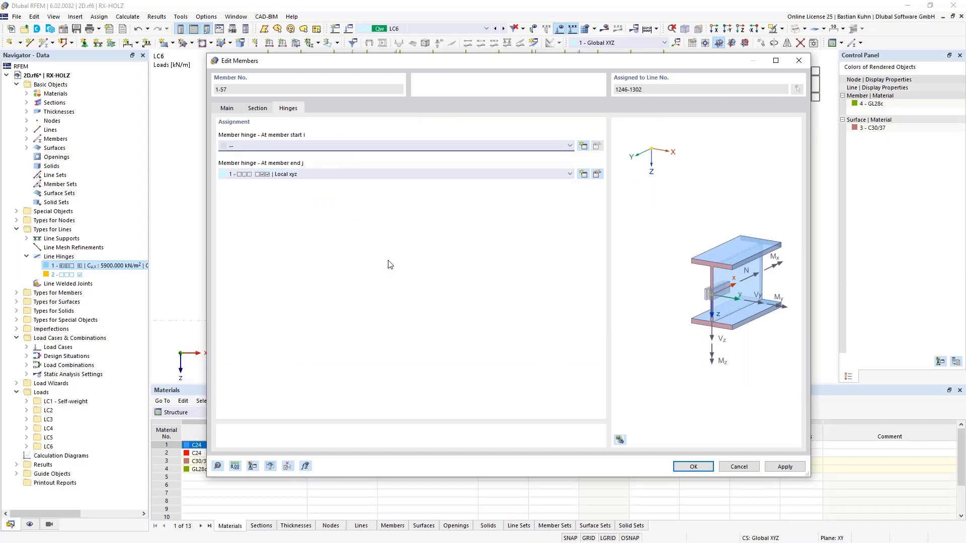
left_click(692, 467)
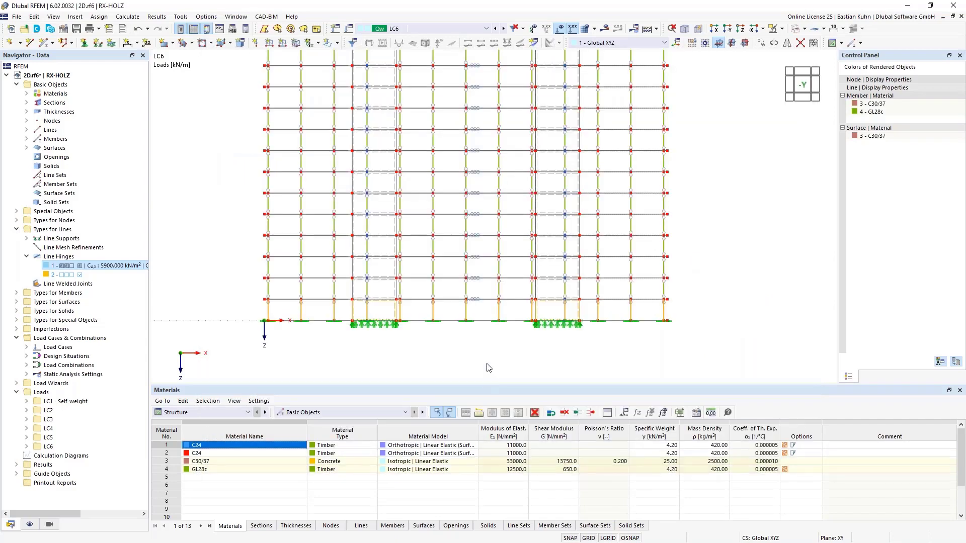
Check the edited ground-storey columns in the model and run the static analysis of load case LC6.
scroll(479, 330, "up", 1)
scroll(479, 330, "up", 3)
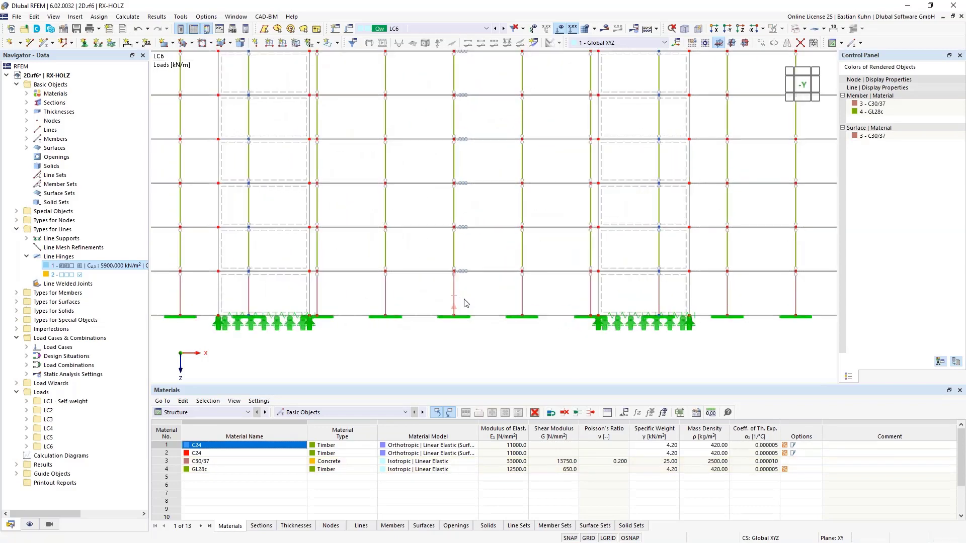
scroll(512, 322, "down", 5)
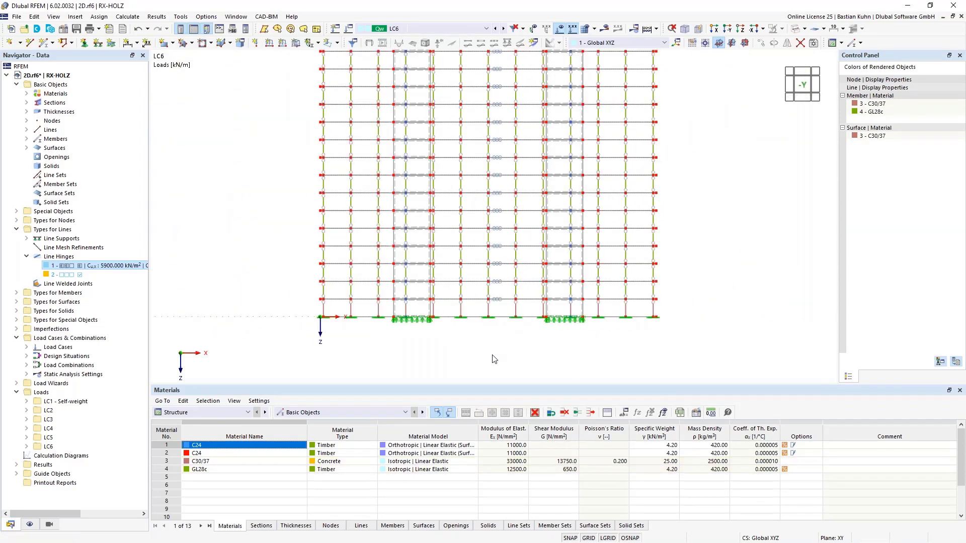
scroll(493, 358, "down", 2)
middle_click_drag(497, 362, 446, 364, "ctrl")
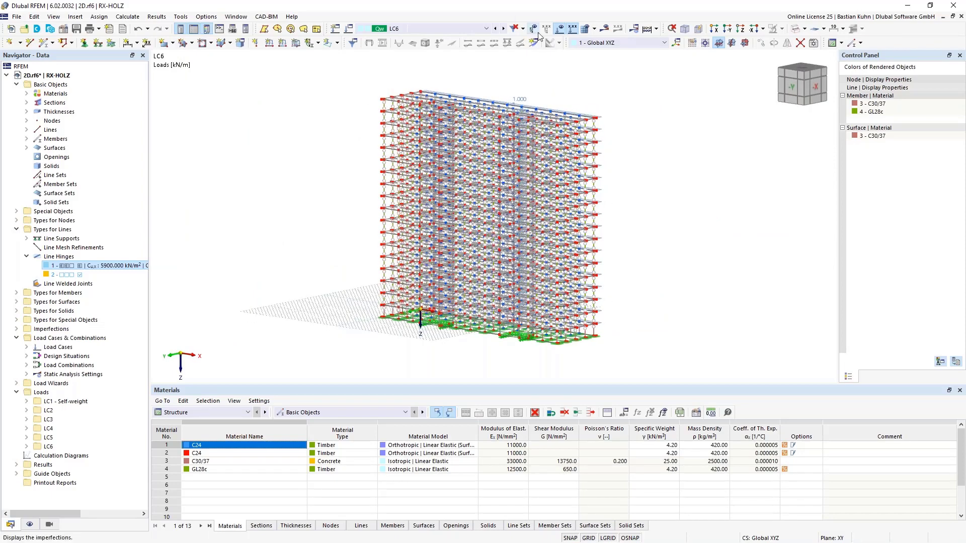
left_click(605, 29)
left_click(524, 319)
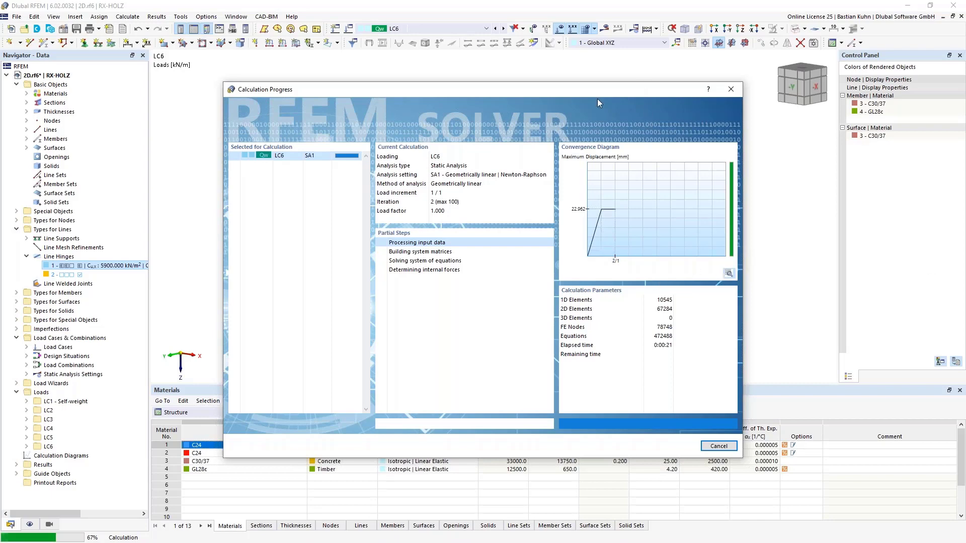
mouse_move(597, 90)
left_mouse_down()
mouse_move(314, 221)
mouse_move(361, 234)
mouse_move(550, 162)
mouse_move(611, 89)
left_mouse_up()
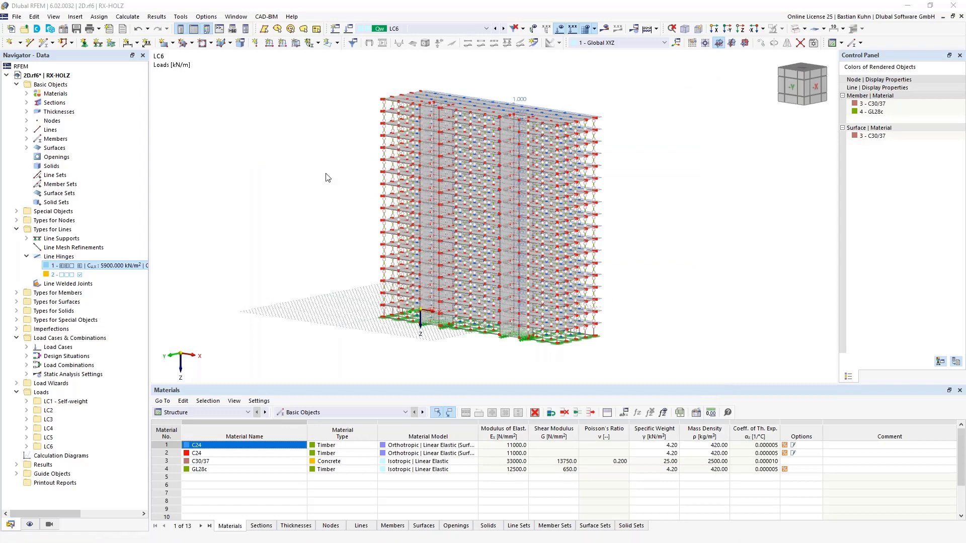
Show the LC6 results as global deformations |u| and examine the displaced building in a 3D view.
left_click(606, 29)
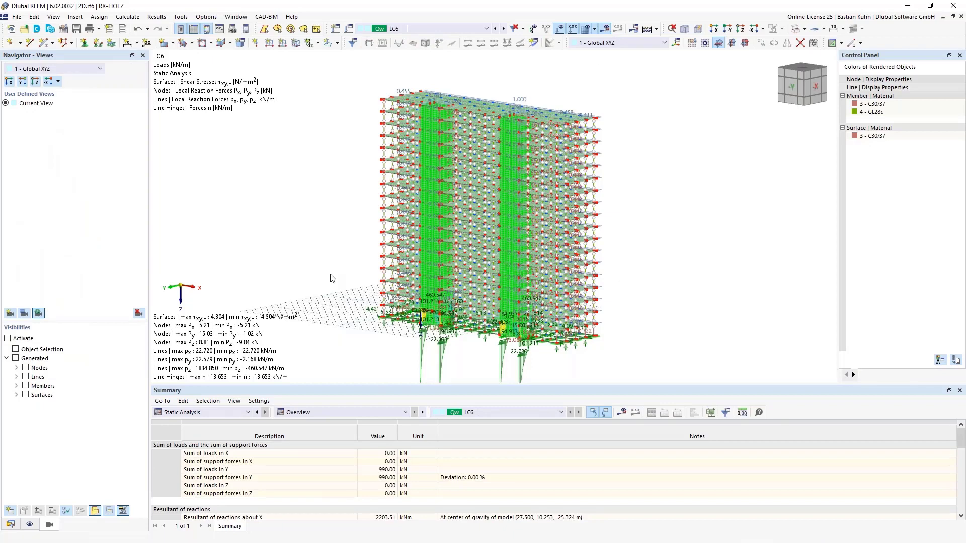
left_click(606, 28)
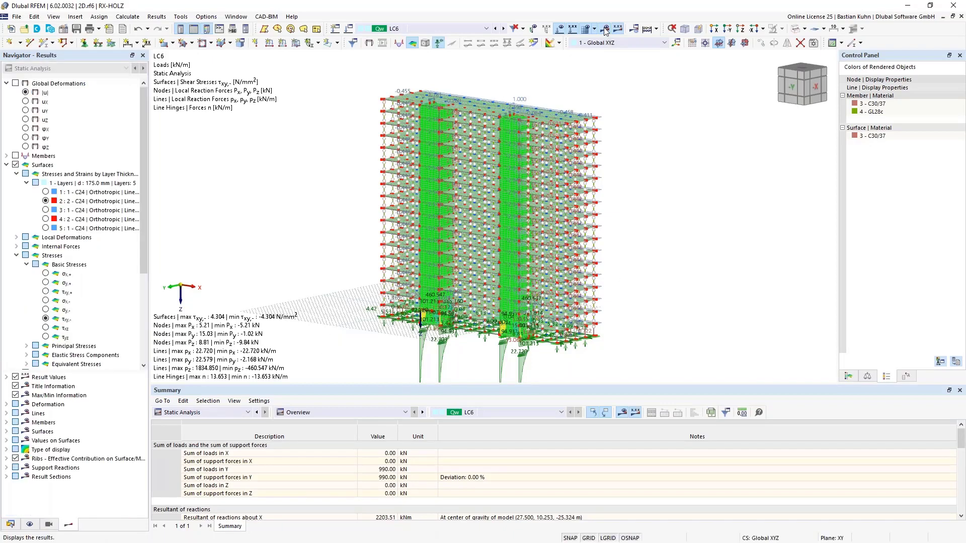
left_click(17, 84)
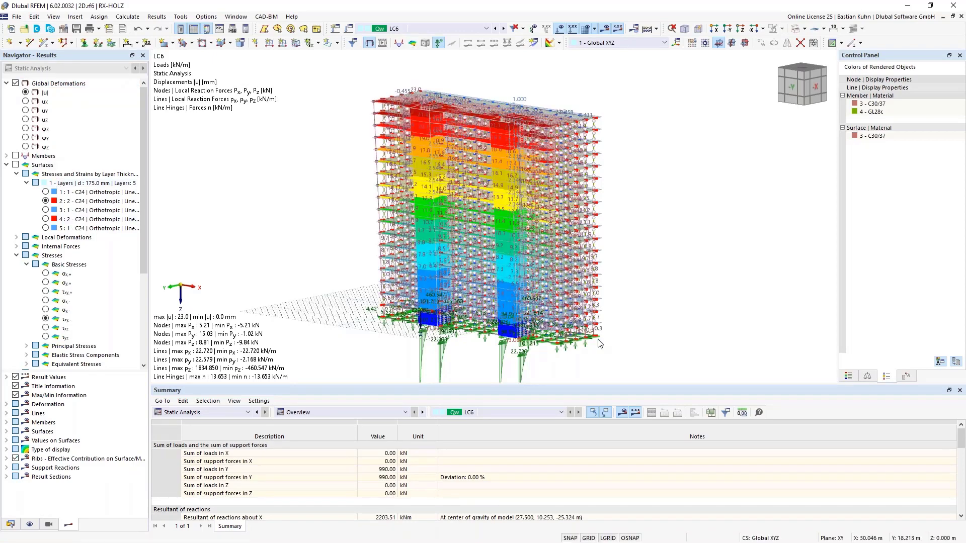
scroll(636, 276, "down", 1)
middle_click_drag(635, 276, 604, 275, "ctrl")
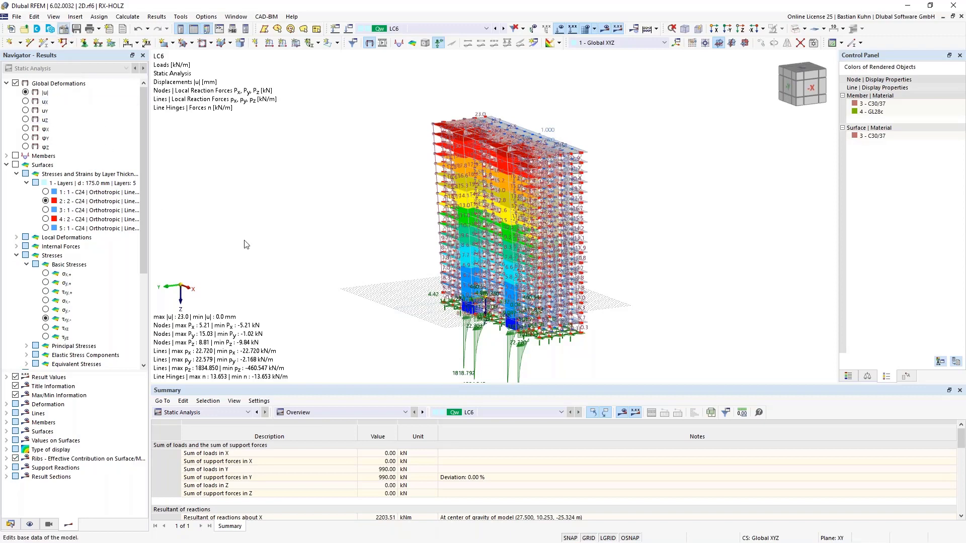
Activate the Building Model add-on in the model's base data.
left_click(318, 81)
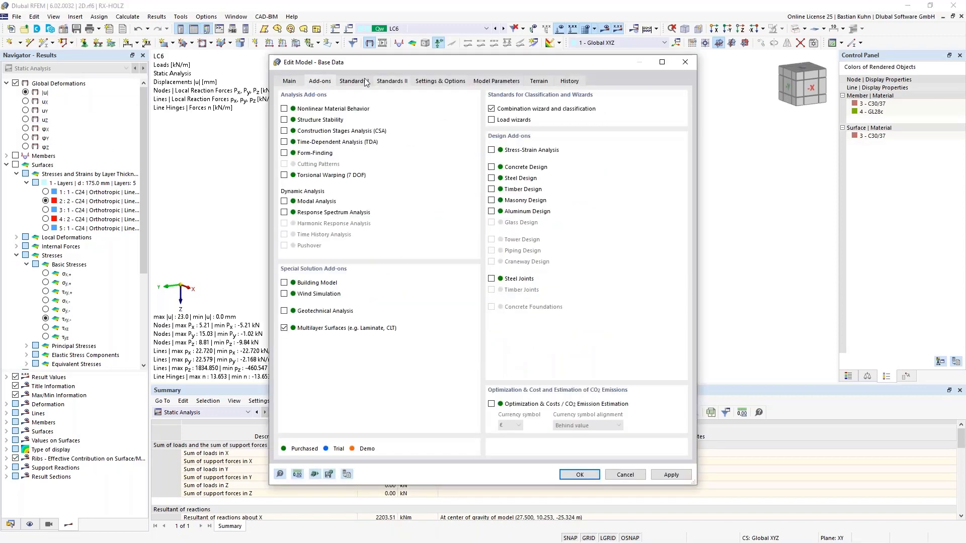
left_click(284, 283)
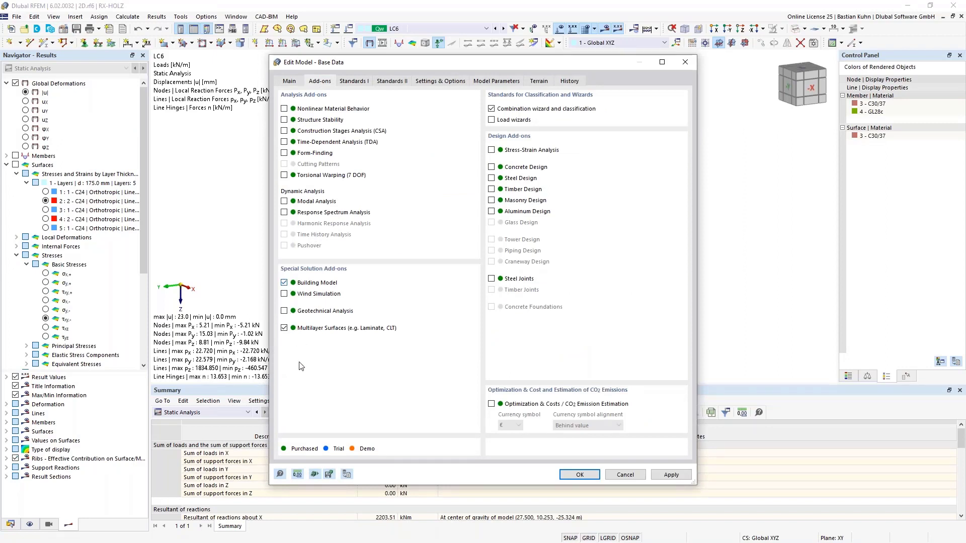
left_click(579, 475)
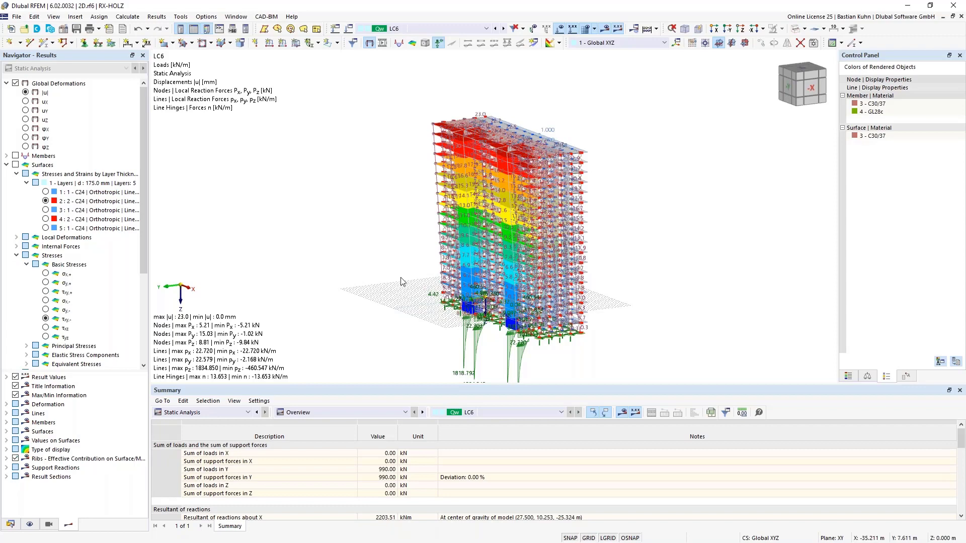
Start a new building story and set its top elevation to -2.900 m by picking a node of the first floor slab.
left_click(11, 525)
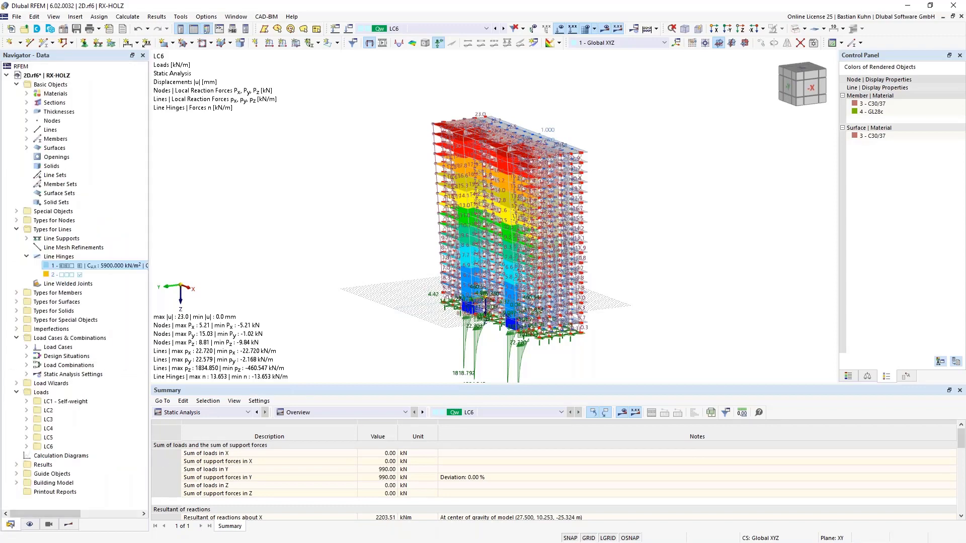
left_click(18, 483)
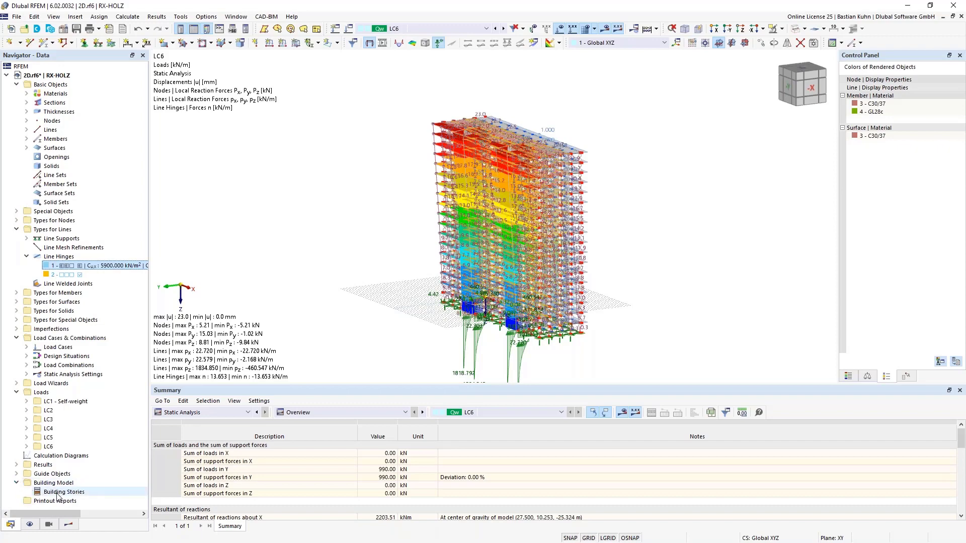
right_click(58, 493)
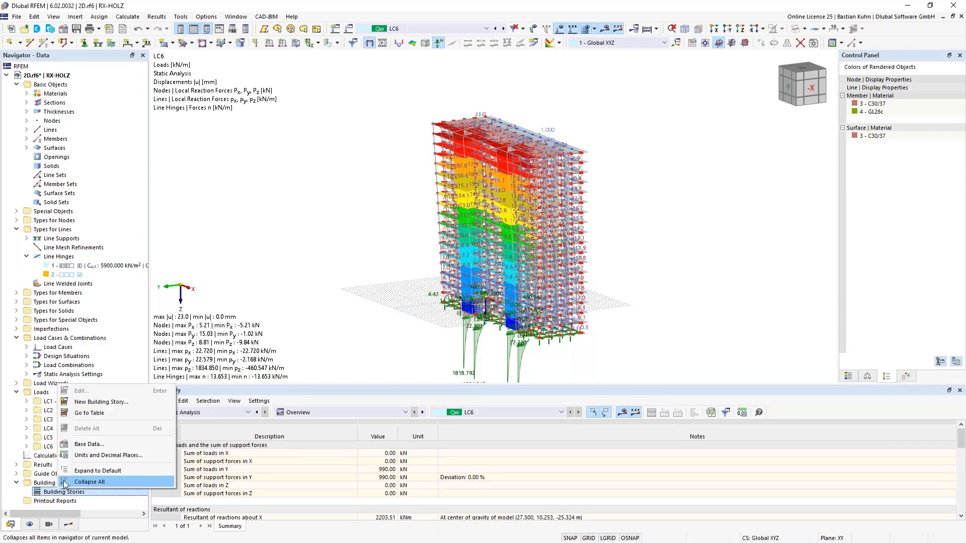
left_click(100, 404)
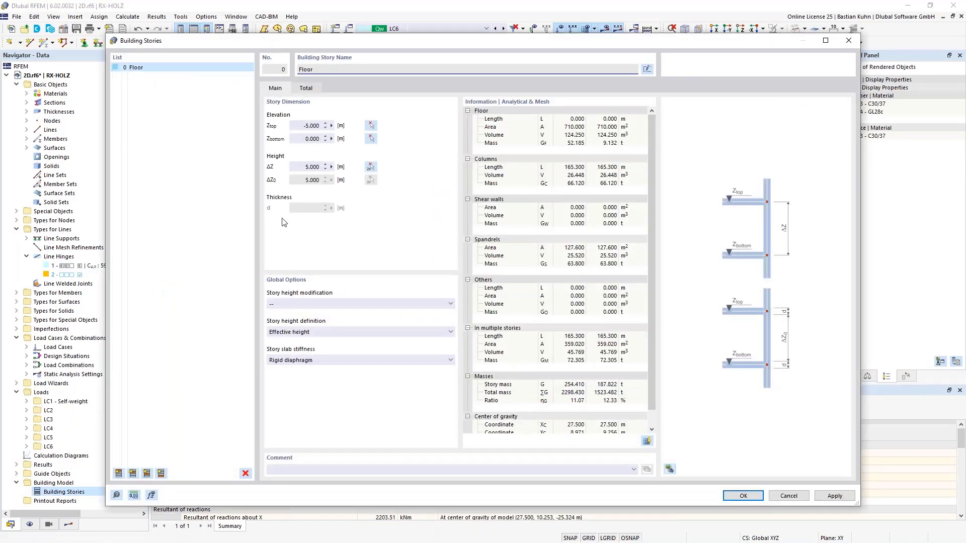
left_click(371, 125)
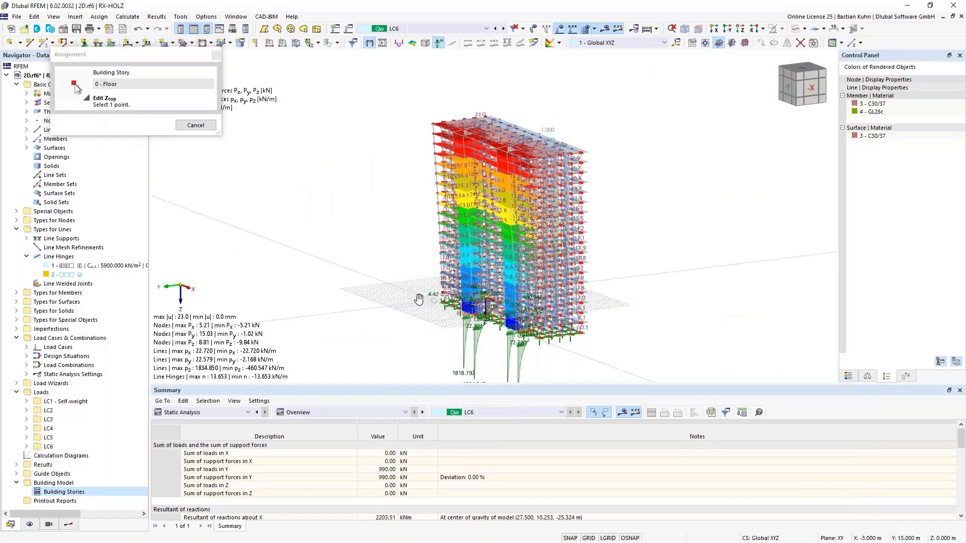
scroll(422, 297, "up", 5)
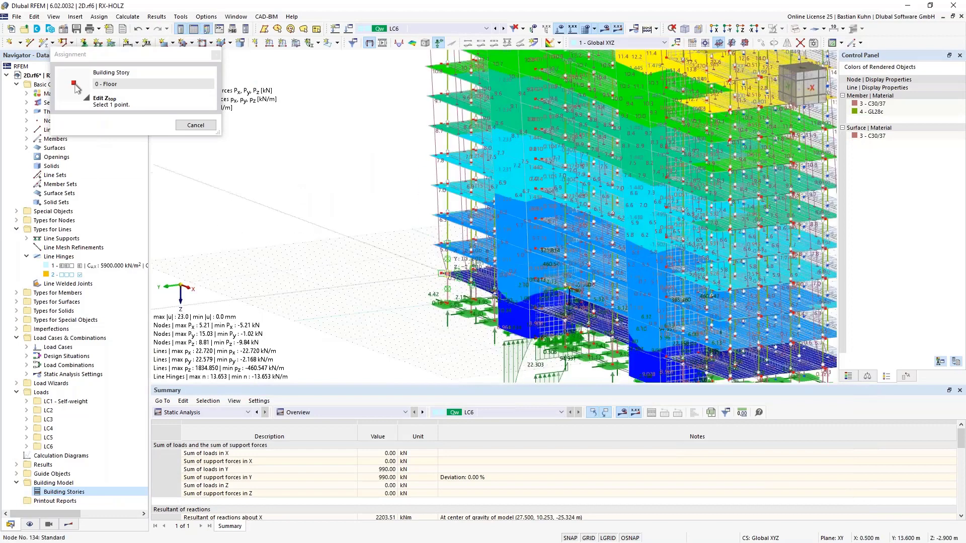
left_click(442, 274)
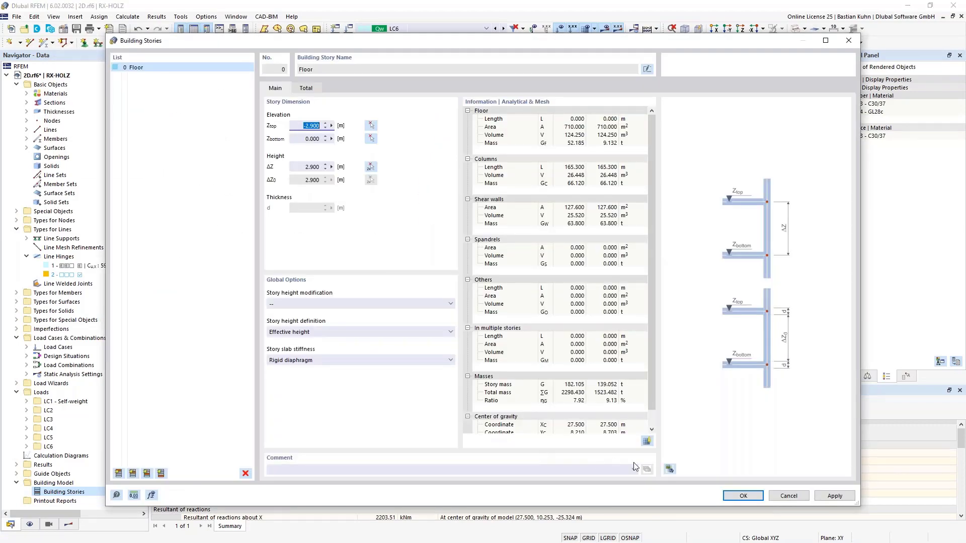
Preview the new story graphically, create it while accepting deletion of the existing results, and inspect its mass point in the model.
left_click(668, 469)
left_click_drag(678, 35, 606, 22)
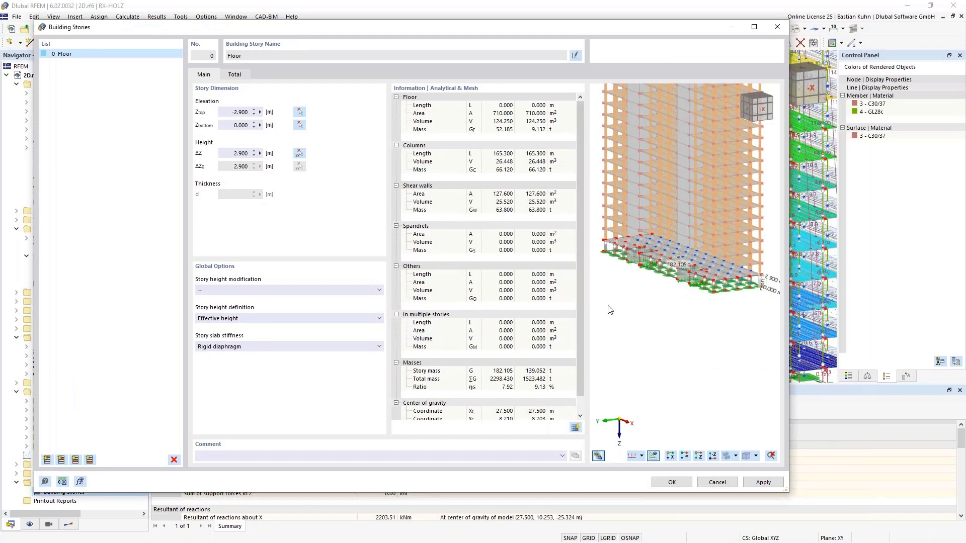
scroll(662, 283, "up", 4)
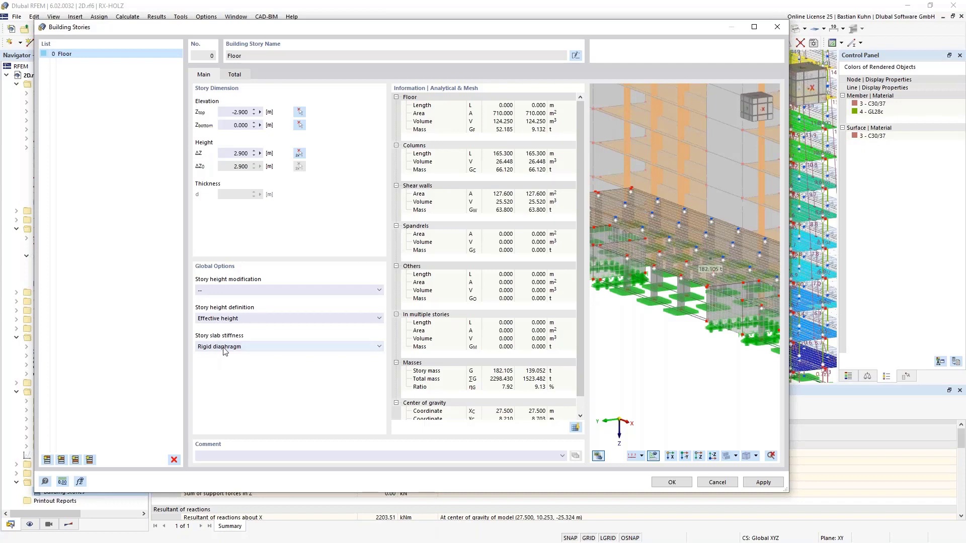
left_click(669, 484)
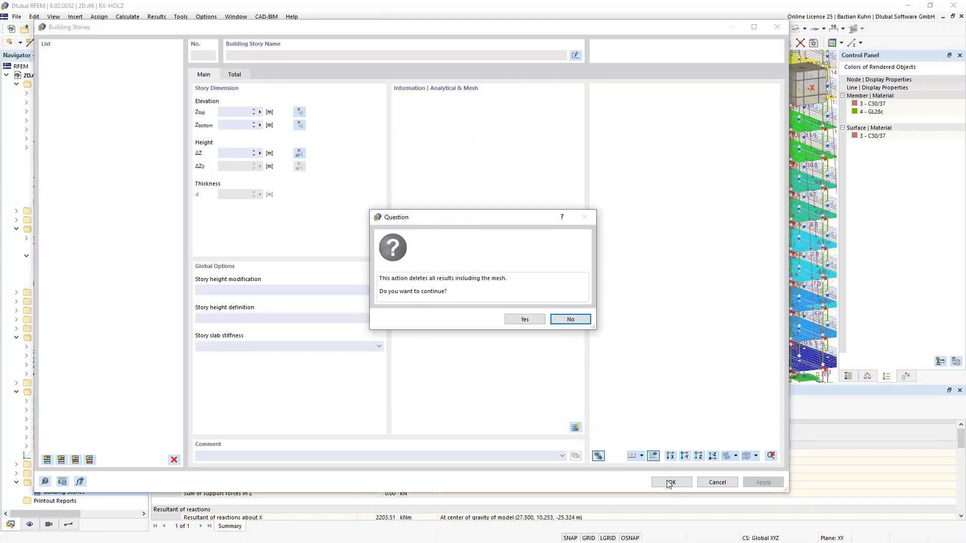
left_click(531, 321)
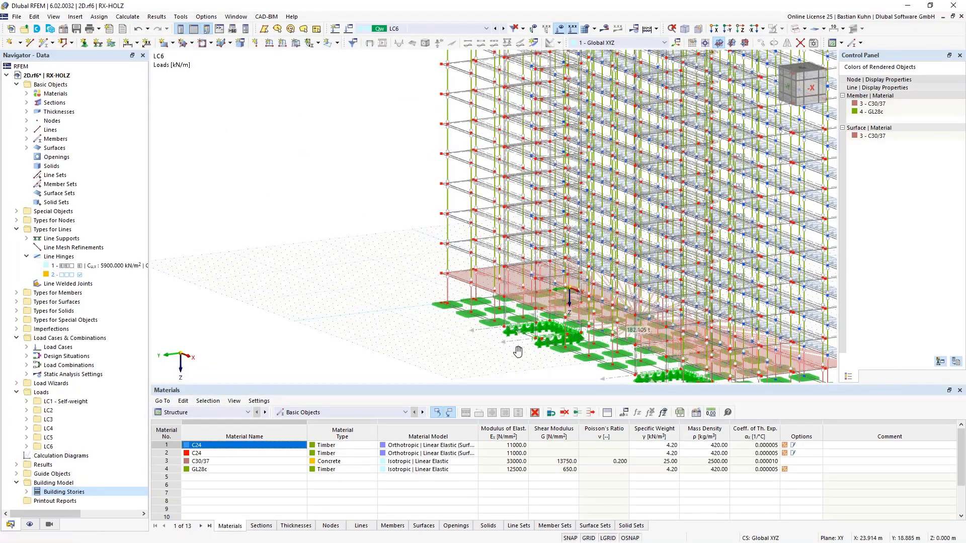
middle_click_drag(517, 351, 491, 252)
scroll(493, 252, "down", 1)
scroll(492, 217, "up", 5)
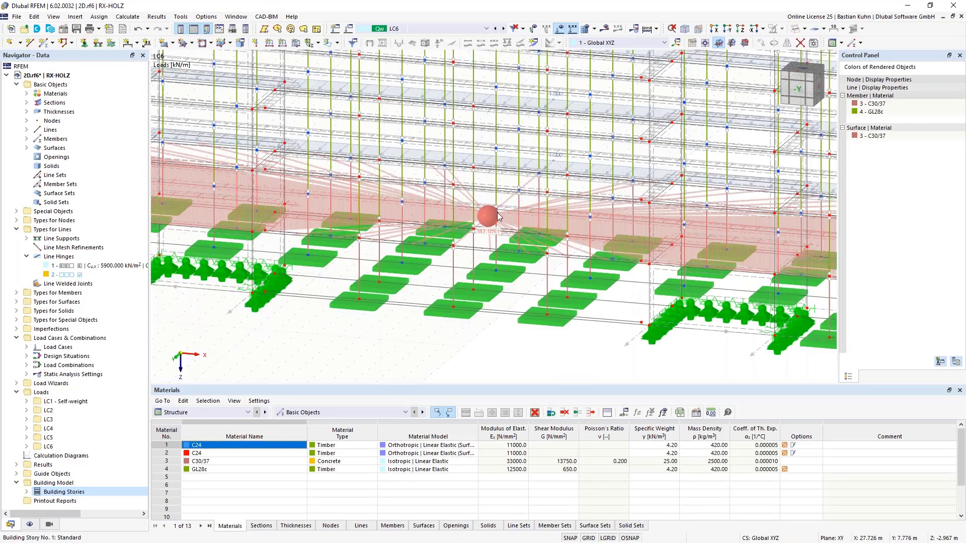
Open the building stories for editing and remove the rigid diaphragm from the story slab stiffness of the ground story.
scroll(495, 221, "down", 1)
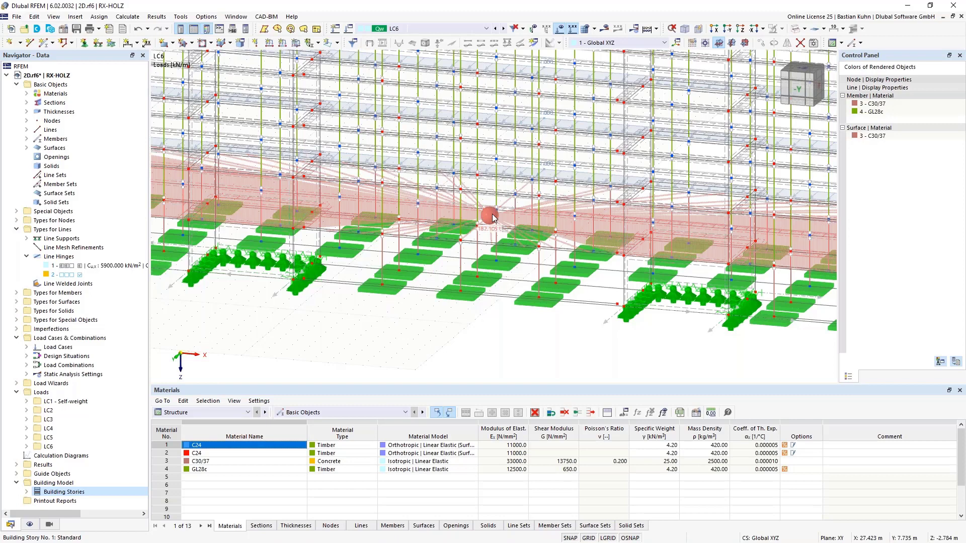
right_click(44, 493)
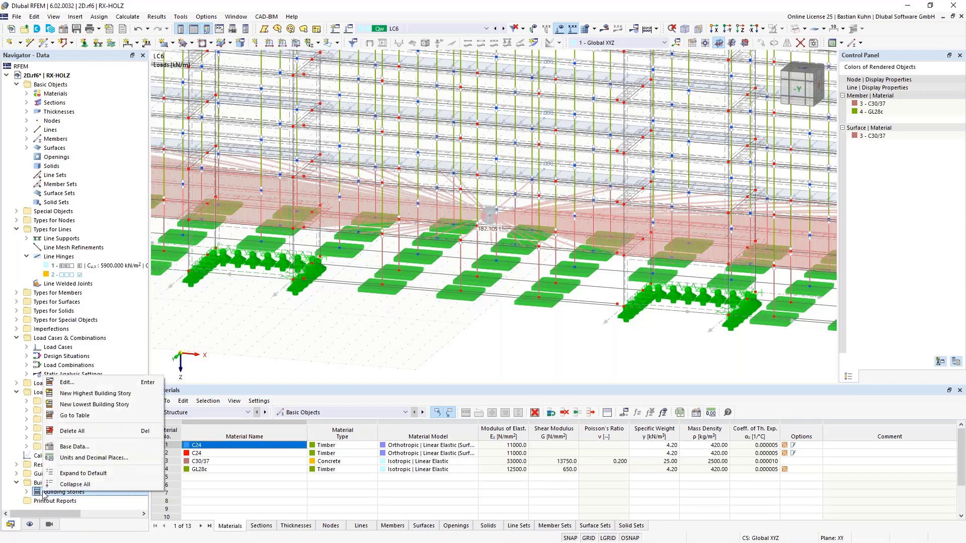
left_click(77, 384)
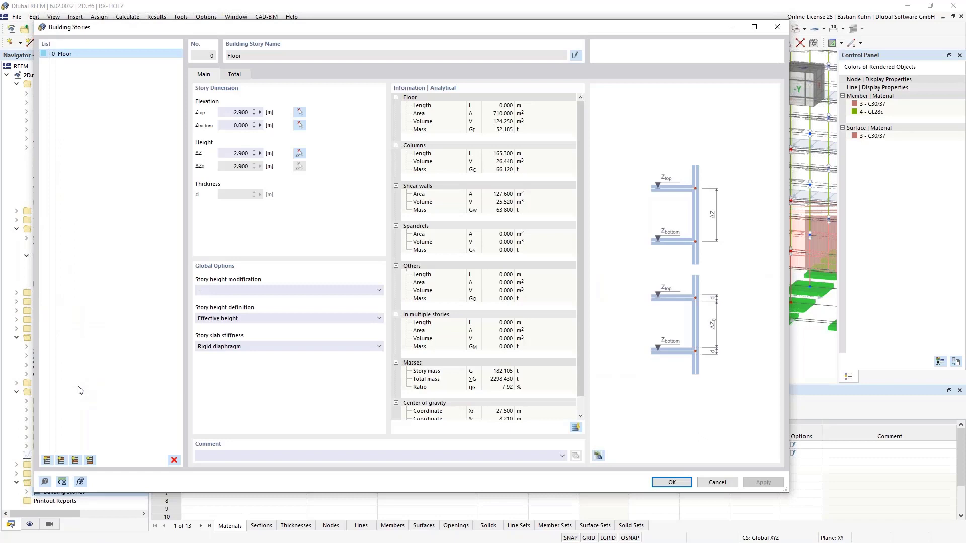
left_click(222, 348)
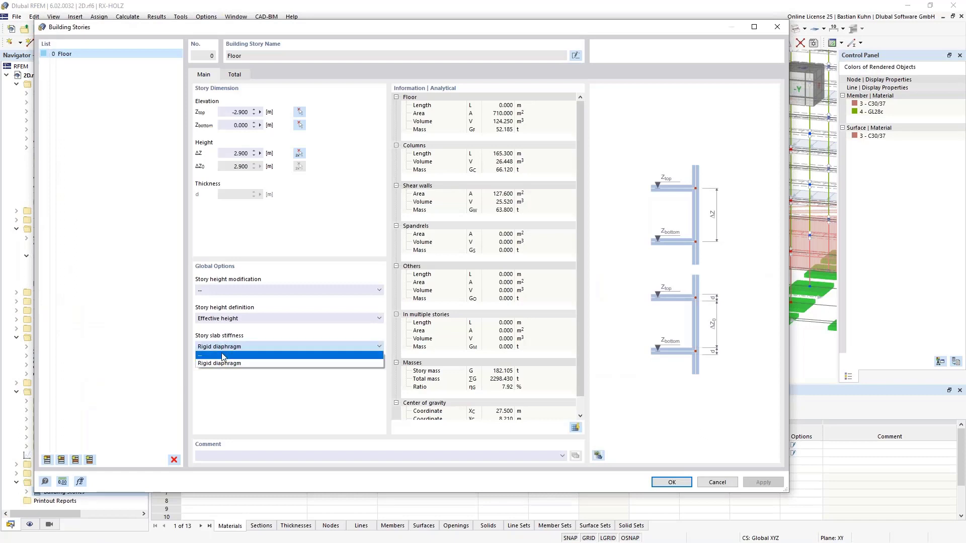
left_click(222, 354)
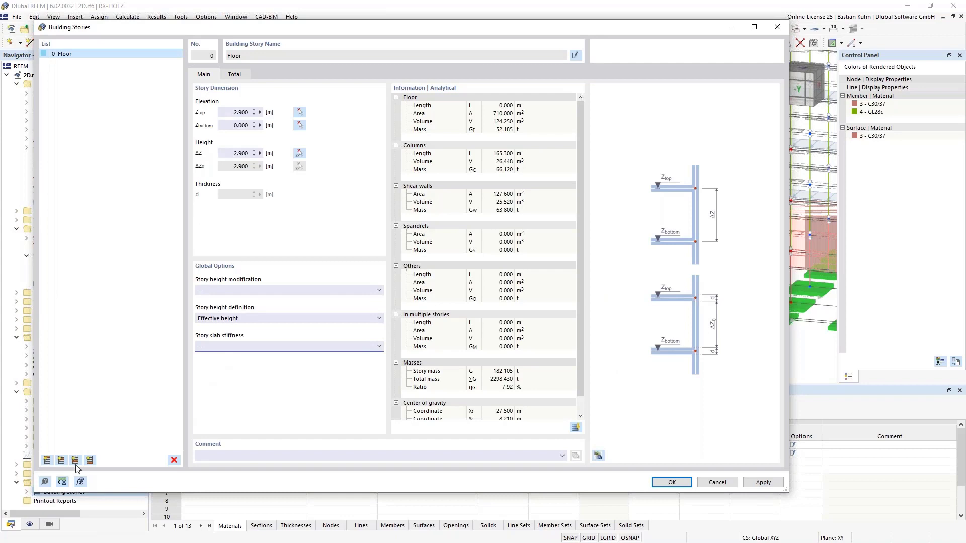
Add building stories of 2.900 m height above the ground story, up to story 20.
left_click(61, 460)
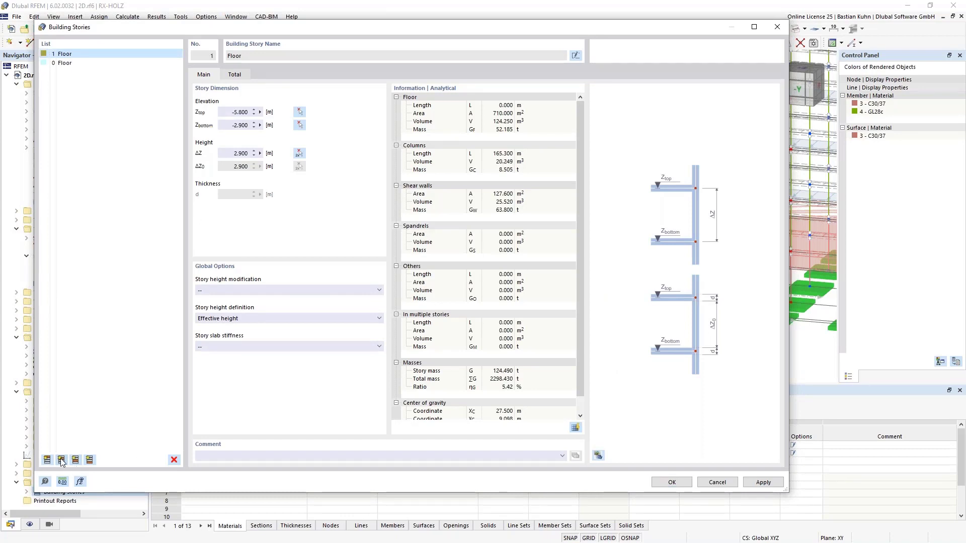
left_click(61, 460)
left_click(61, 460)
left_click(61, 459)
left_click(61, 460)
left_click(61, 460)
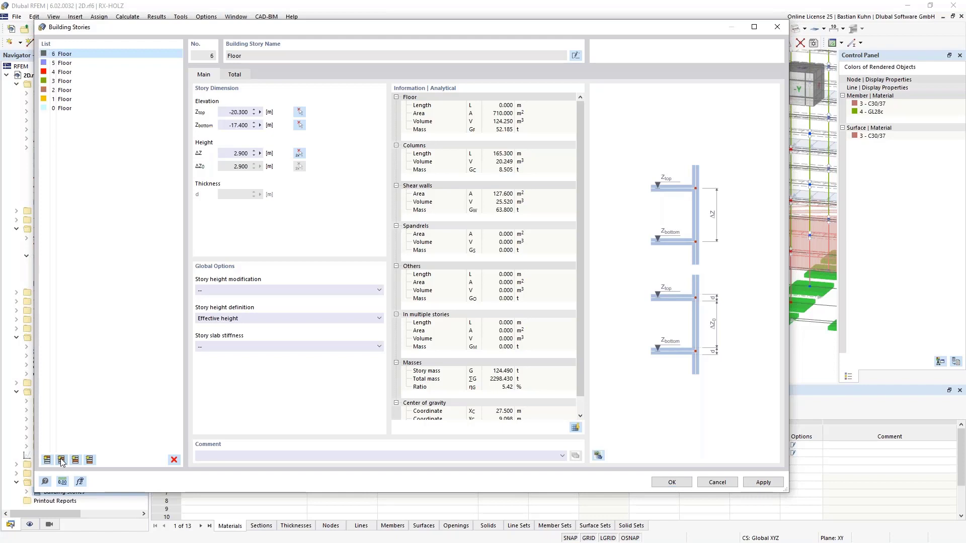
left_click(61, 460)
left_click(61, 460)
left_click(60, 460)
left_click(61, 460)
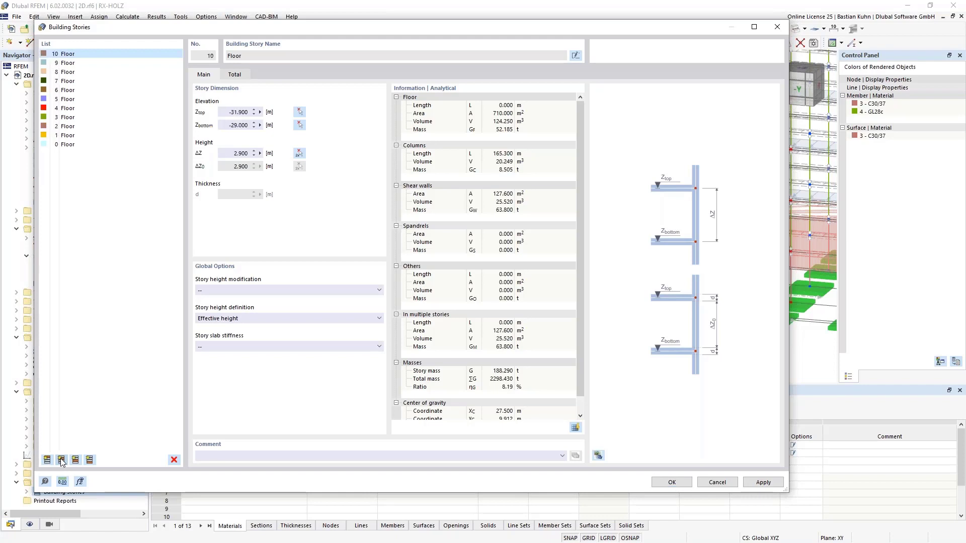
left_click(60, 460)
left_click(61, 459)
left_click(60, 460)
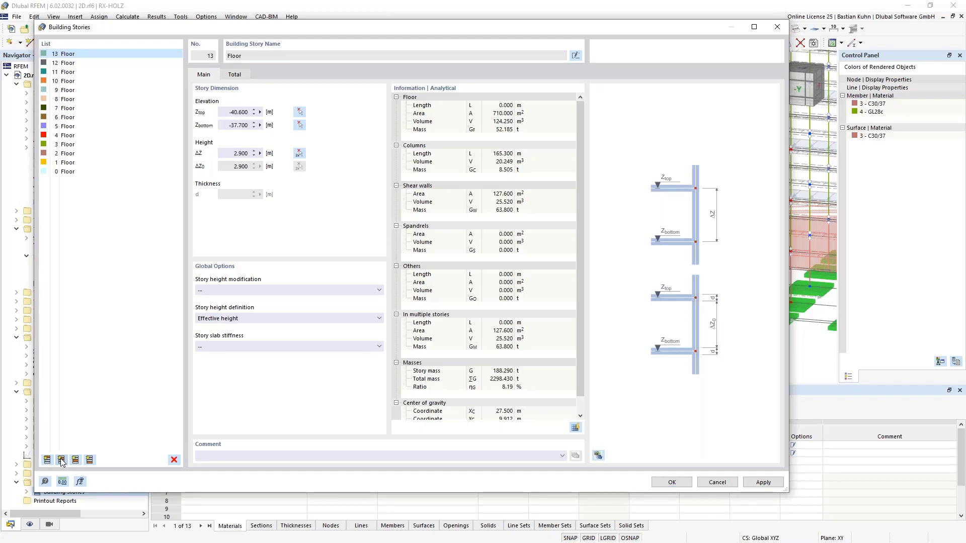
left_click(60, 460)
left_click(61, 459)
left_click(61, 460)
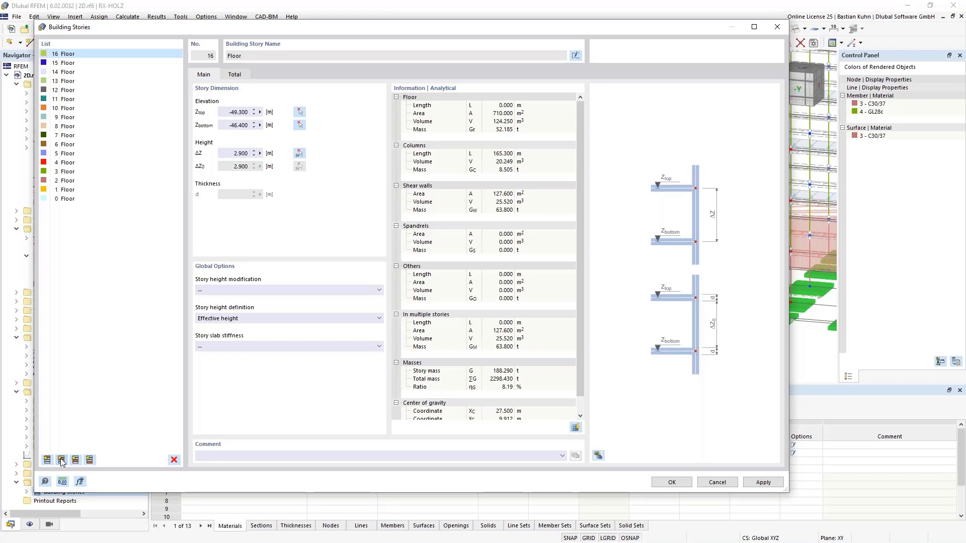
left_click(61, 460)
left_click(60, 459)
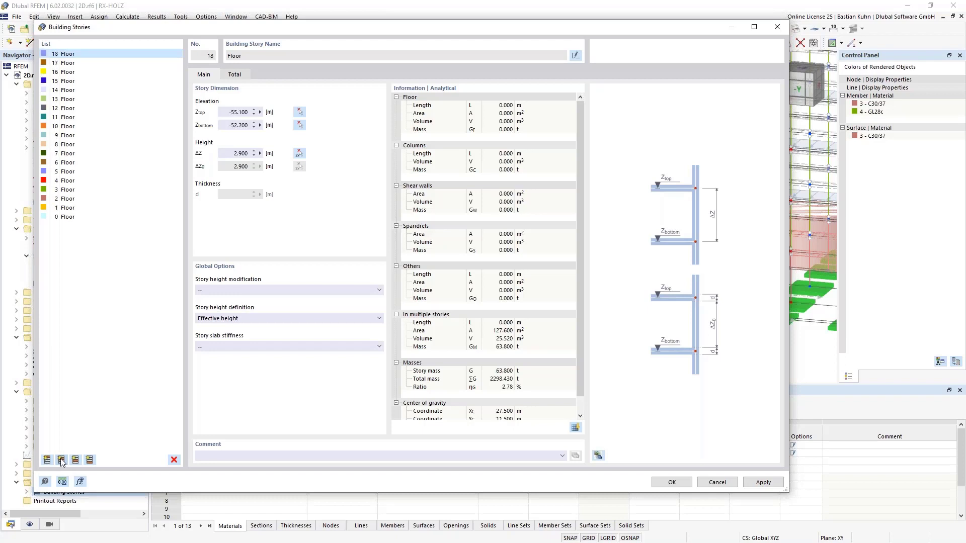
Delete the surplus stories 18 to 20 with the model preview shown, and accept the building stories after checking story 6.
left_click(598, 456)
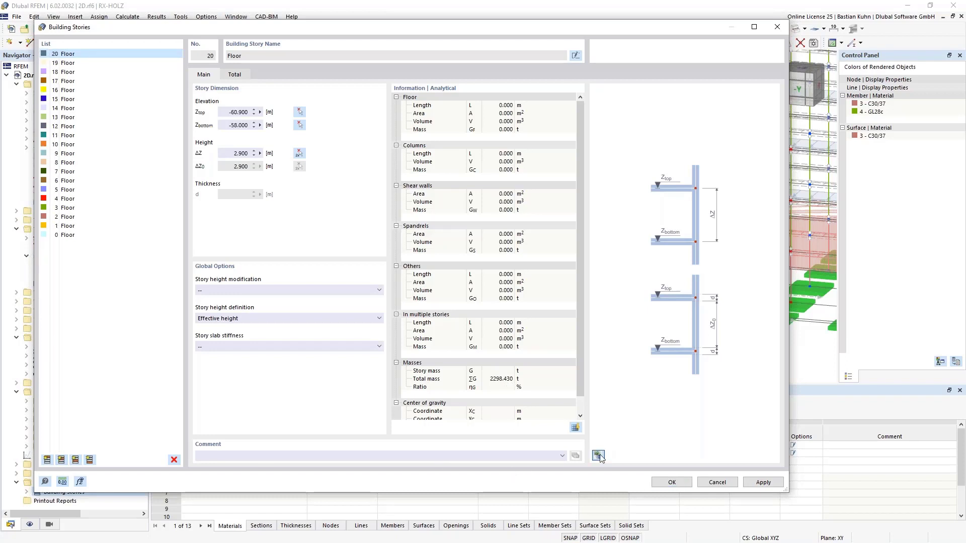
left_click(599, 455)
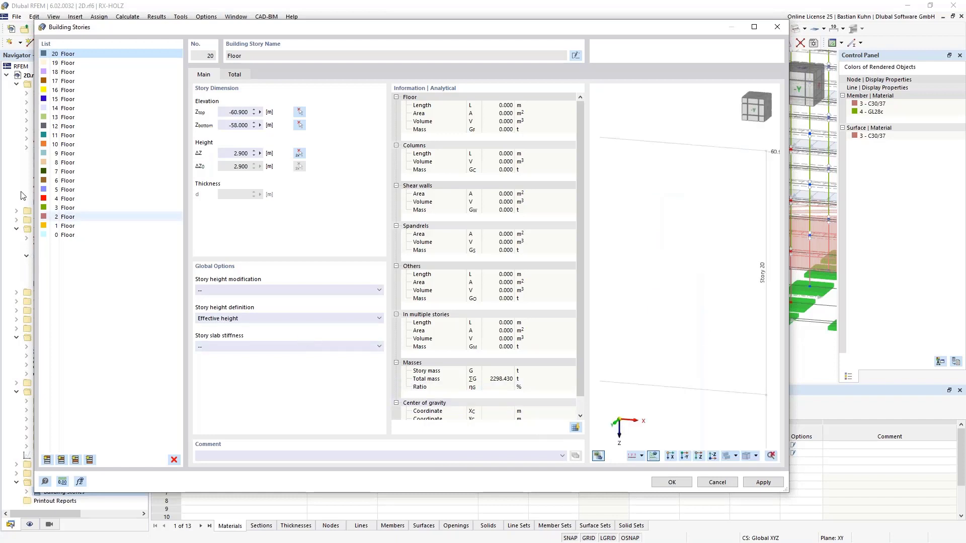
left_click(66, 72, "shift")
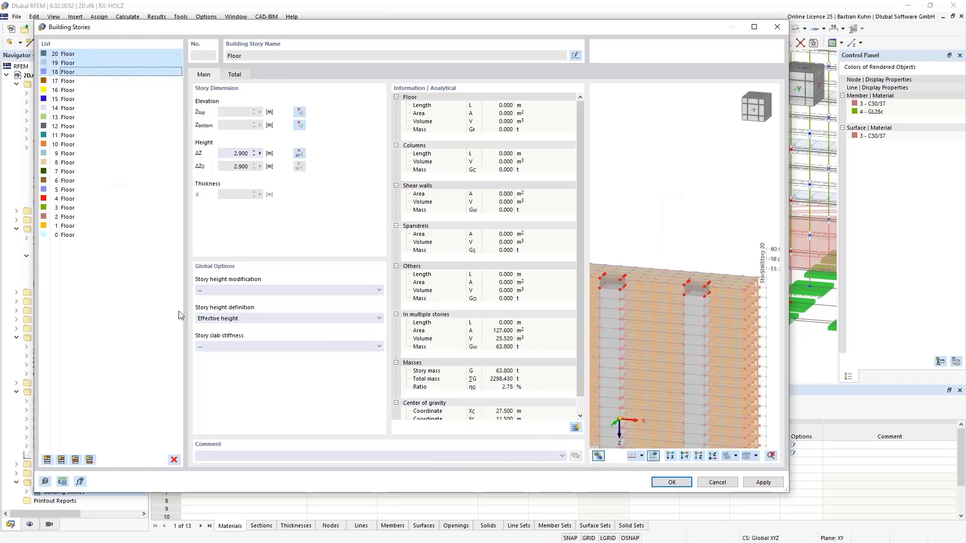
left_click(174, 460)
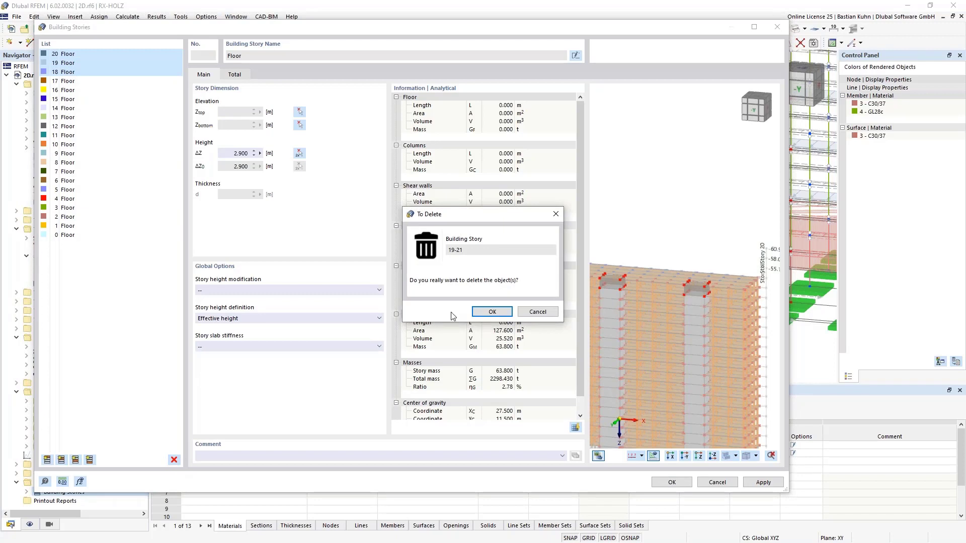
left_click(490, 312)
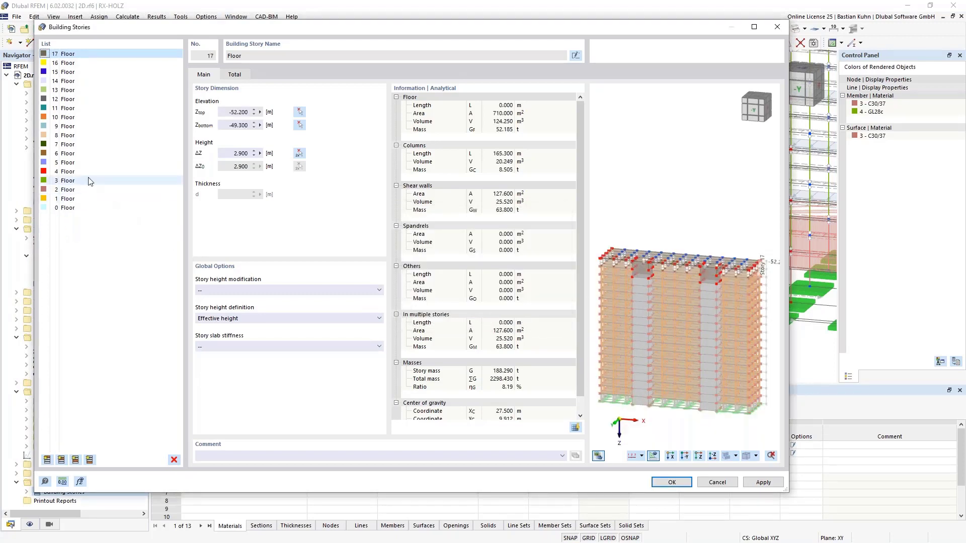
left_click(68, 153)
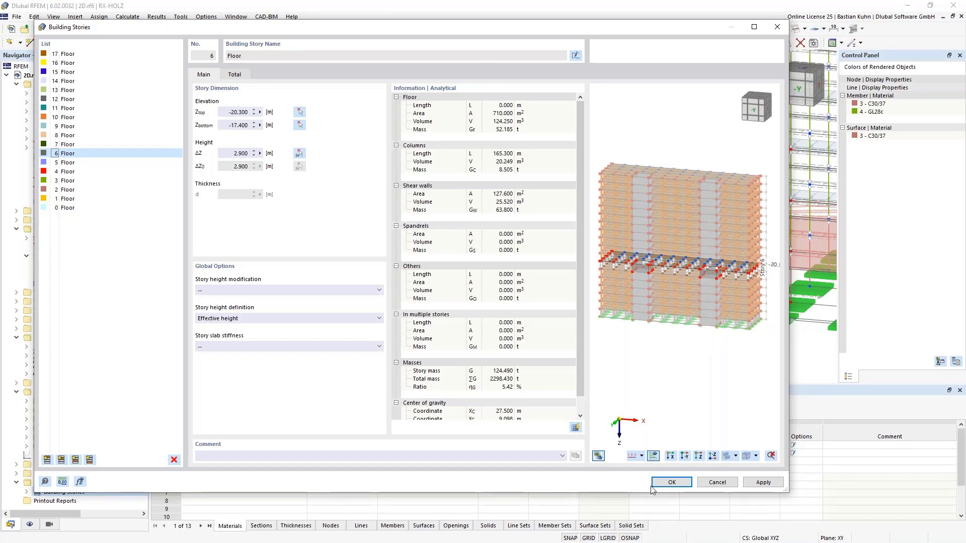
left_click(672, 483)
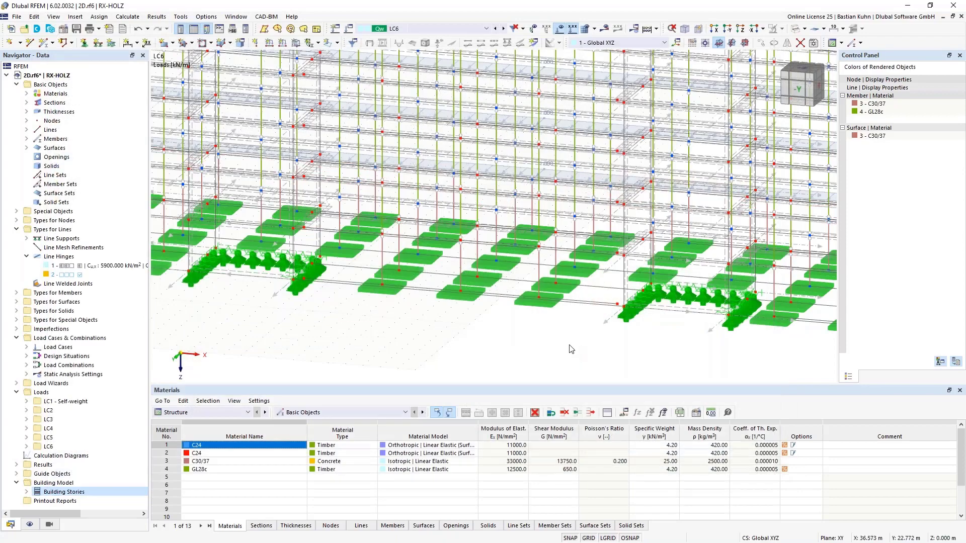
Calculate load case LC6 with the new building stories and display its results.
scroll(568, 346, "down", 5)
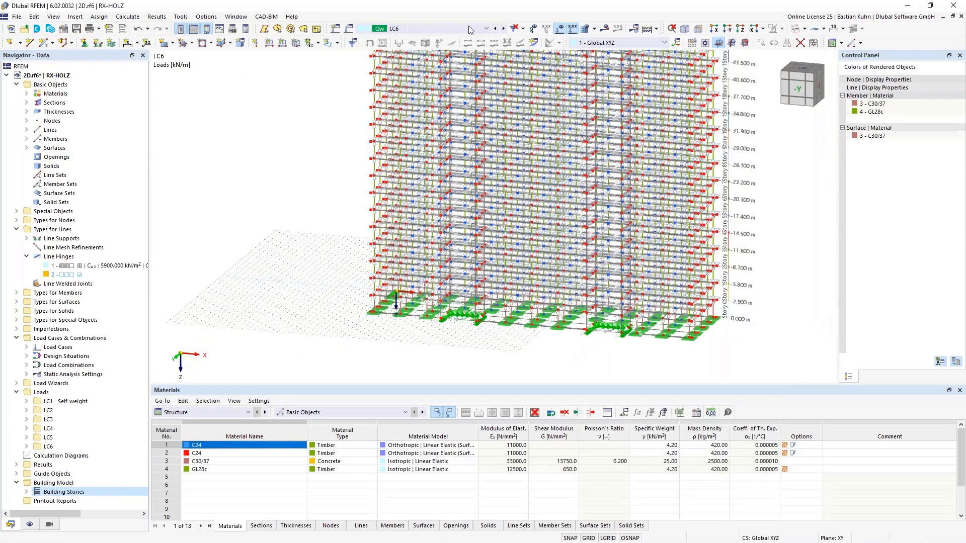
left_click(605, 28)
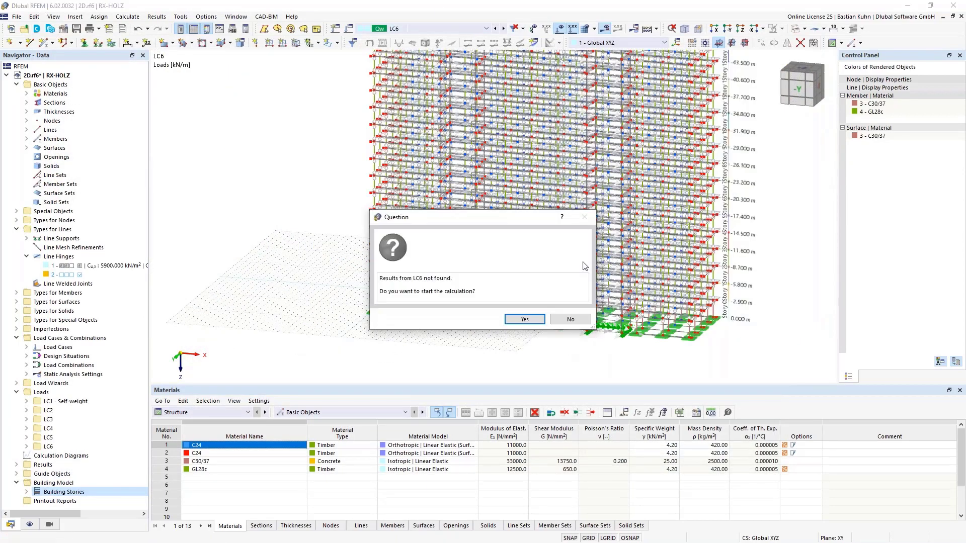
left_click(519, 320)
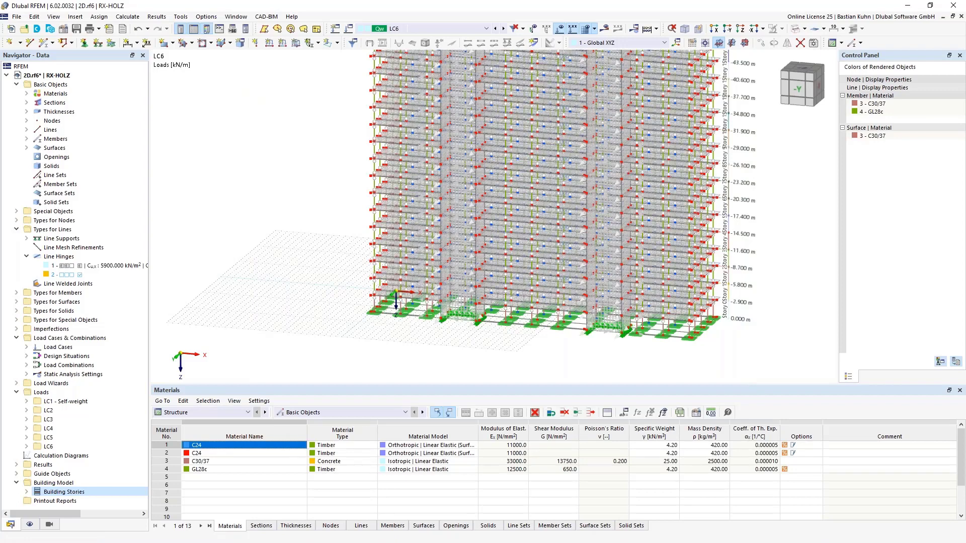
Show the static analysis results by stories in an enlarged table and examine the story forces for LC6.
left_click(247, 413)
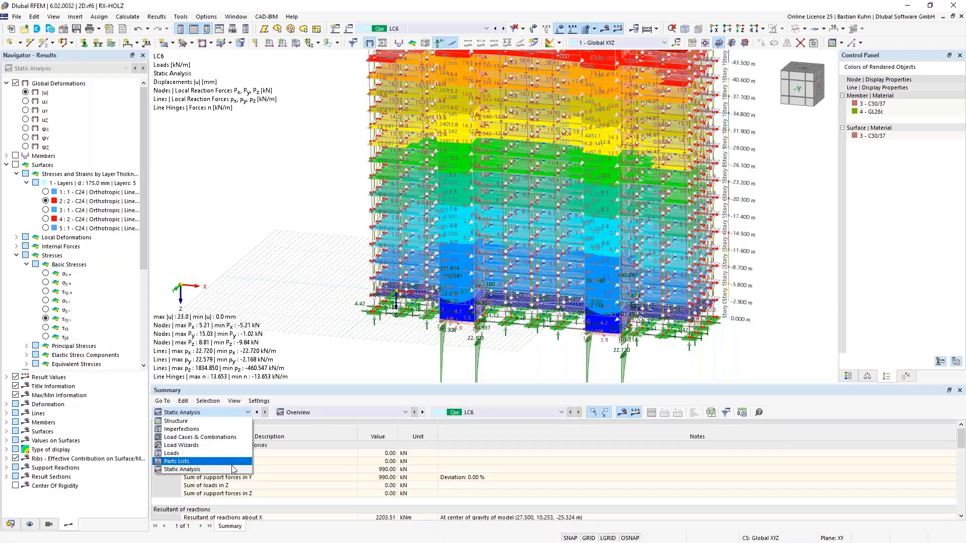
left_click(233, 469)
left_click(349, 411)
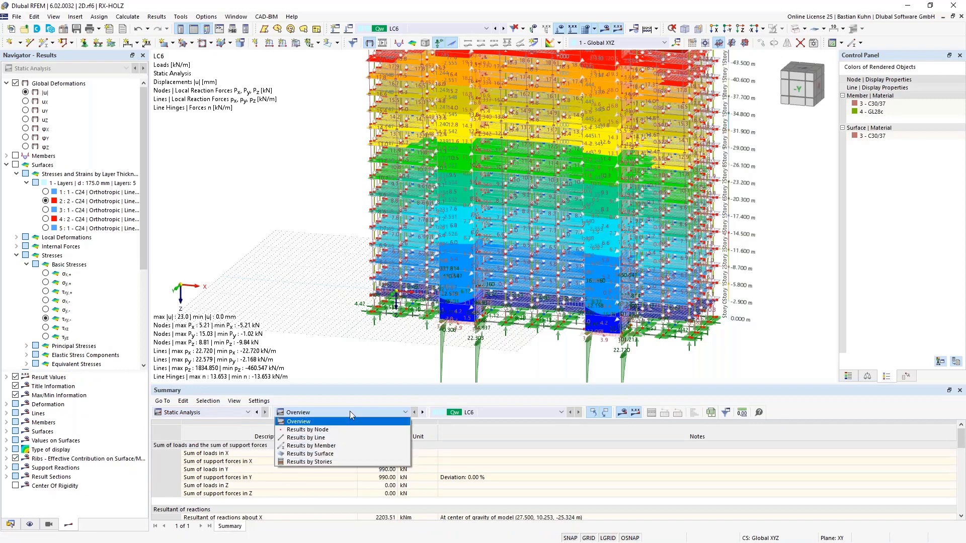
left_click(344, 462)
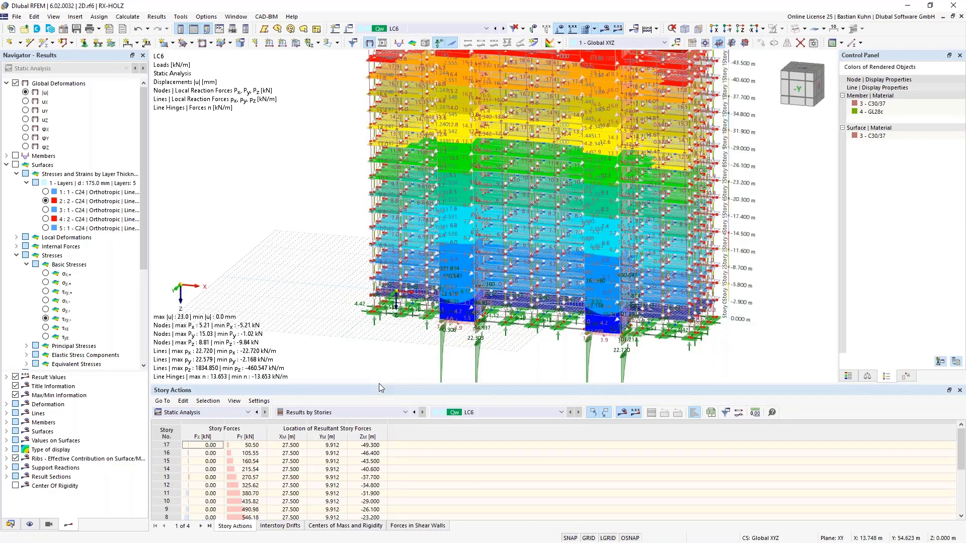
left_click_drag(379, 384, 375, 324)
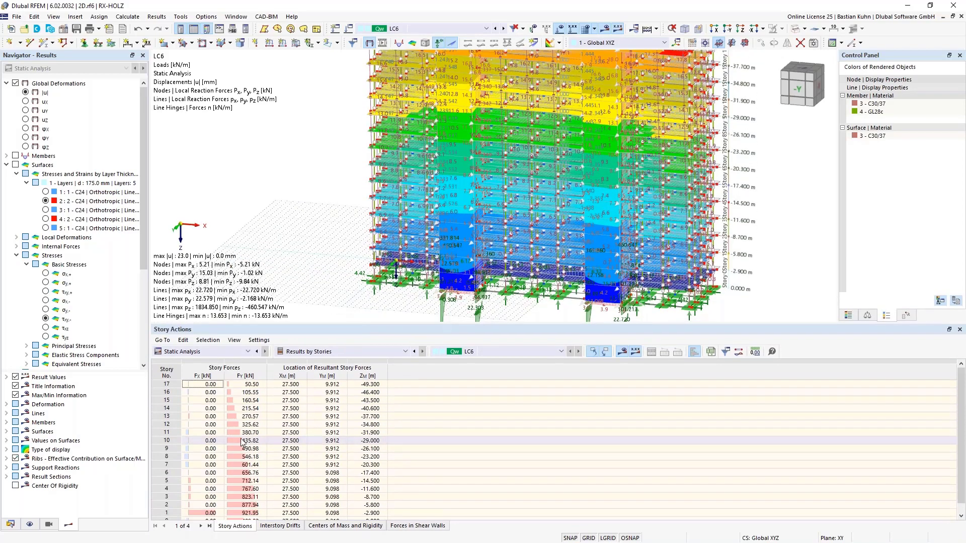
left_click(246, 392)
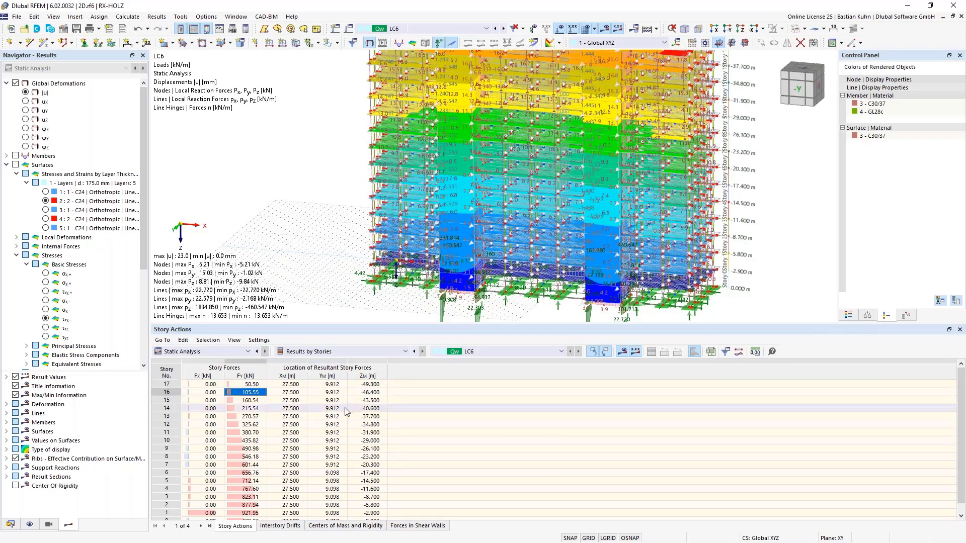
Expand the building story visibilities and select the floor of story 1.
left_click(49, 525)
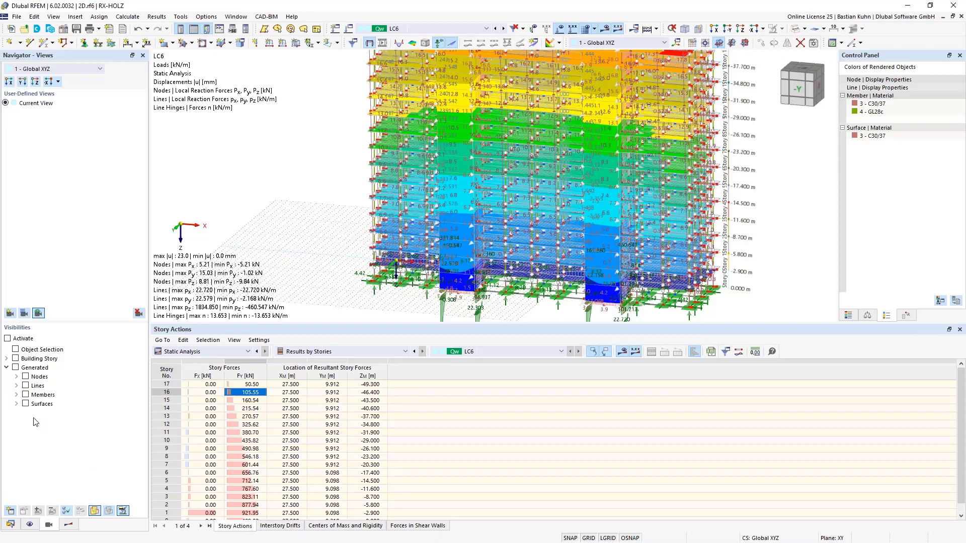
left_click(7, 359)
left_click_drag(142, 399, 142, 473)
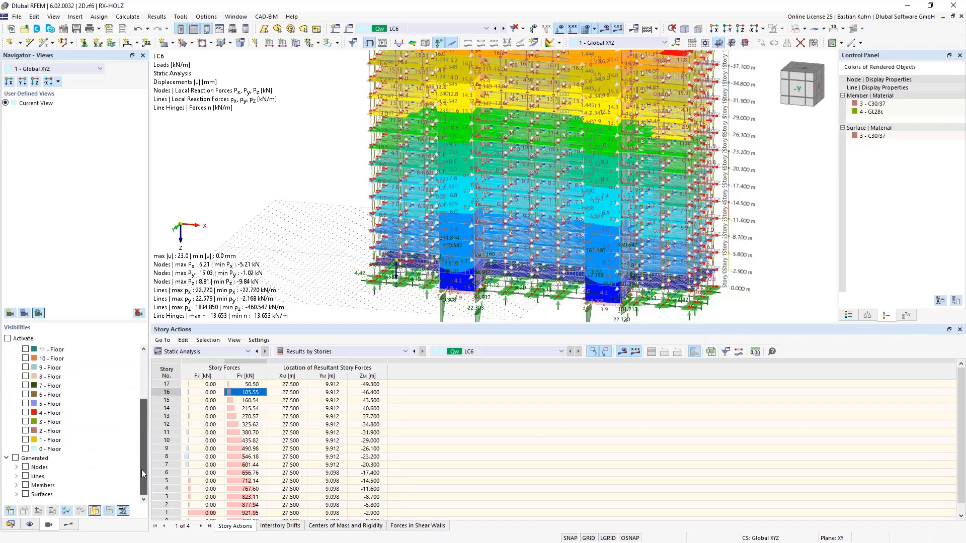
left_click(51, 440)
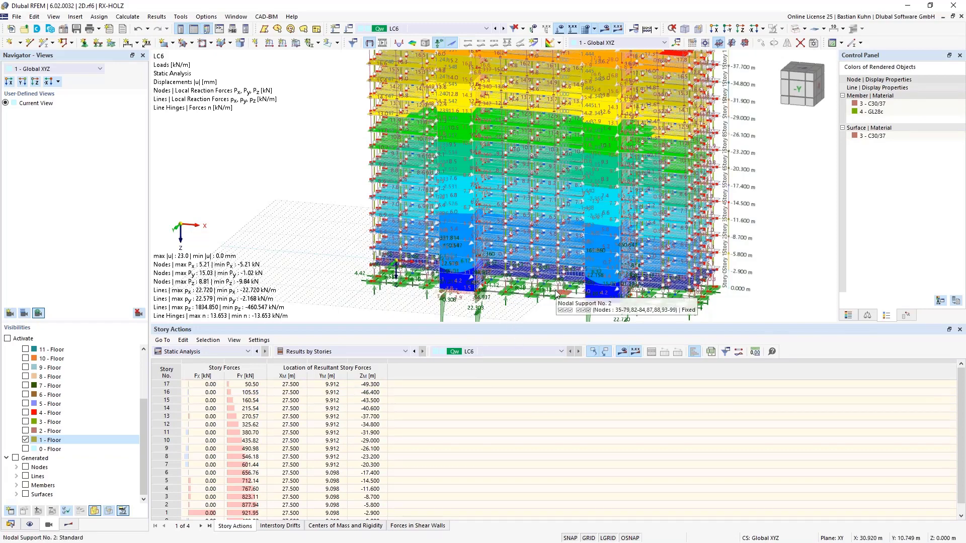
Examine the interstory drifts, the centers of mass and rigidity, and the forces in shear walls for the stories.
left_click(280, 526)
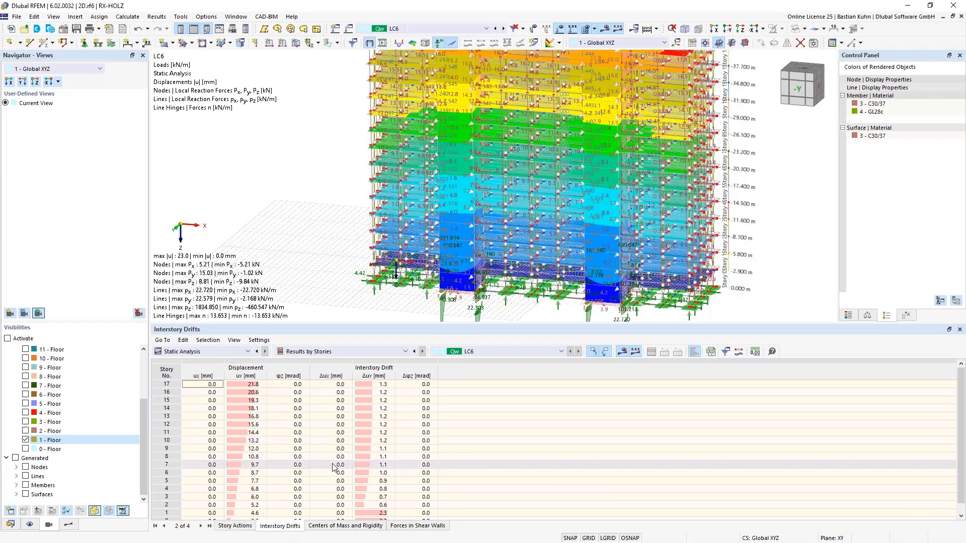
scroll(326, 445, "down", 1)
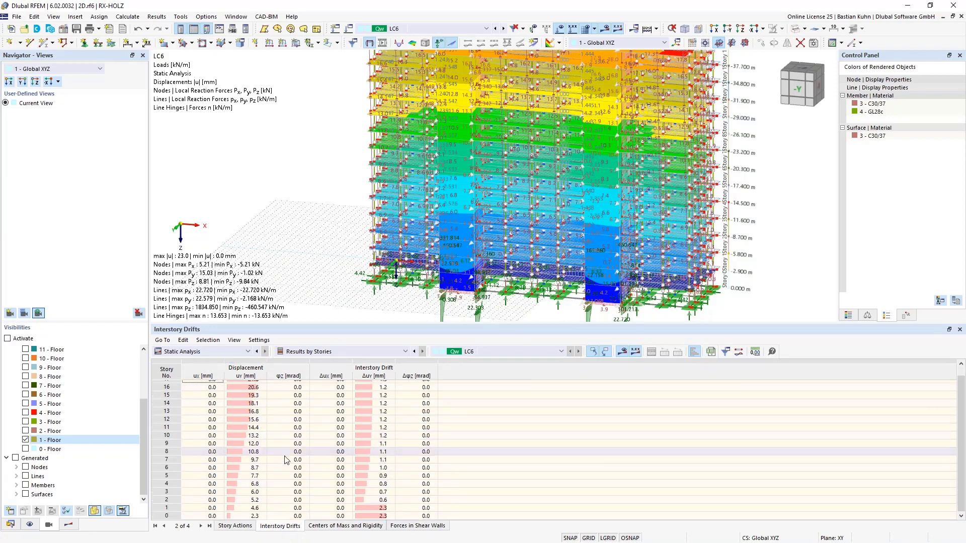
scroll(276, 450, "up", 1)
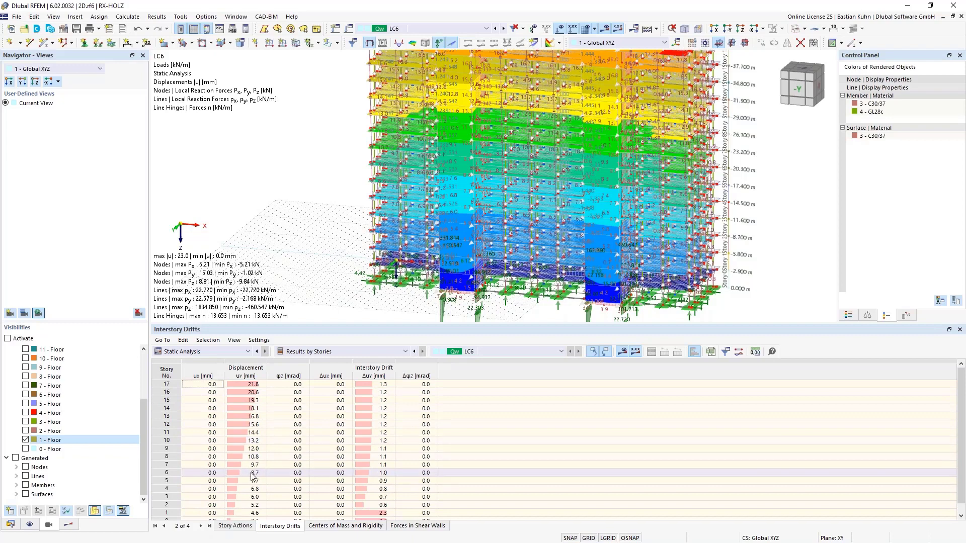
scroll(254, 473, "down", 1)
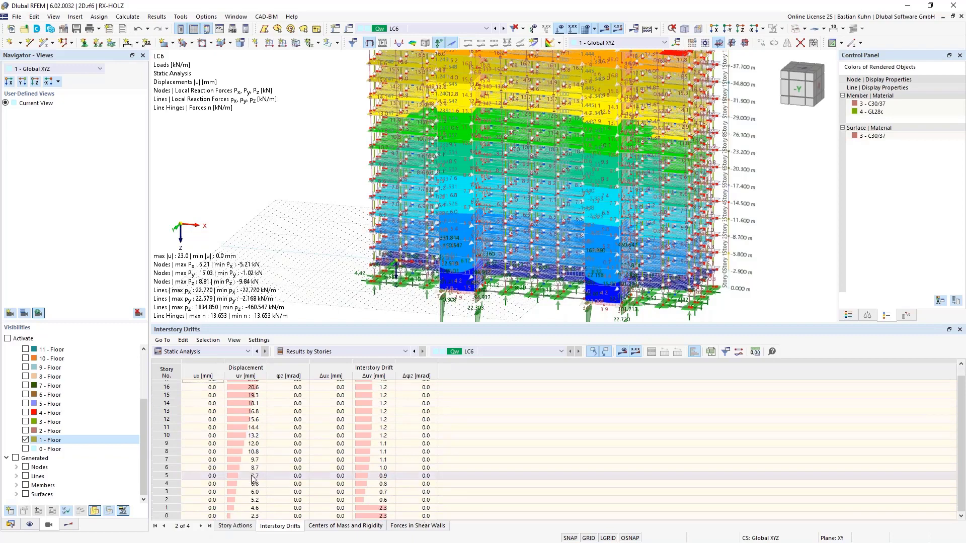
left_click(345, 527)
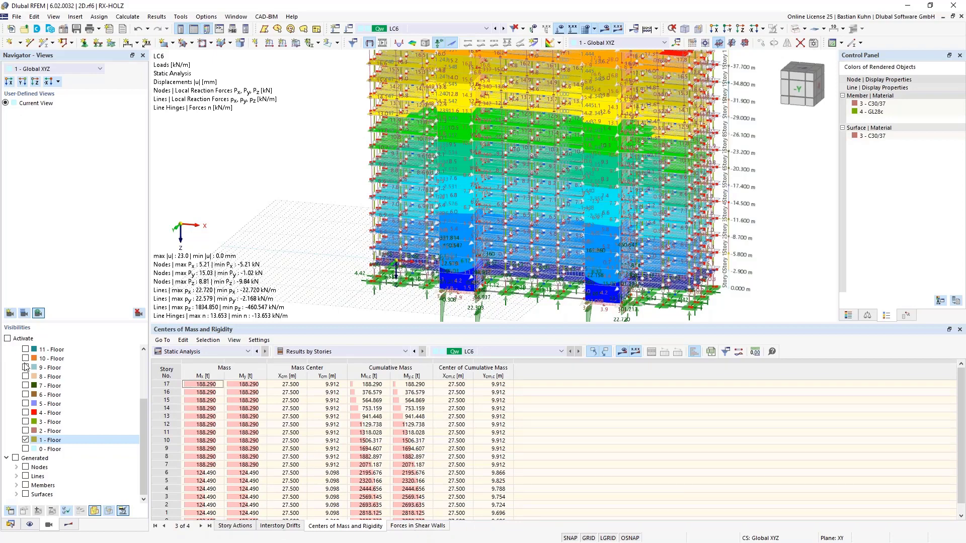
left_click(15, 344)
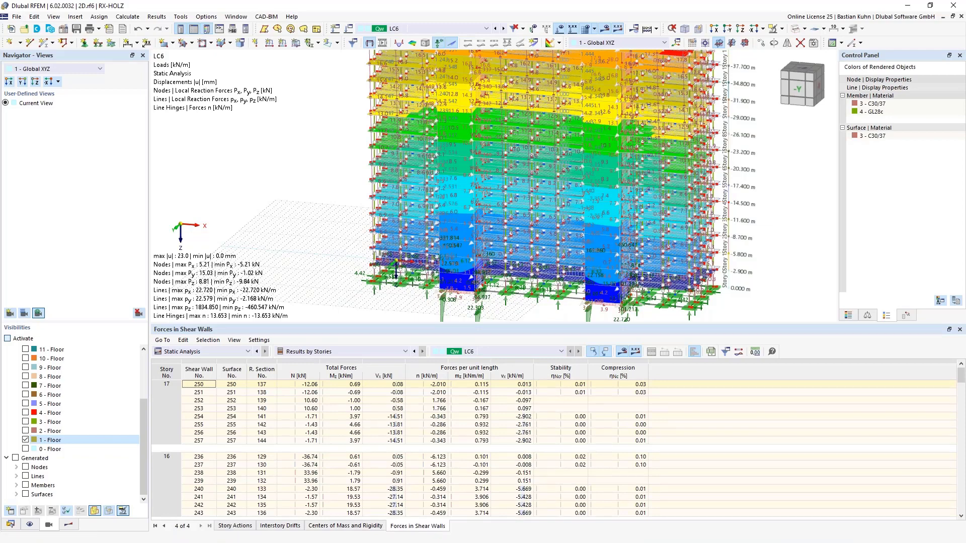
Activate the visibility of the story 1 floor and examine the forces in shear walls down to shear wall 72 in story 4.
left_click(8, 338)
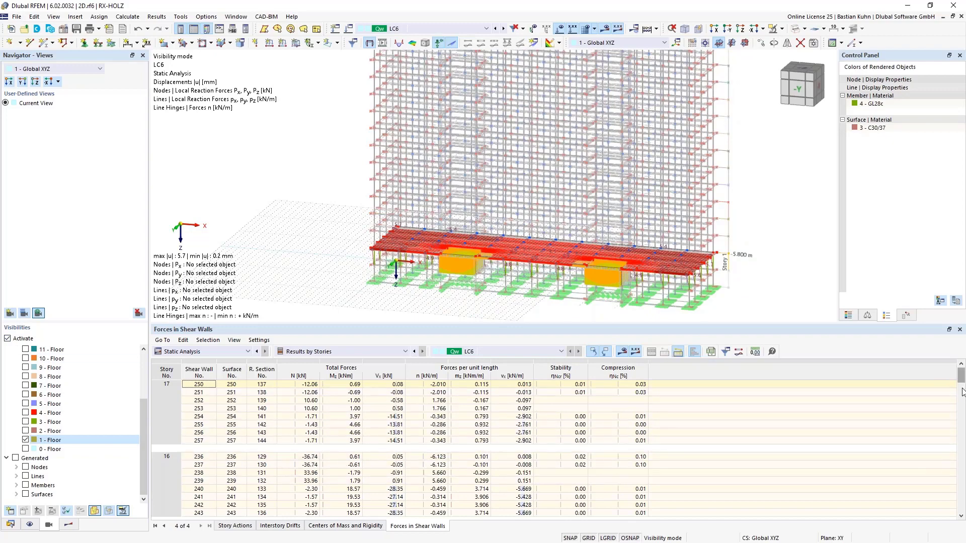
scroll(962, 443, "down", 1)
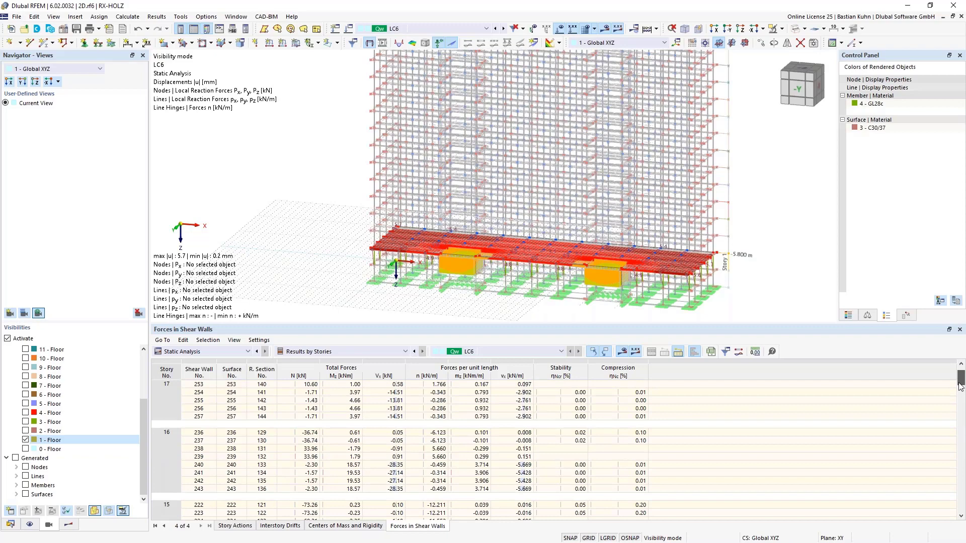
left_click_drag(961, 386, 961, 478)
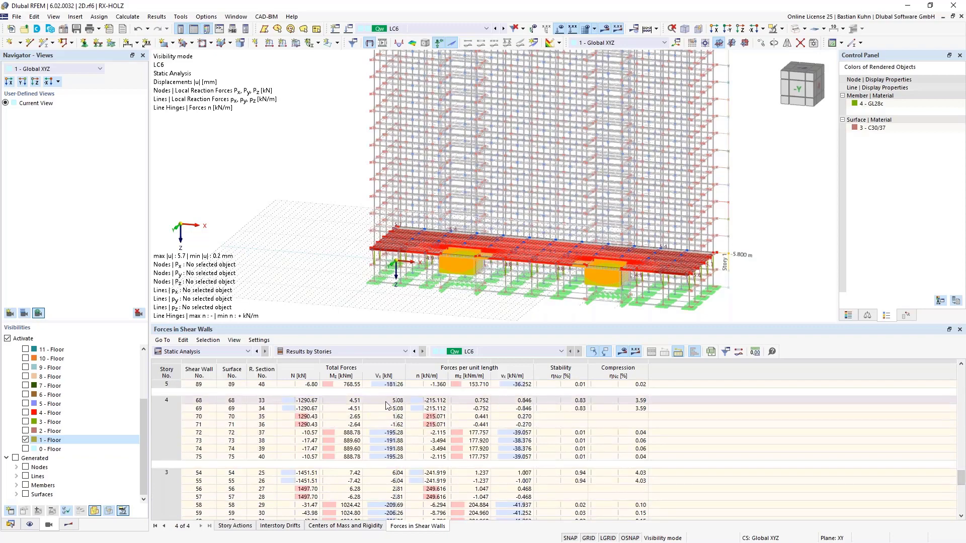
left_click(389, 434)
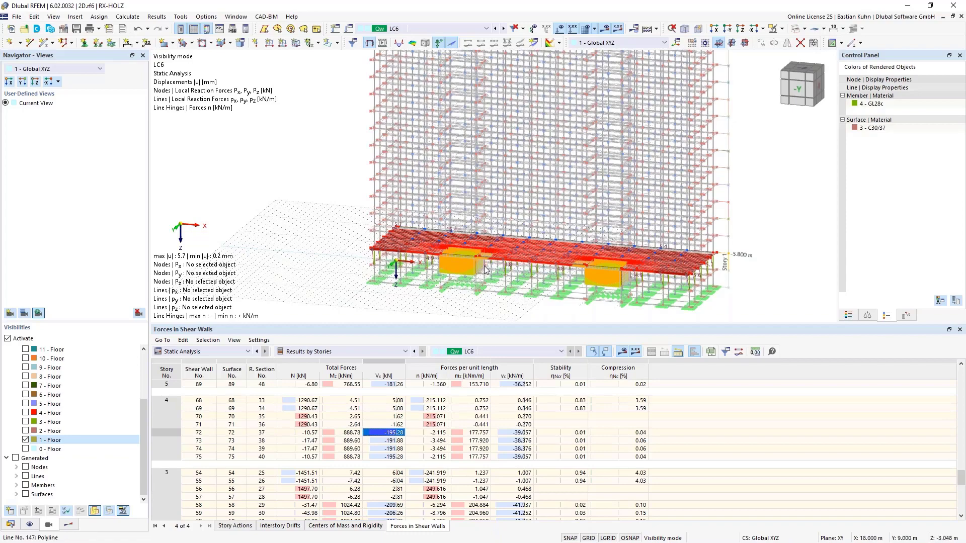
Show the results navigator and expand Result Sections to list the sections of the shear walls by story.
scroll(486, 271, "up", 4)
scroll(486, 271, "down", 3)
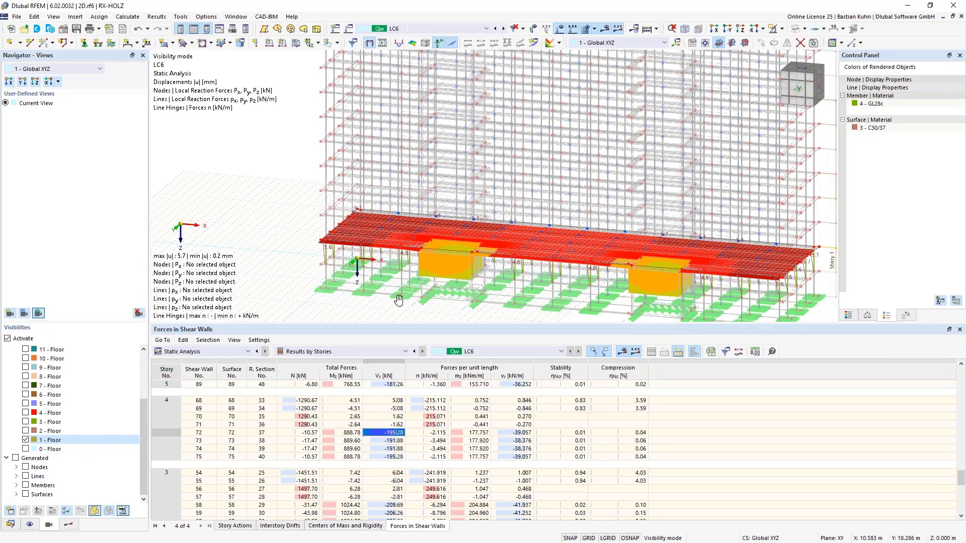
middle_click_drag(399, 301, 449, 199, "ctrl")
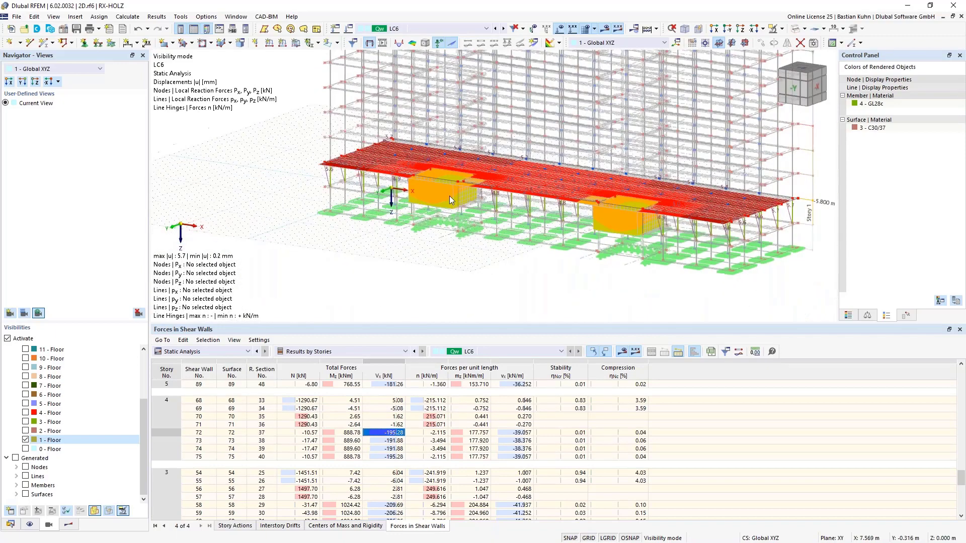
scroll(449, 195, "up", 5)
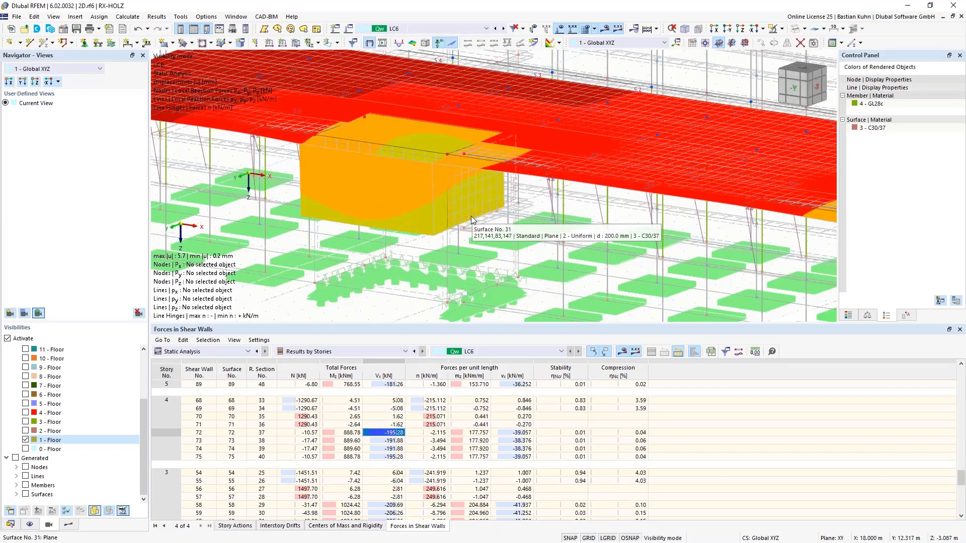
left_click(71, 525)
left_click_drag(145, 258, 157, 372)
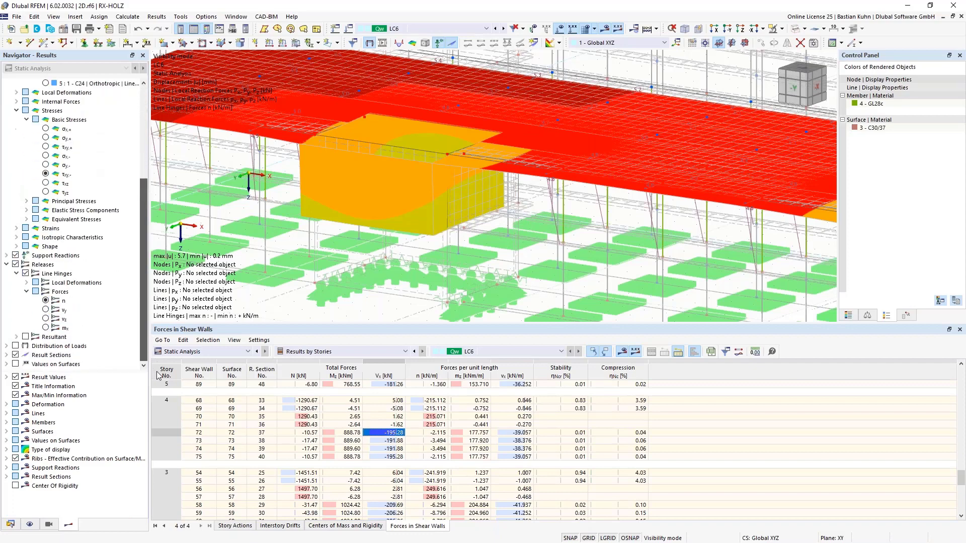
left_click(6, 356)
scroll(9, 358, "down", 6)
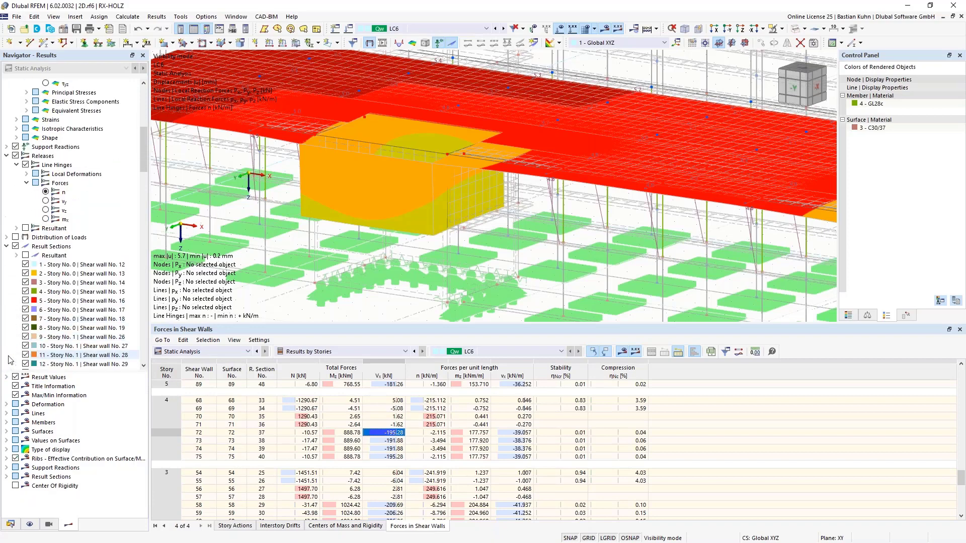
scroll(9, 358, "down", 2)
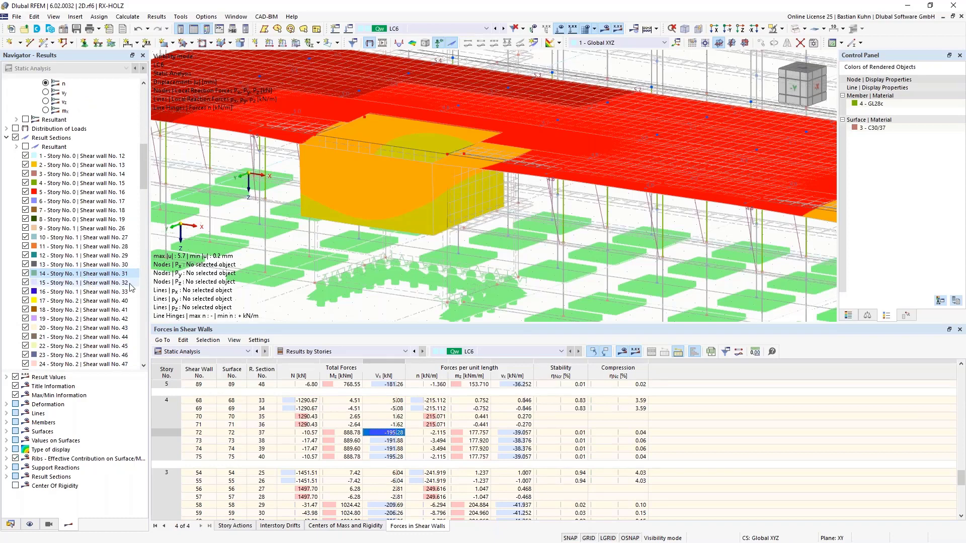
Isolate the selected core wall of story 1 using Visibility by Selected and Related Objects.
scroll(491, 221, "up", 2)
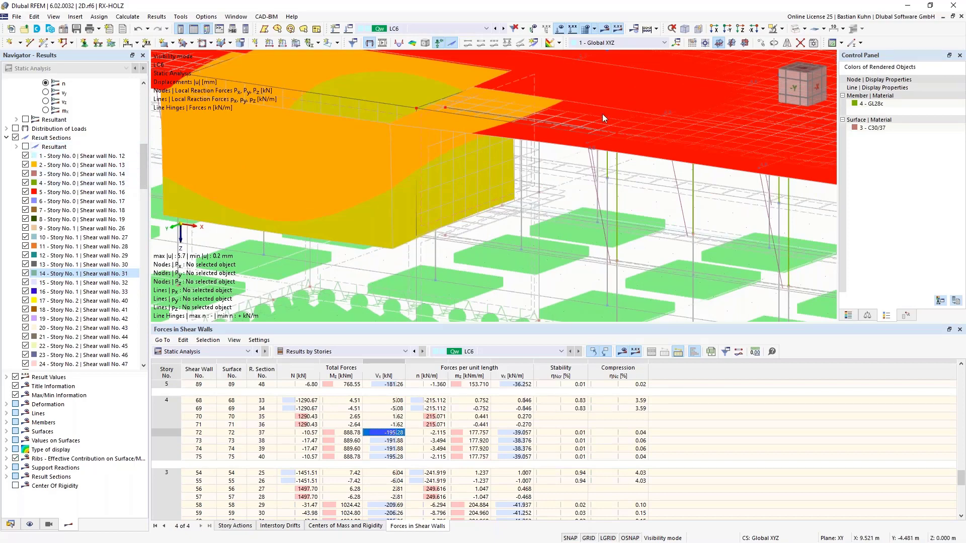
left_click(782, 30)
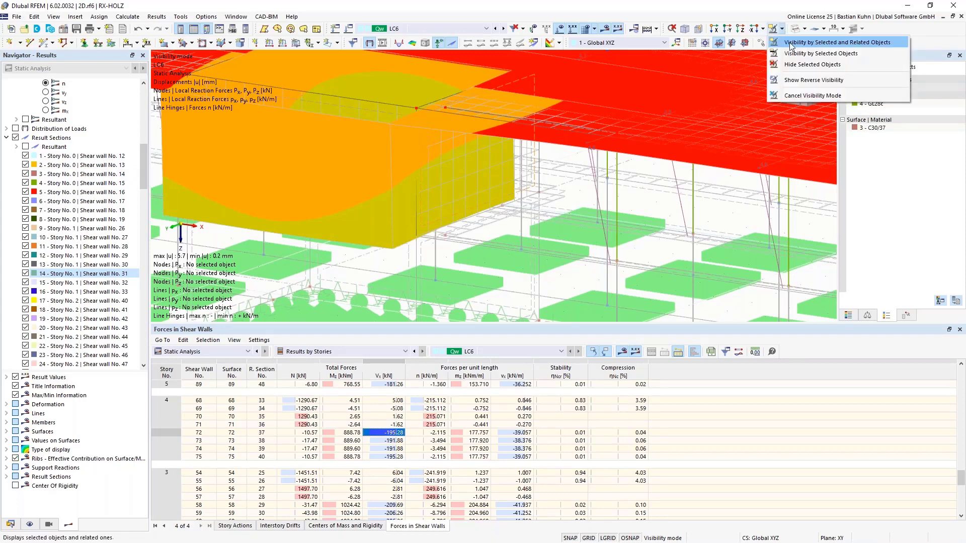
left_click(789, 43)
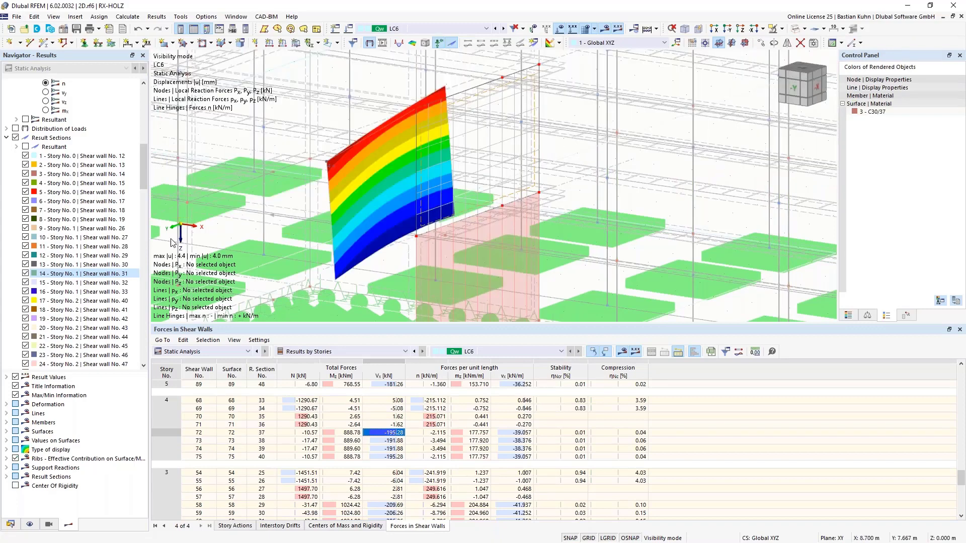
Display the resultant of the result sections on the isolated wall and examine it in the model.
left_click(25, 146)
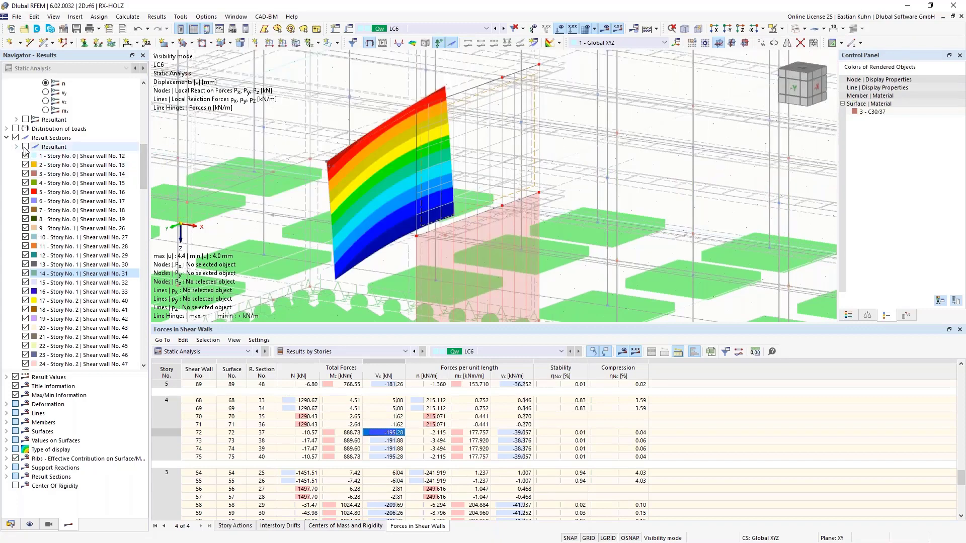
scroll(638, 186, "down", 2)
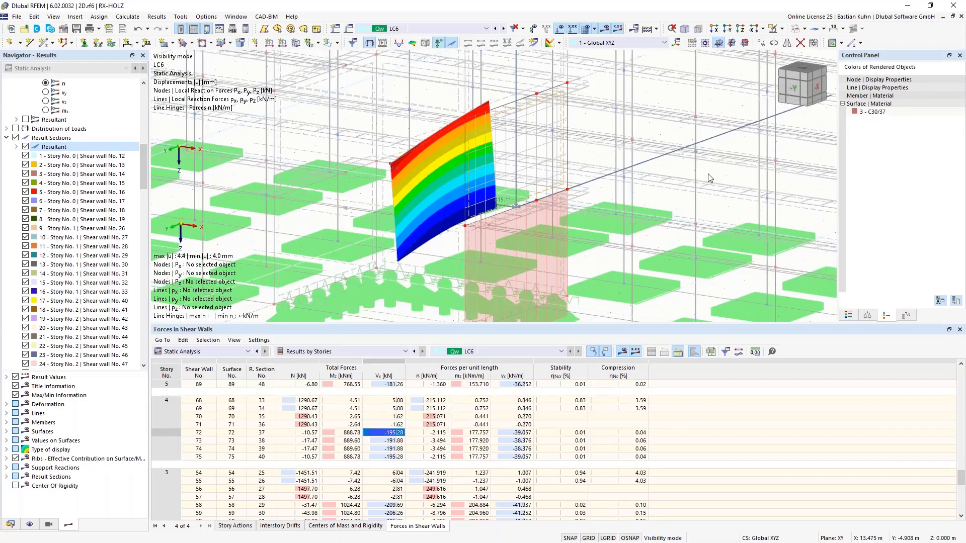
scroll(598, 196, "up", 3)
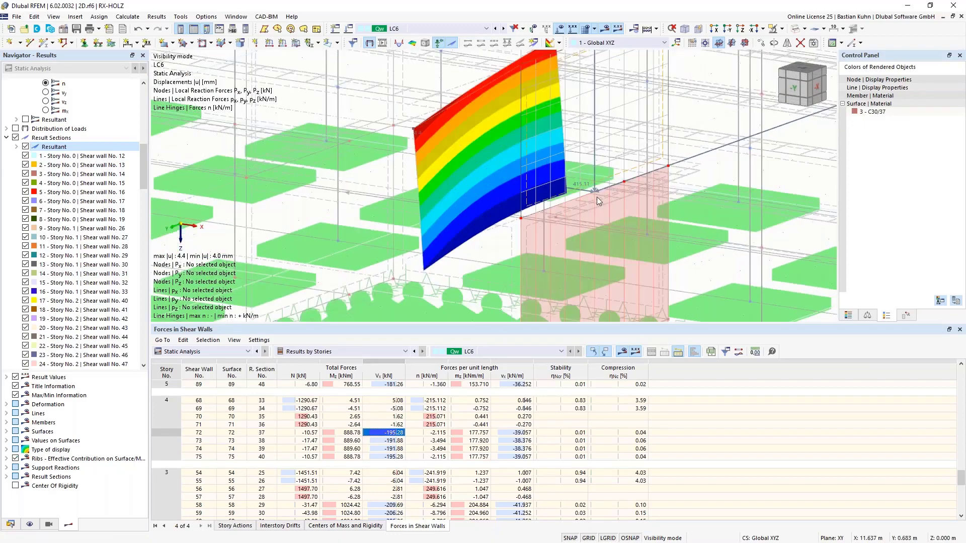
scroll(617, 198, "down", 2)
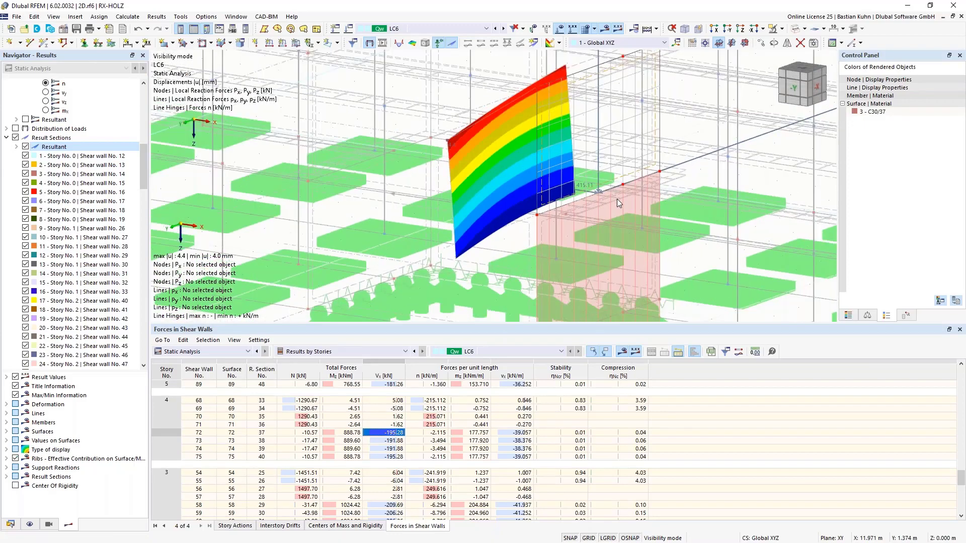
Expand the resultant components and hide PX and PZ so that only the PY force is displayed.
left_click(17, 147)
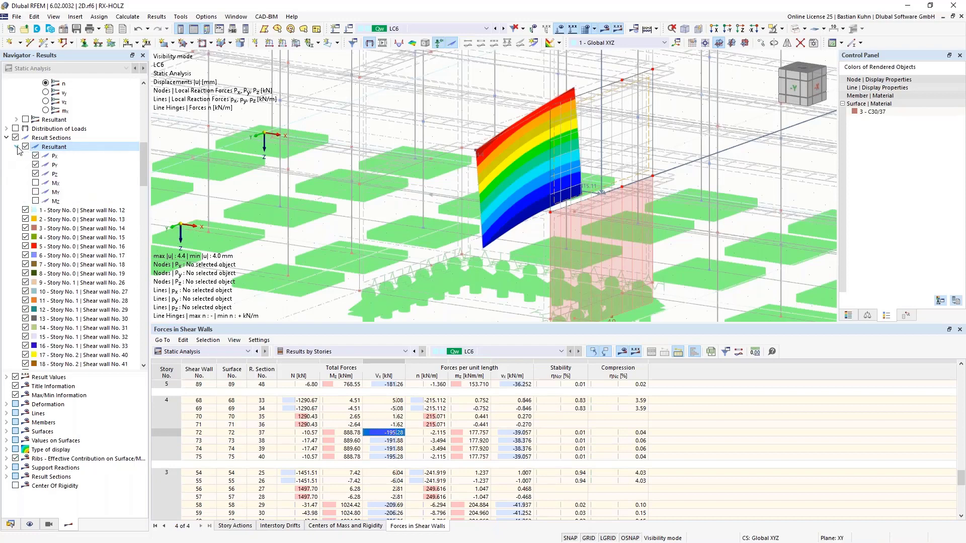
left_click(36, 175)
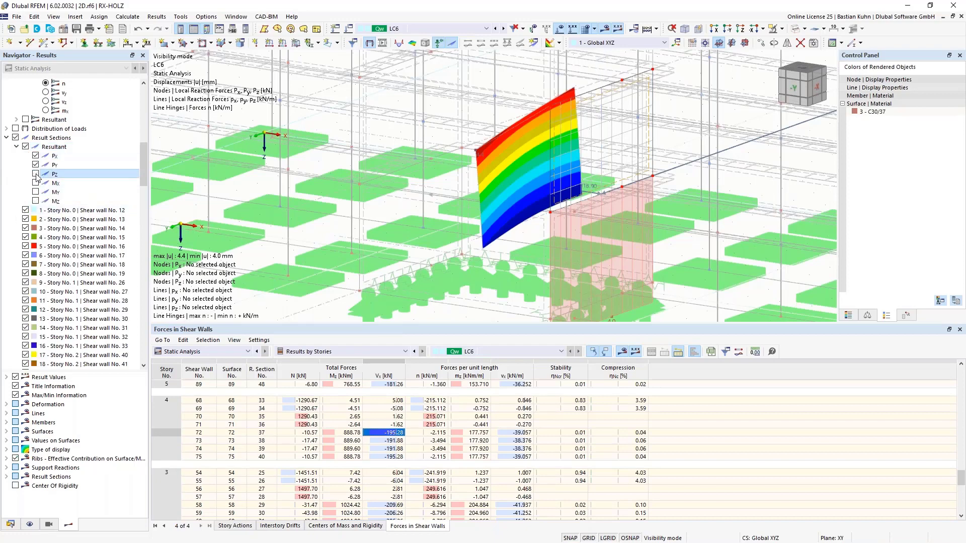
left_click(35, 157)
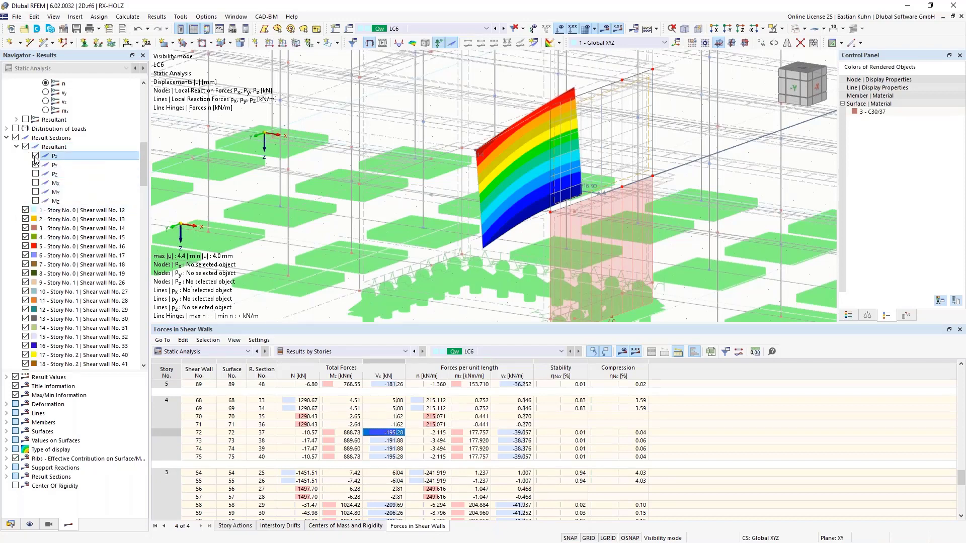
scroll(492, 197, "down", 3)
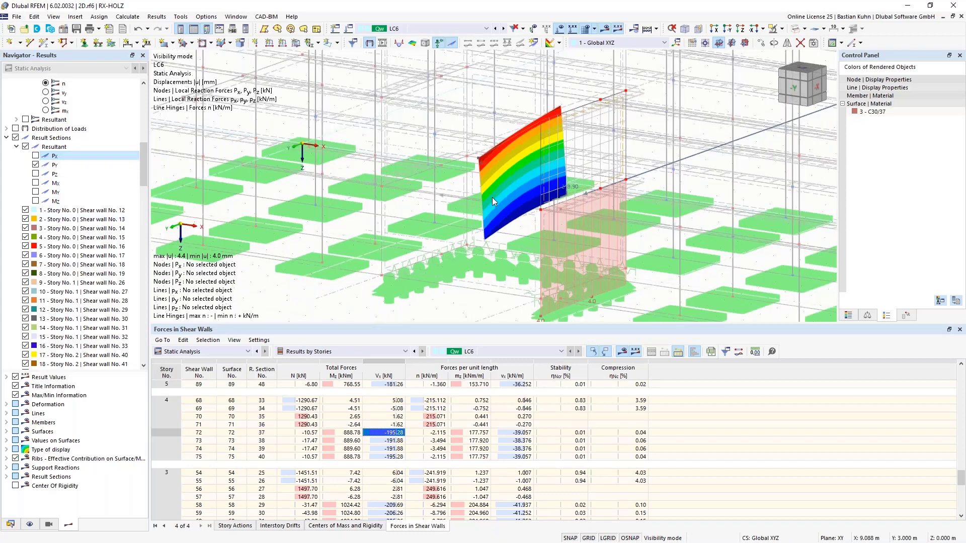
left_click_drag(144, 166, 140, 106)
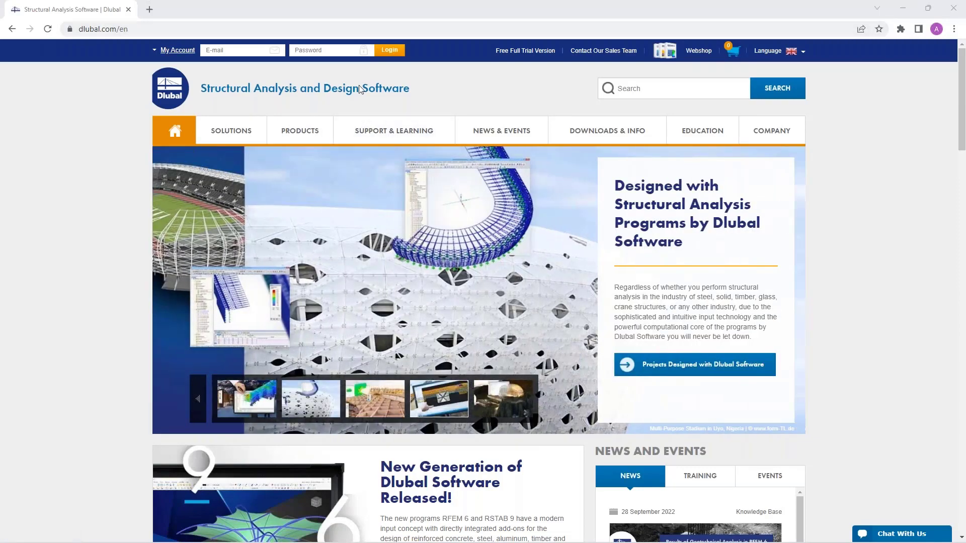
Switch to the Dlubal website in the browser and open the webinar page "Analysis of Multilayer Surfaces and Application of Building Models in RFEM 6".
mouse_move(494, 132)
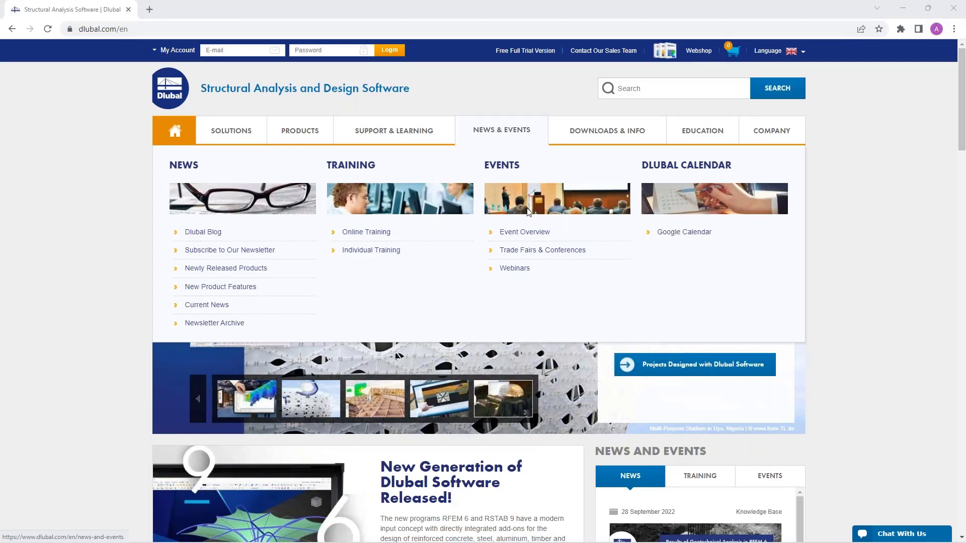
left_click(515, 269)
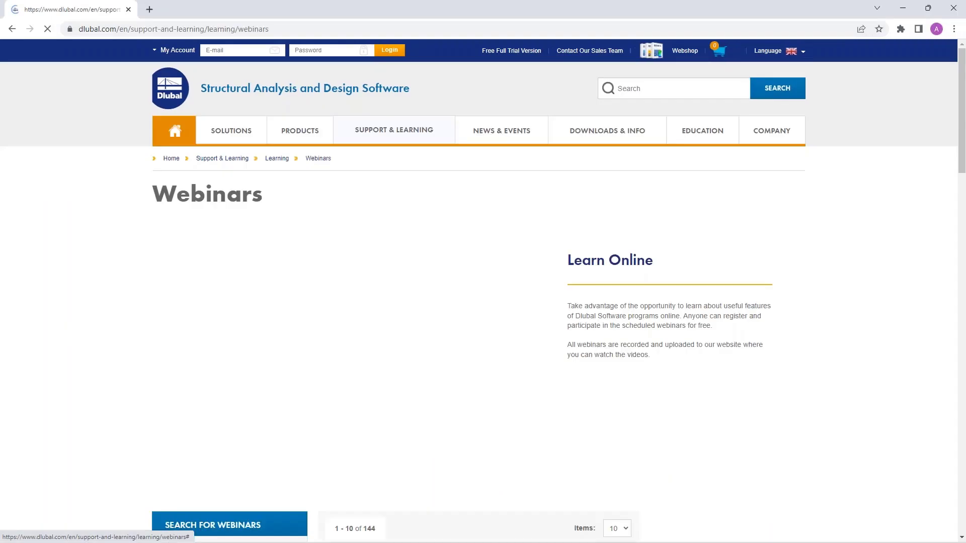
scroll(405, 306, "down", 6)
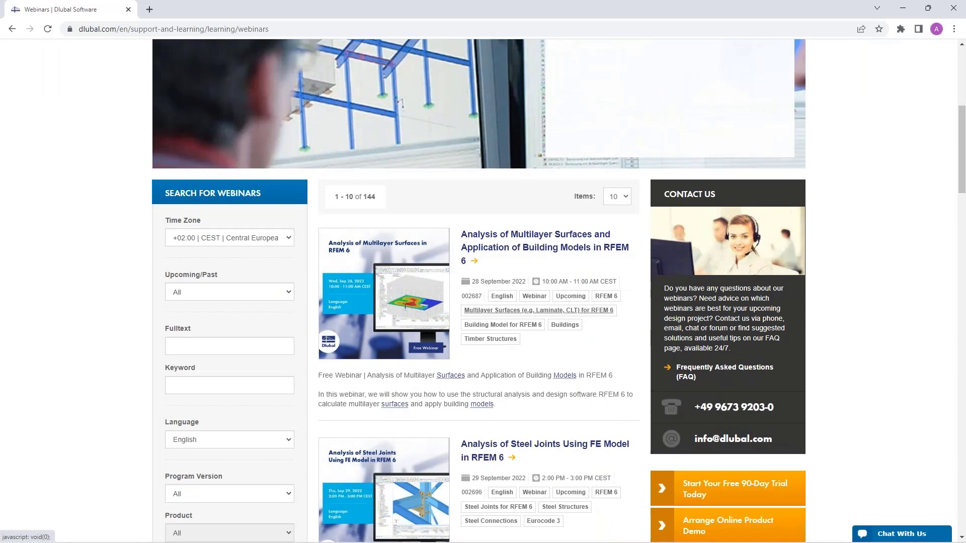
scroll(538, 310, "down", 3)
scroll(538, 310, "up", 2)
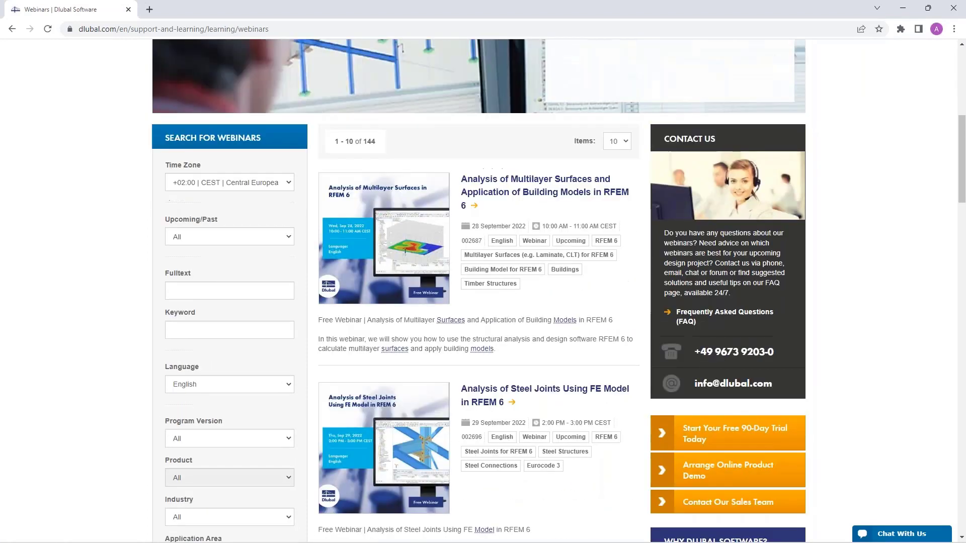
left_click(511, 191)
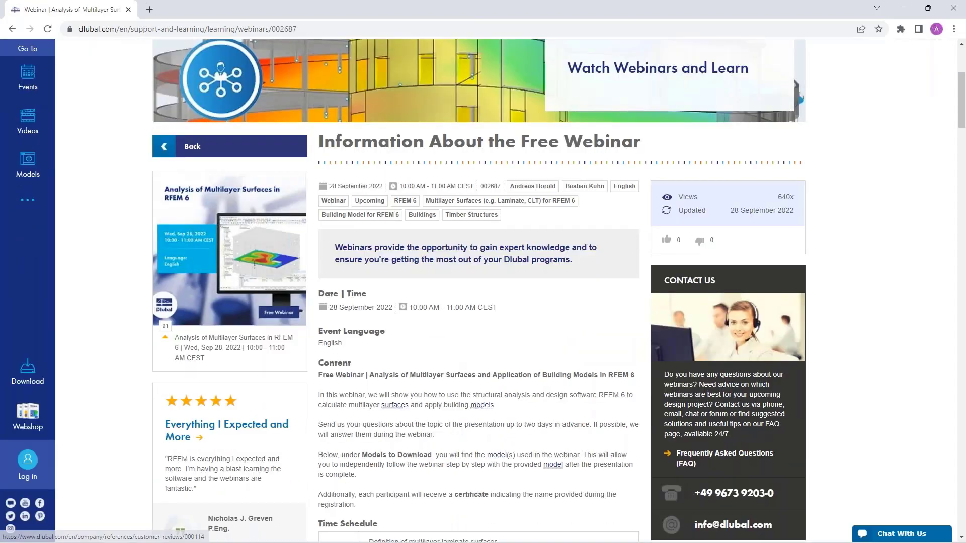
Look through the webinar page's content and find the High-Rise Building model under Models to Download.
scroll(425, 419, "down", 18)
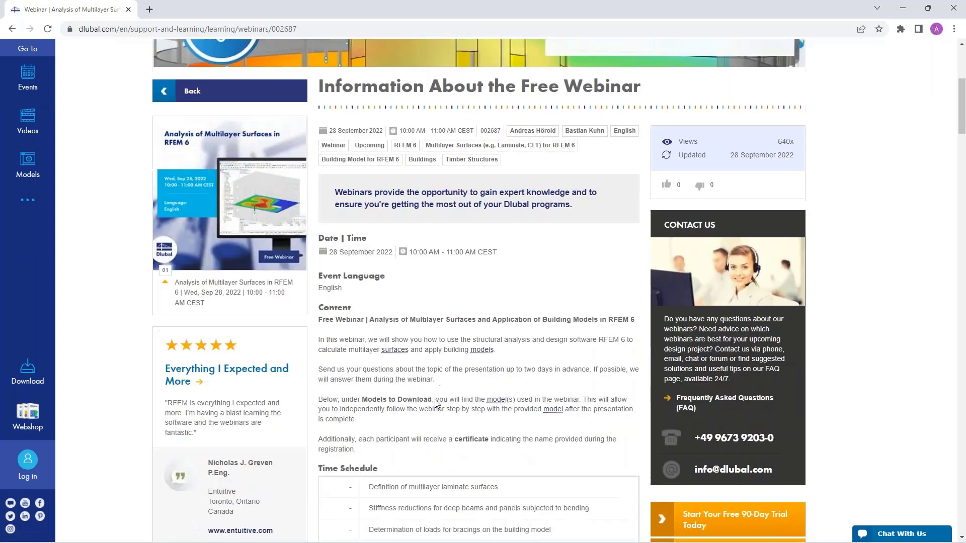
scroll(436, 400, "down", 18)
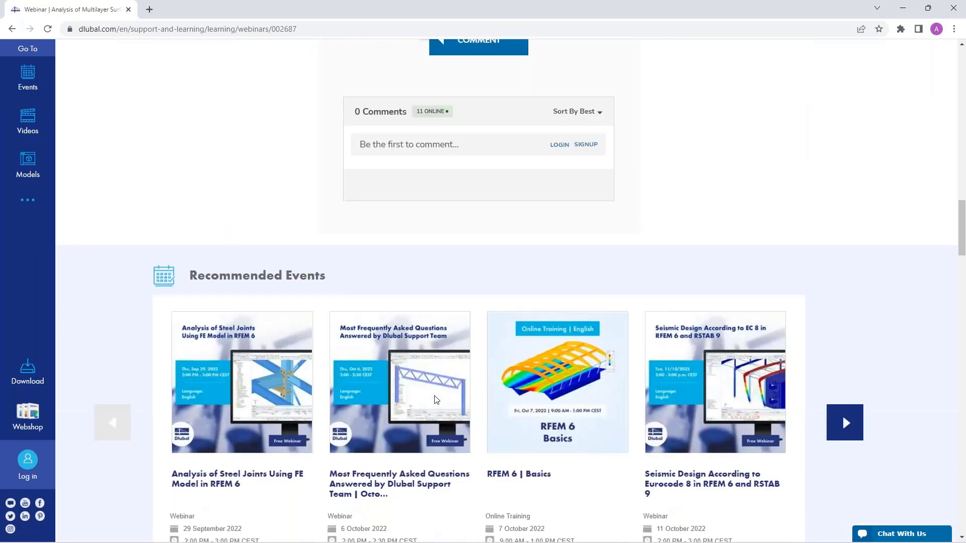
scroll(249, 339, "down", 1)
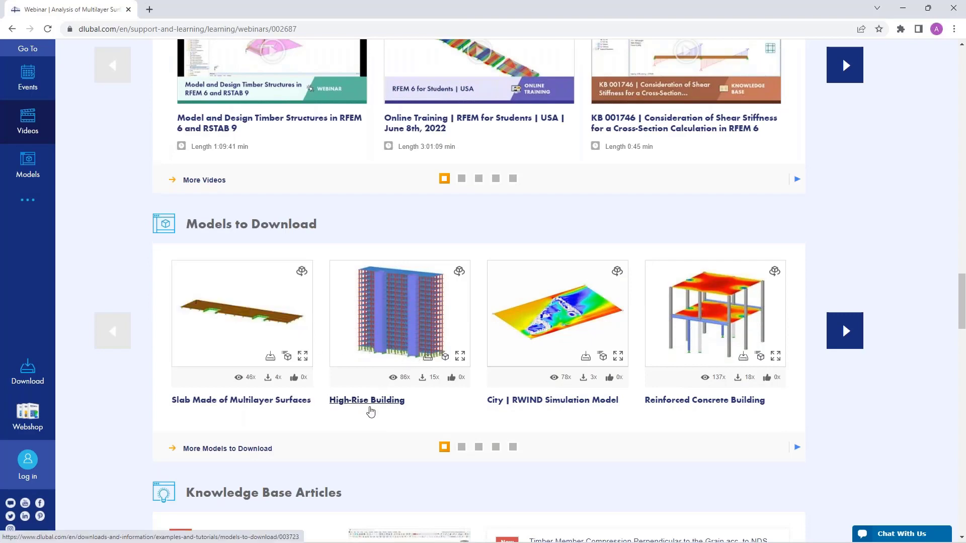
Open the Free Full Trial Version page and review the trial downloads for RFEM 6, RSTAB 9, RSECTION 1 and RWIND 2.
scroll(370, 411, "up", 15)
scroll(371, 407, "up", 15)
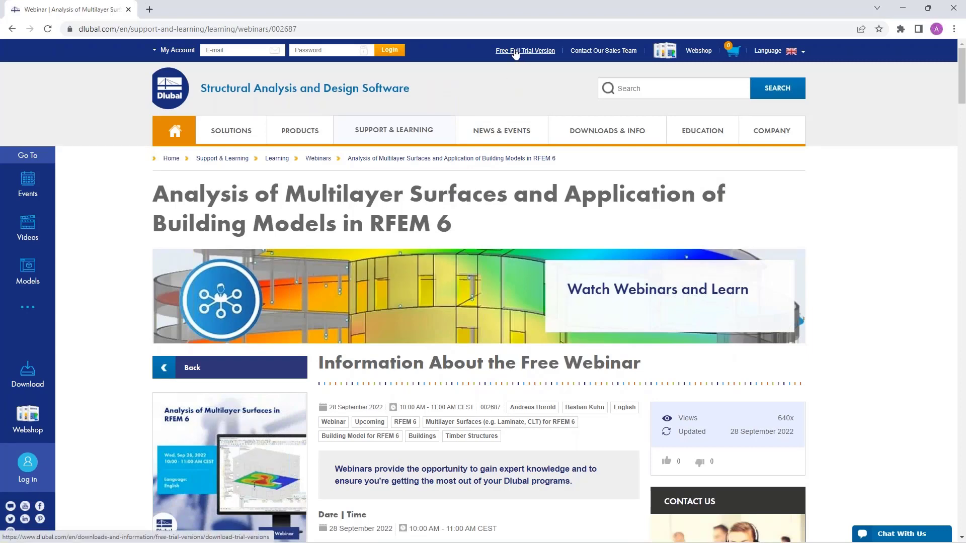
left_click(516, 51)
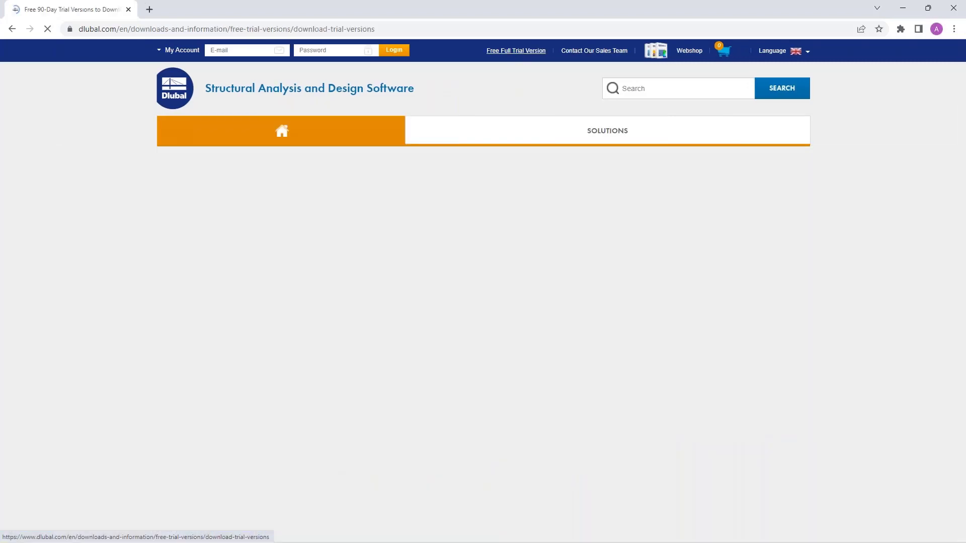
scroll(194, 255, "down", 1)
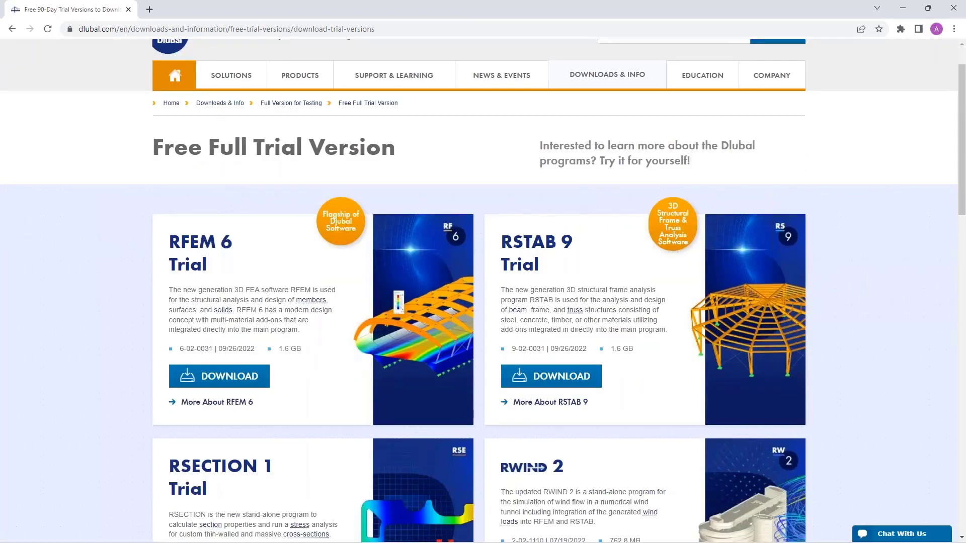
scroll(176, 230, "down", 1)
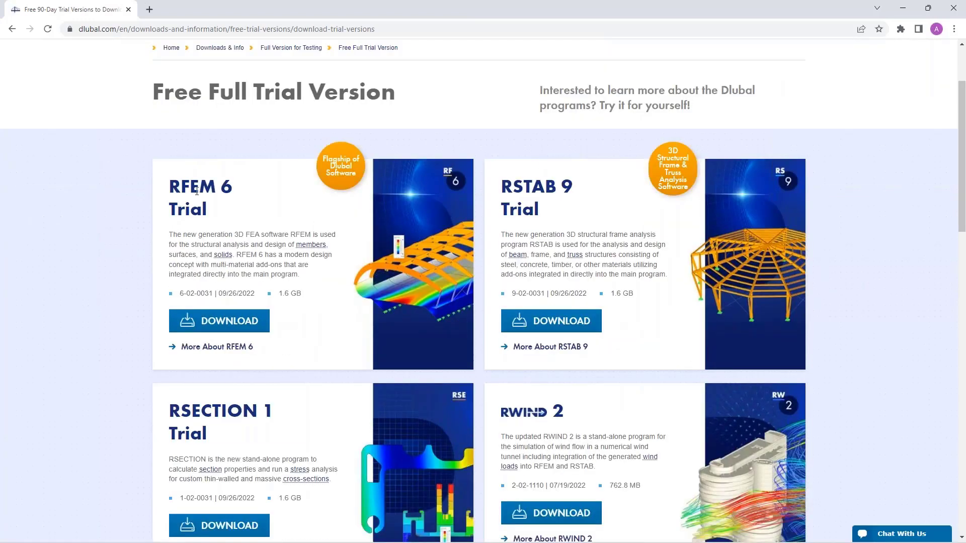
scroll(558, 239, "down", 1)
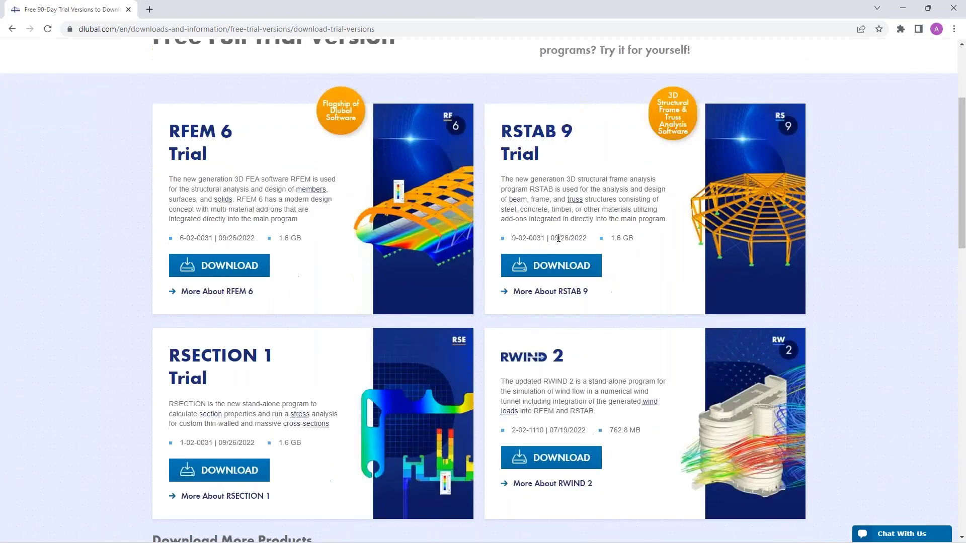
scroll(558, 238, "down", 1)
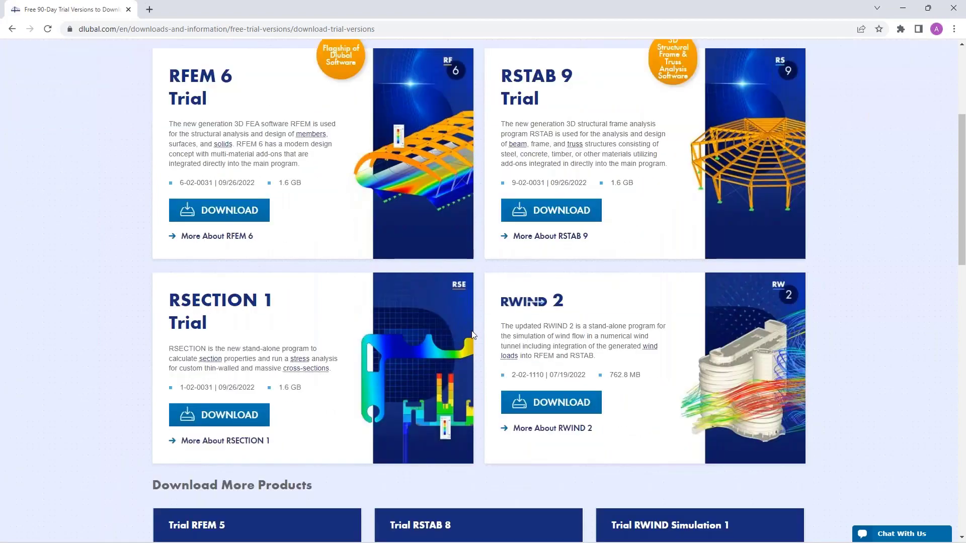
scroll(562, 324, "up", 4)
scroll(347, 340, "down", 2)
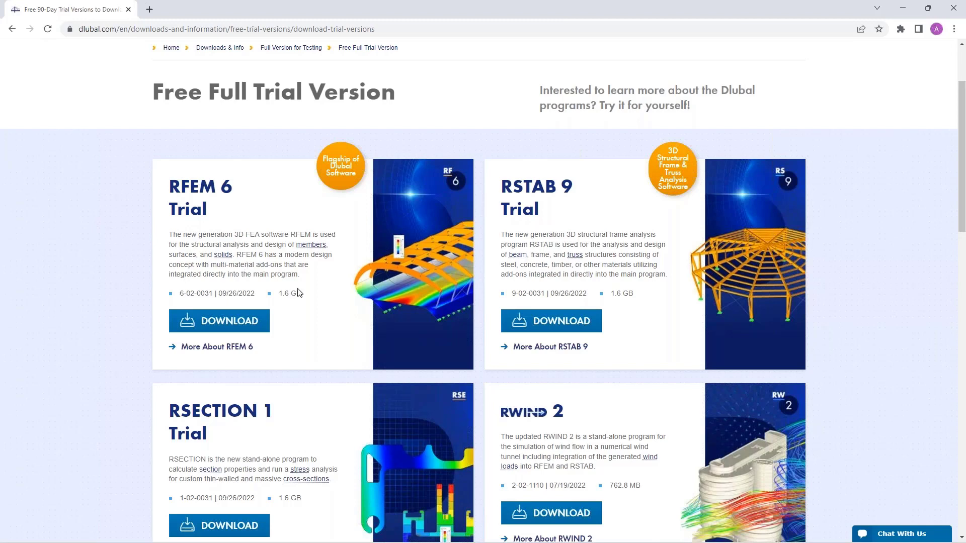
scroll(299, 294, "up", 1)
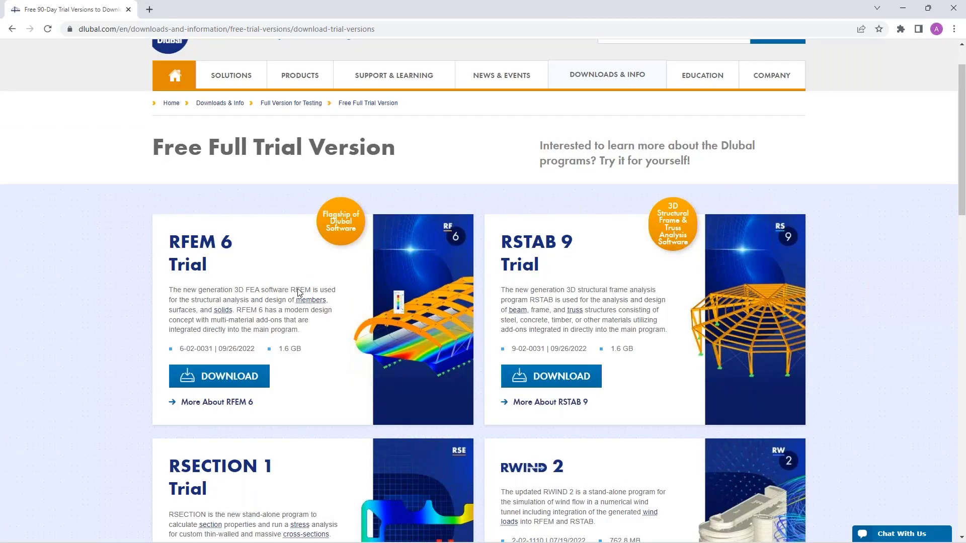